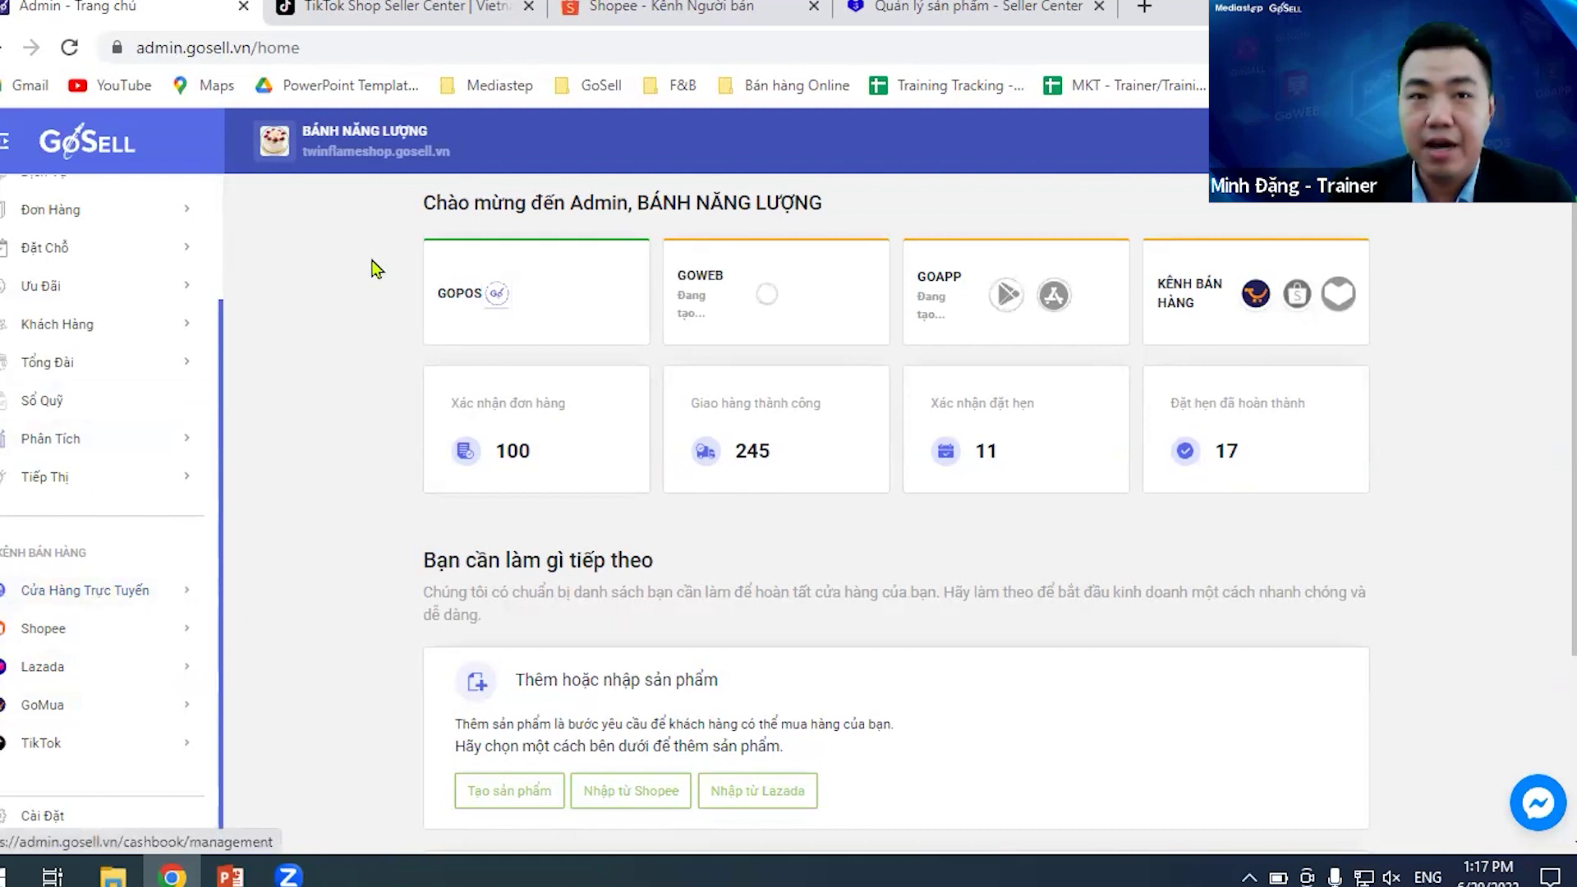
- Look over the TikTok Shop, Shopee and Lazada product lists in turn
click(359, 11)
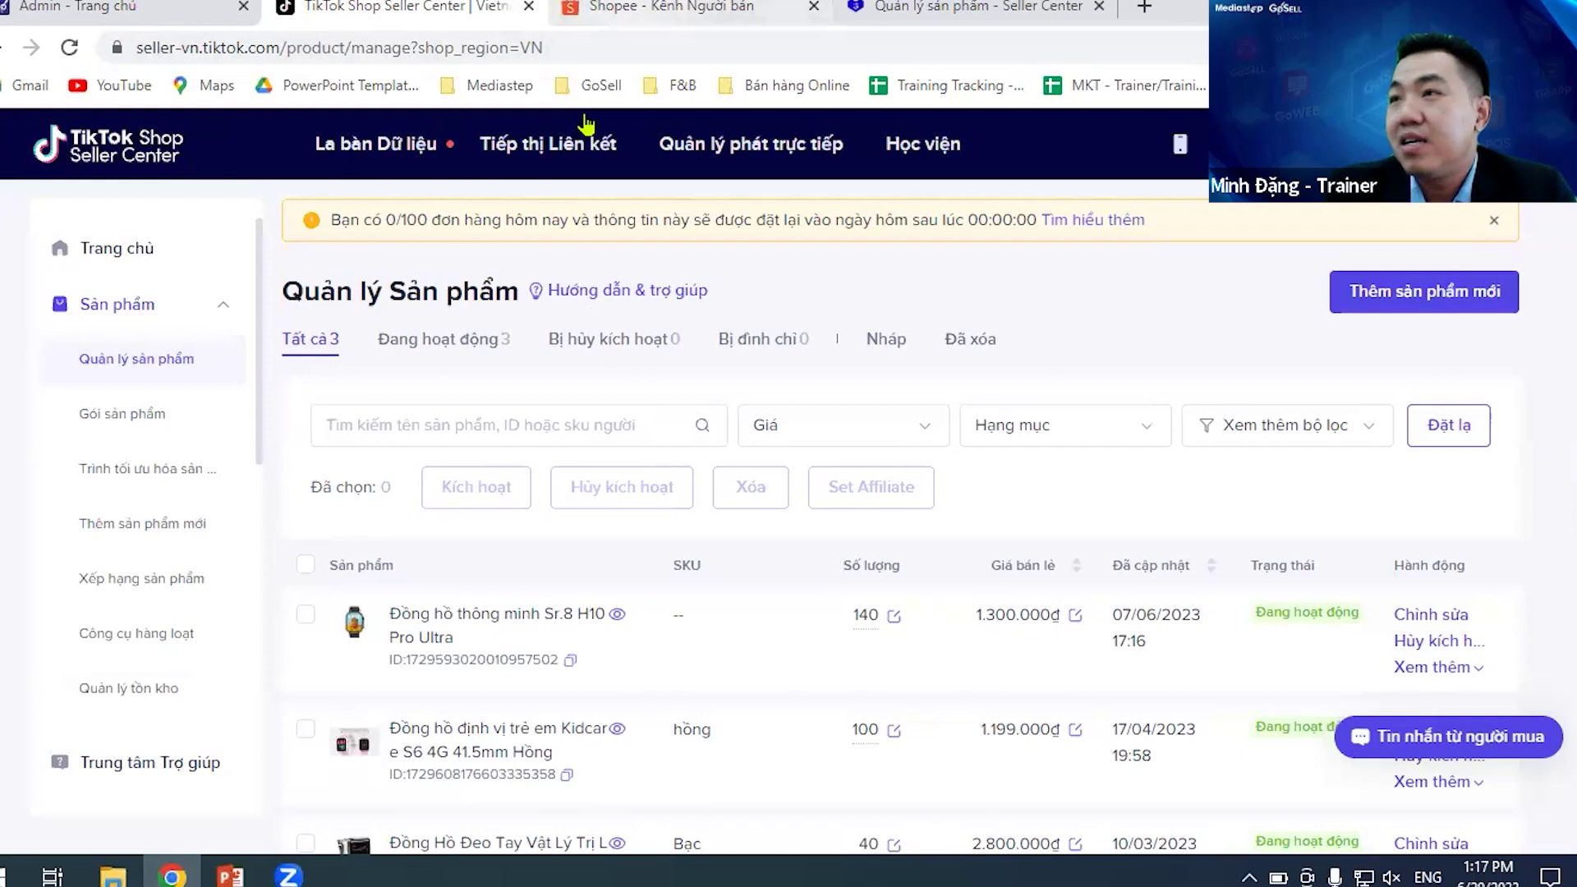
click(656, 8)
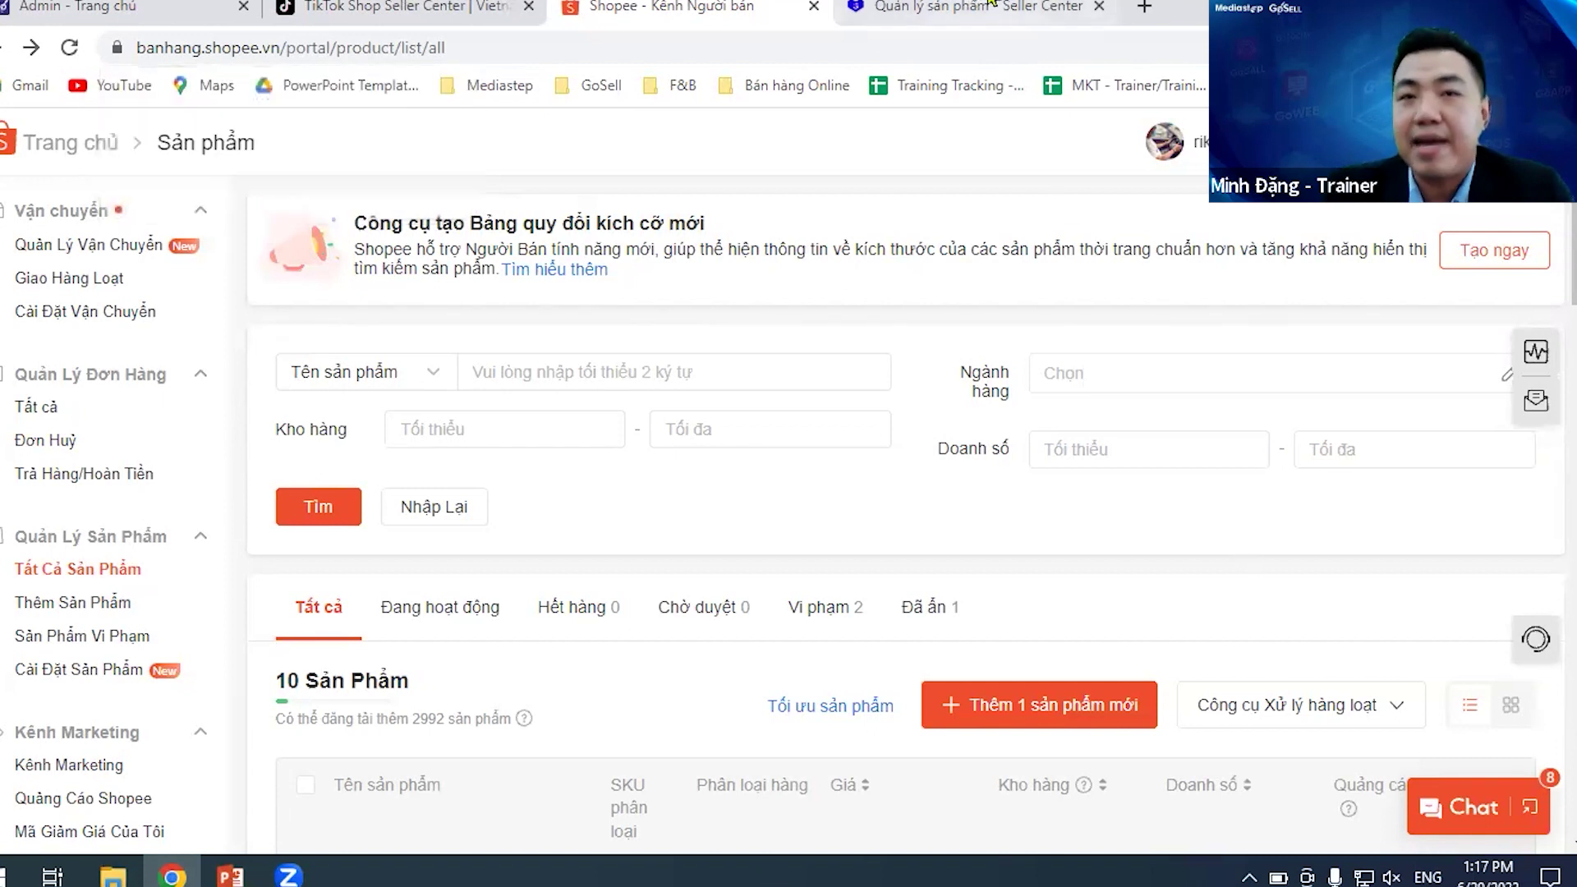
click(827, 7)
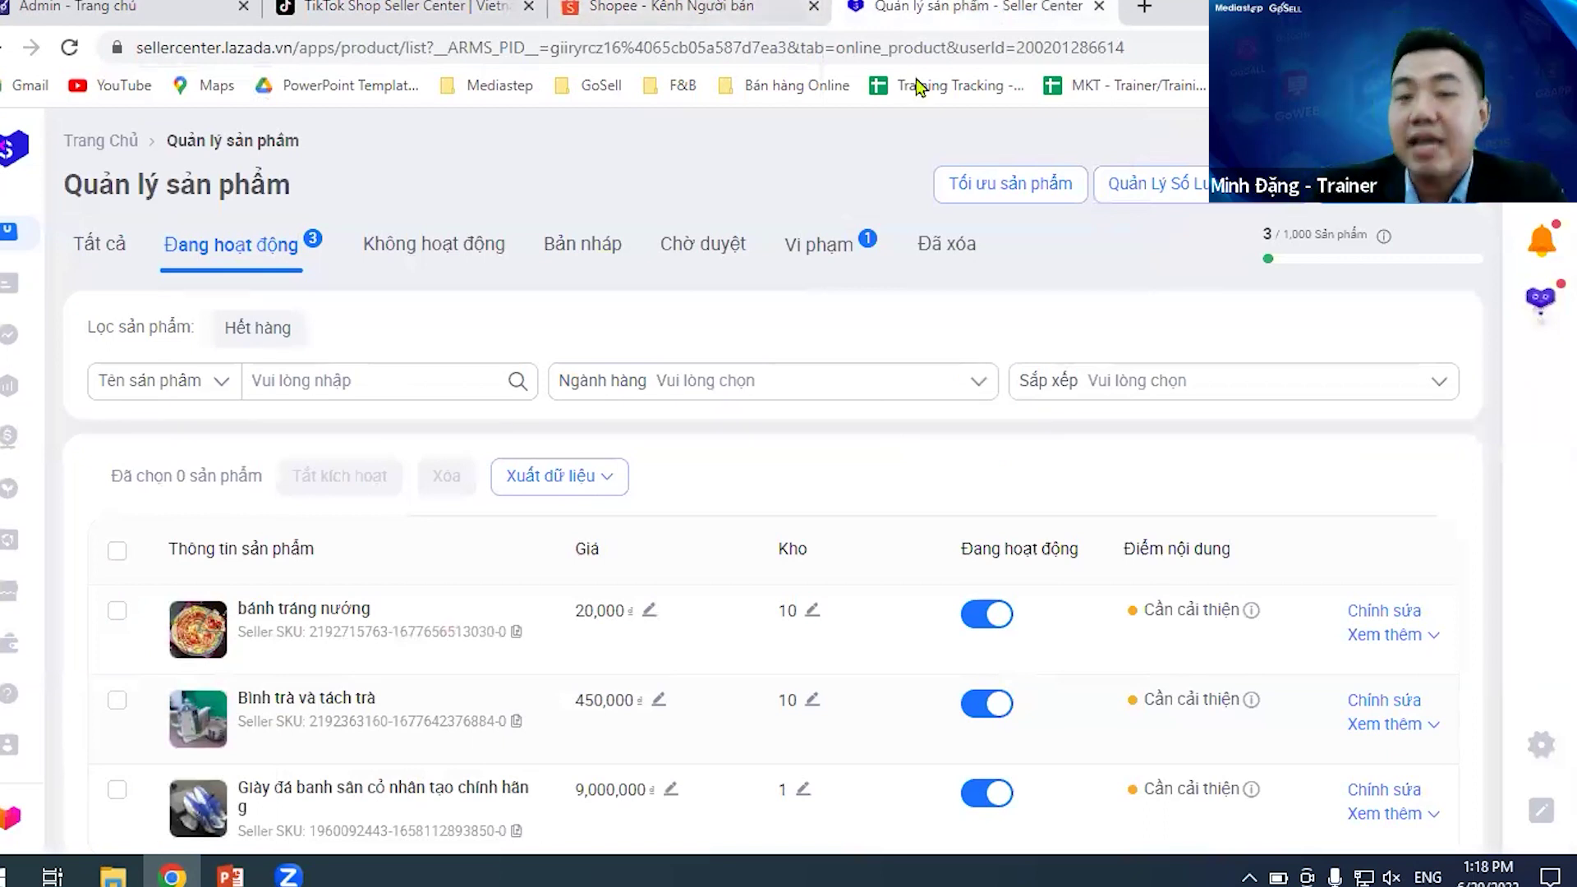
scroll(788, 458, down, 2)
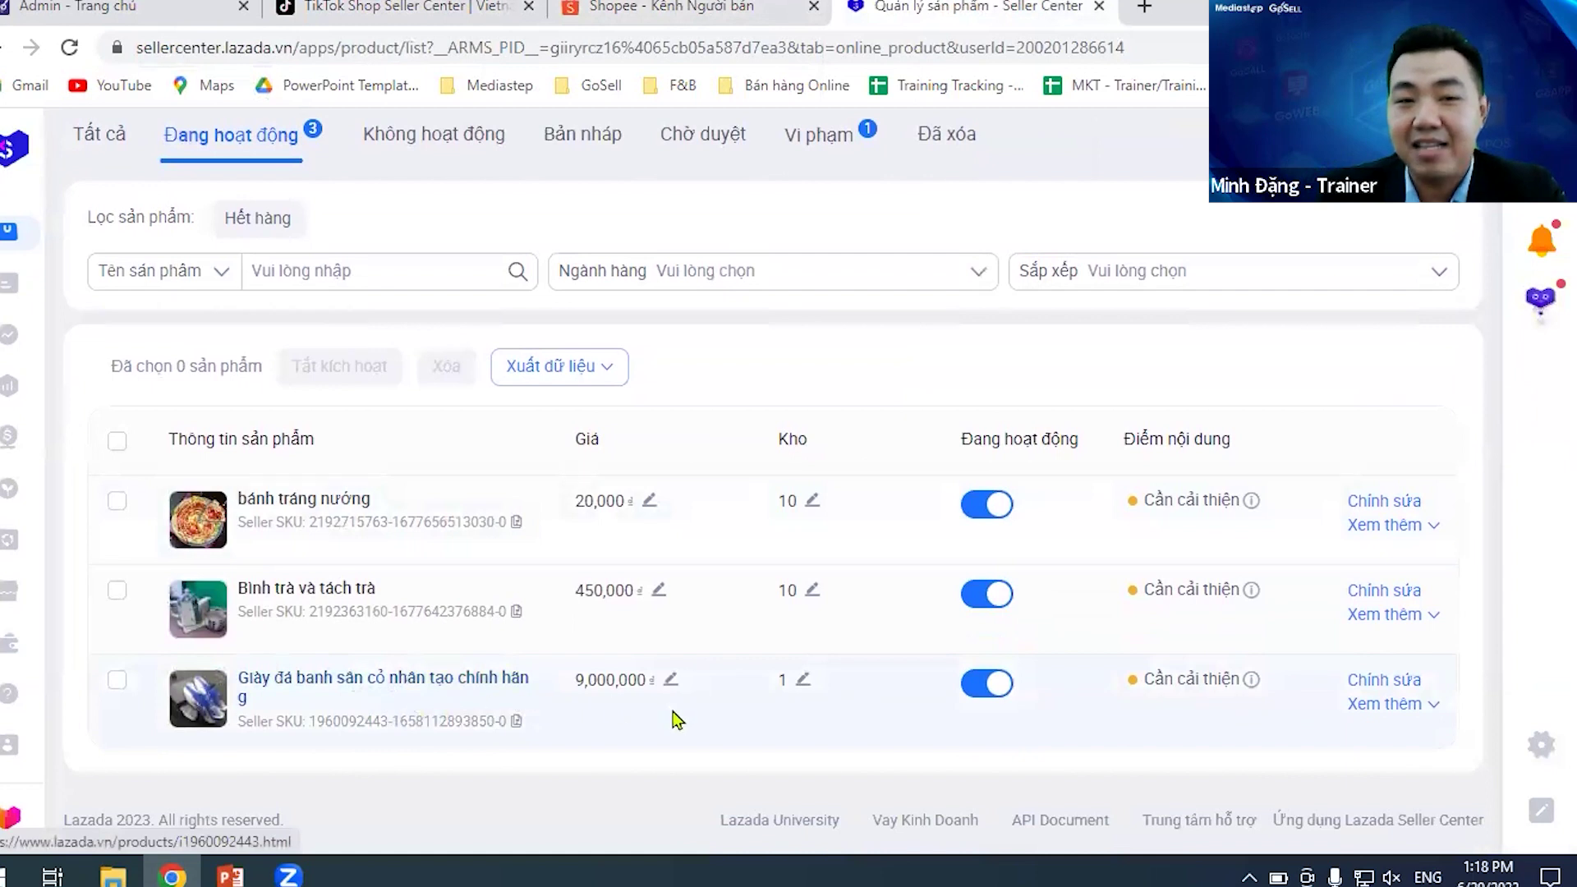
scroll(897, 553, up, 2)
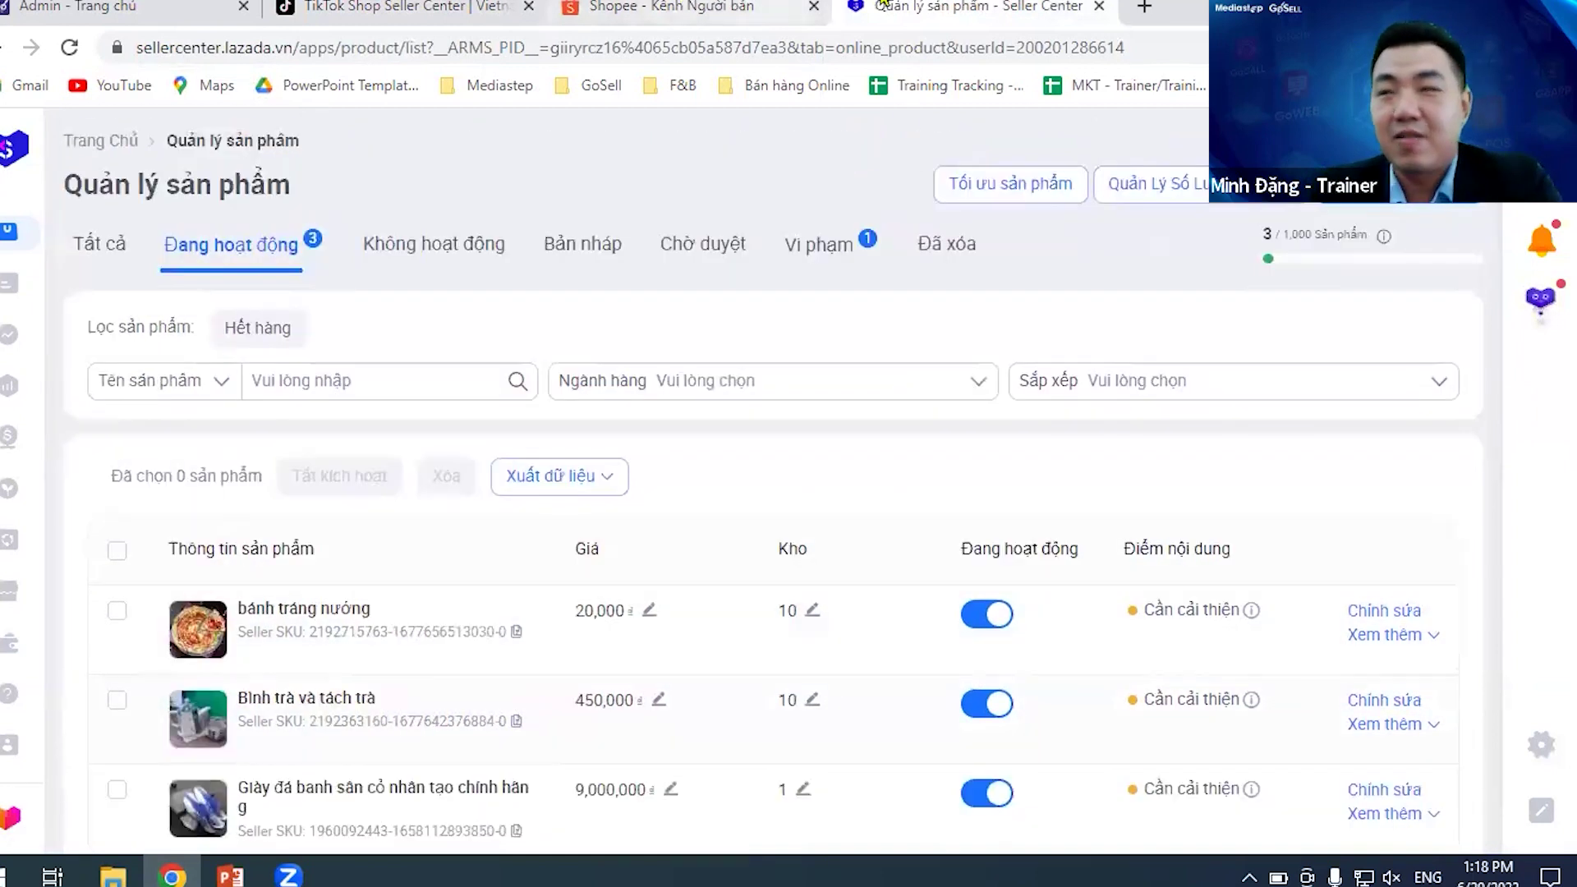
scroll(734, 360, down, 2)
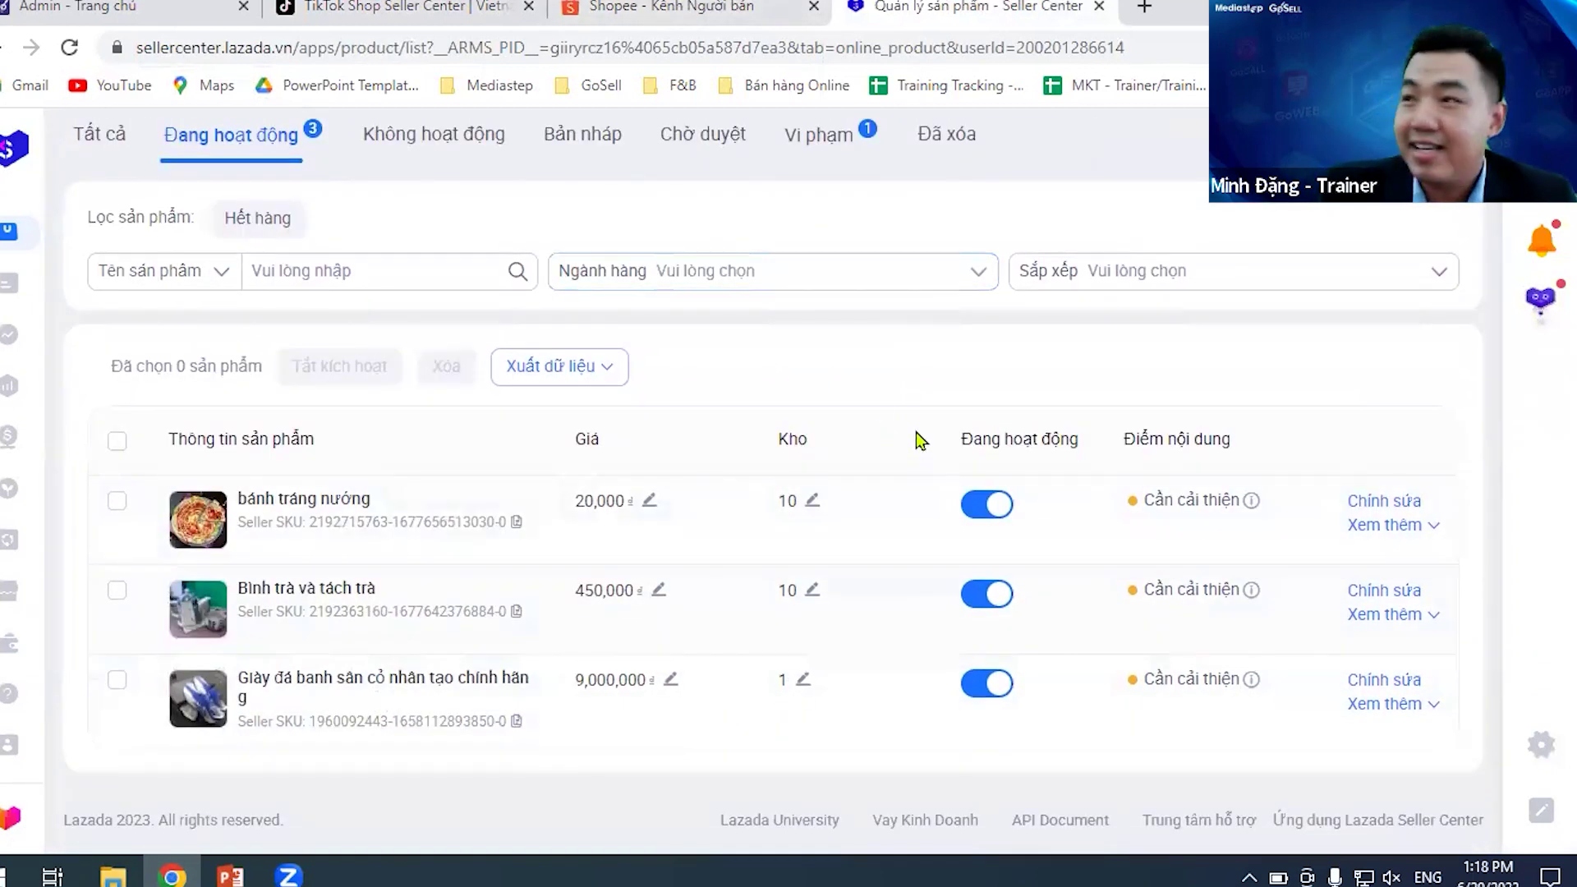
- Check Lazada's Vi phạm and Tất cả product tabs against the Shopee and TikTok Shop lists
click(648, 8)
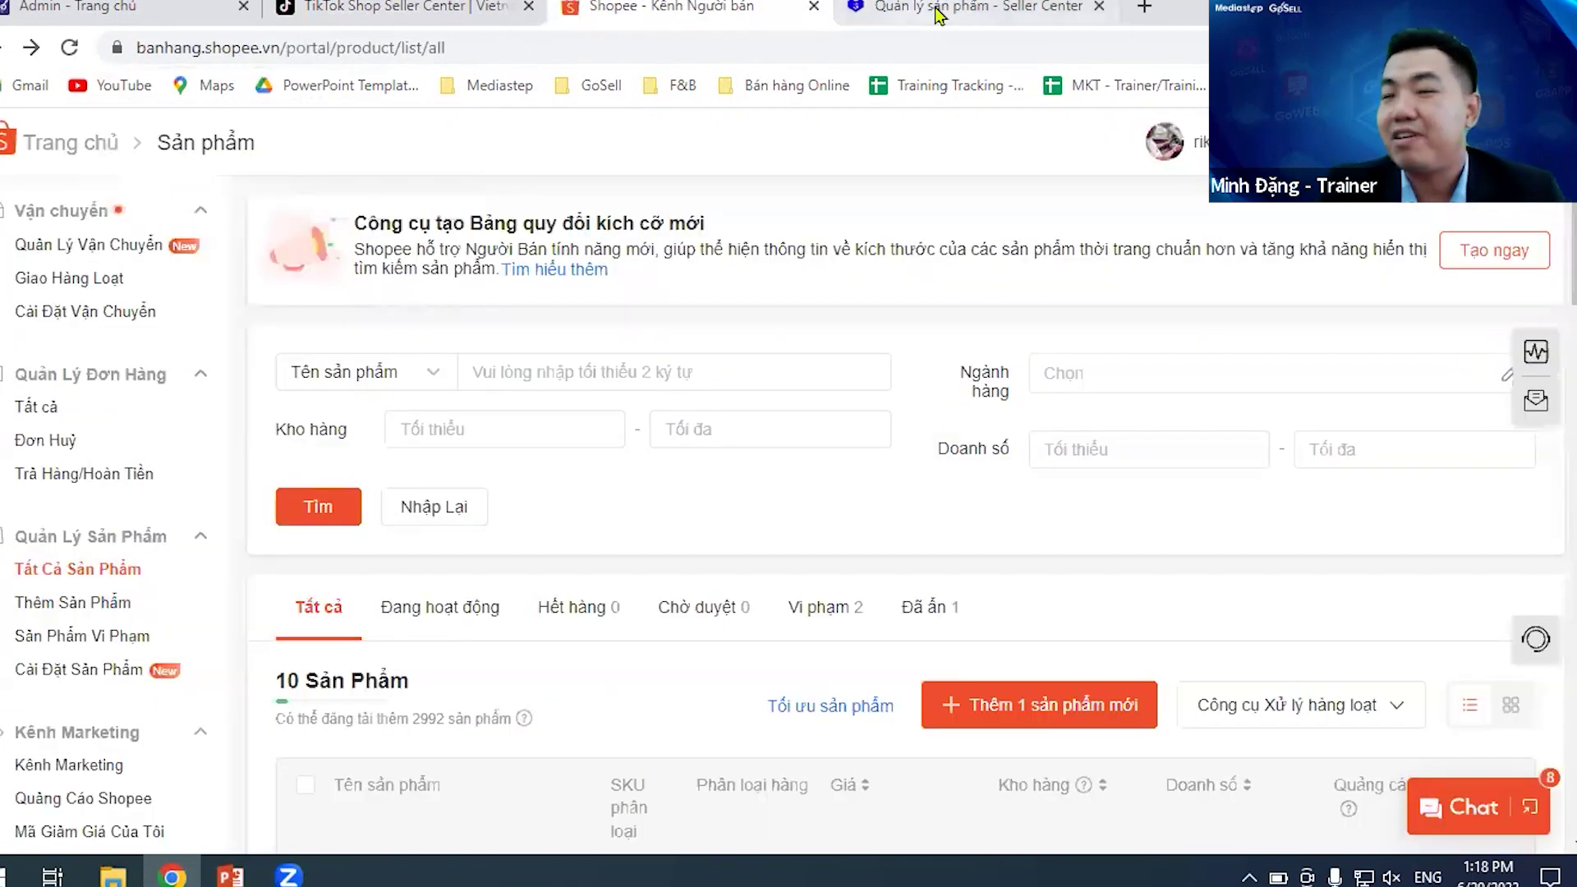
mouse_move(956, 10)
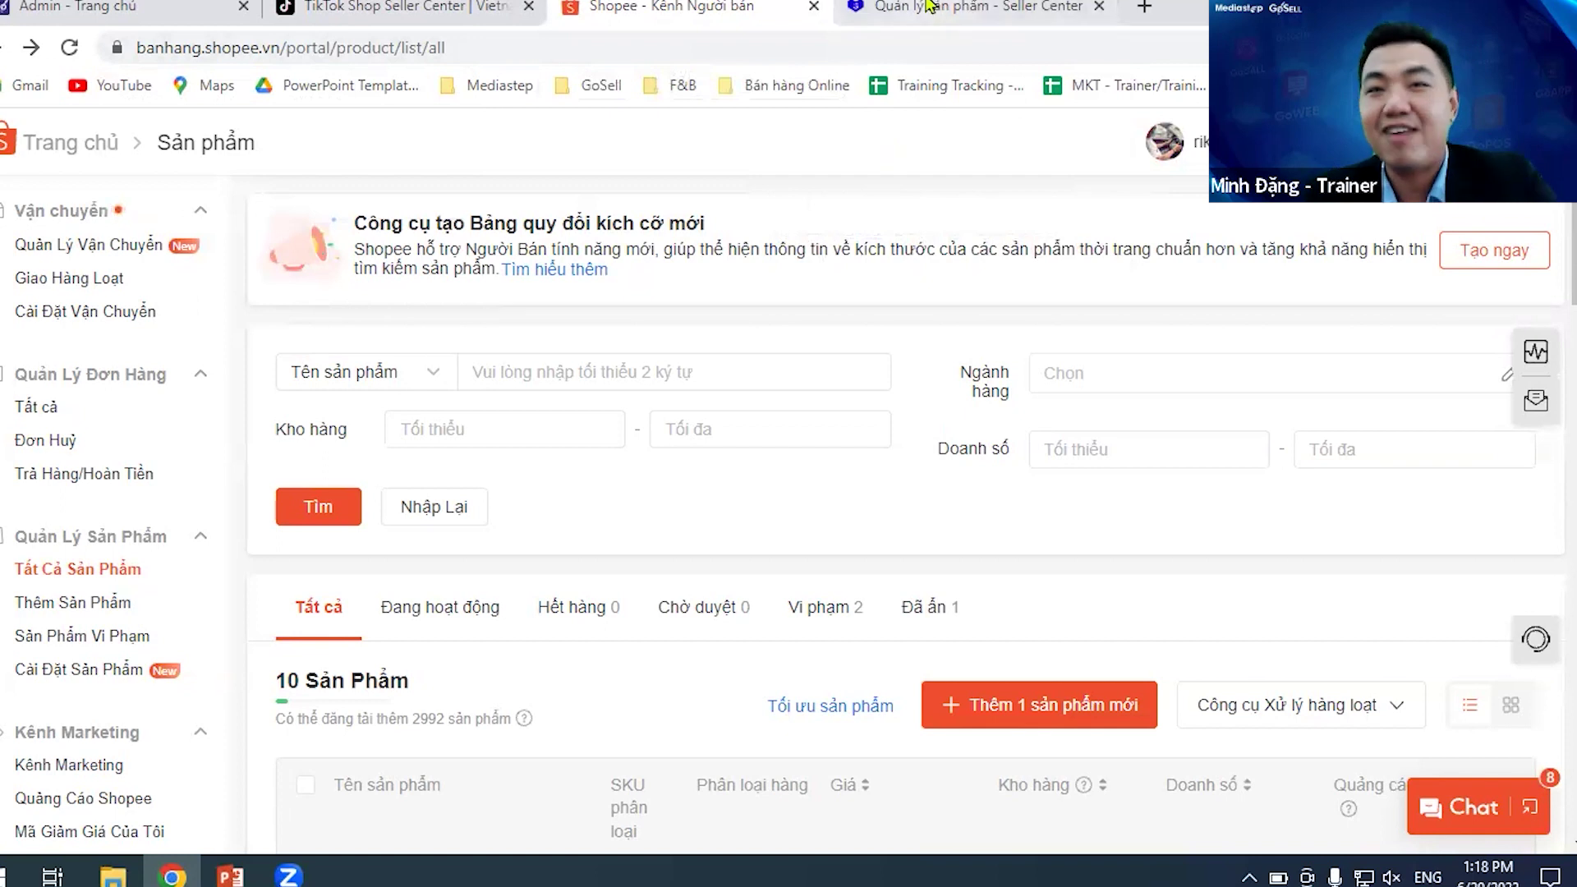
click(928, 6)
click(825, 165)
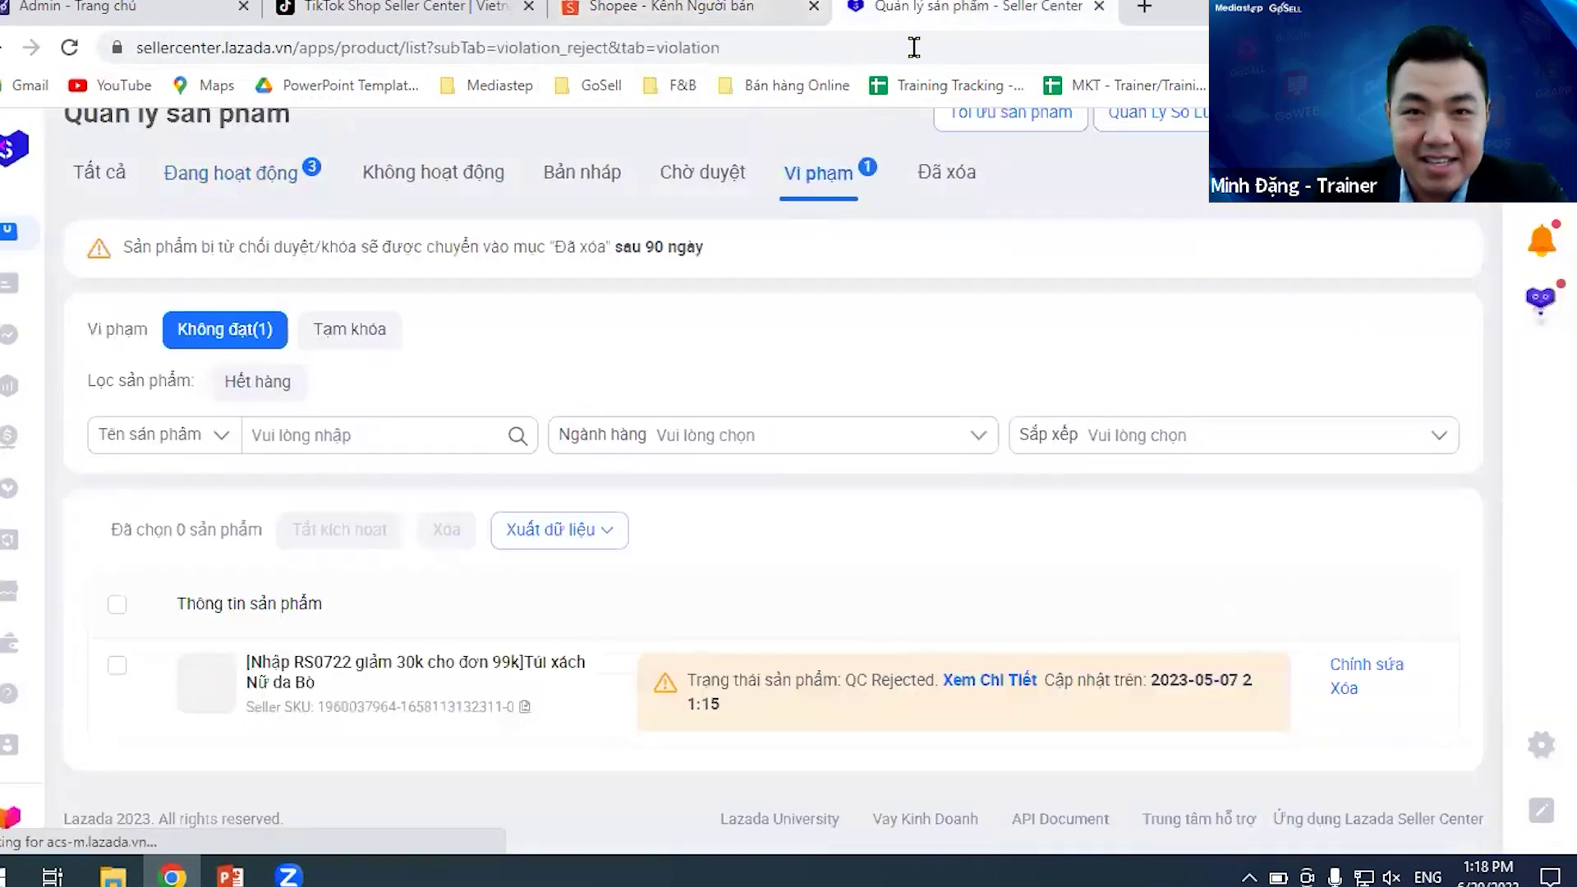
scroll(131, 246, up, 1)
click(111, 234)
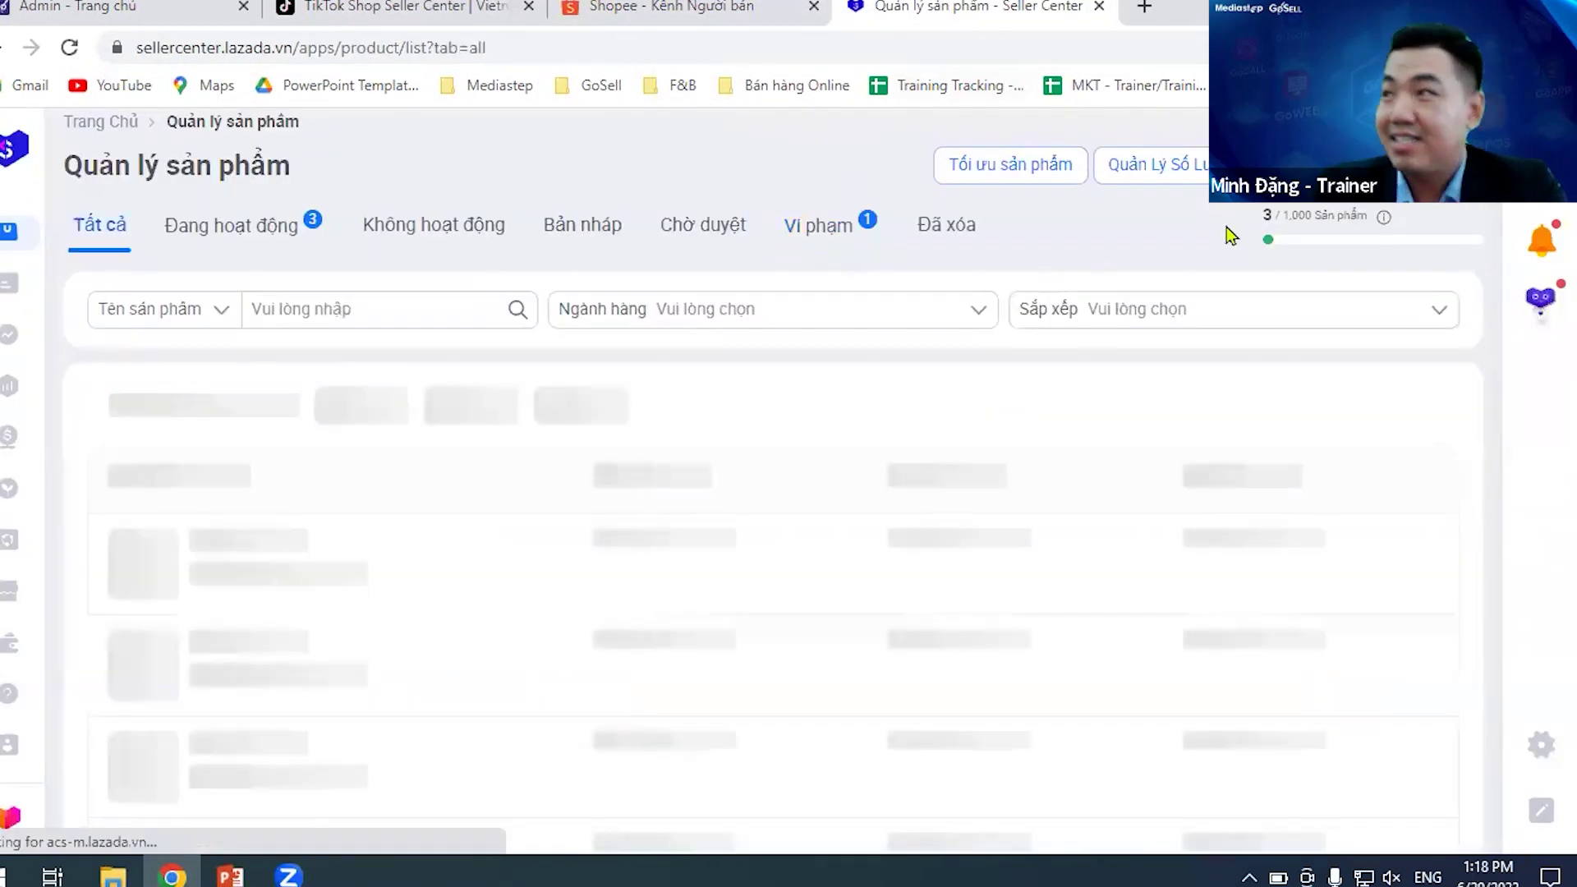
click(652, 6)
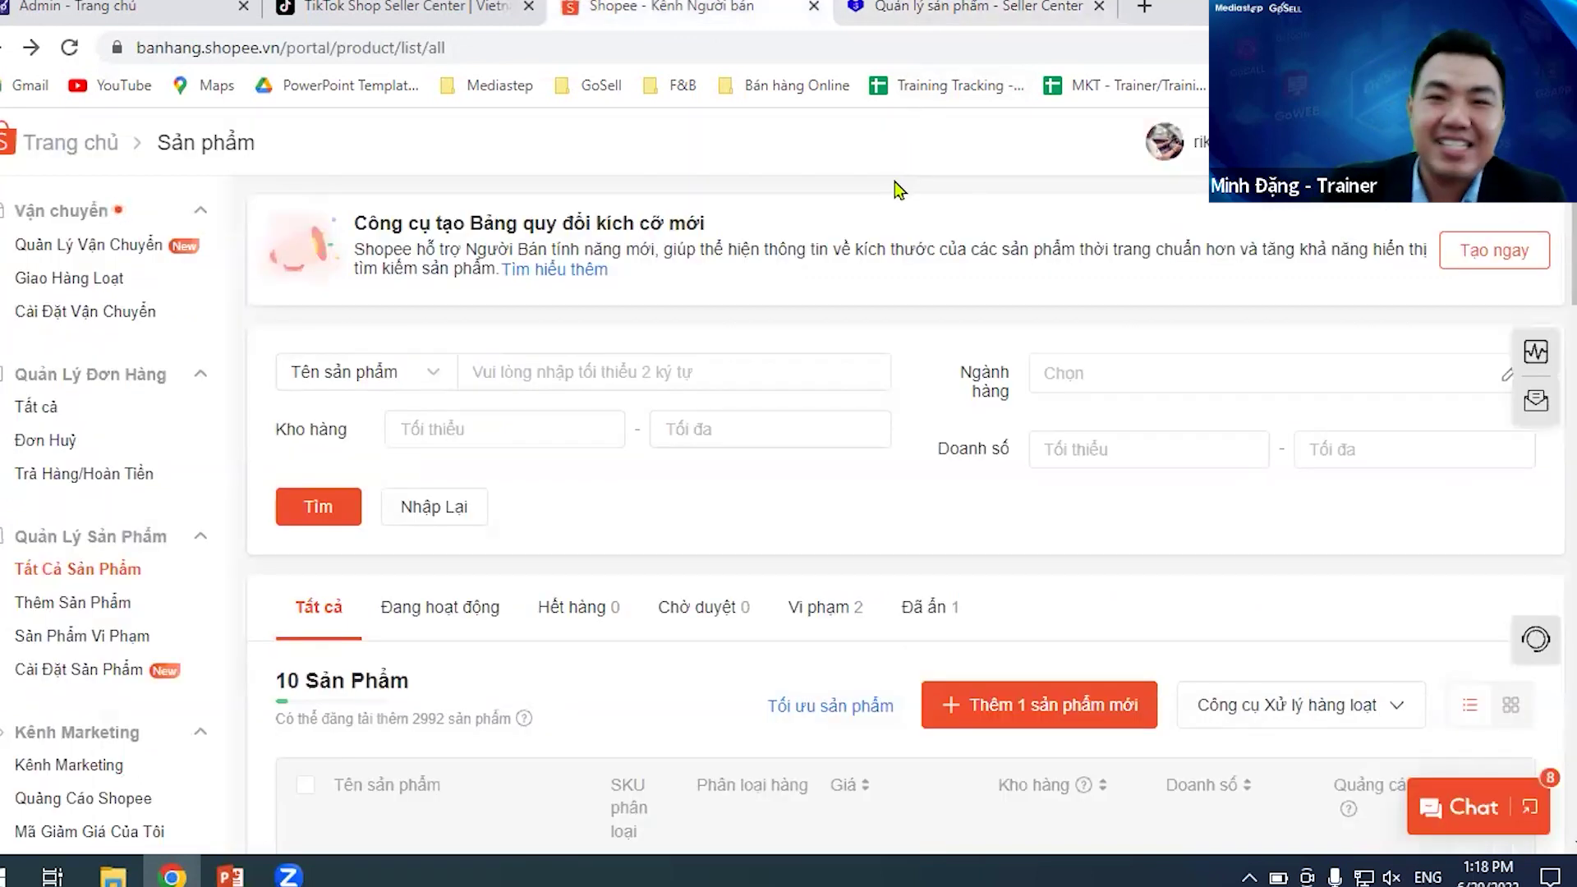
click(942, 5)
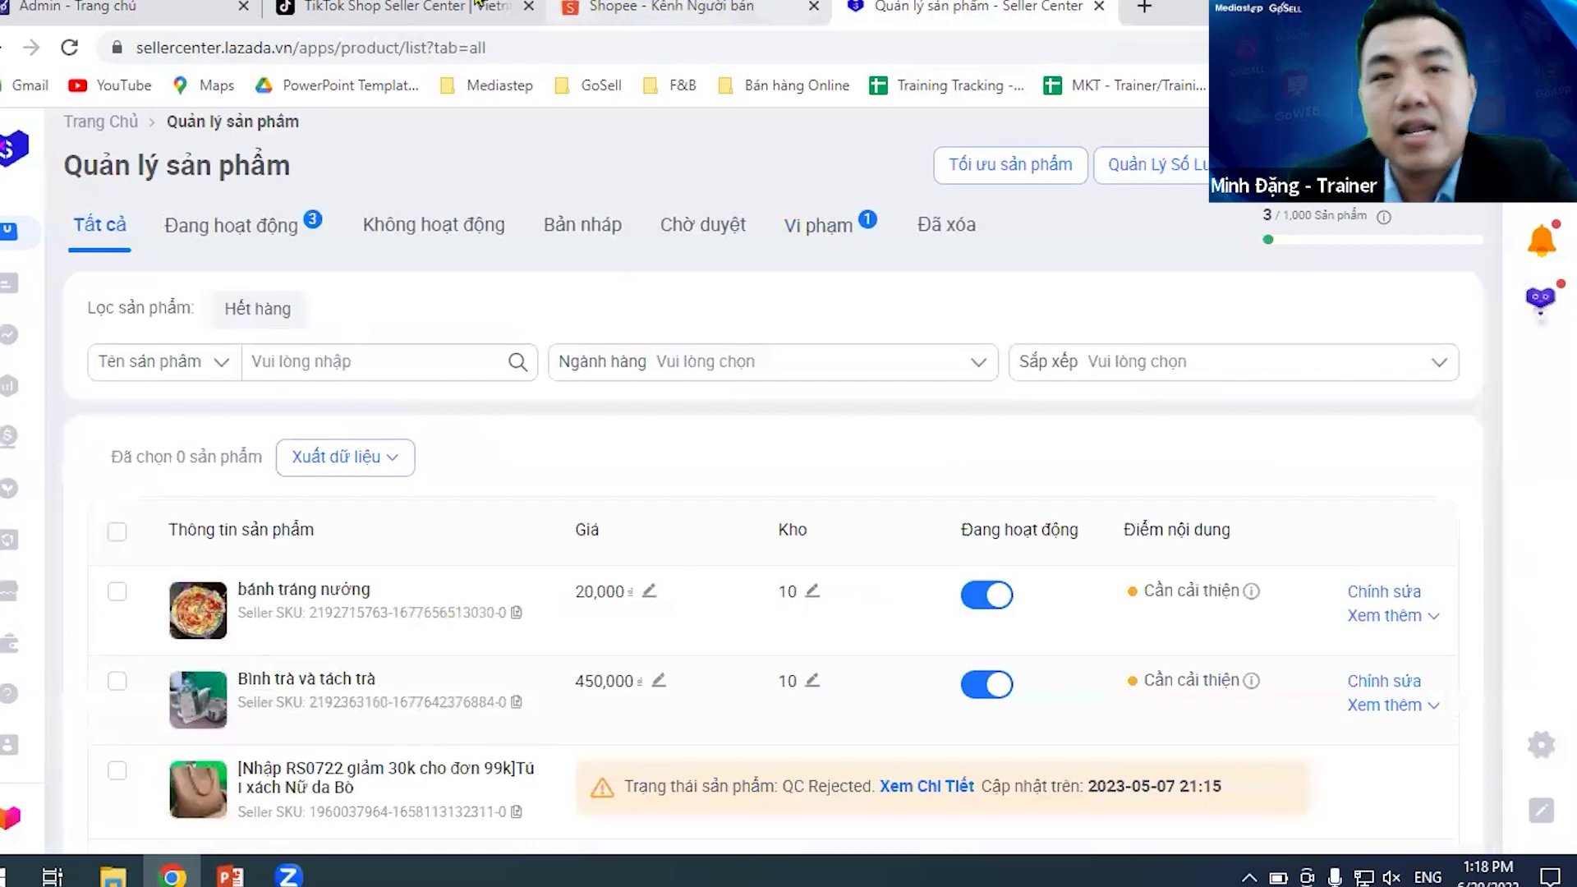
click(421, 4)
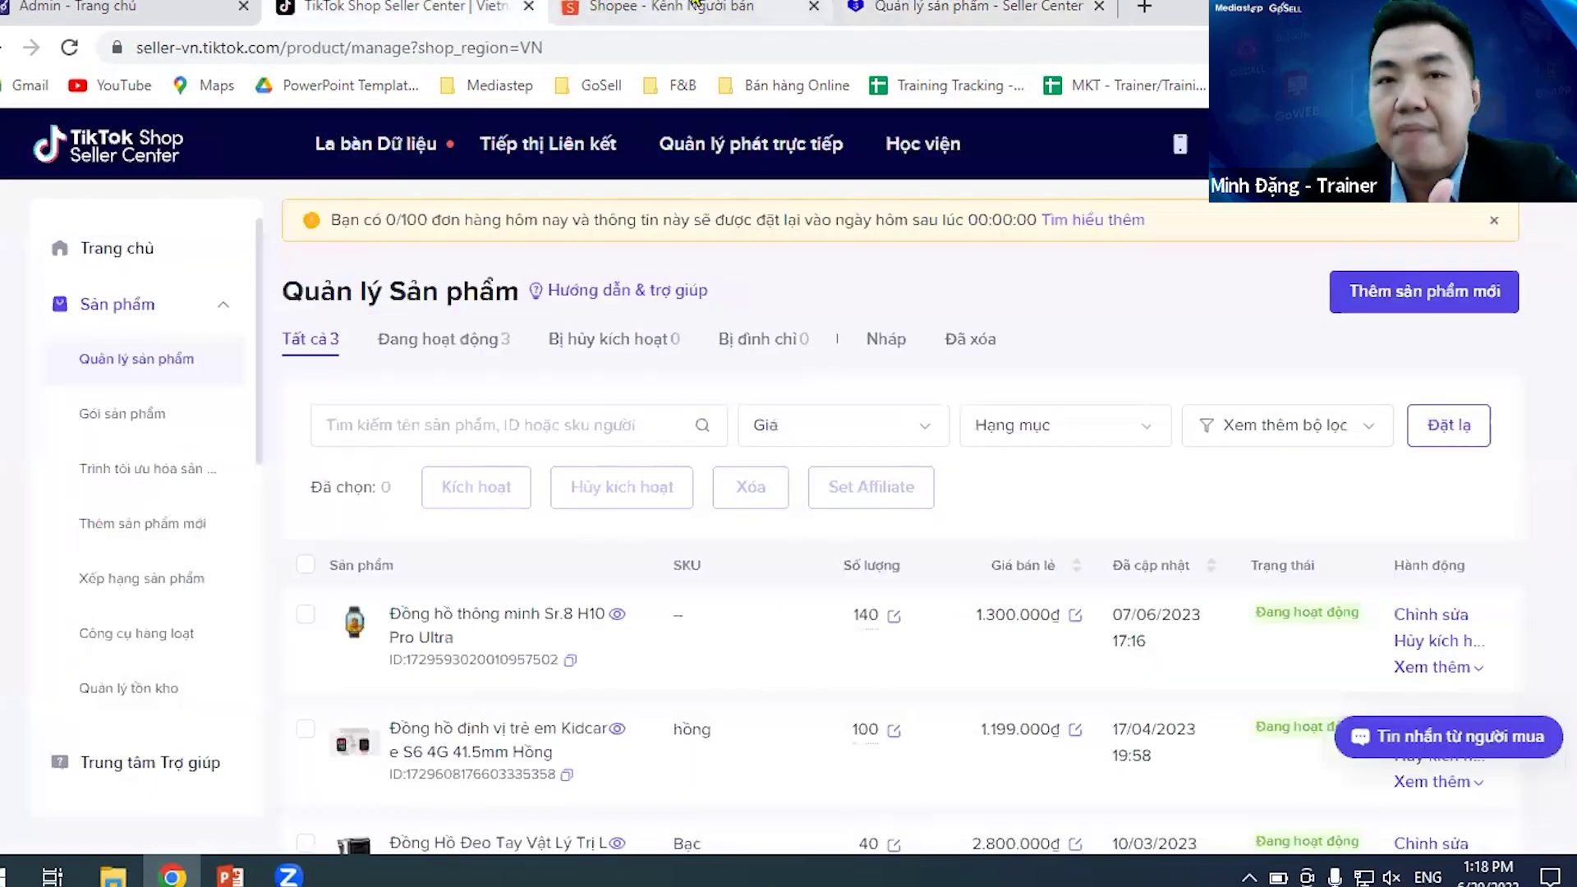
- From GoSell's Lazada channel page, start connecting a Lazada account with Kết nối ngay
click(82, 4)
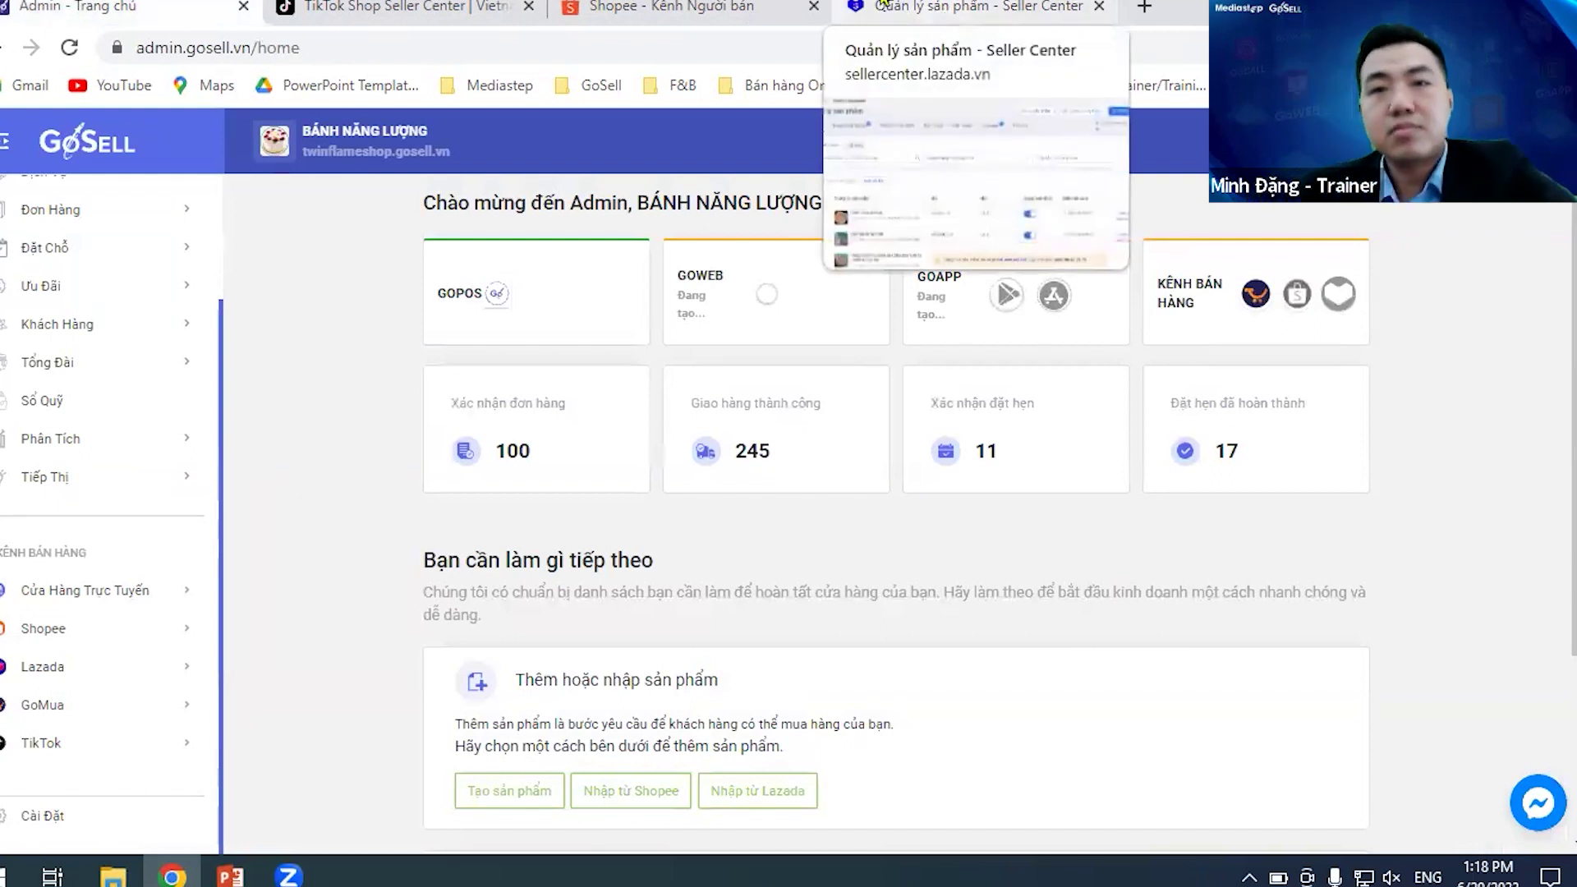
click(64, 678)
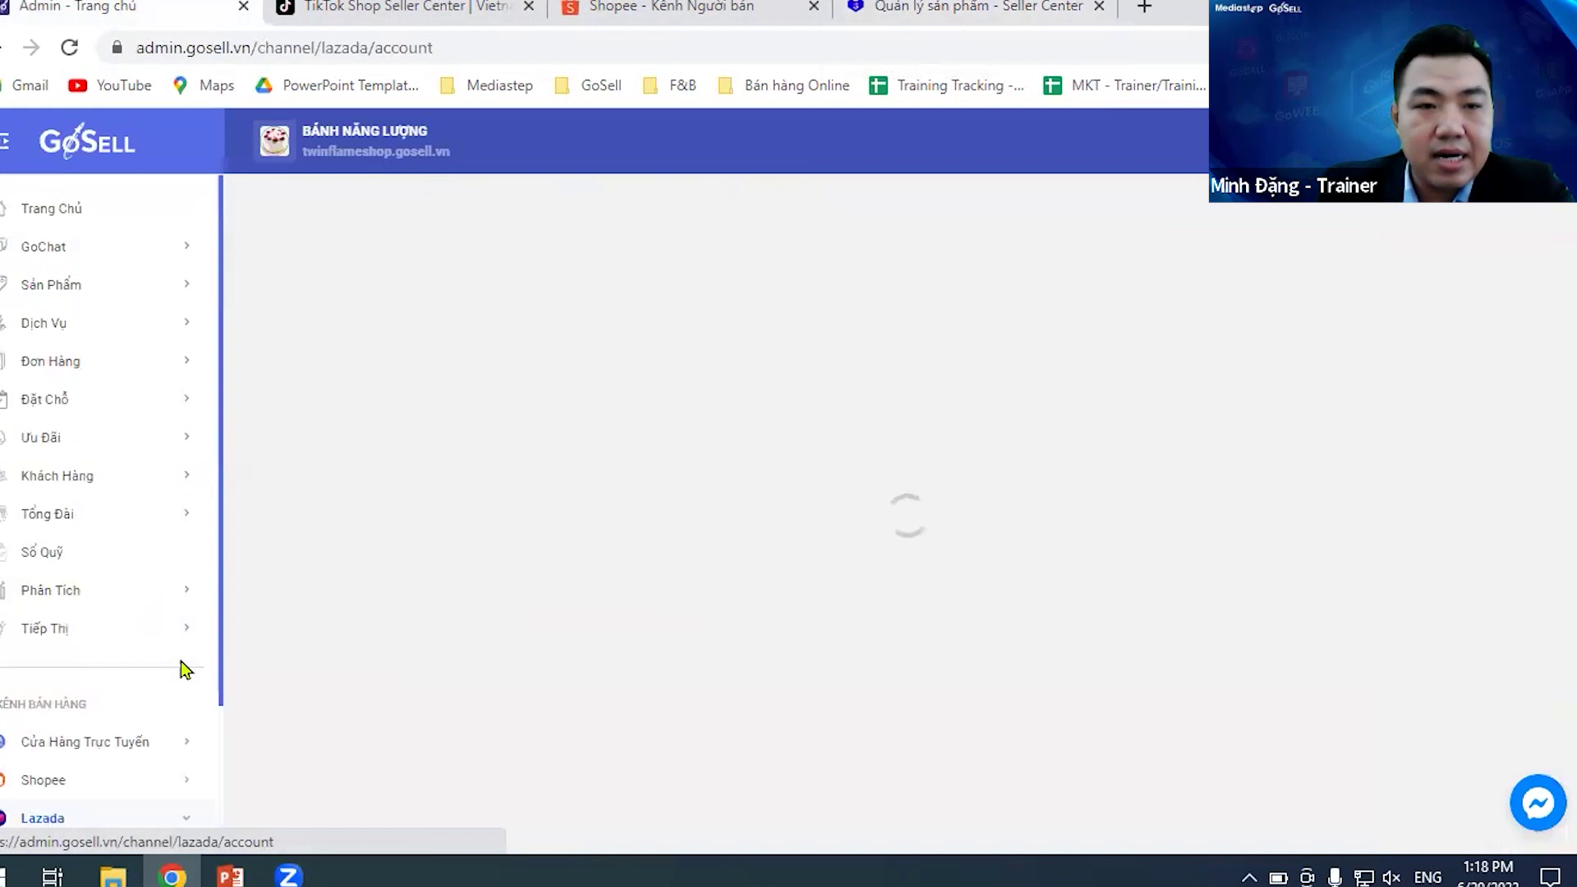
scroll(175, 608, down, 3)
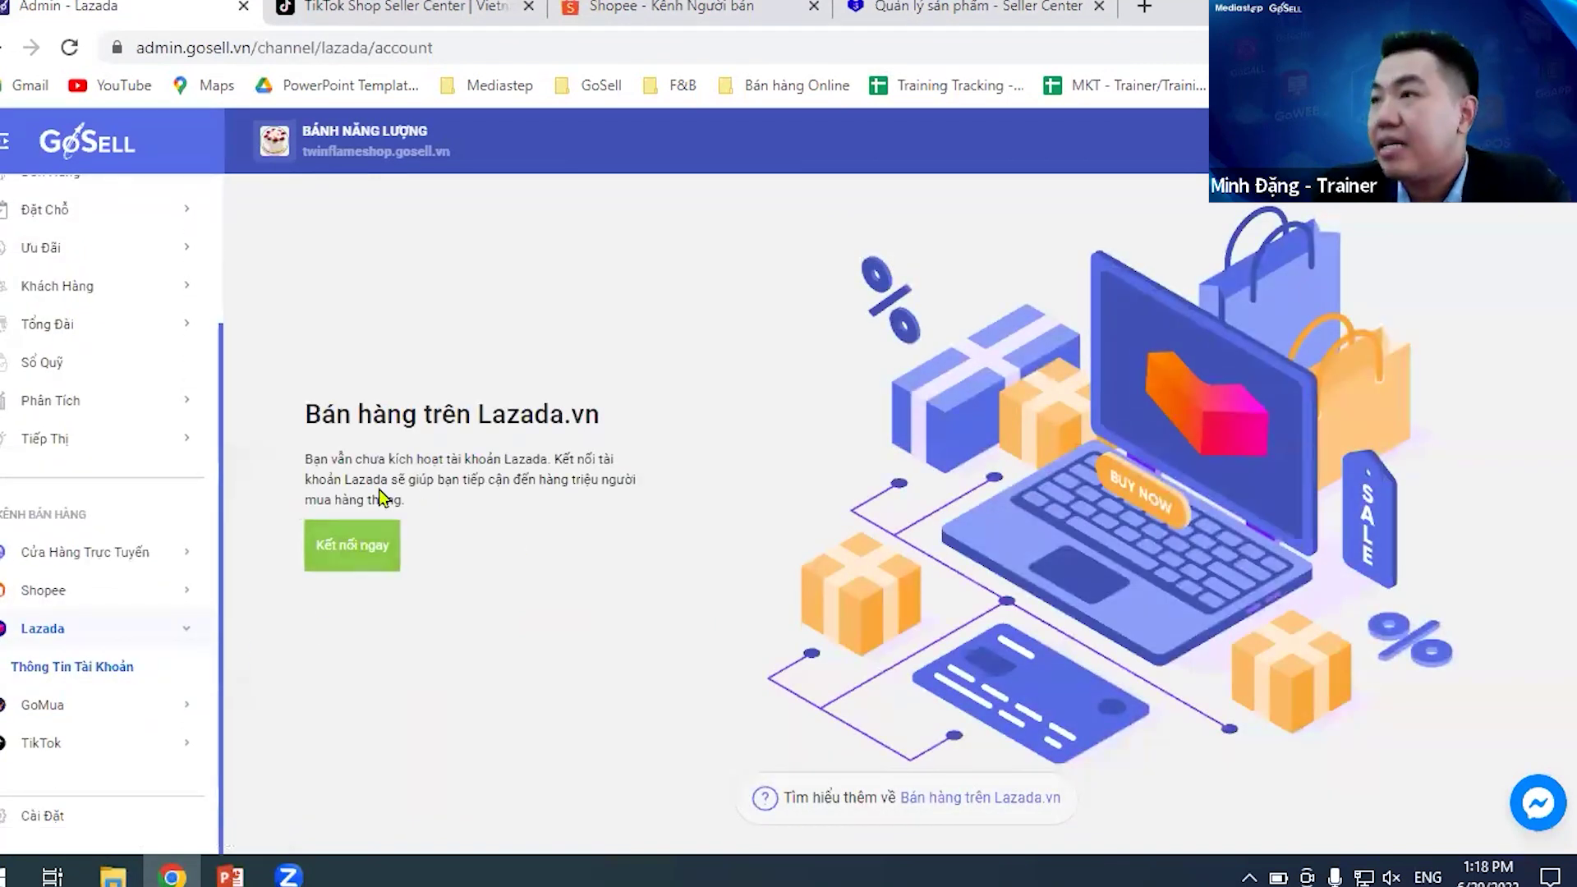
click(361, 558)
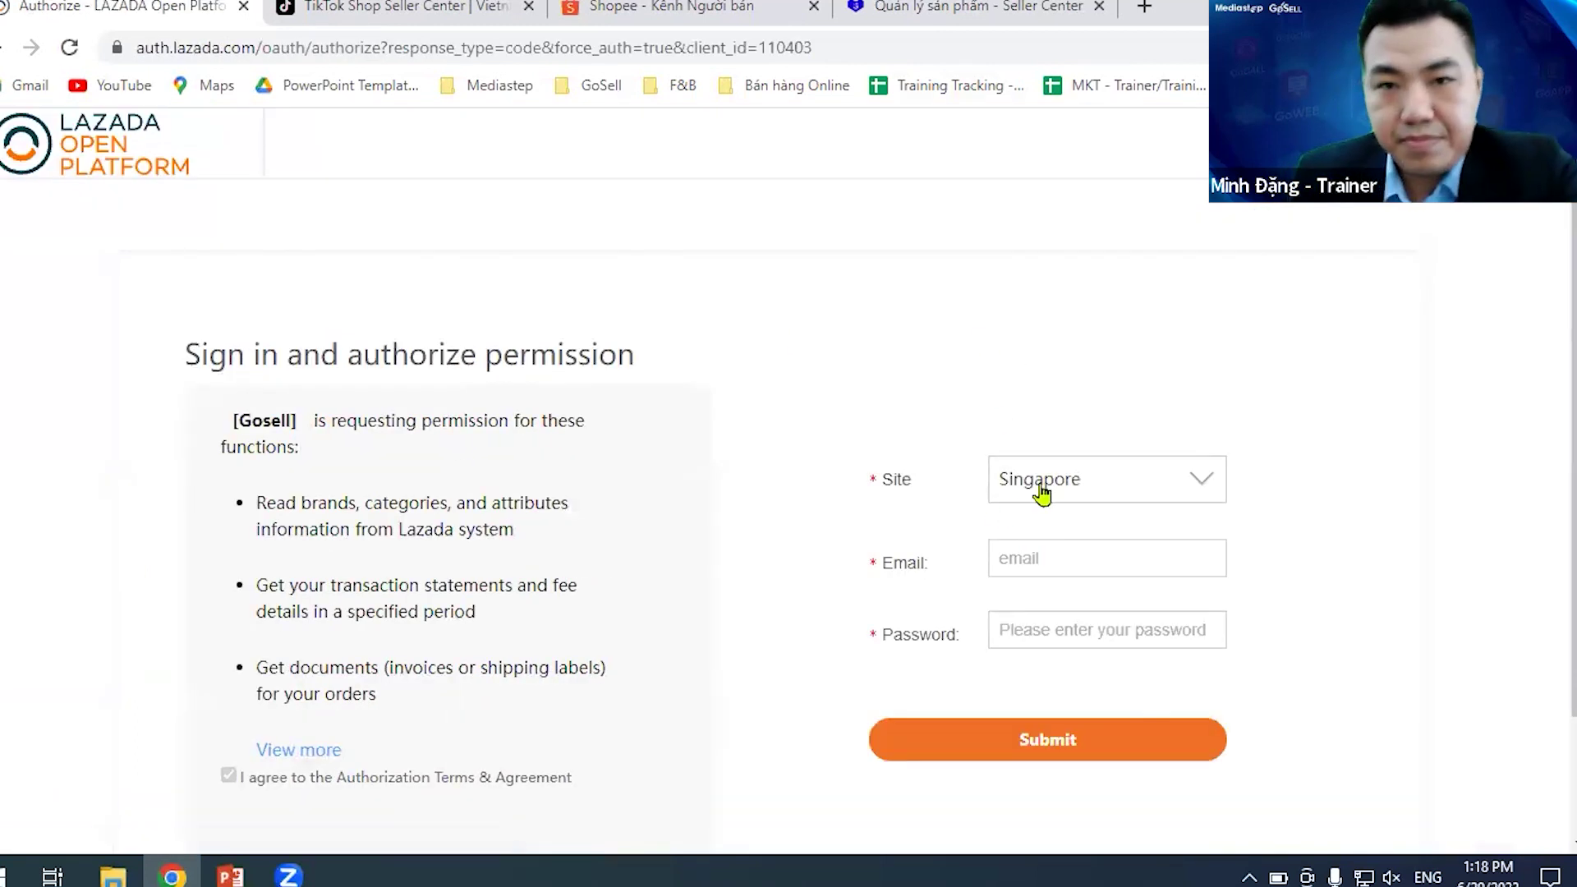
- Sign in to Lazada Open Platform on the Vietnam site with the seller e-mail and password
click(1120, 486)
click(1082, 636)
click(1138, 562)
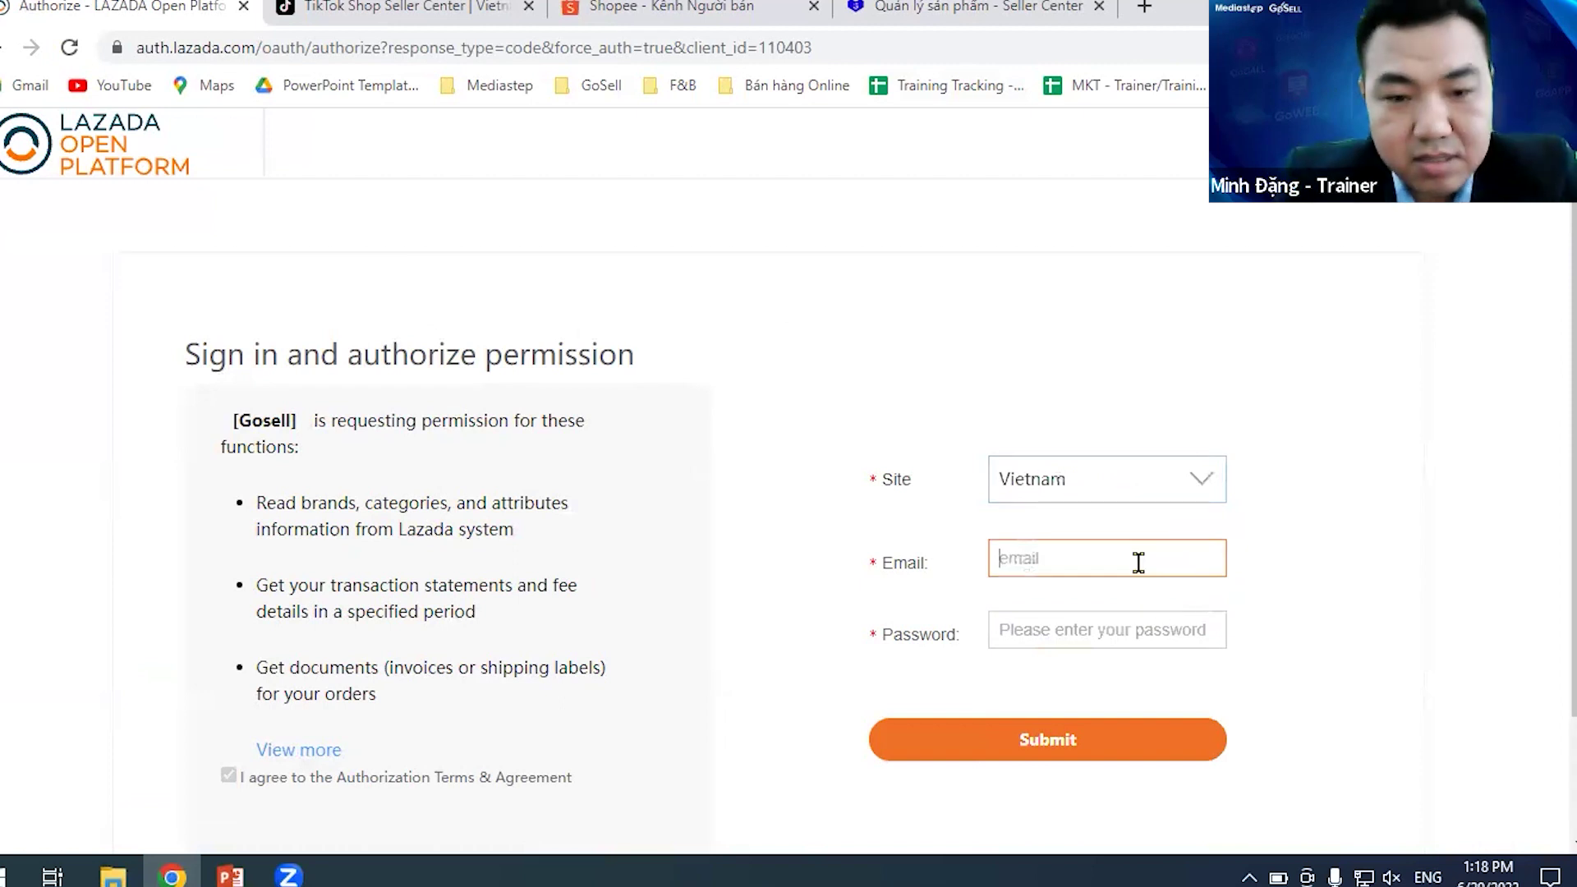
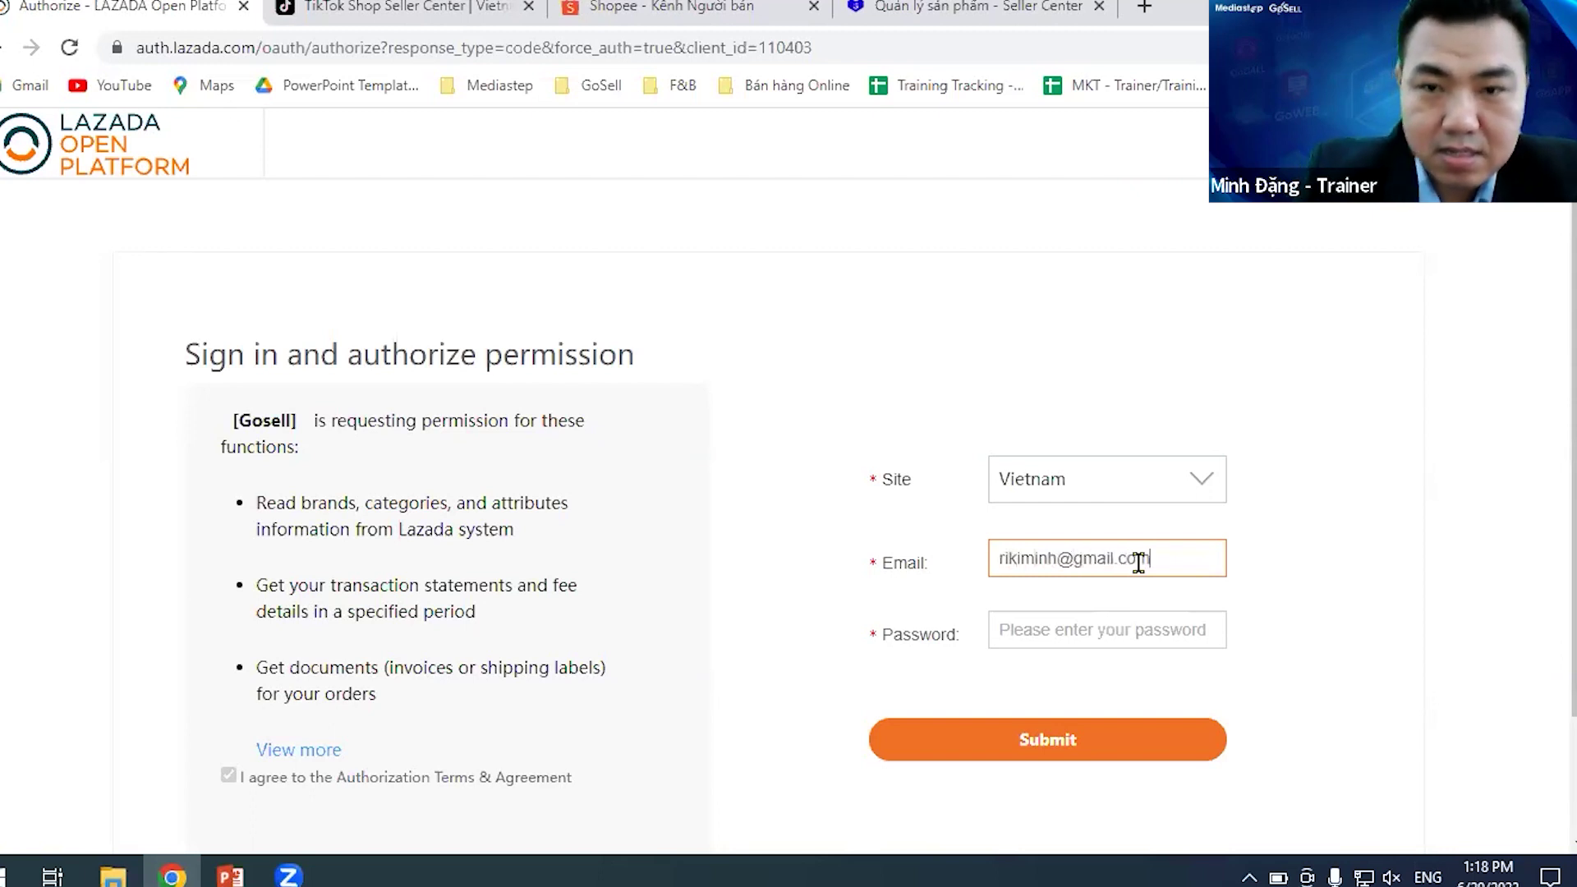
click(1085, 622)
text(•)
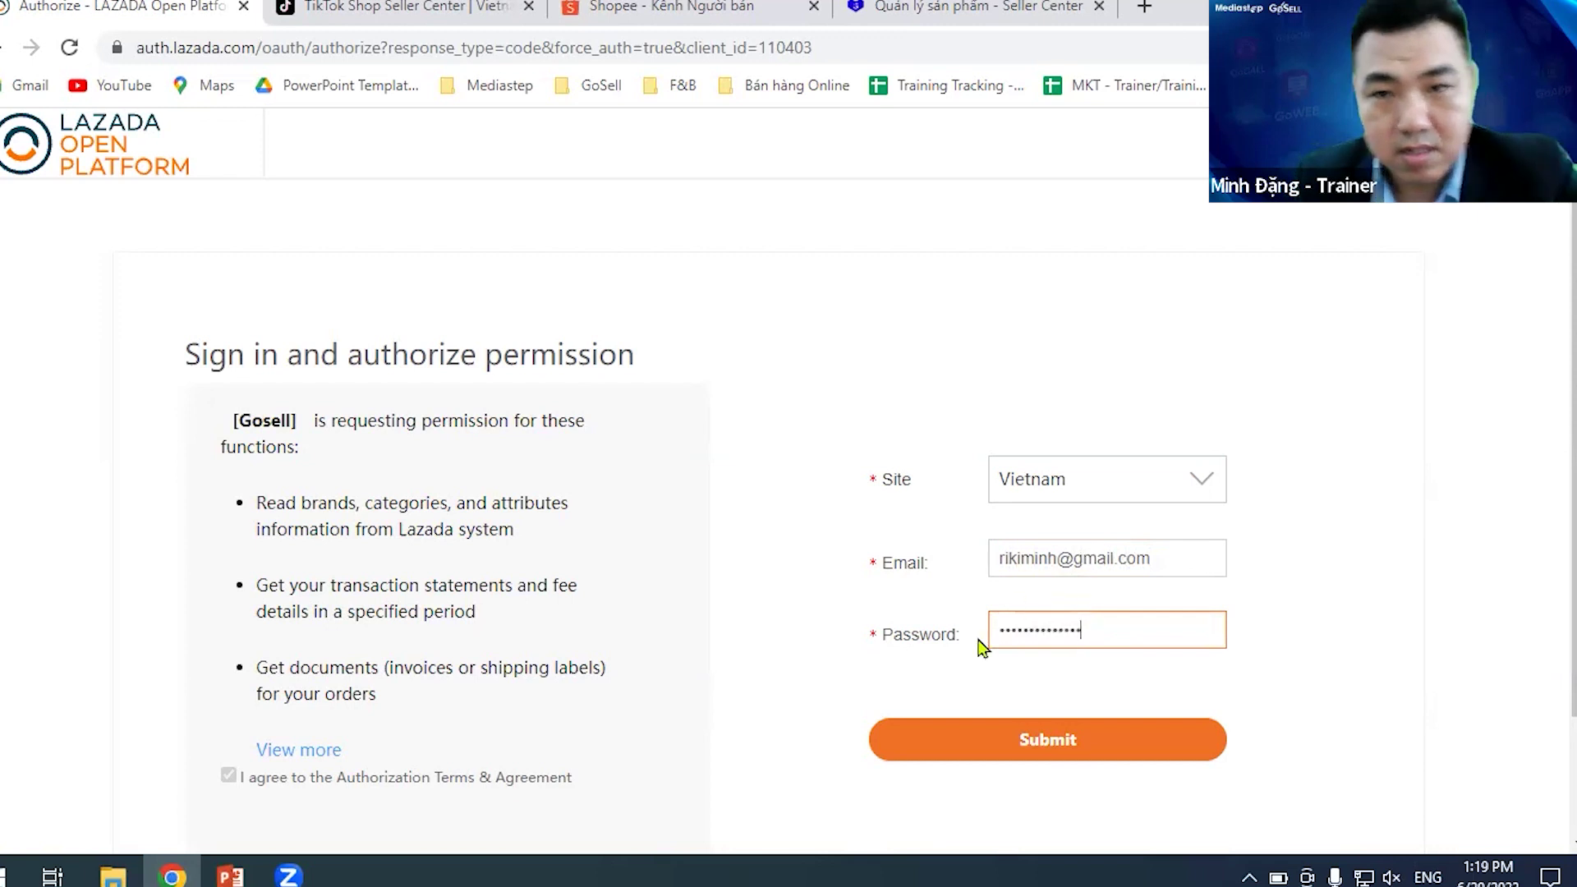
click(1019, 750)
click(1117, 553)
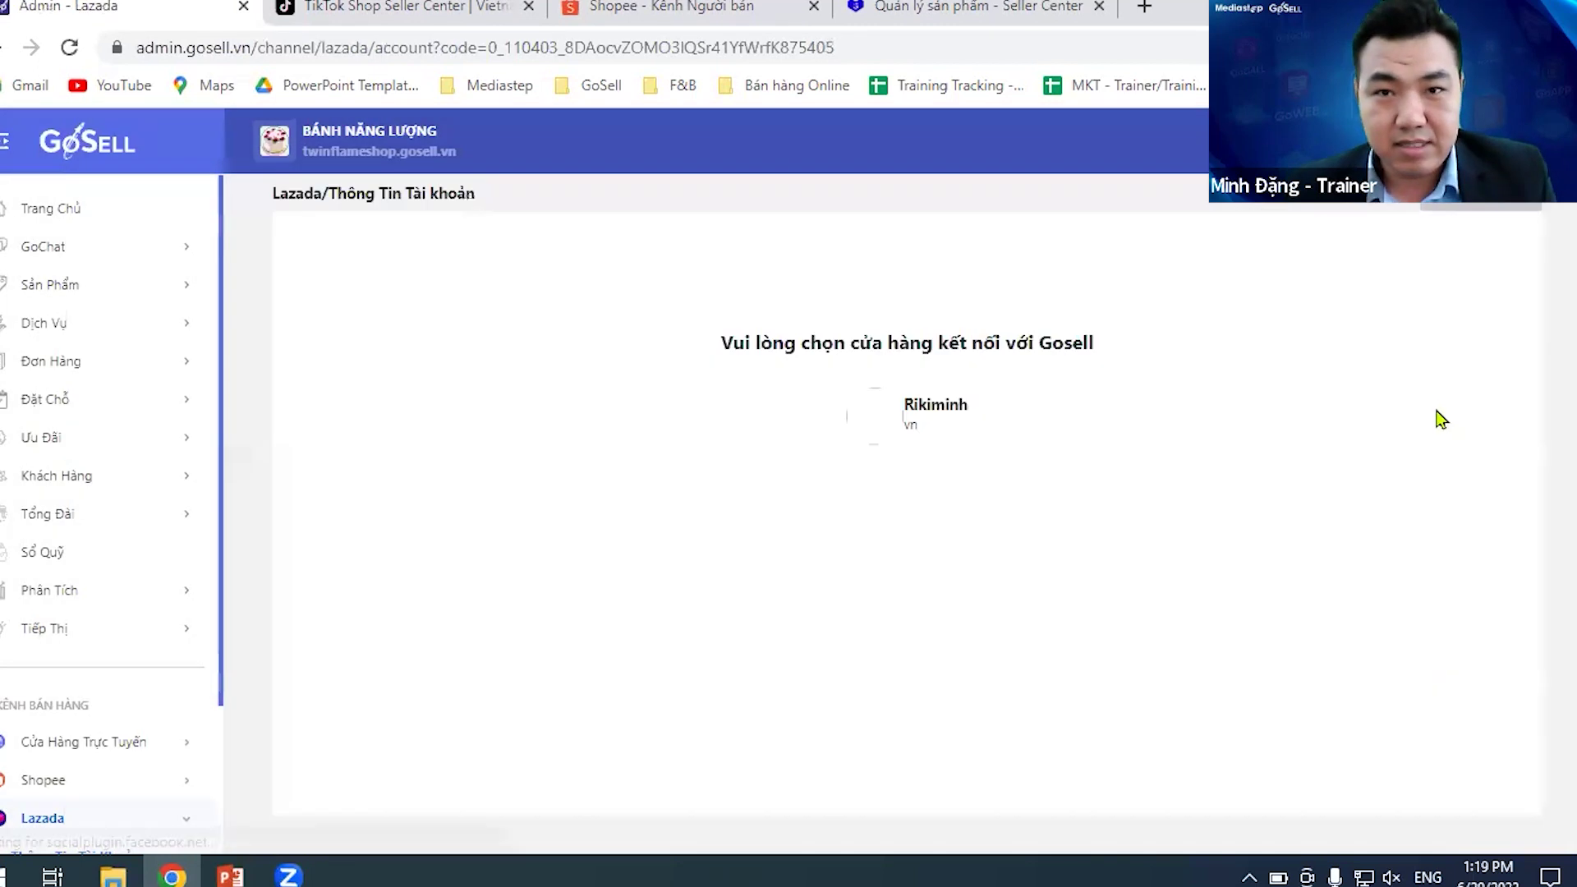
- Connect the listed Lazada shop and review its 4/4 synced products and 3 updated orders
click(1459, 211)
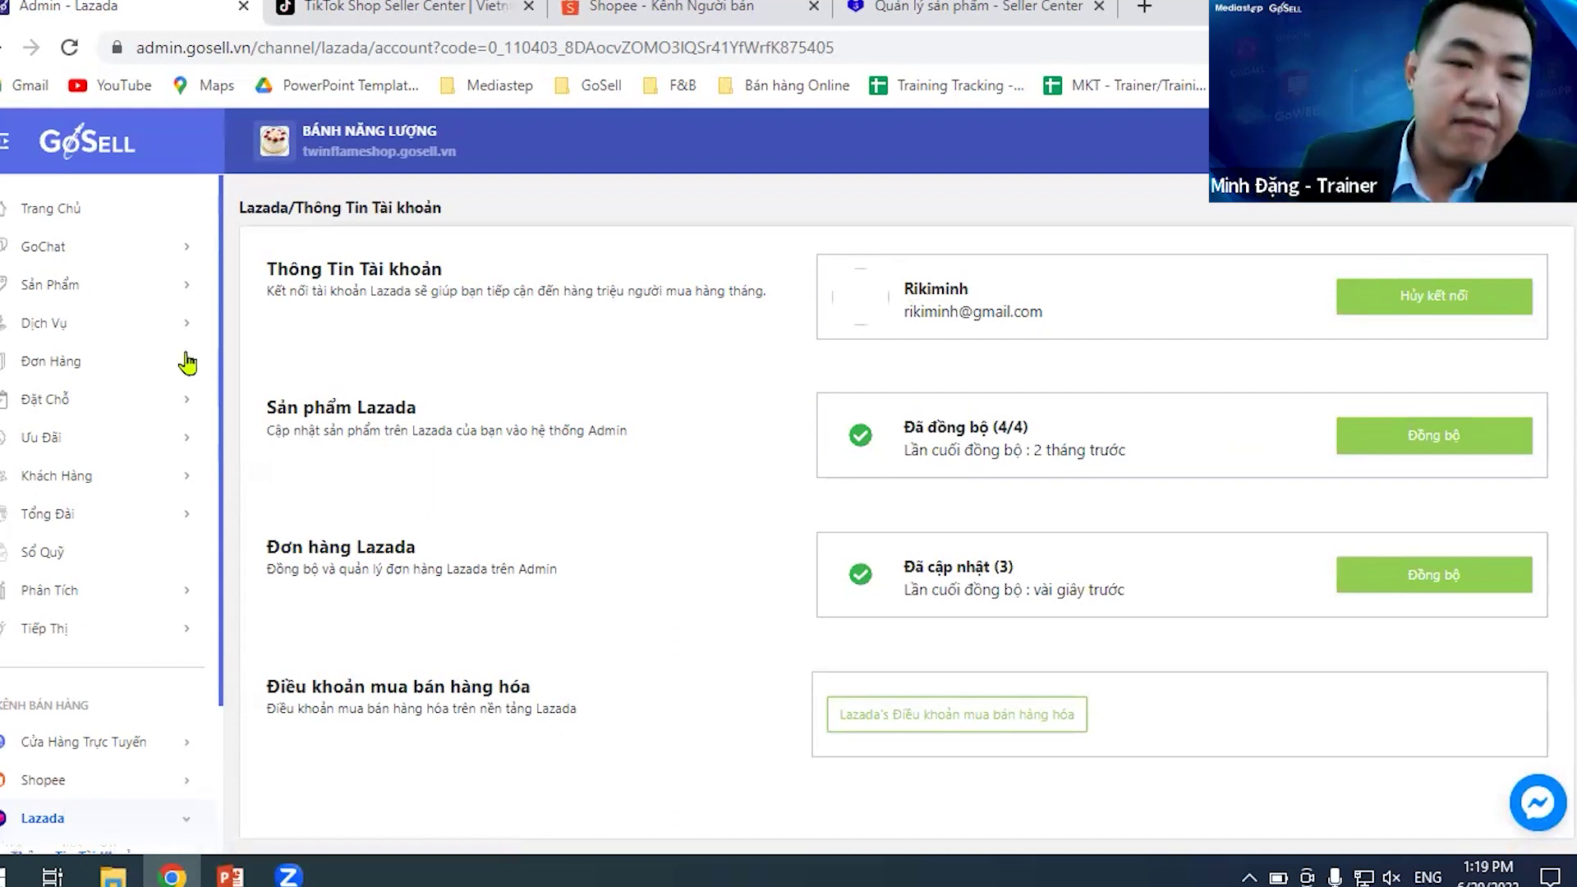
scroll(115, 750, down, 2)
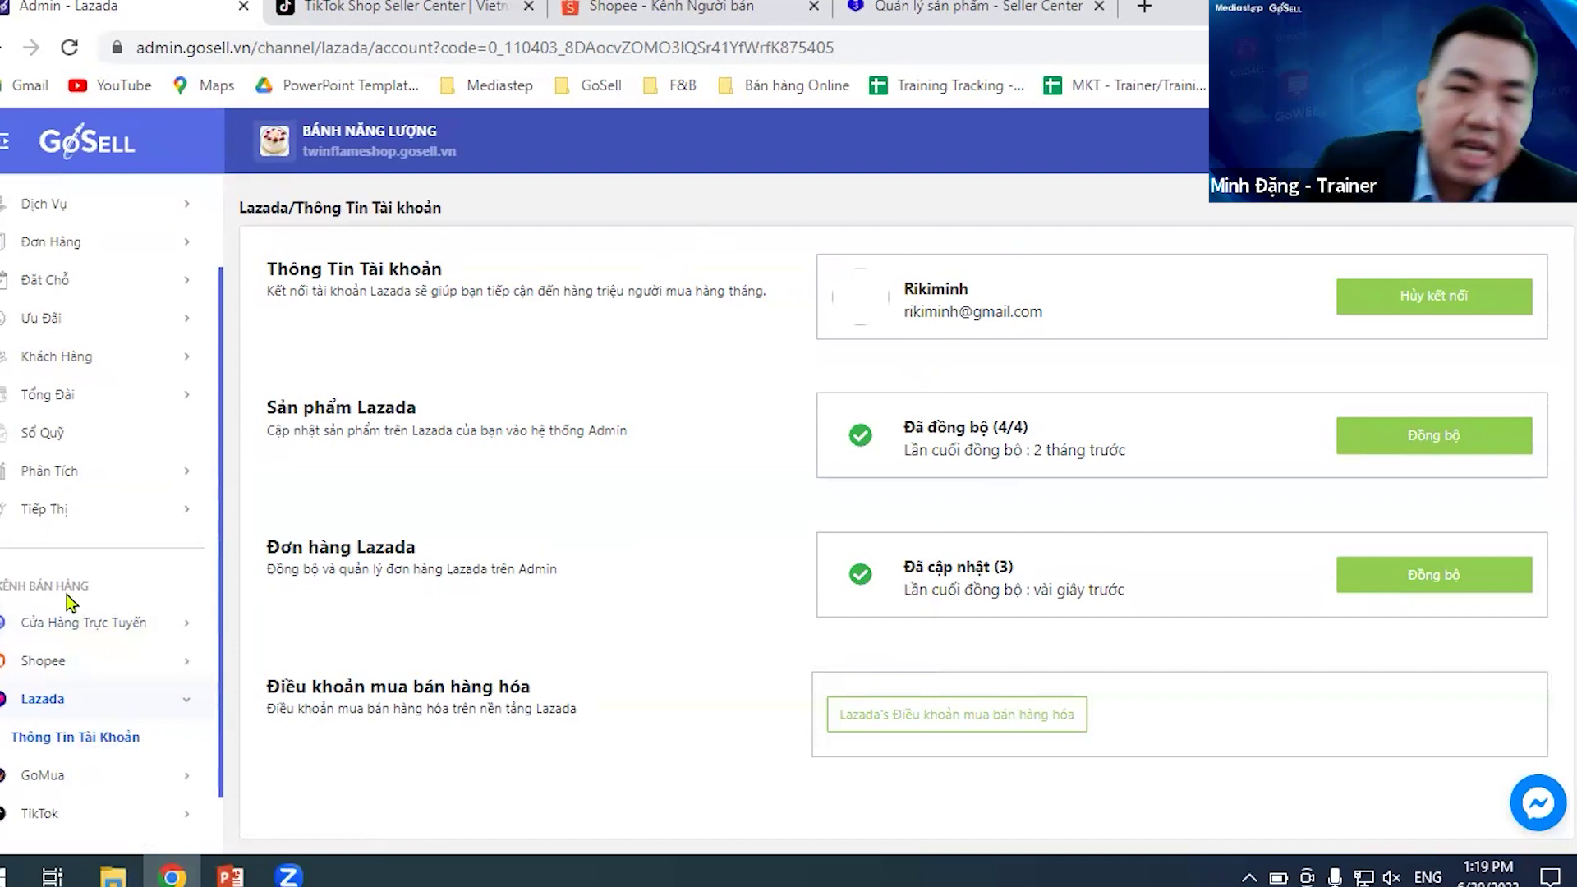
scroll(72, 602, down, 1)
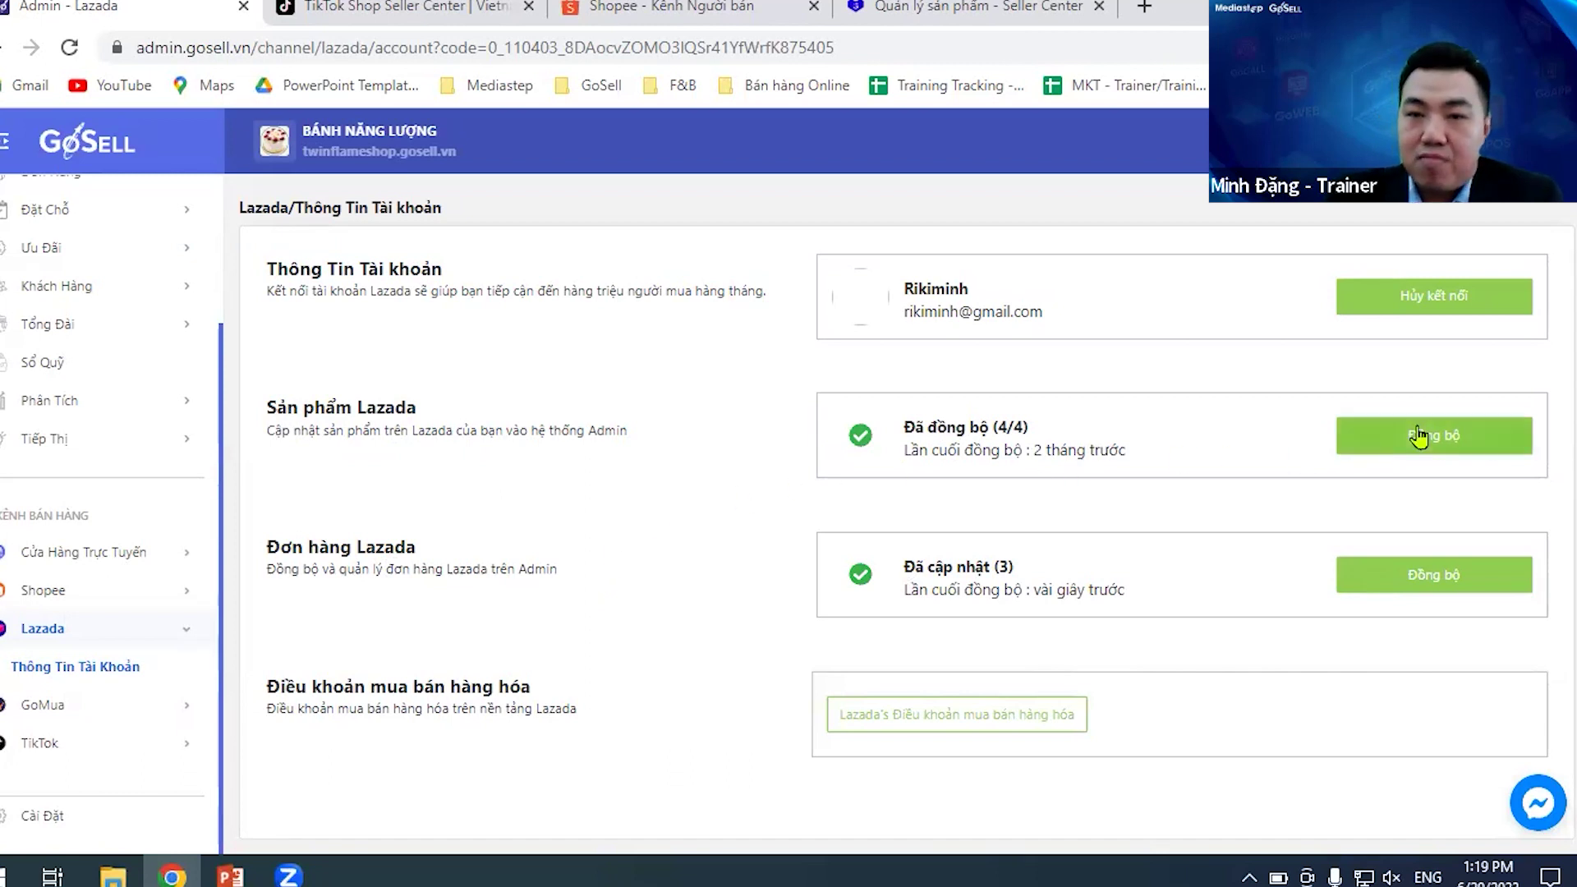
- Resync Lazada products (only new ones, 4/4) and Lazada orders, now showing 0 updated
click(1496, 588)
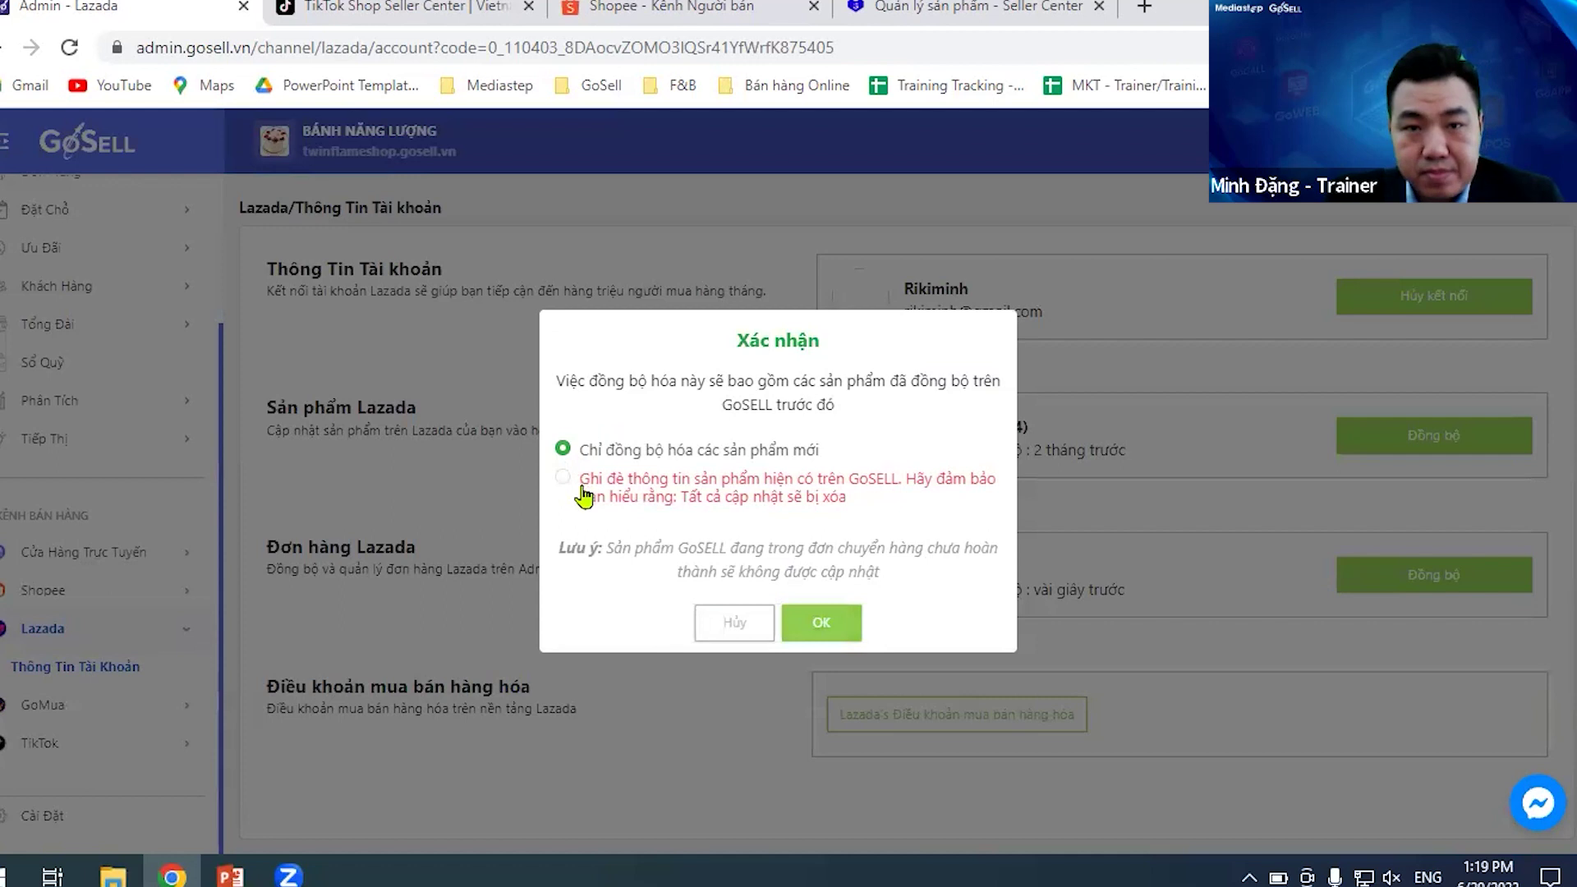
click(819, 622)
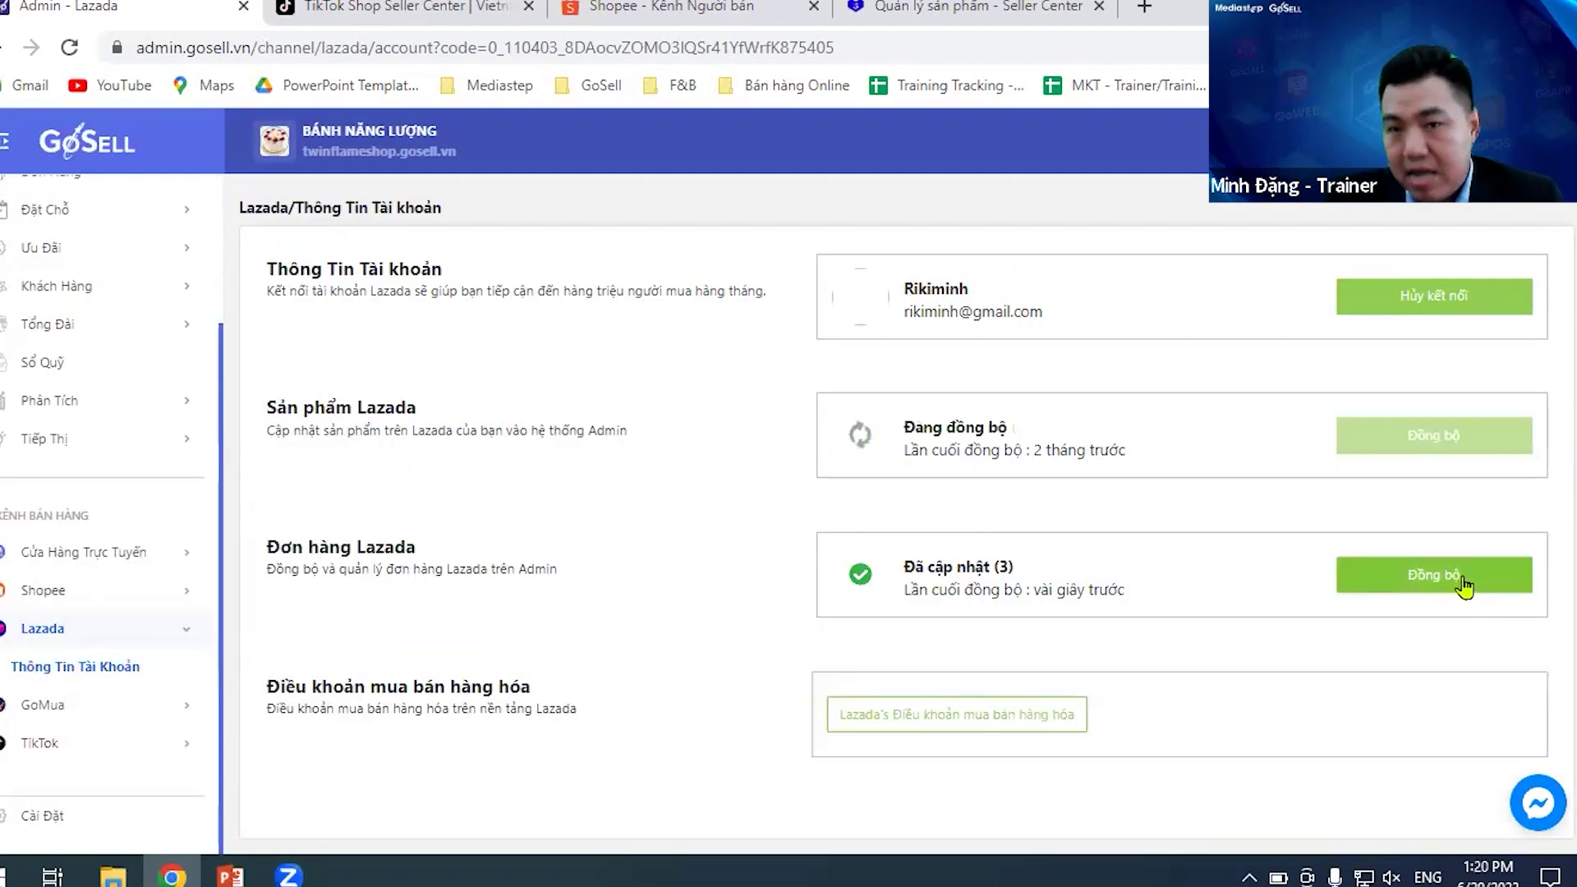
click(1463, 586)
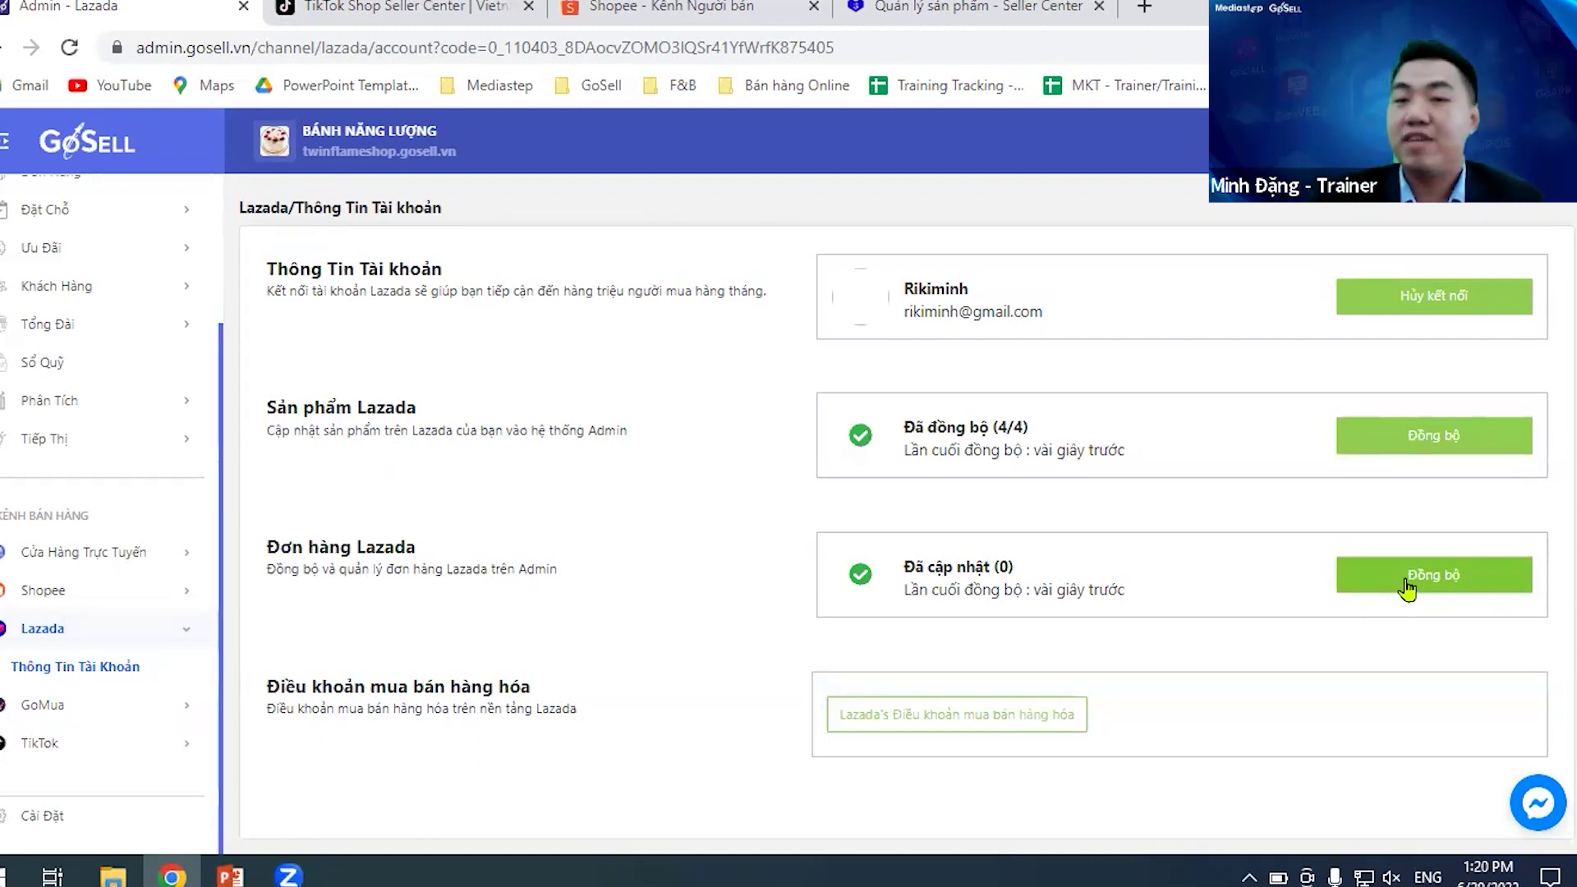
click(1406, 587)
click(1405, 582)
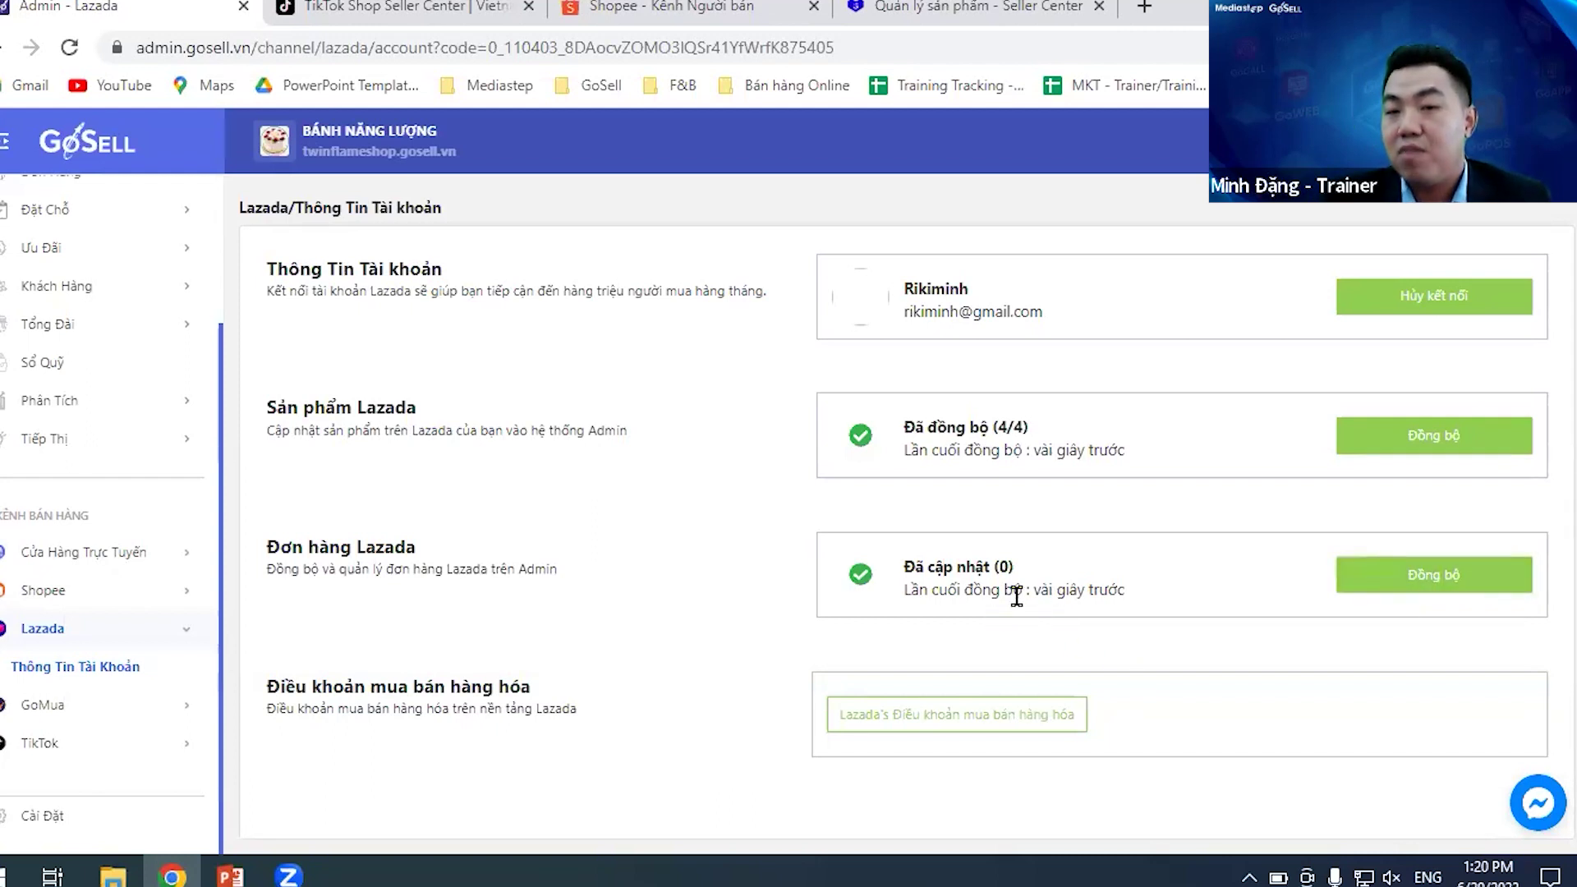
drag(1031, 593, 1157, 602)
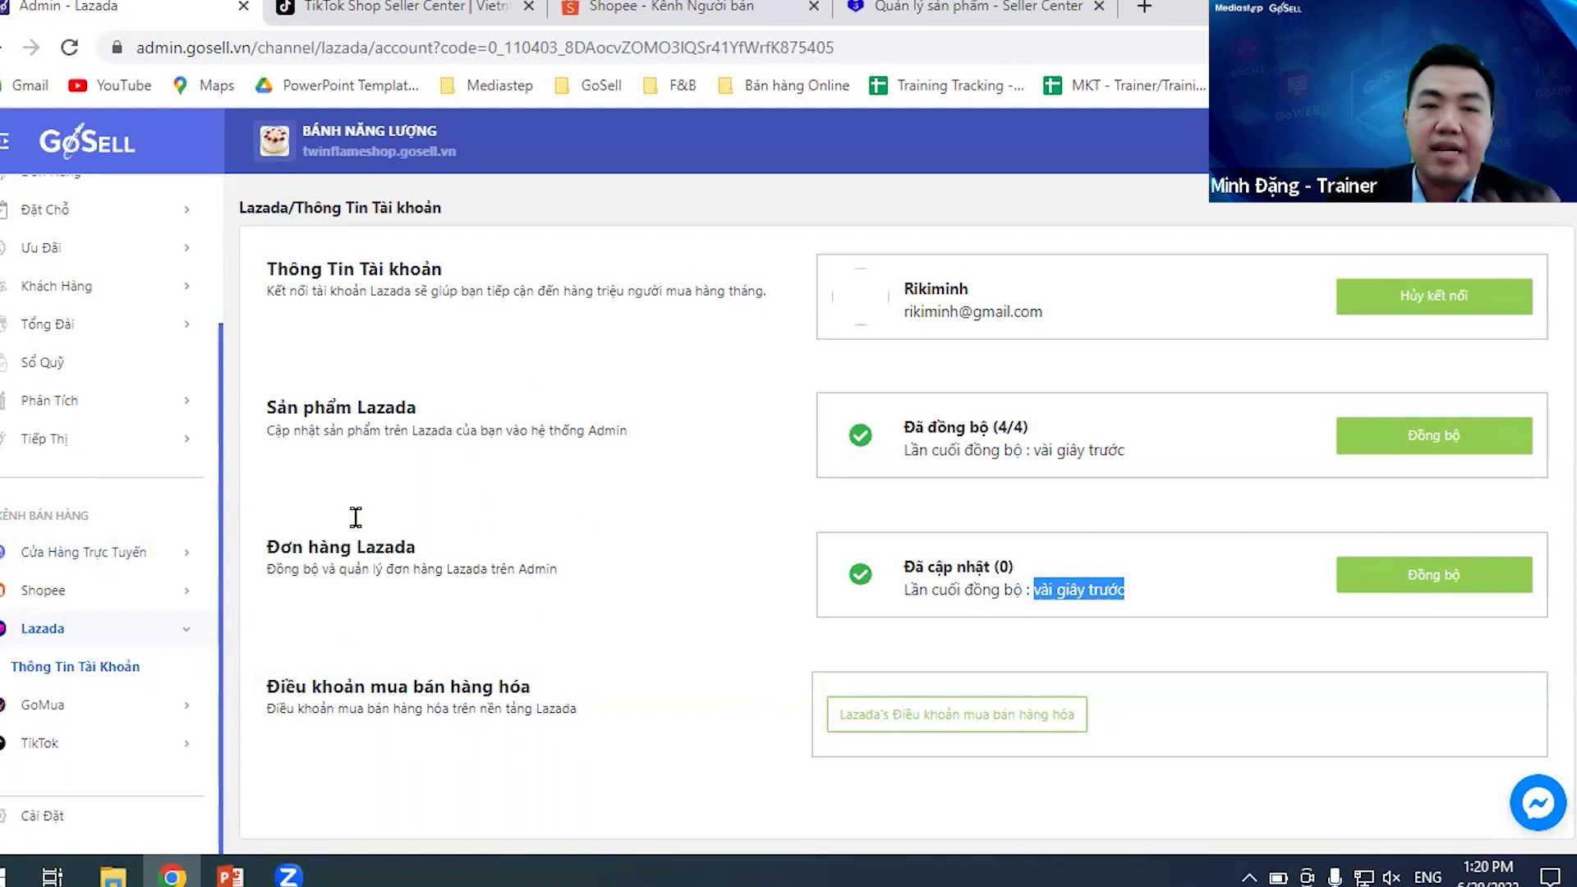
scroll(141, 571, up, 3)
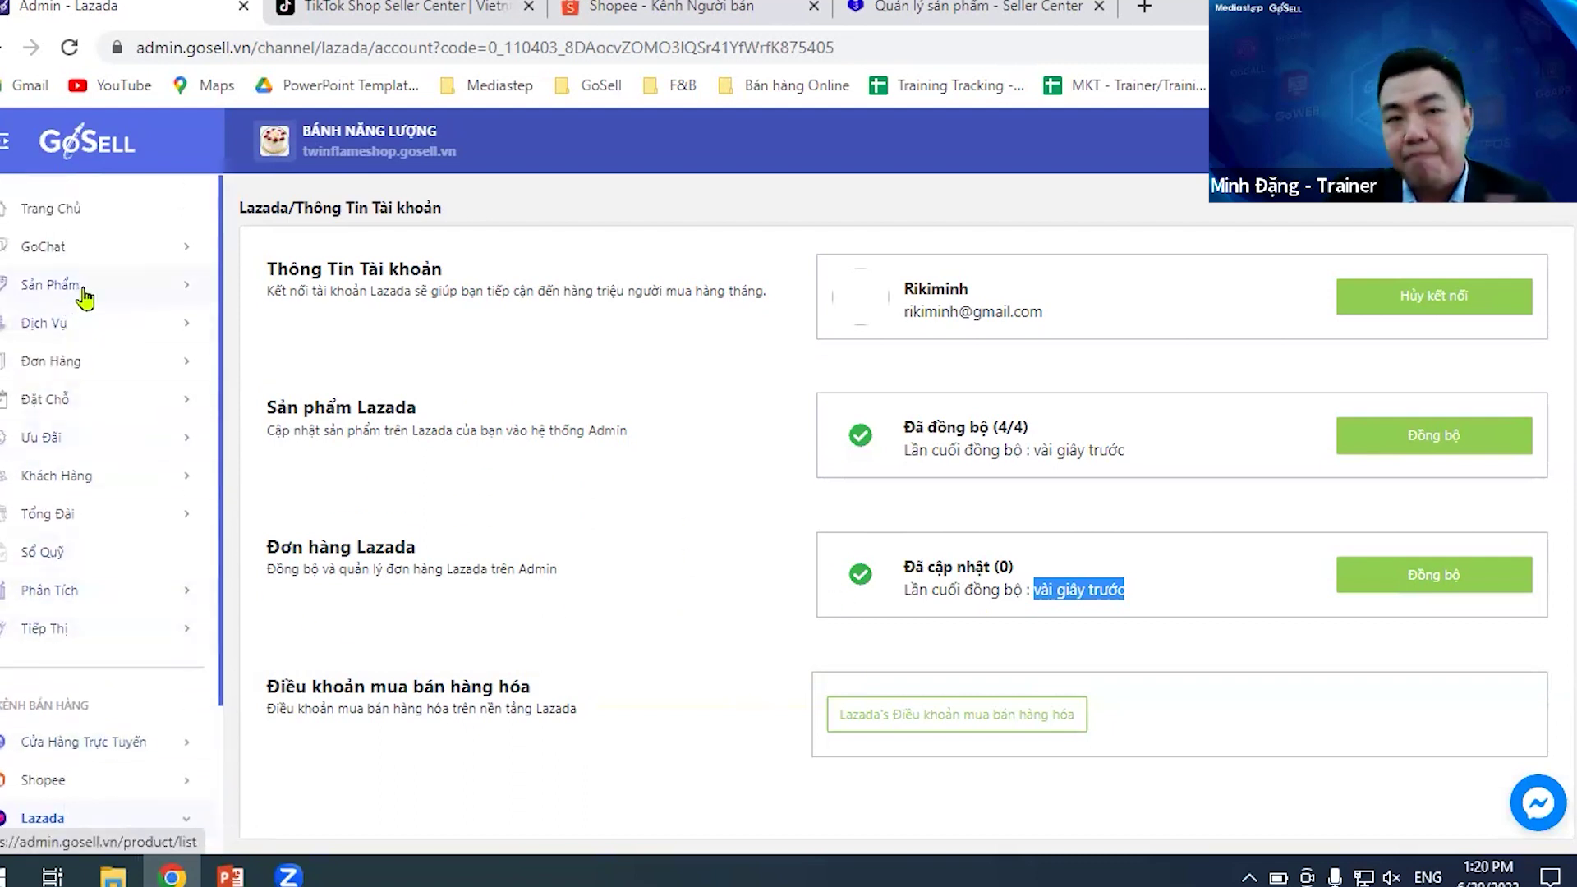
- Filter the product list by the LAZADA channel, then by SHOPEE
click(83, 288)
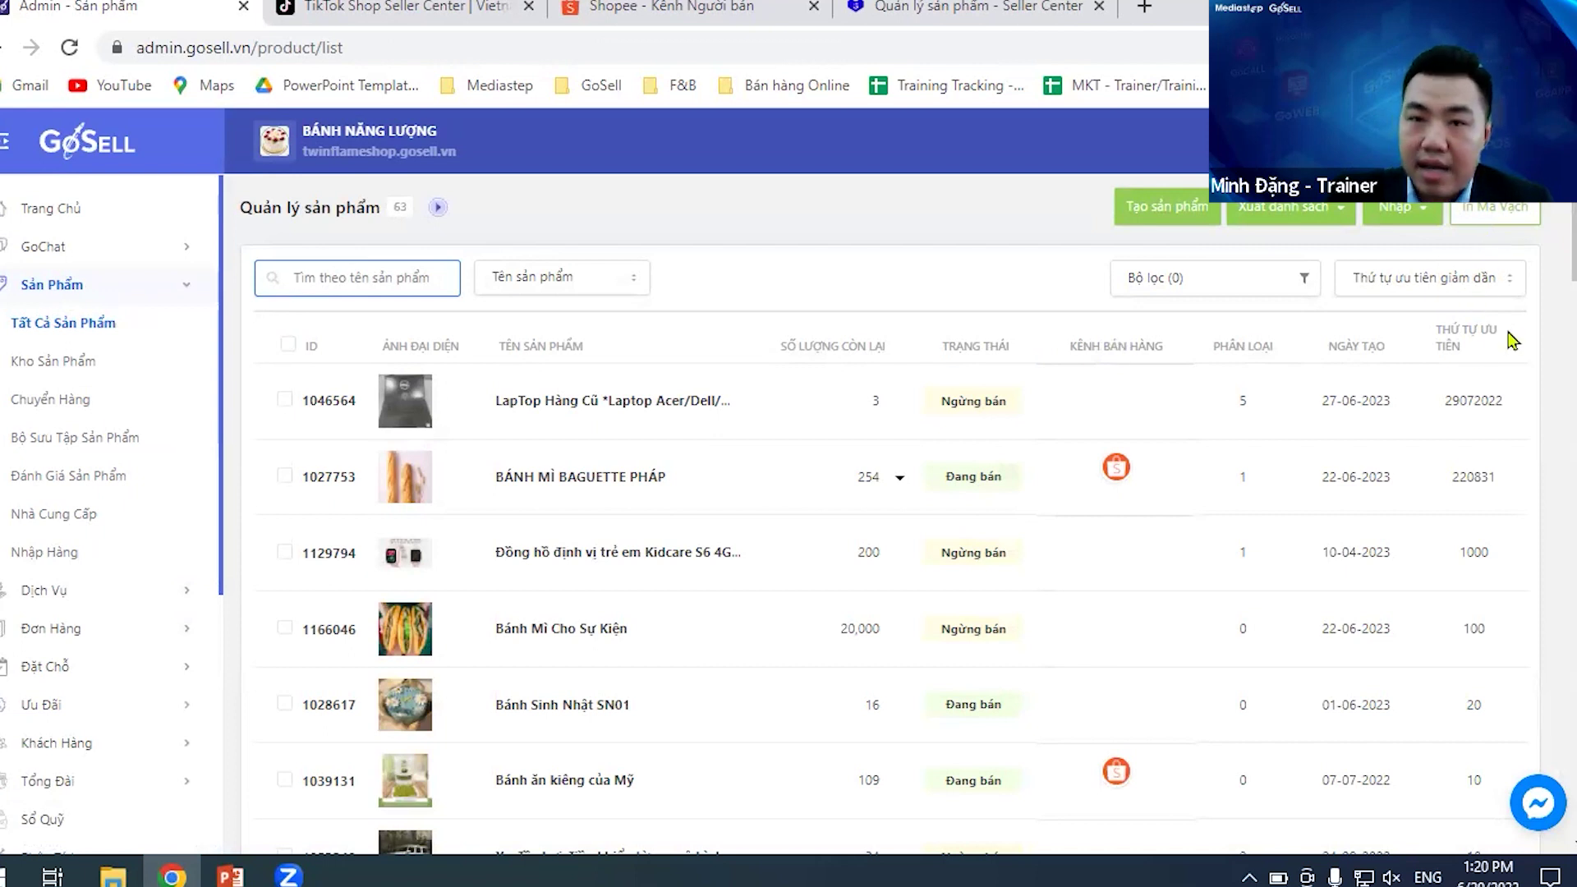
click(1286, 288)
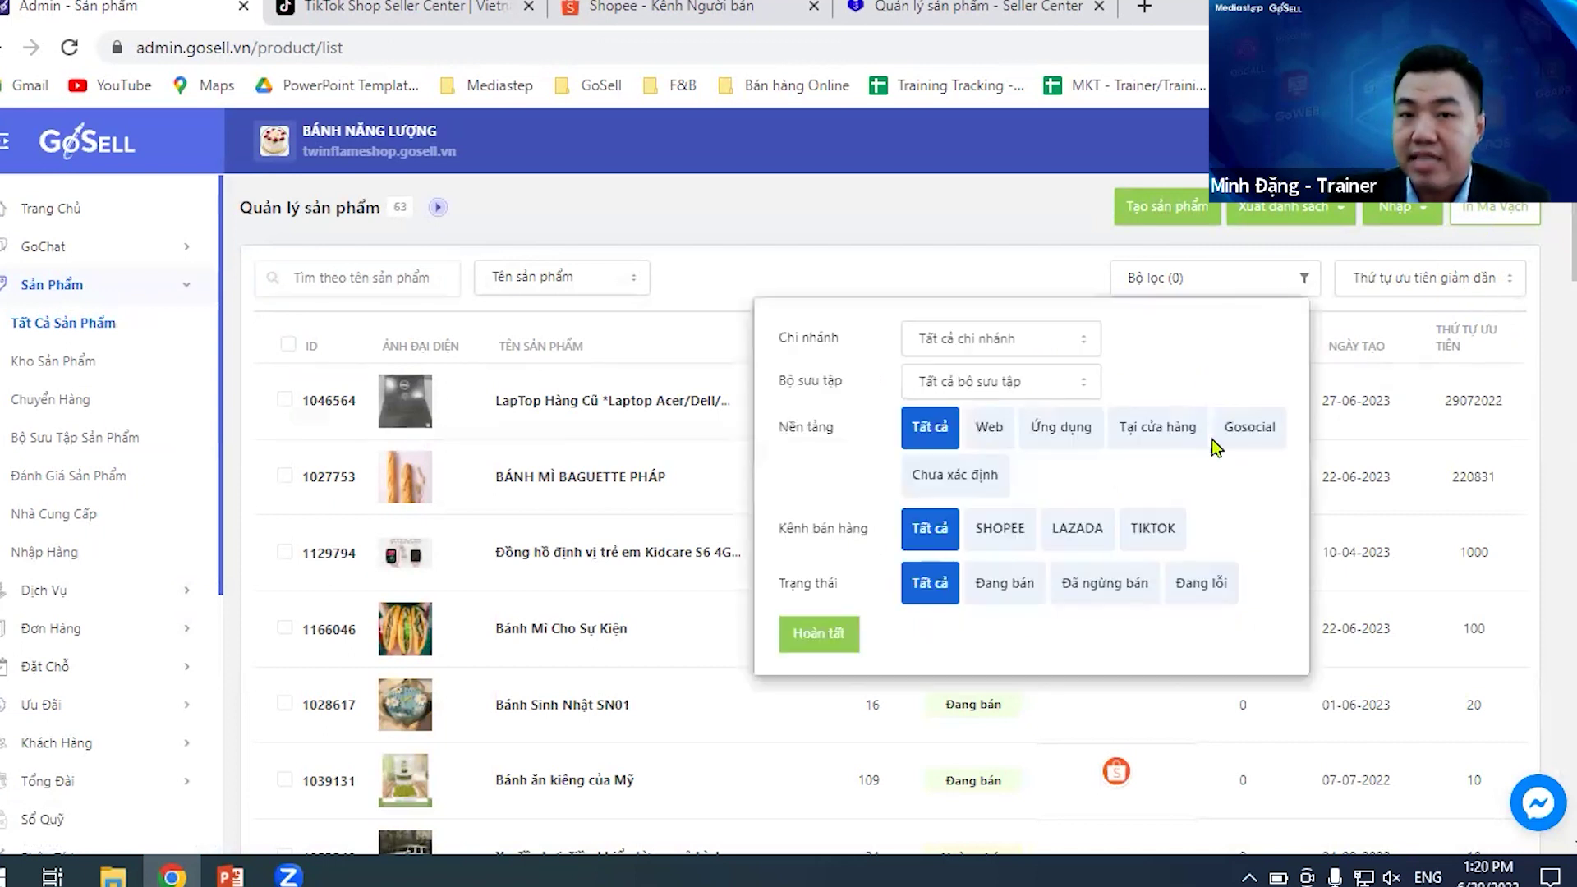
click(1076, 534)
click(831, 636)
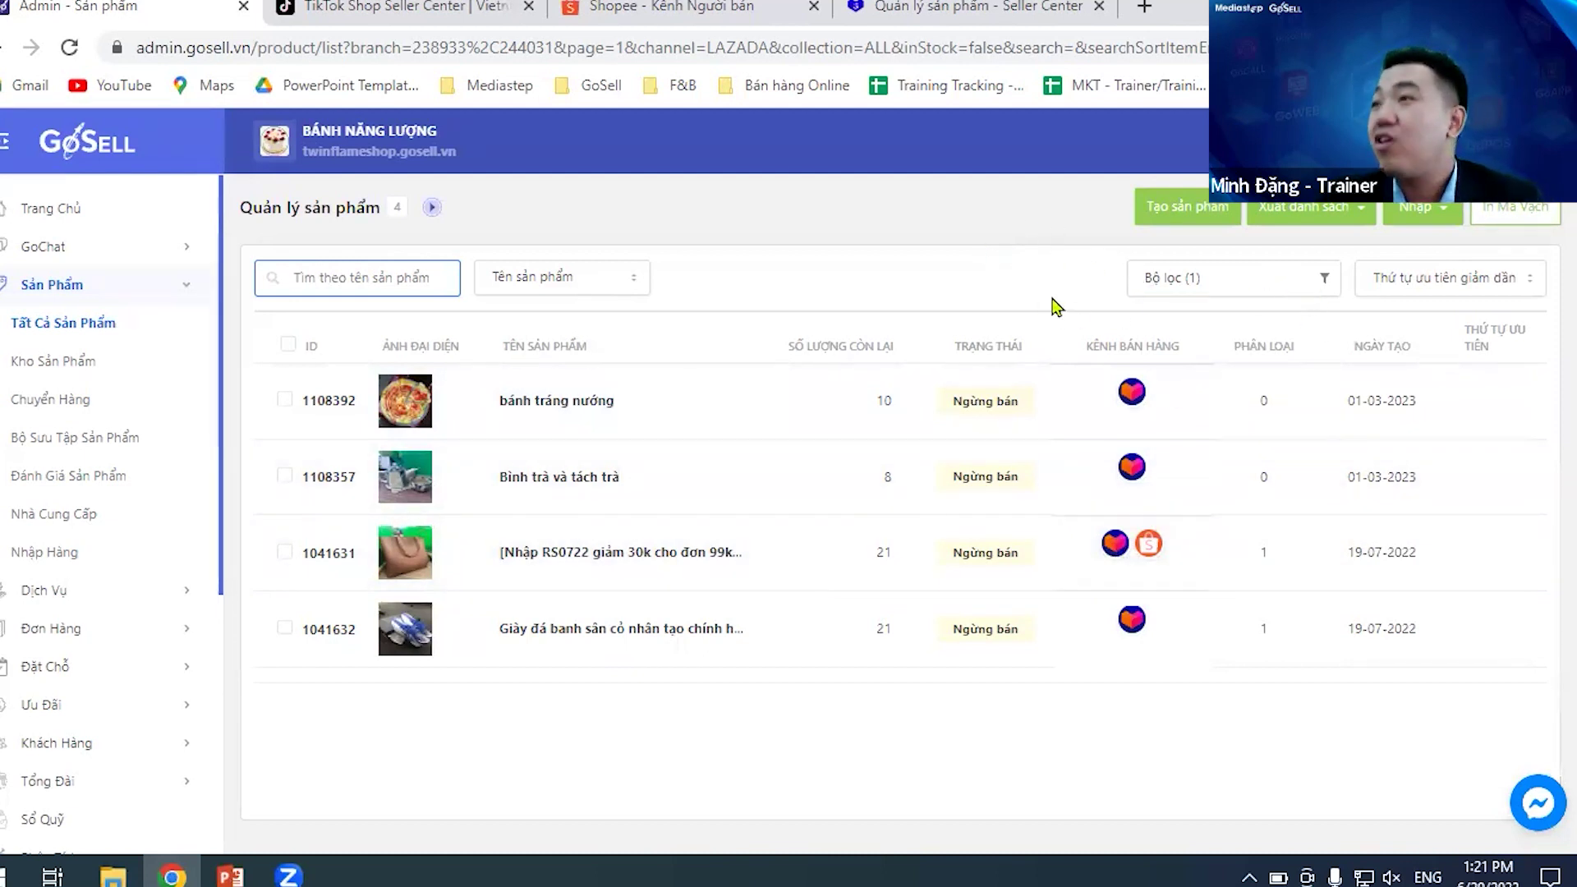
click(1306, 286)
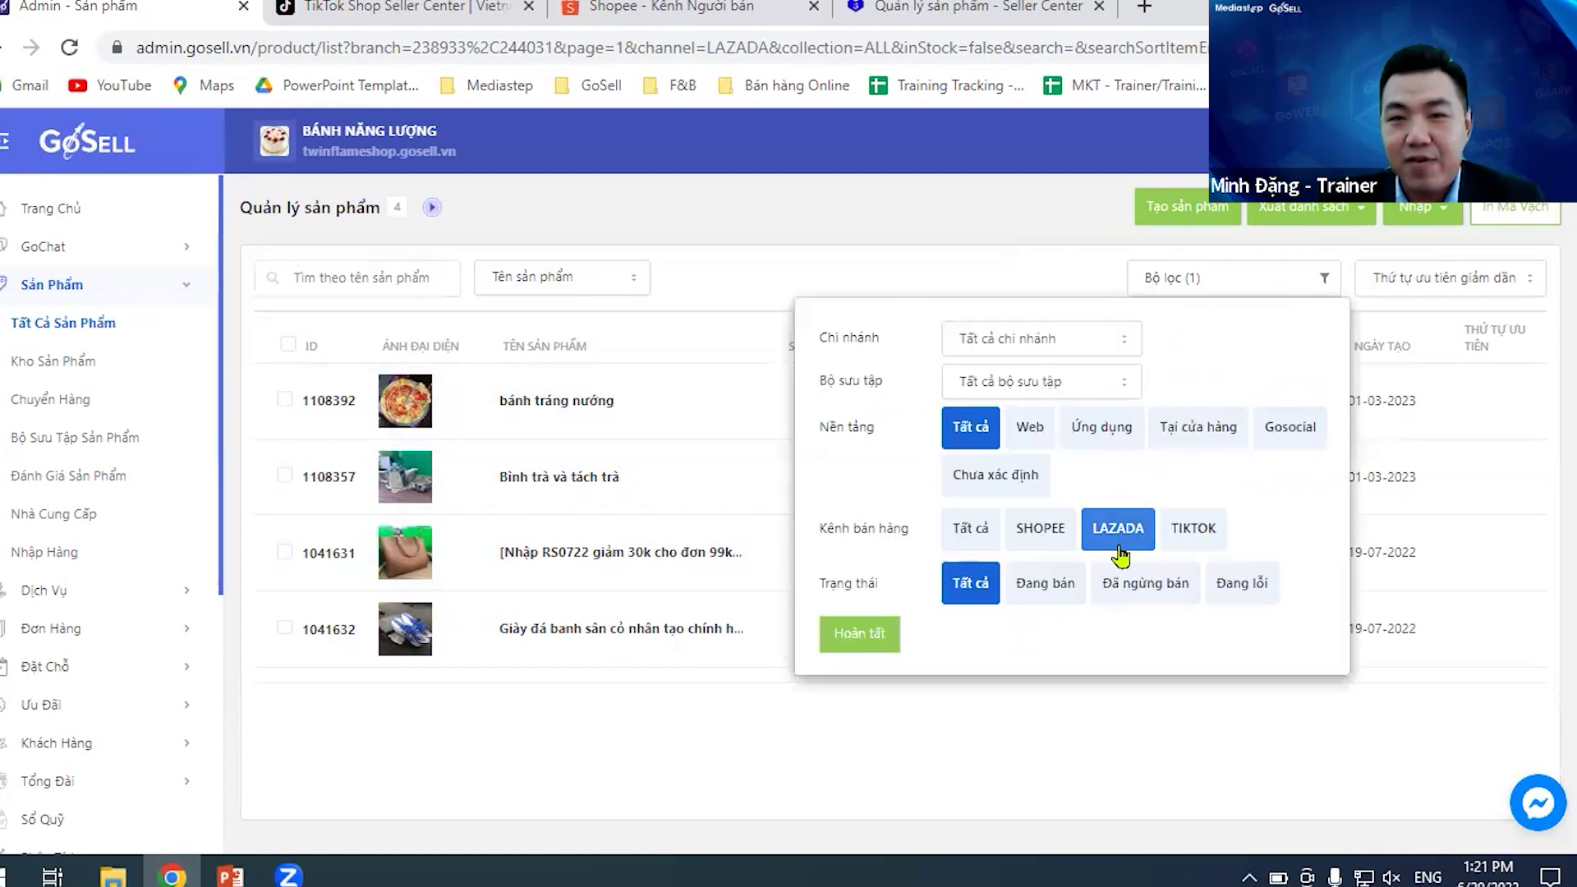
click(971, 536)
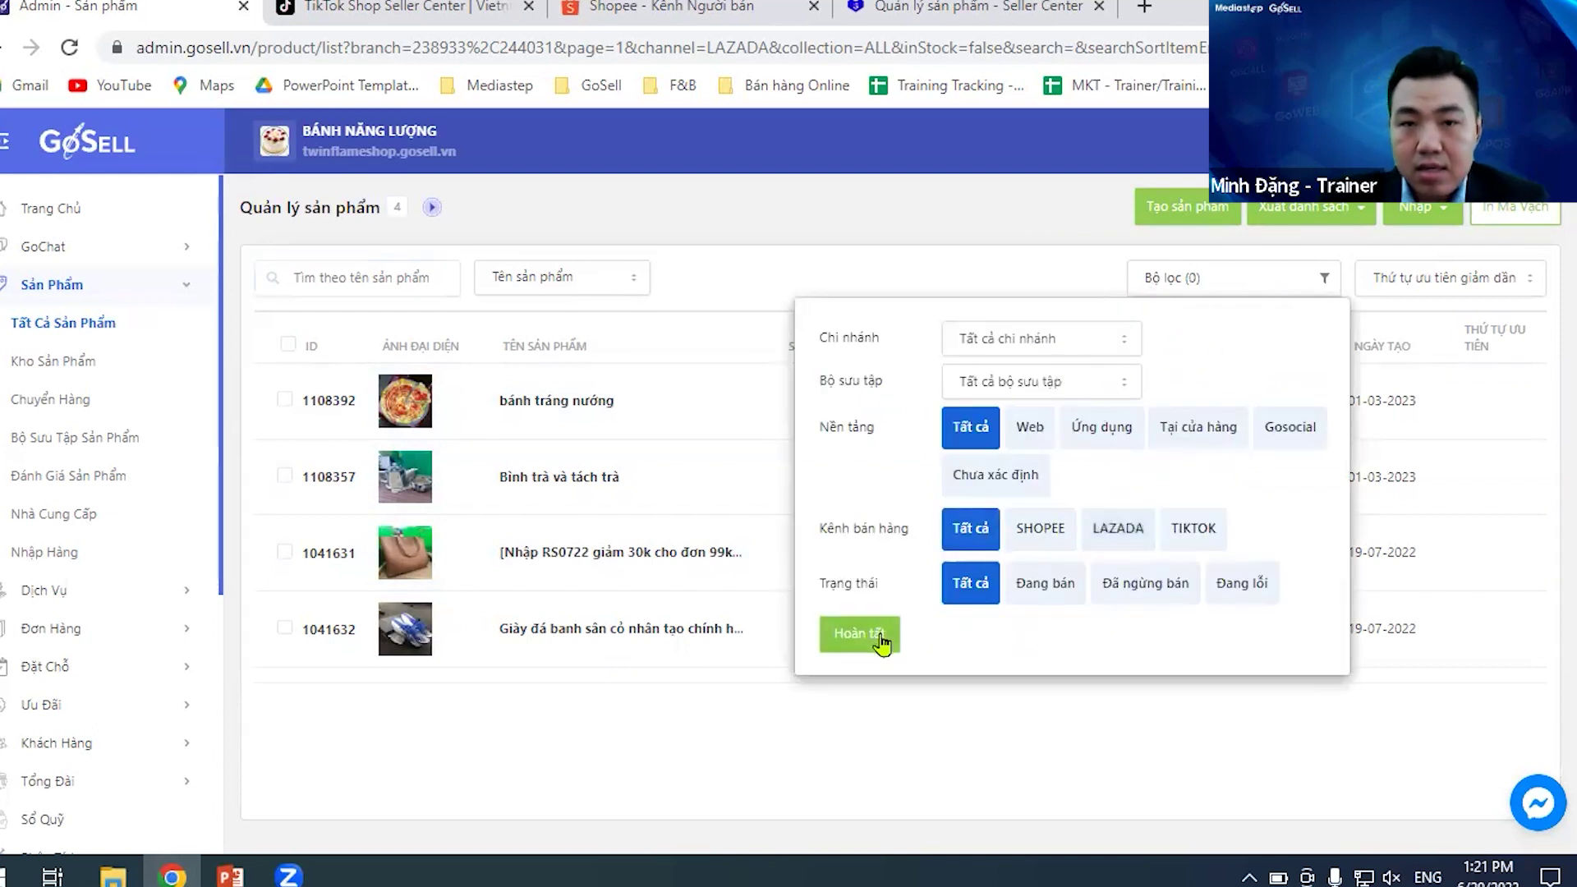
click(1056, 542)
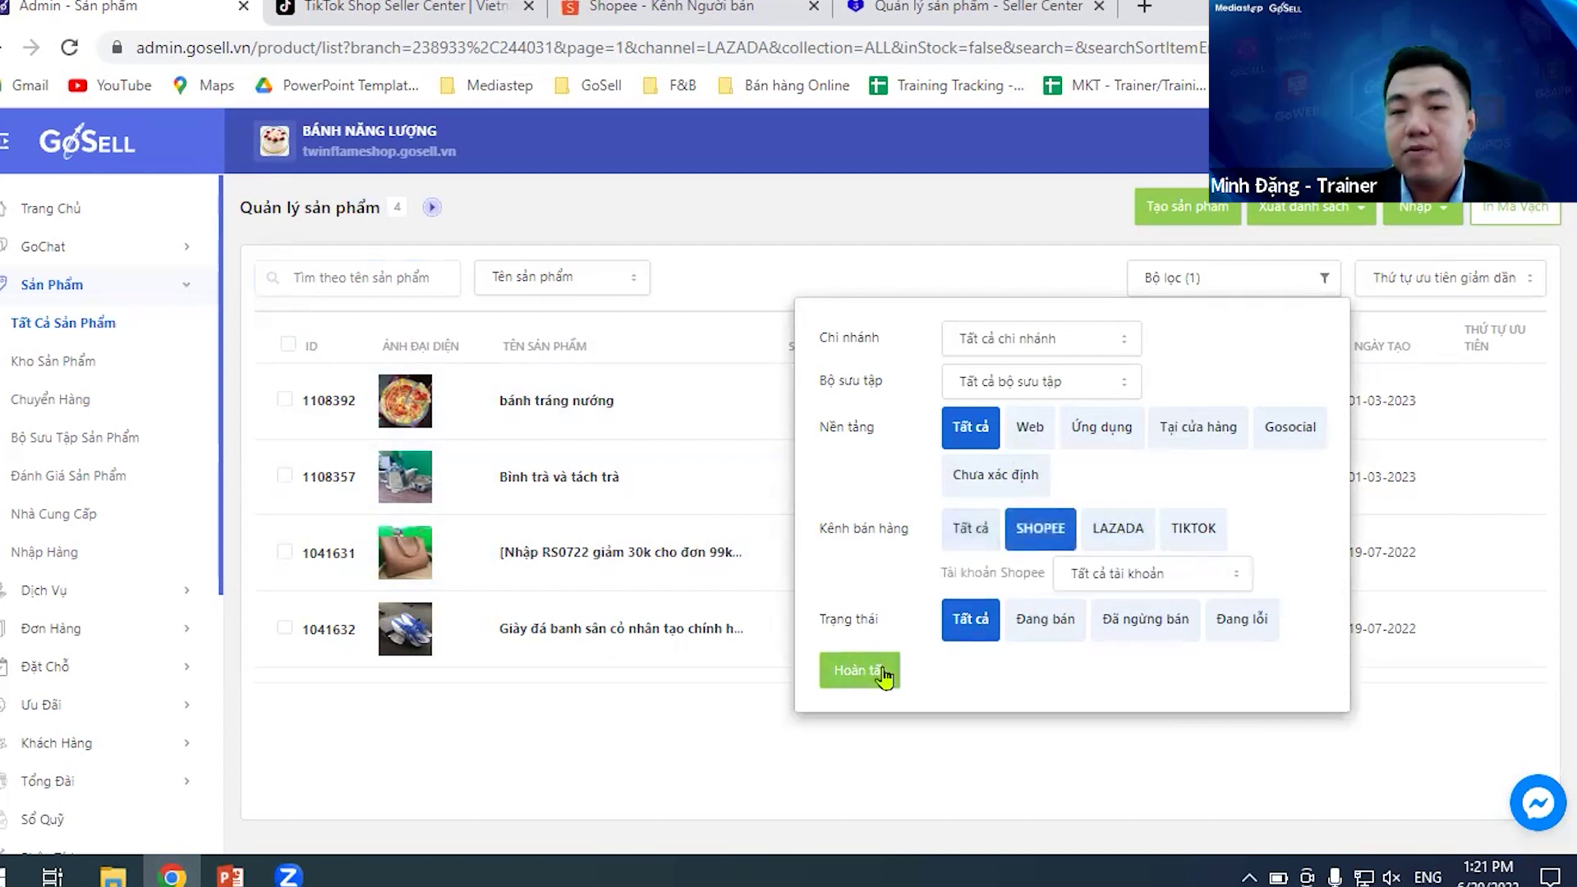
click(868, 670)
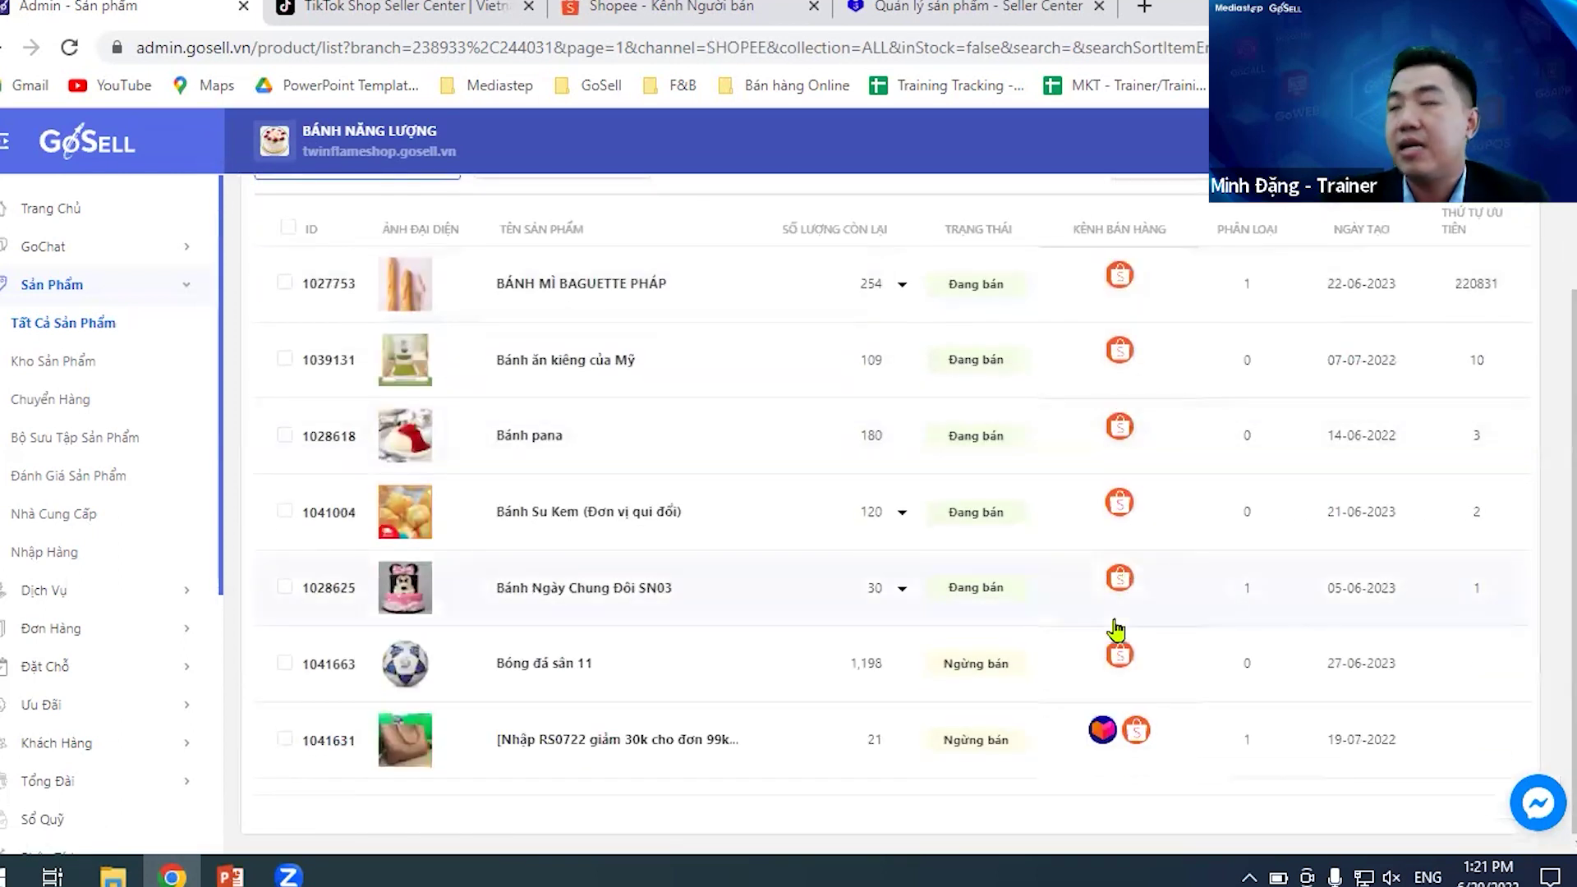
- Filter the product list by the TIKTOK channel after checking the Shopee account choices
click(1232, 279)
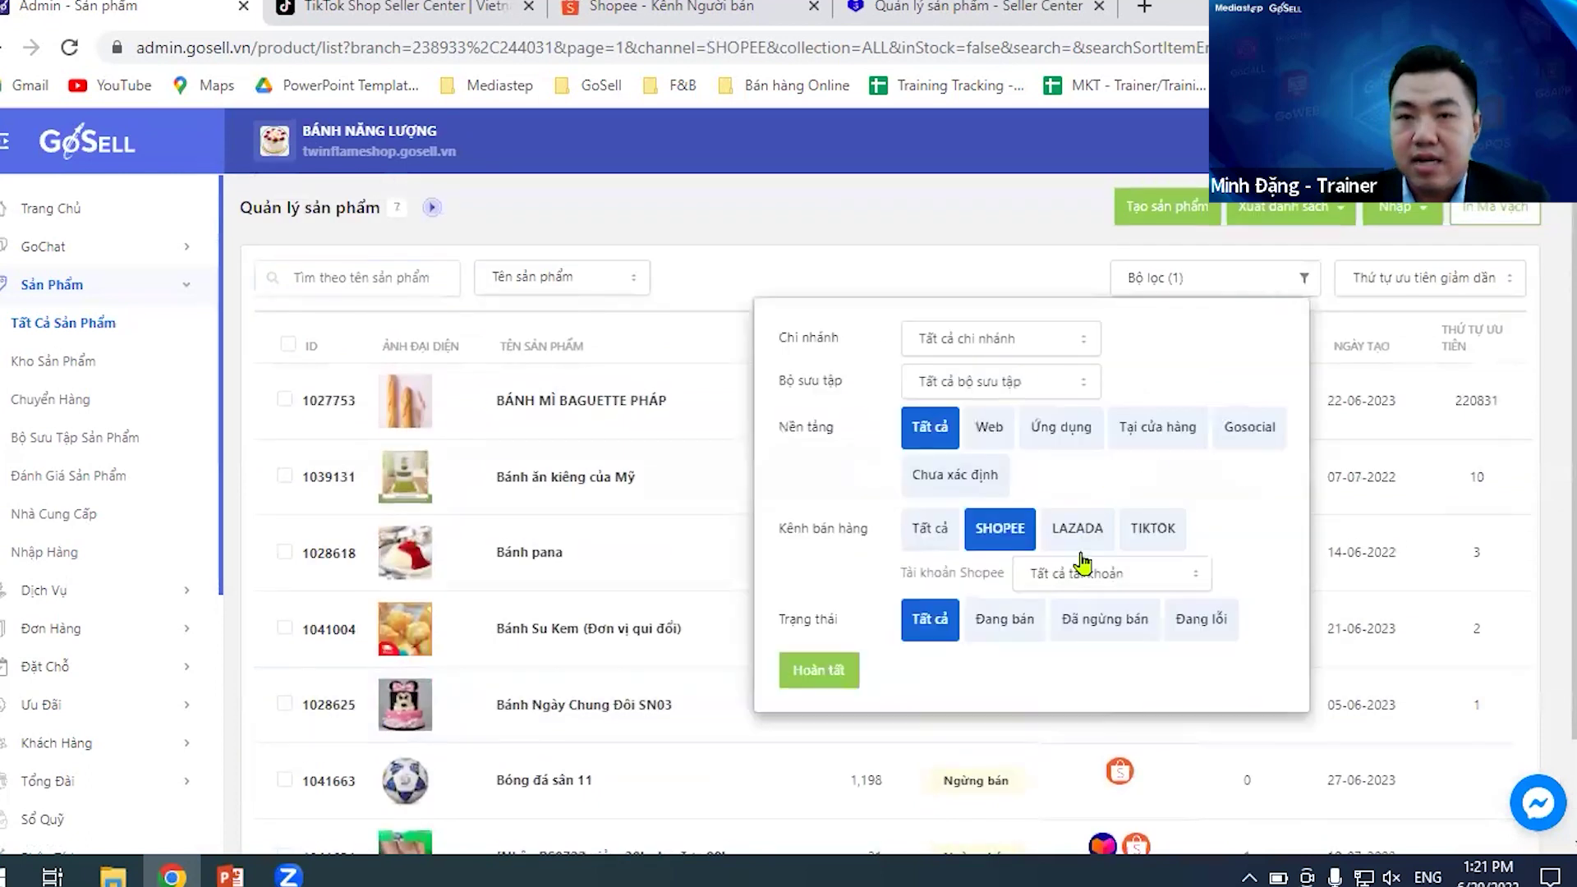
click(1152, 530)
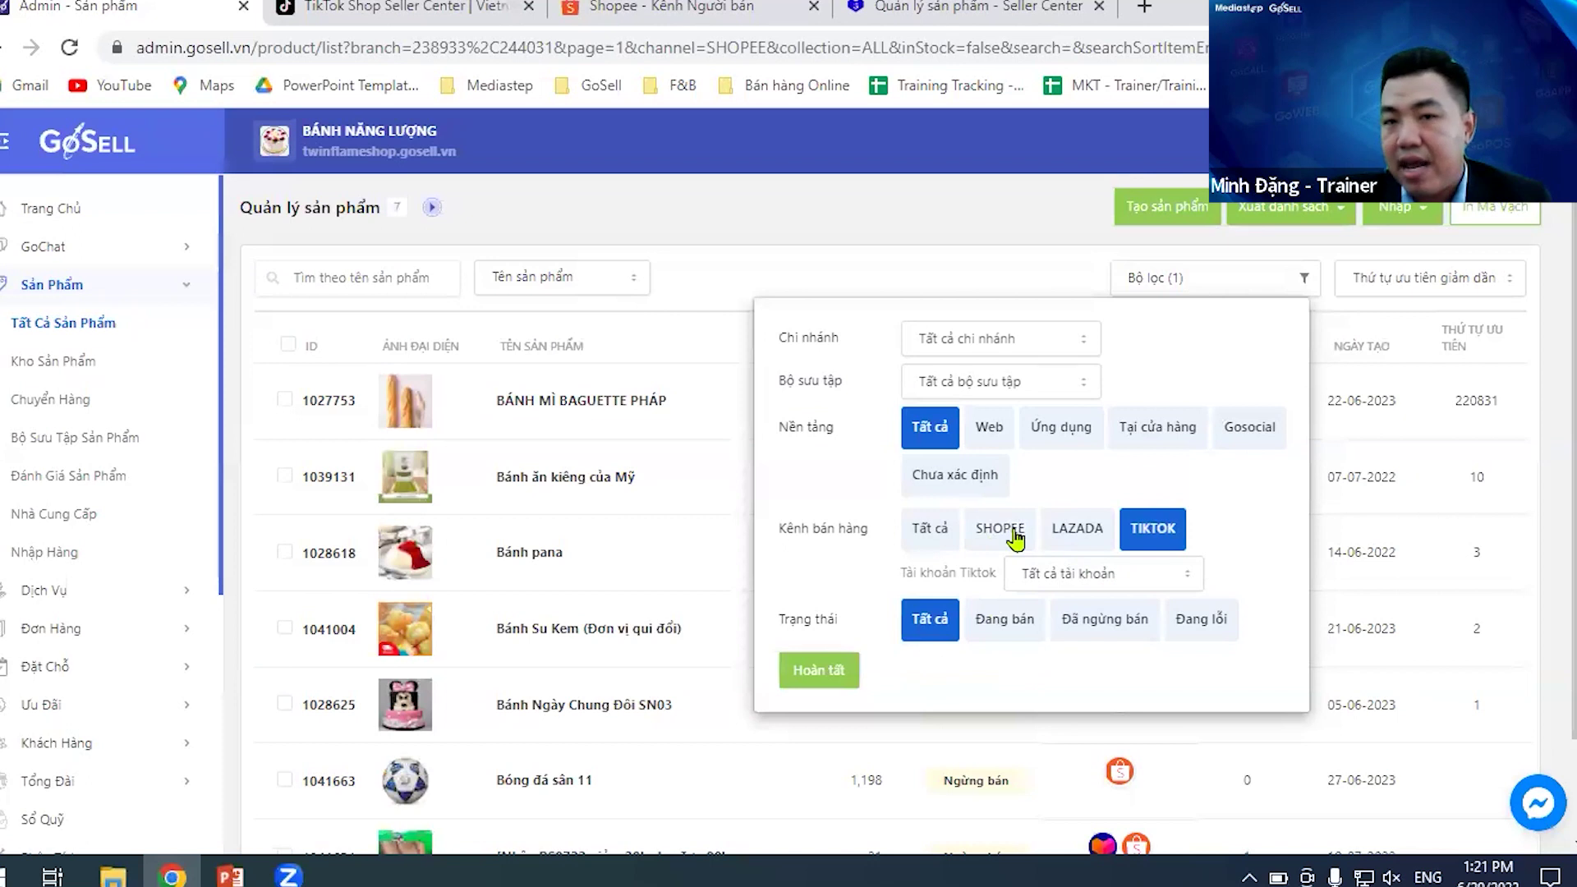
click(989, 532)
click(1181, 577)
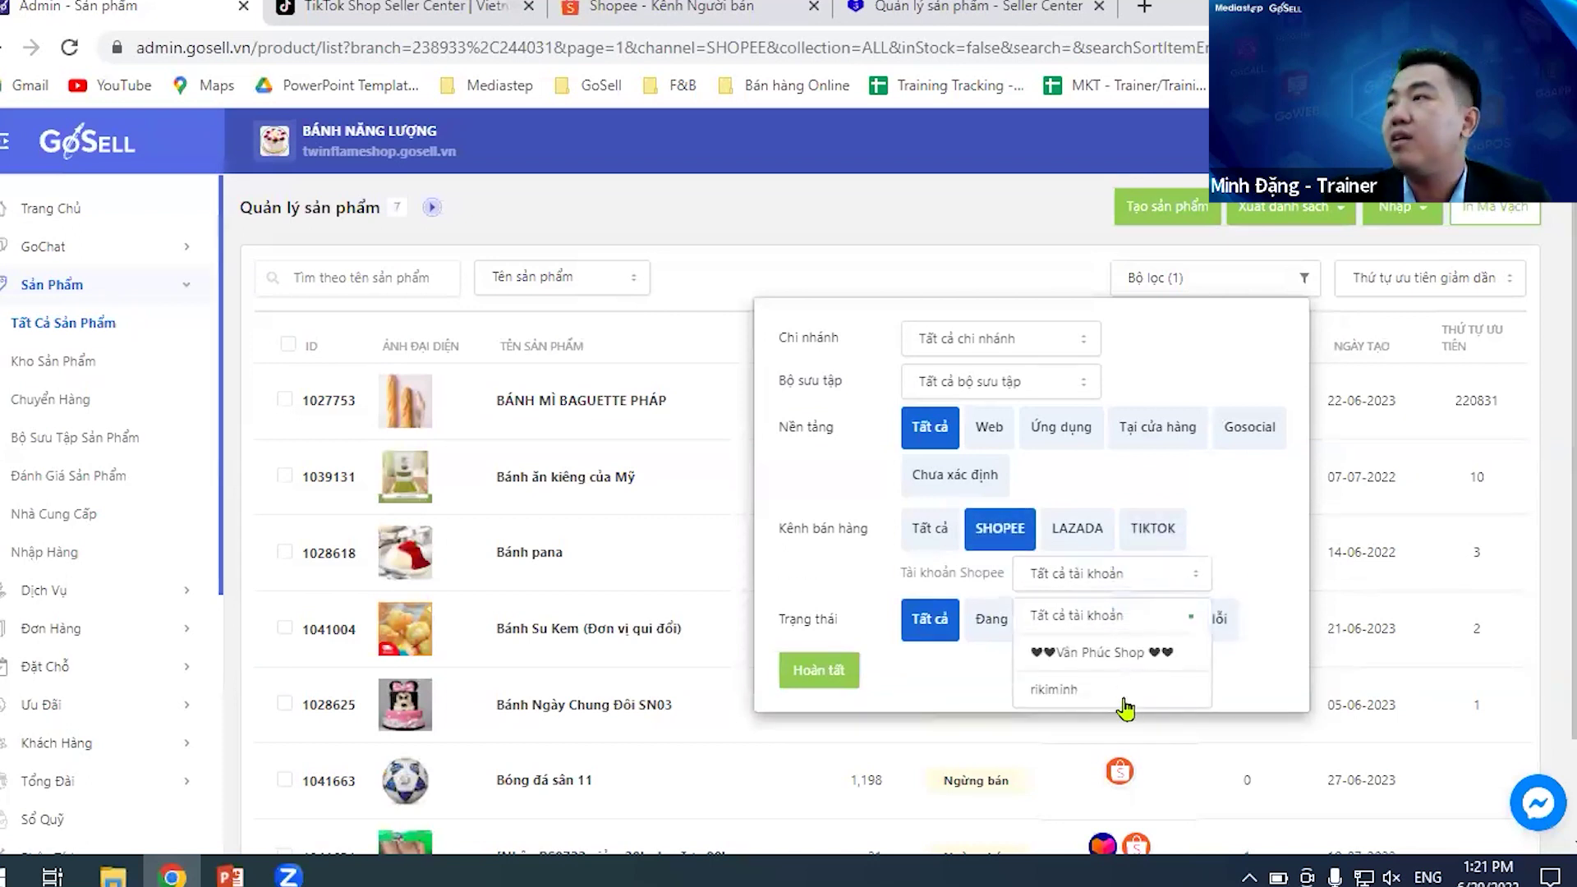
click(1092, 579)
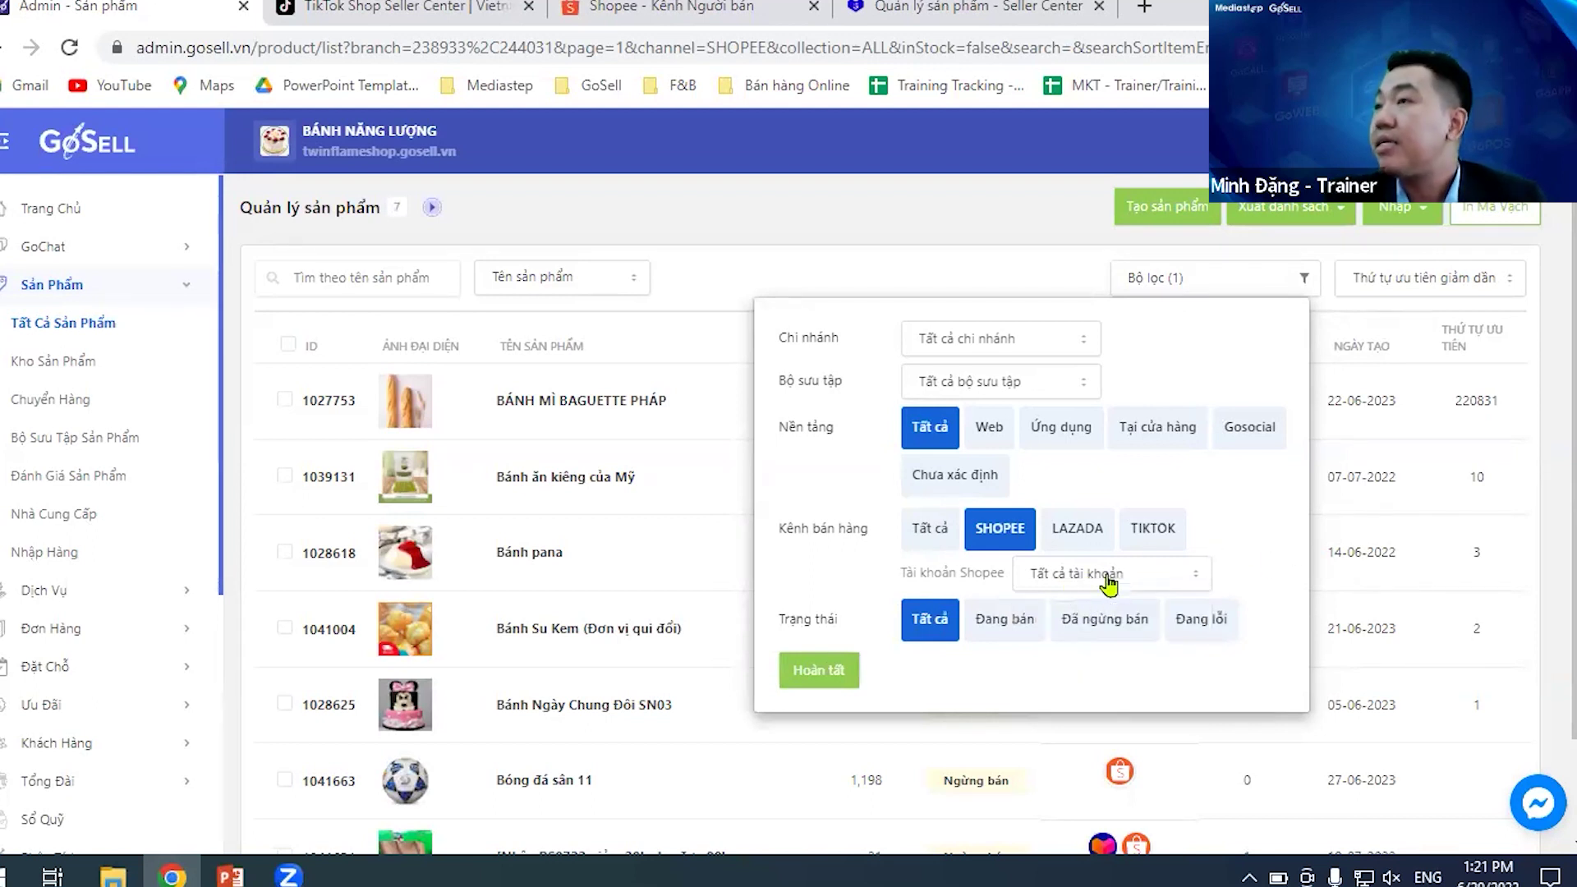
click(1152, 528)
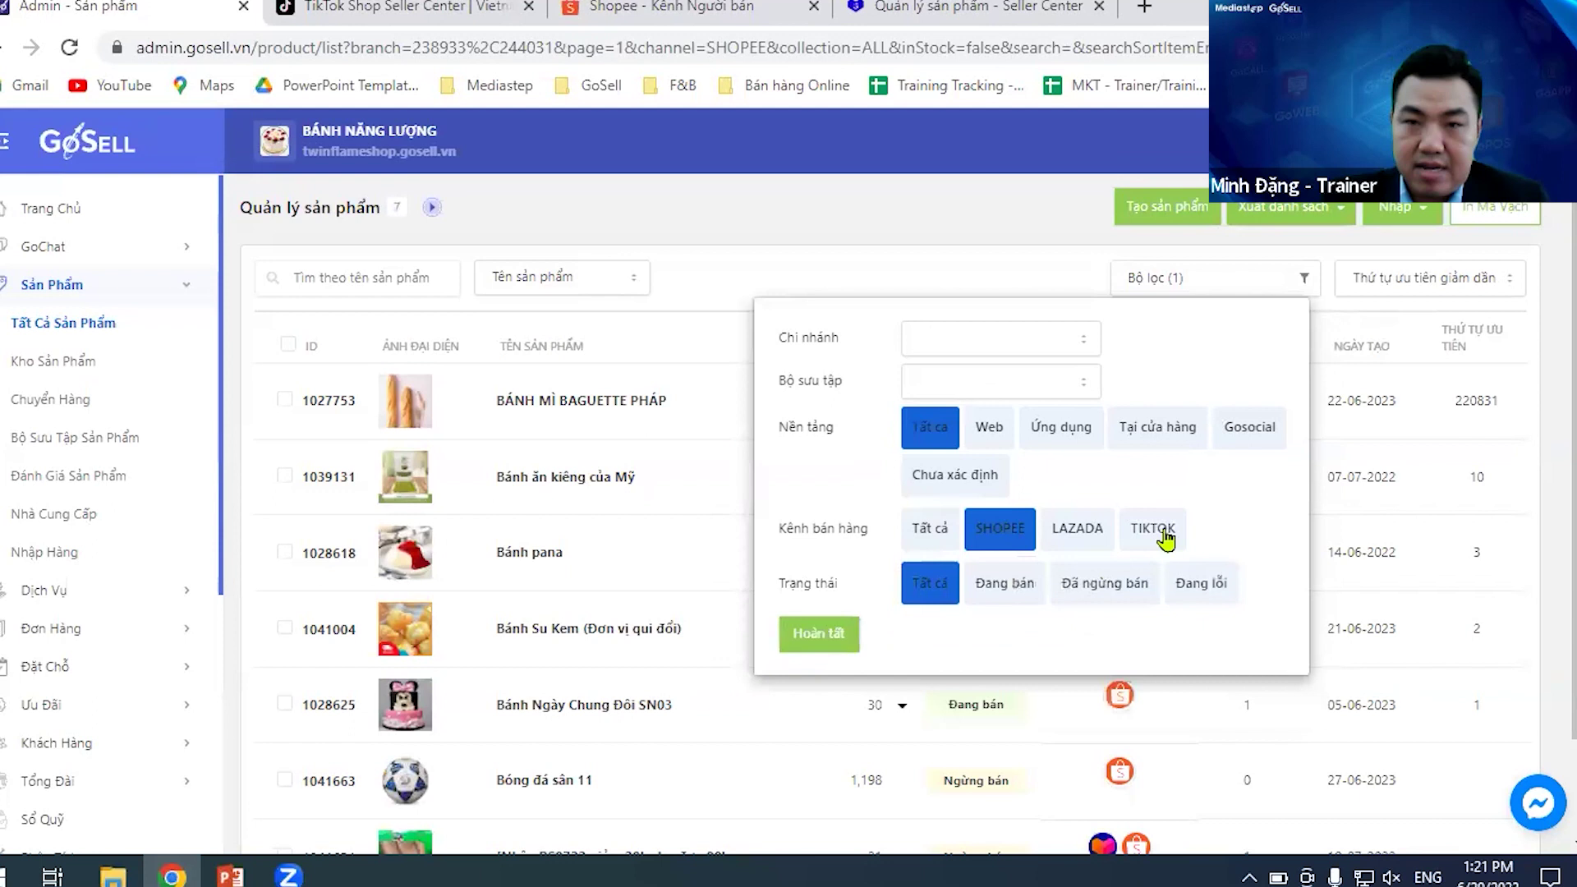
click(839, 672)
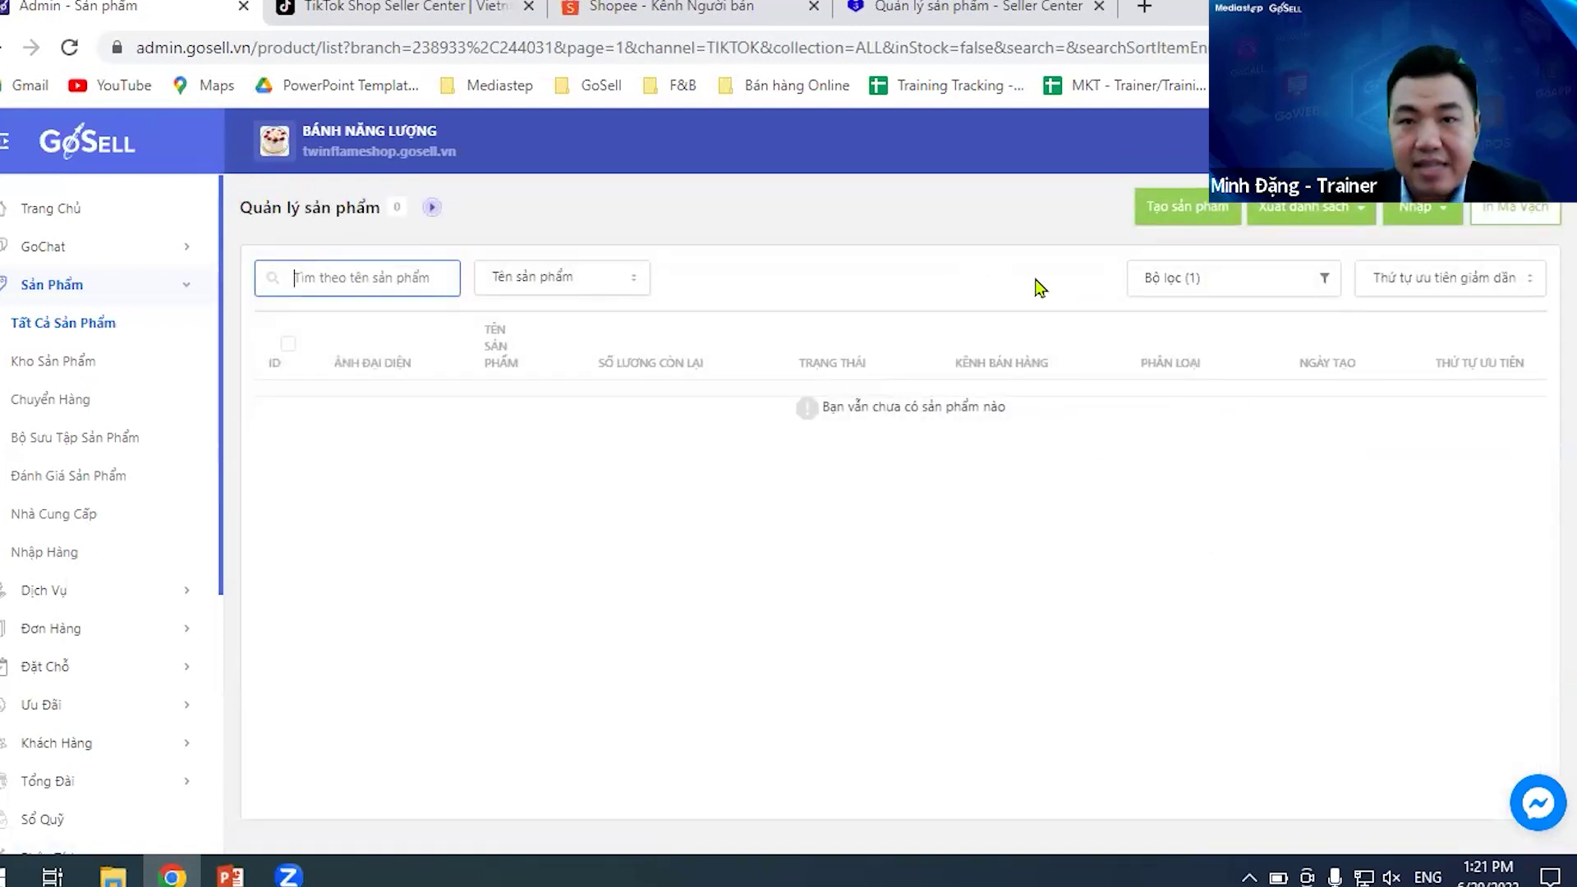
- Reset the sales channel filter to Tất cả and go to the Đơn Hàng order list
click(1276, 279)
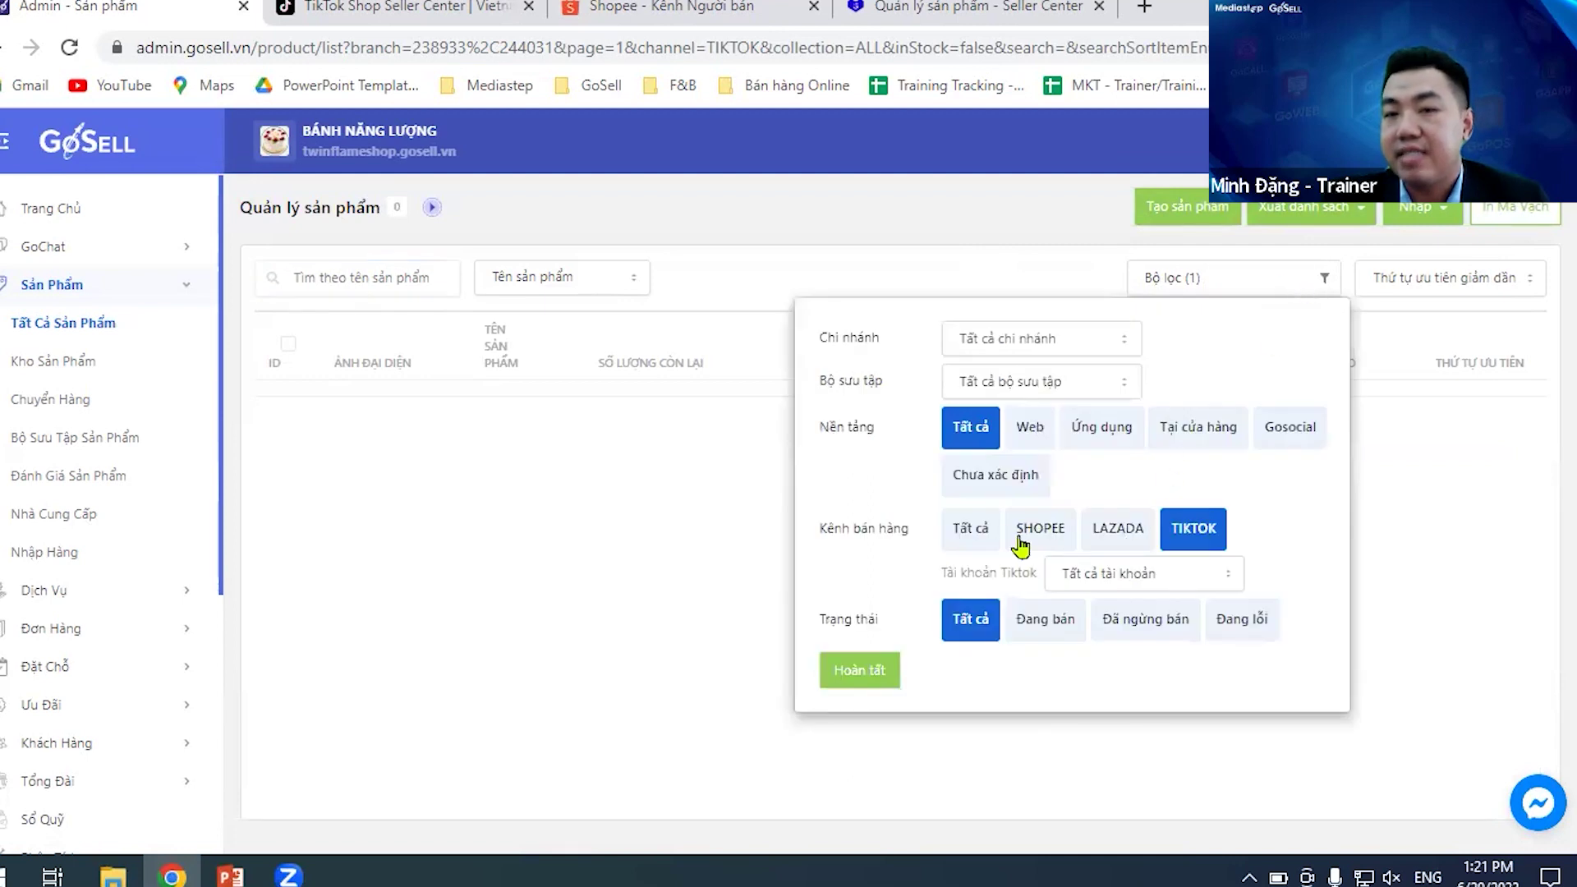
click(979, 537)
click(873, 651)
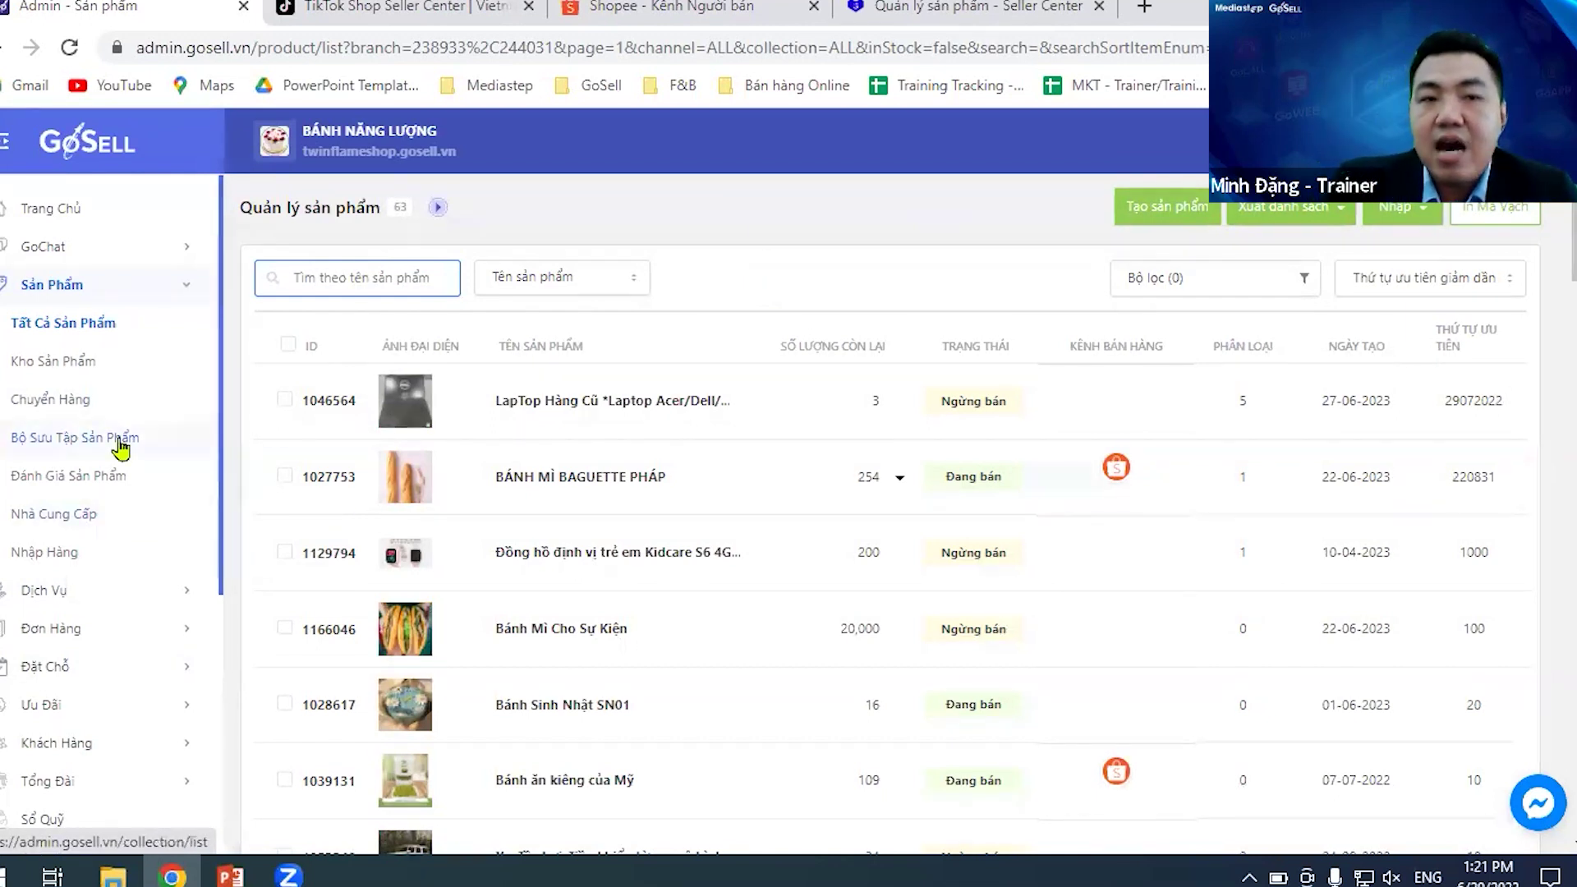
scroll(115, 468, down, 2)
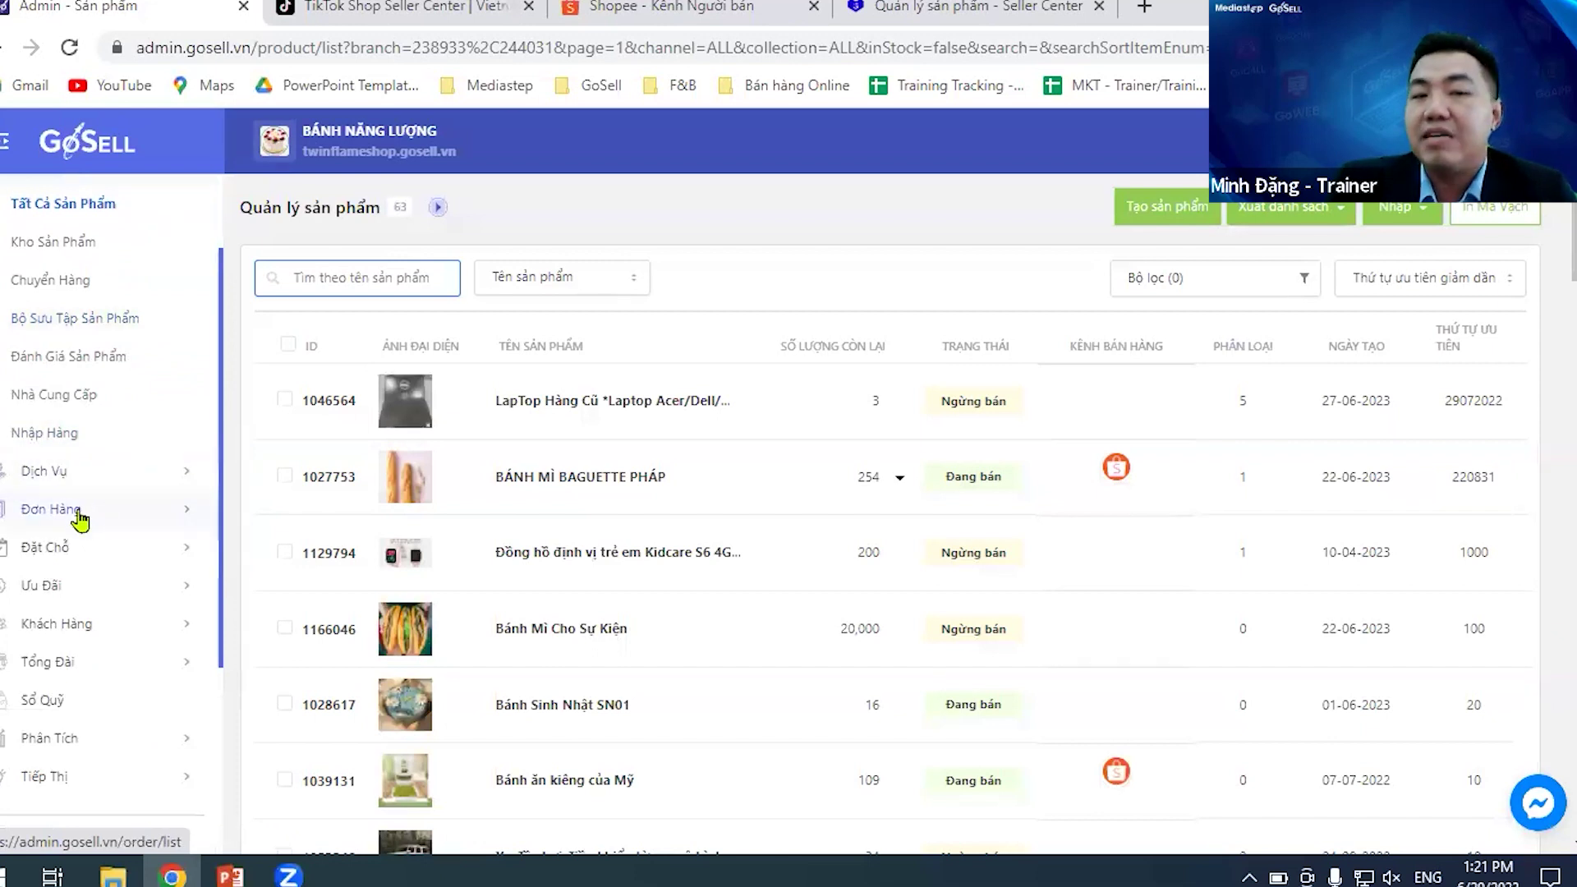
click(78, 511)
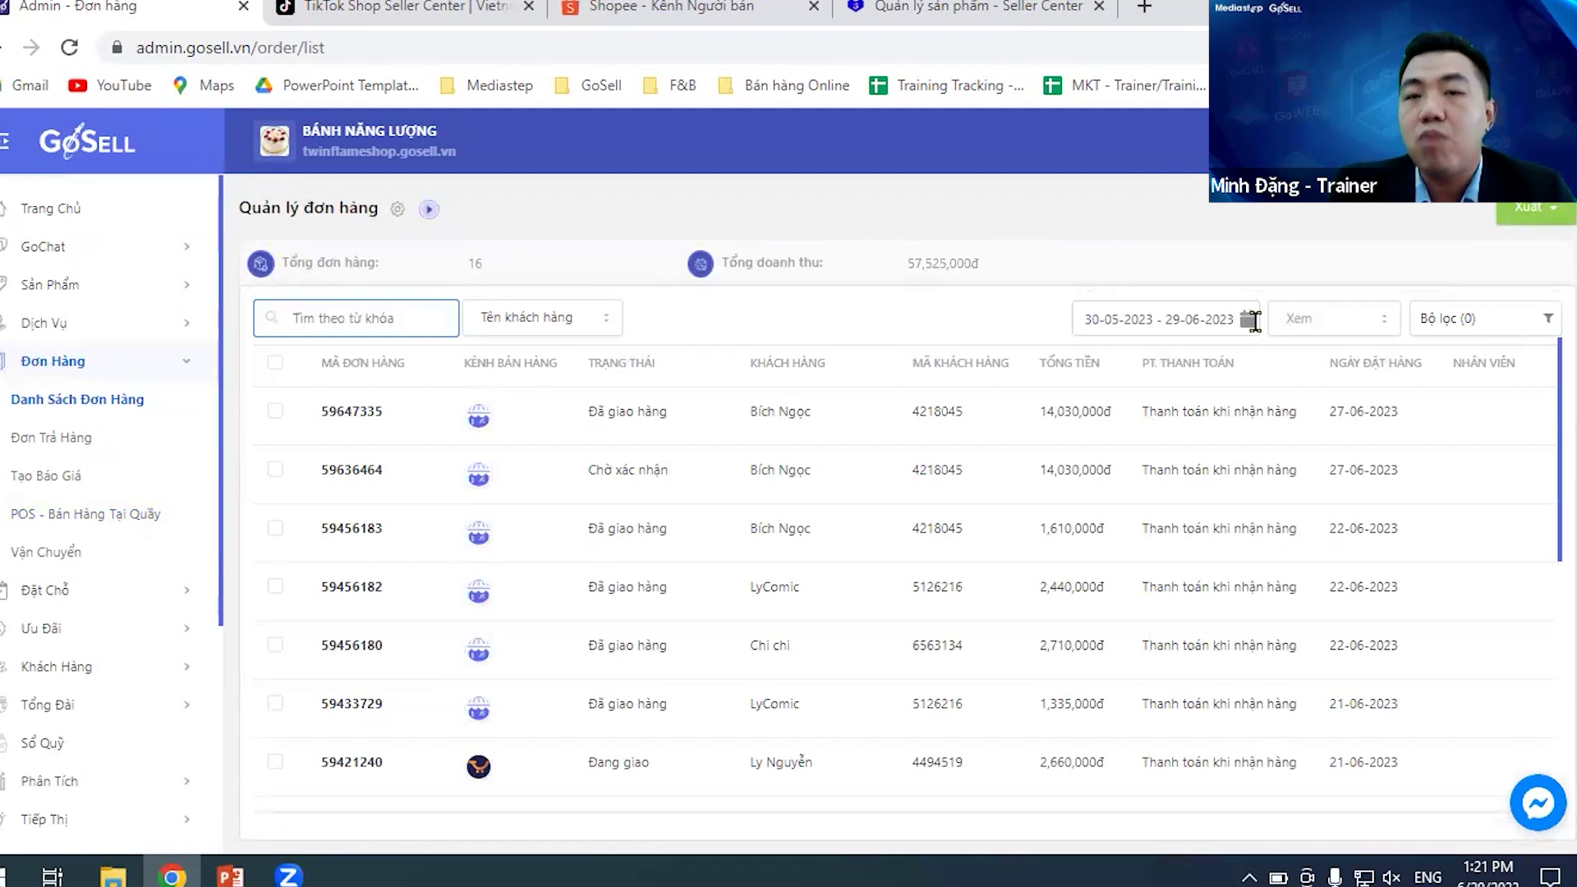
- Filter orders to the Lazada channel with an all-time date range
click(1450, 317)
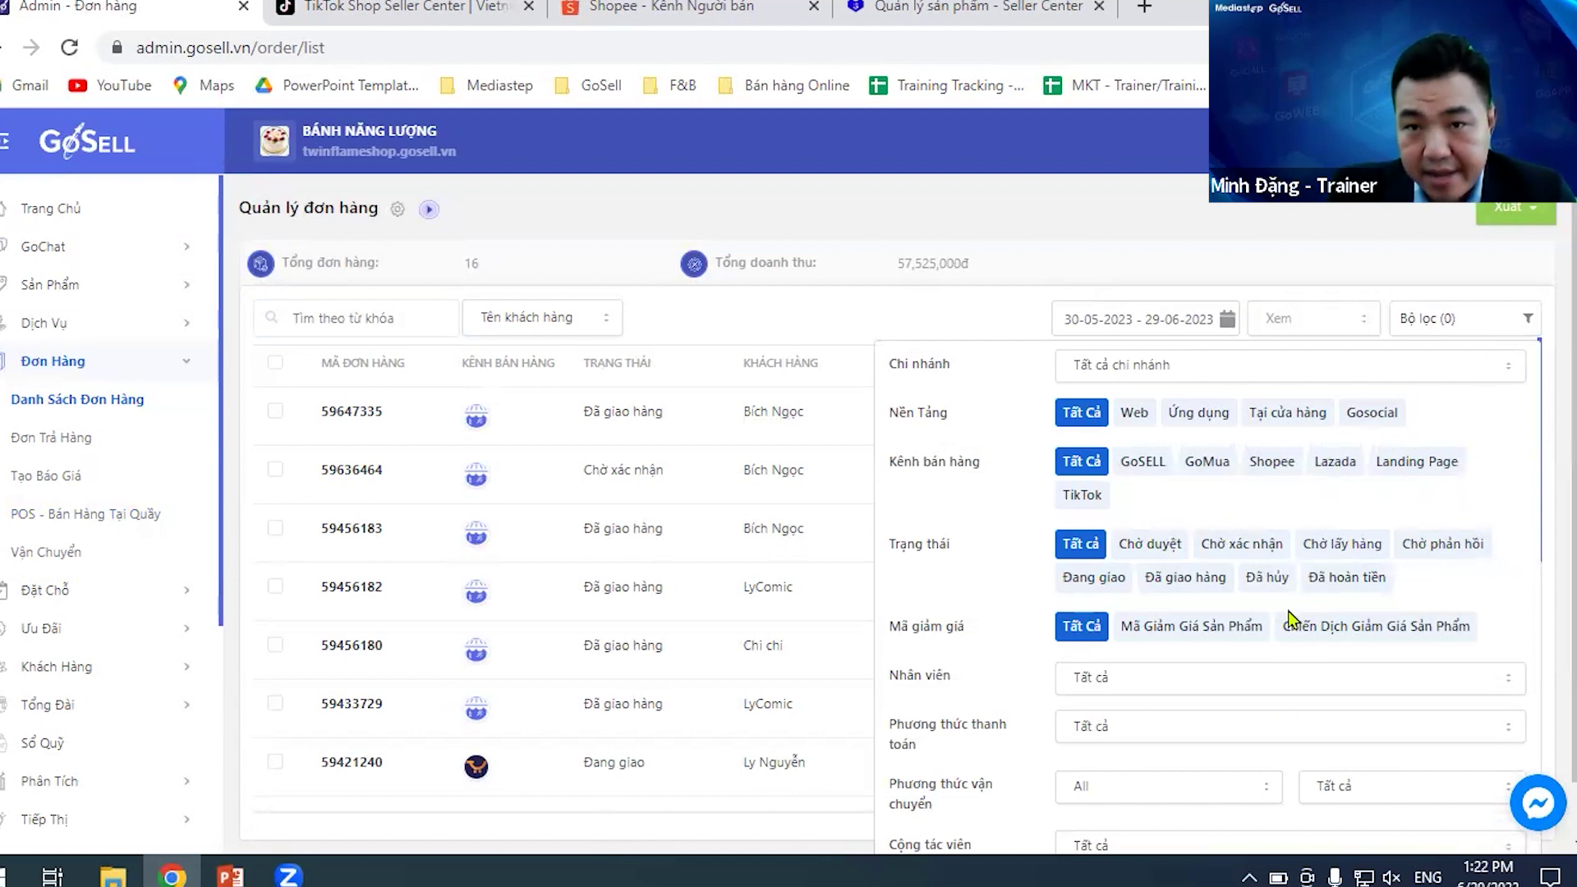
click(1272, 467)
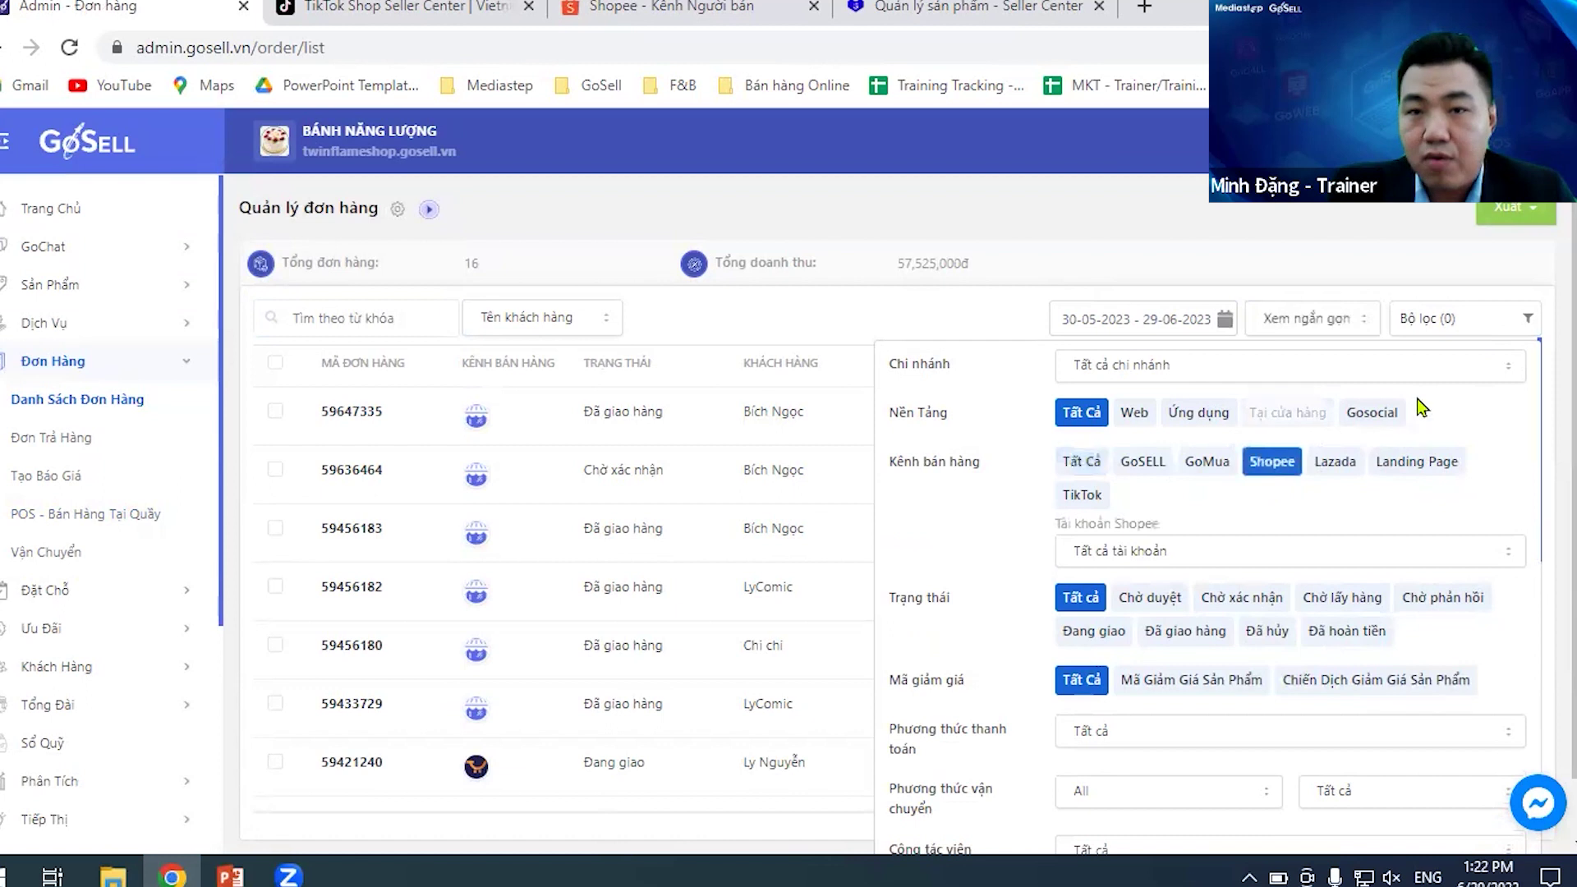
click(1336, 468)
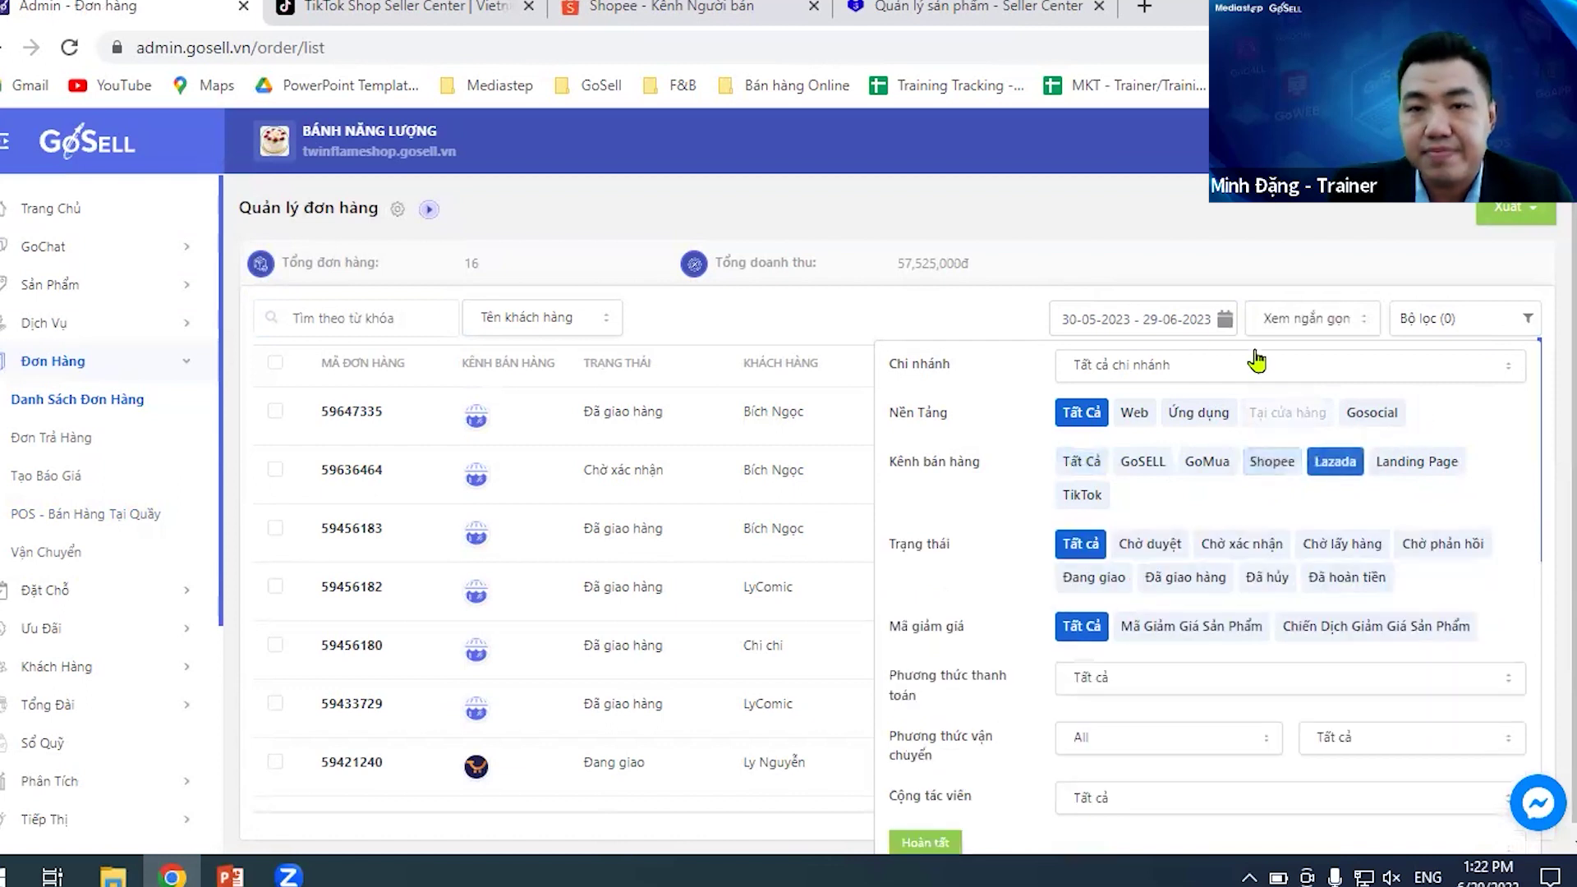
click(1224, 322)
click(1365, 584)
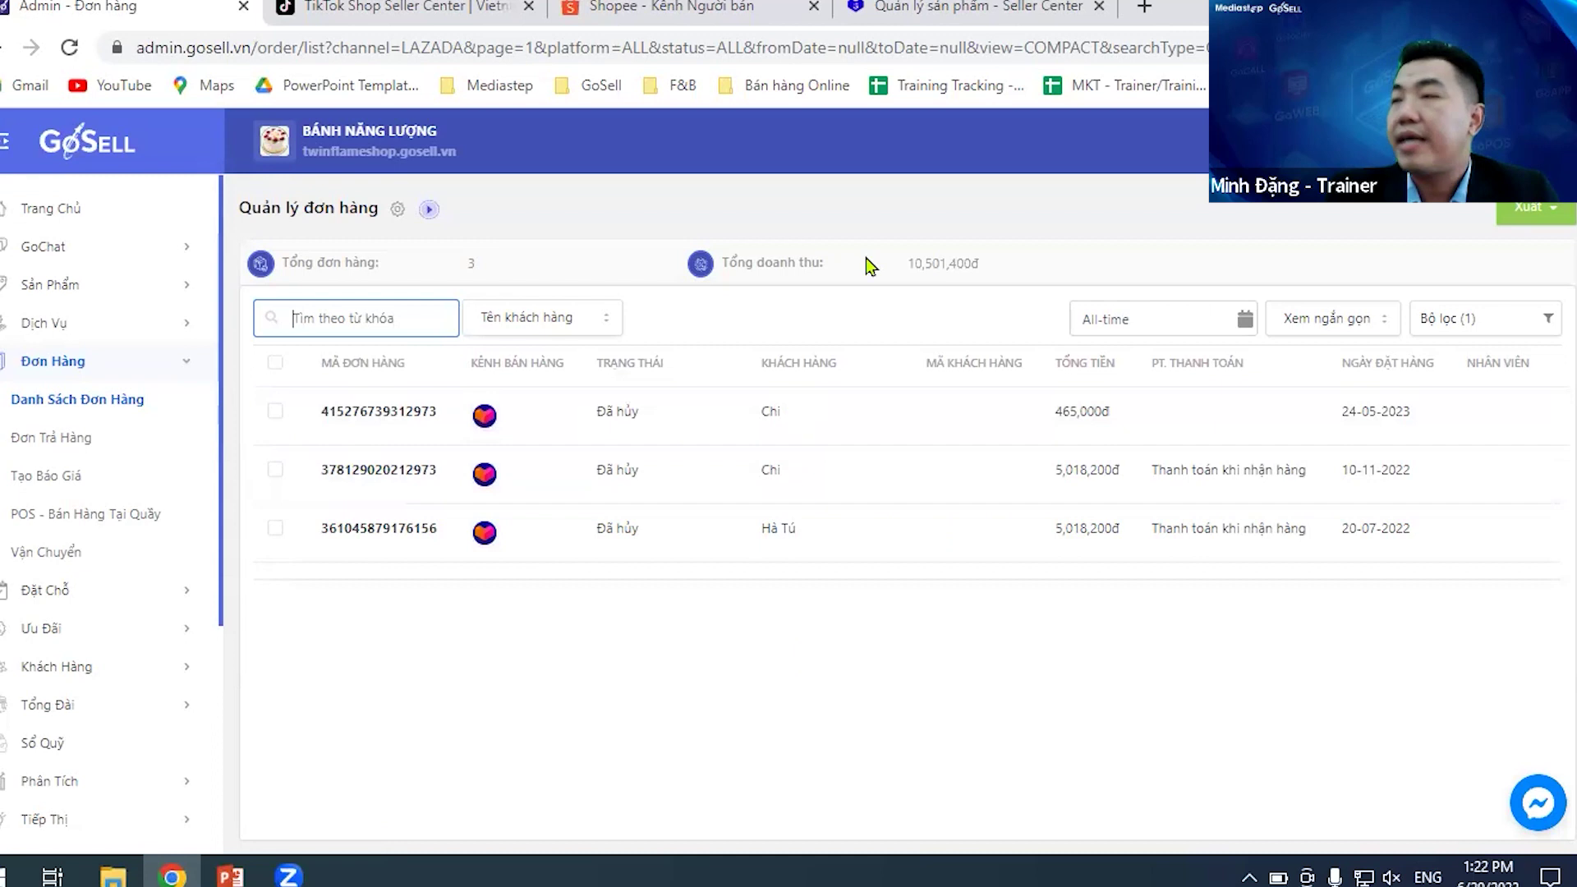
click(944, 205)
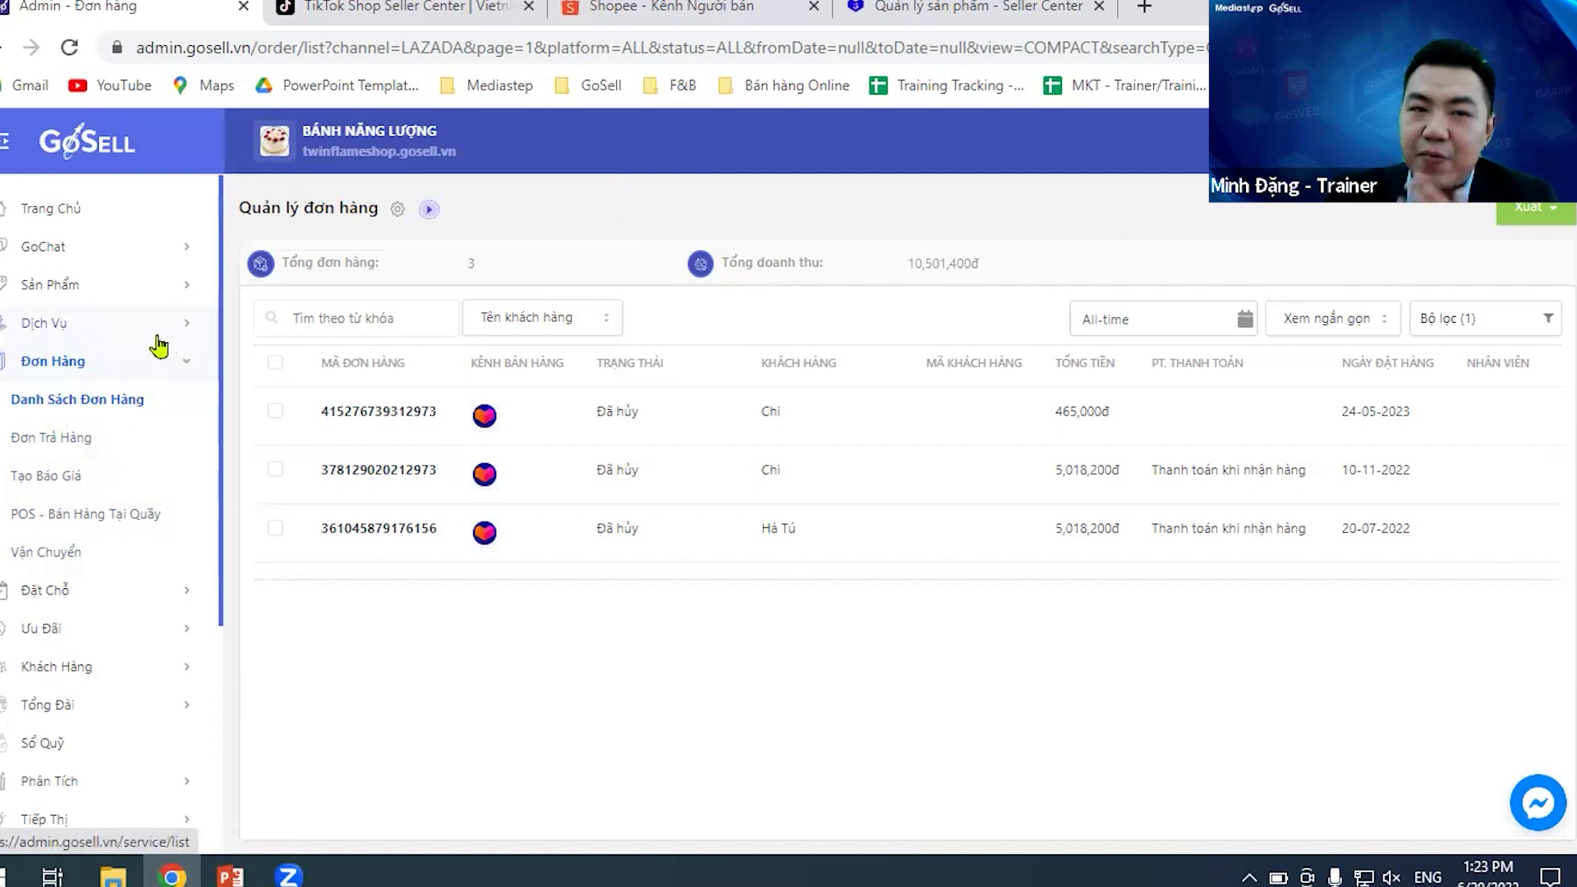
- Open Kho Sản Phẩm and browse the Lịch Sử Tồn Kho list of 1,069 stock changes
click(94, 301)
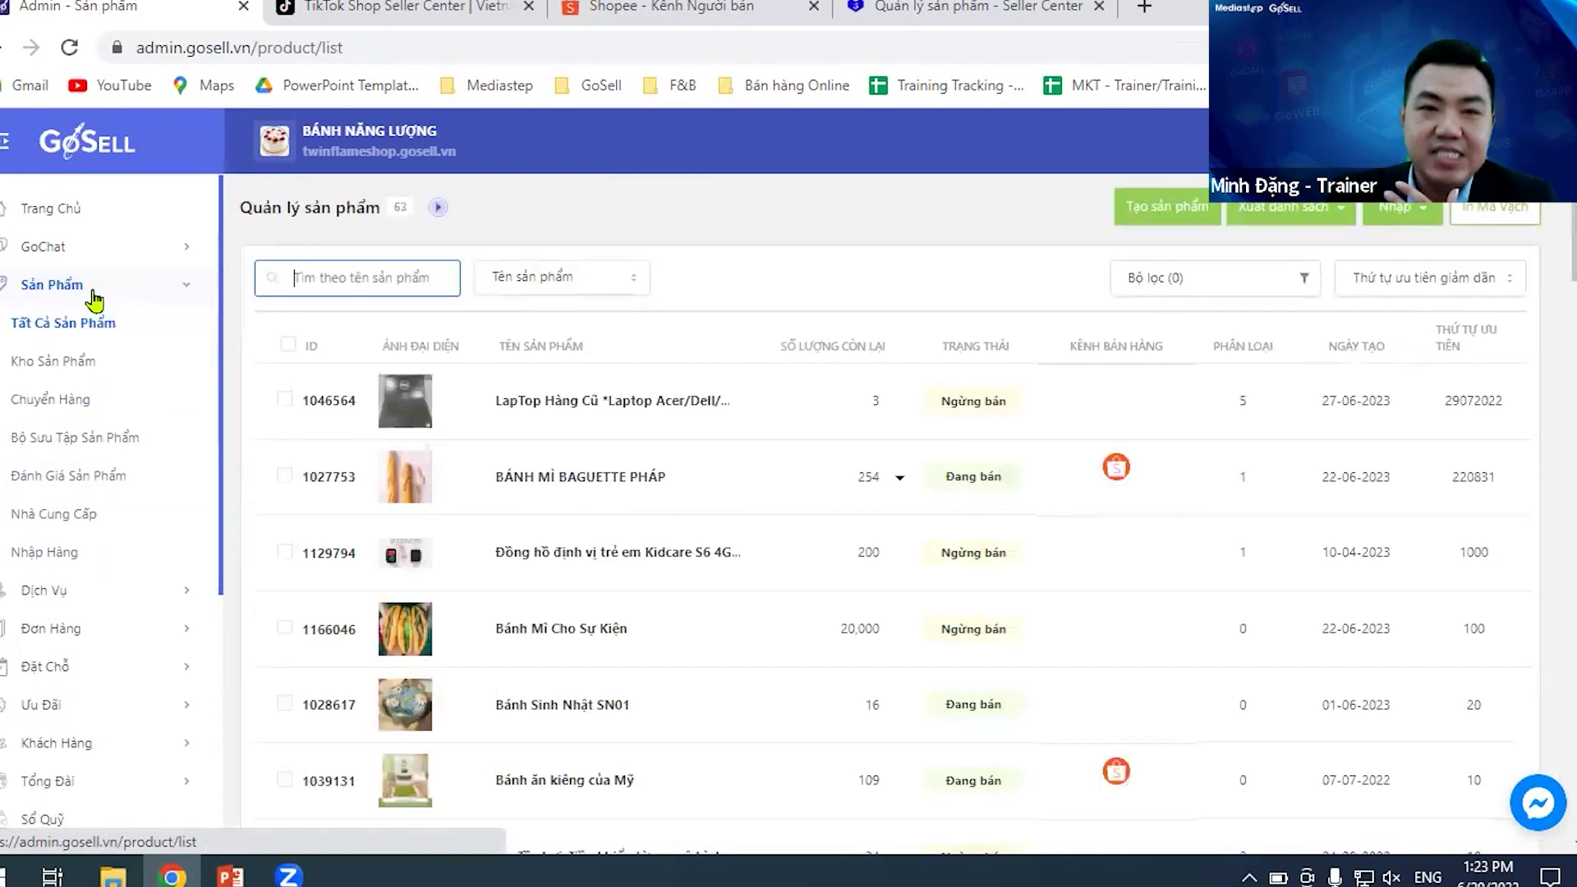
click(51, 368)
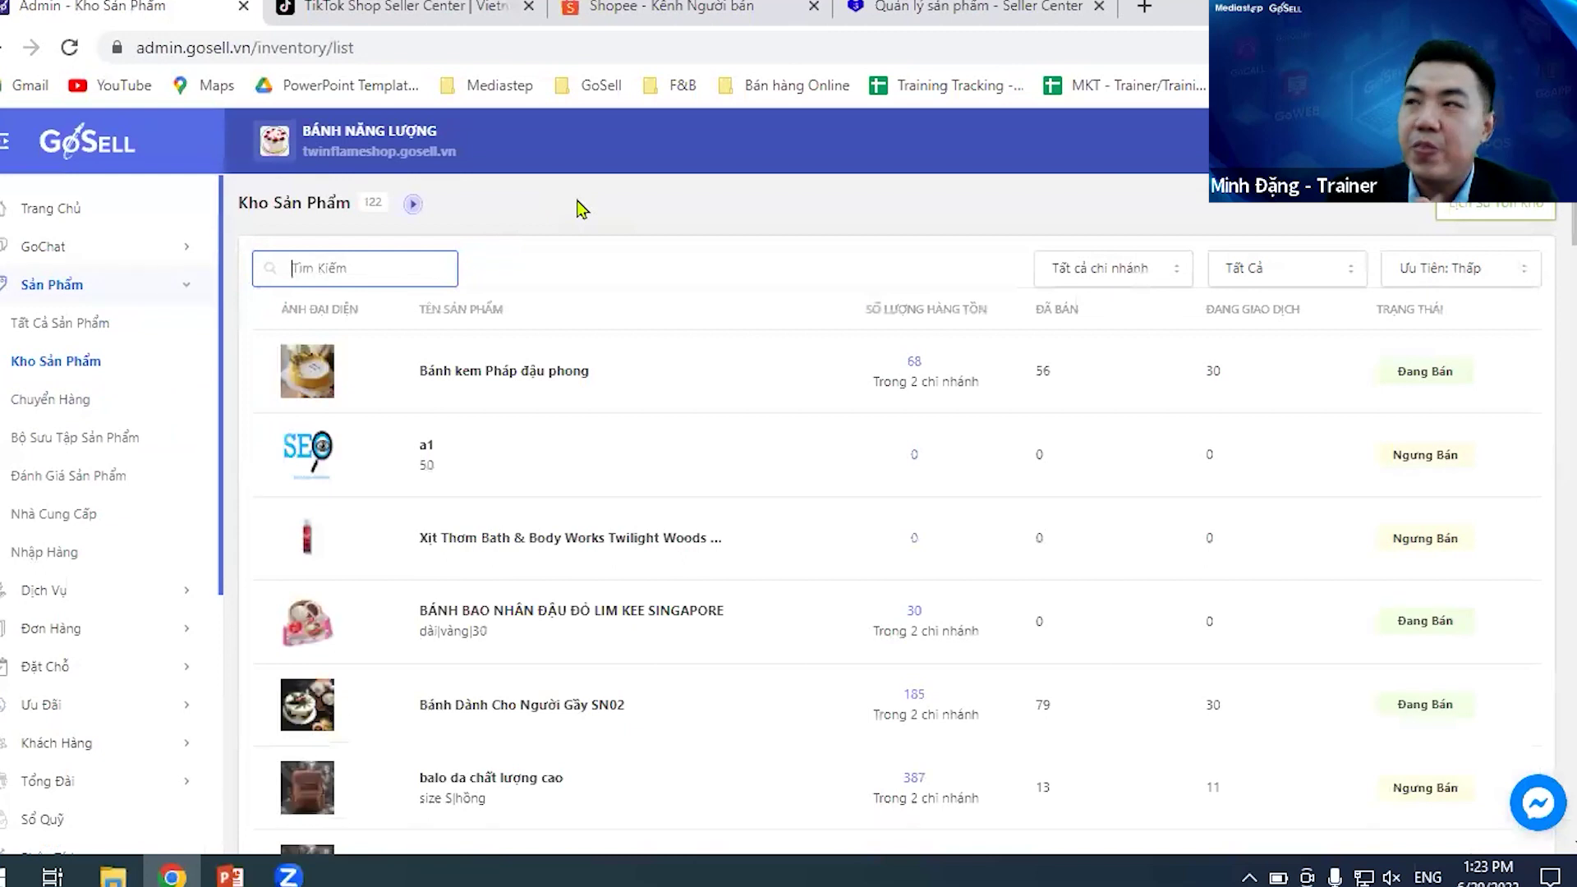
click(1501, 215)
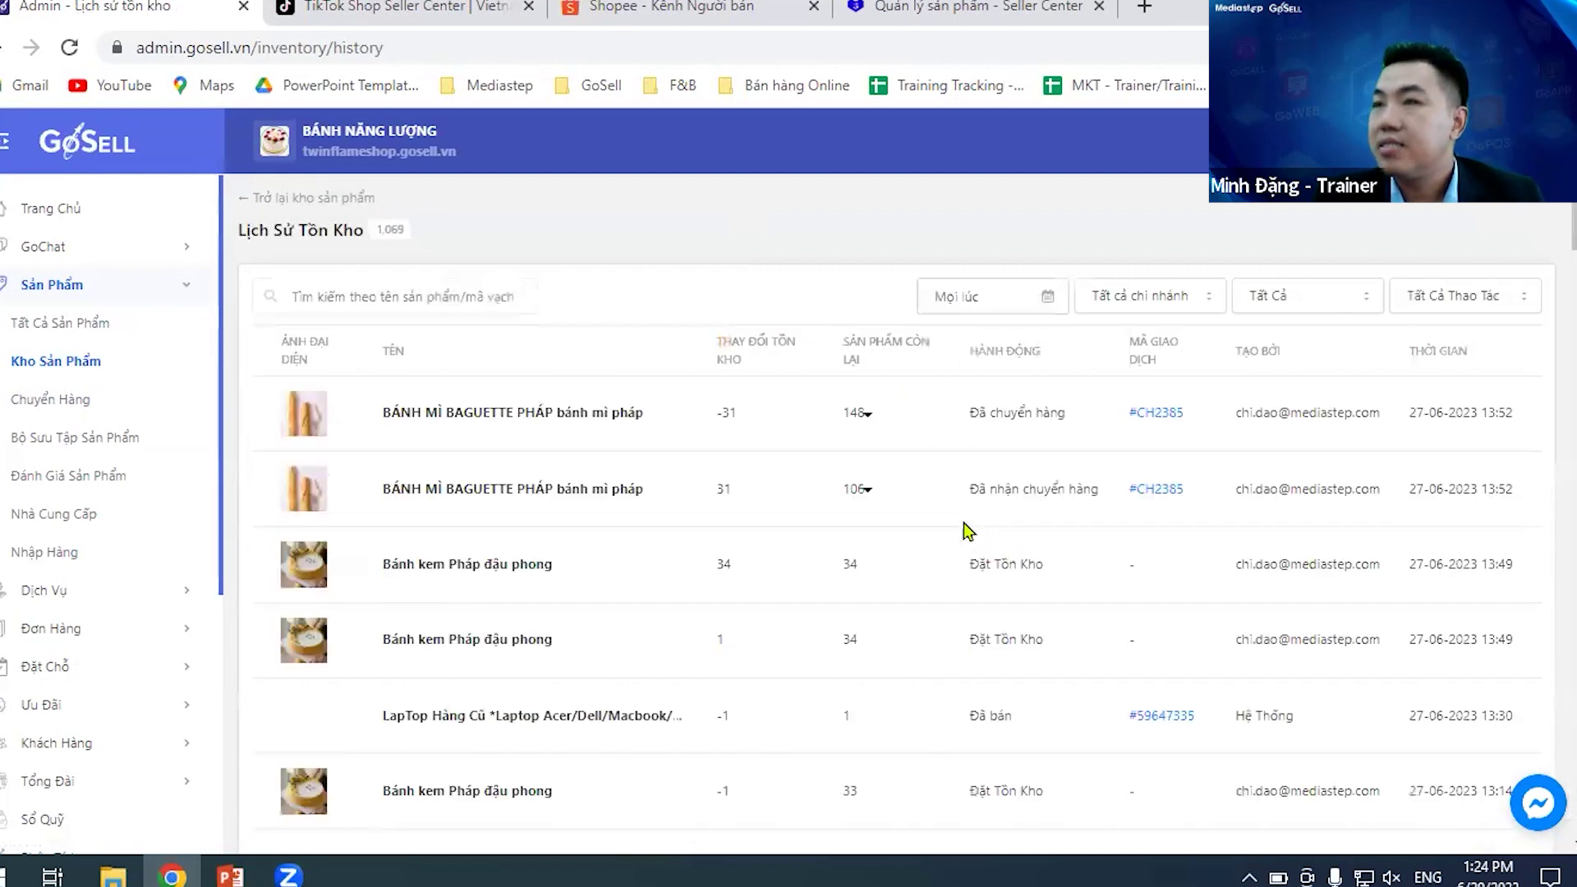
scroll(834, 514, down, 5)
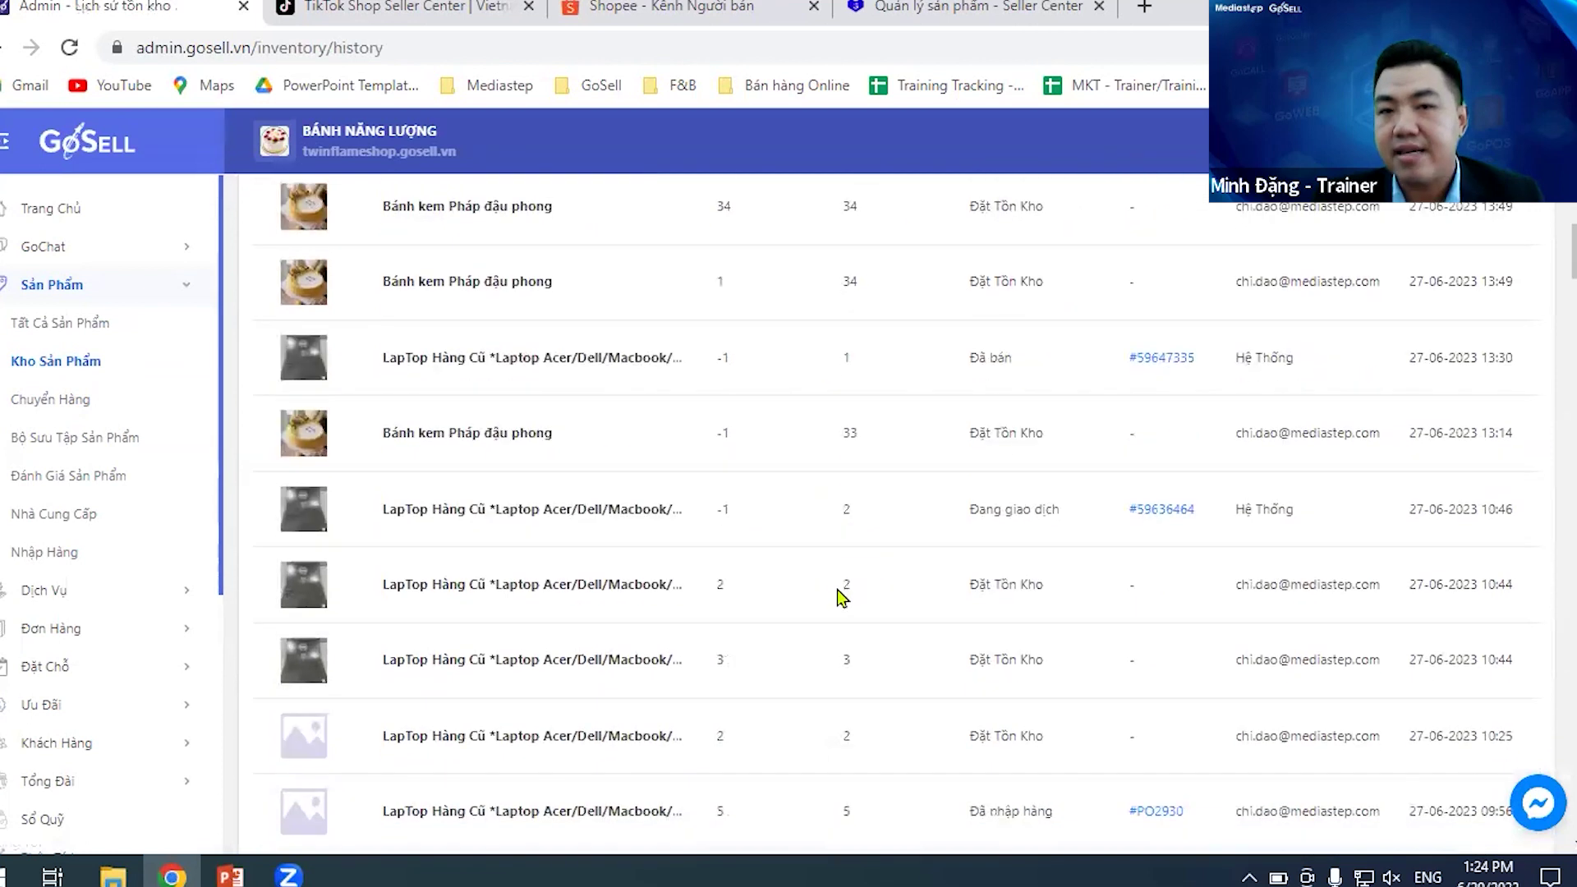
scroll(838, 595, up, 5)
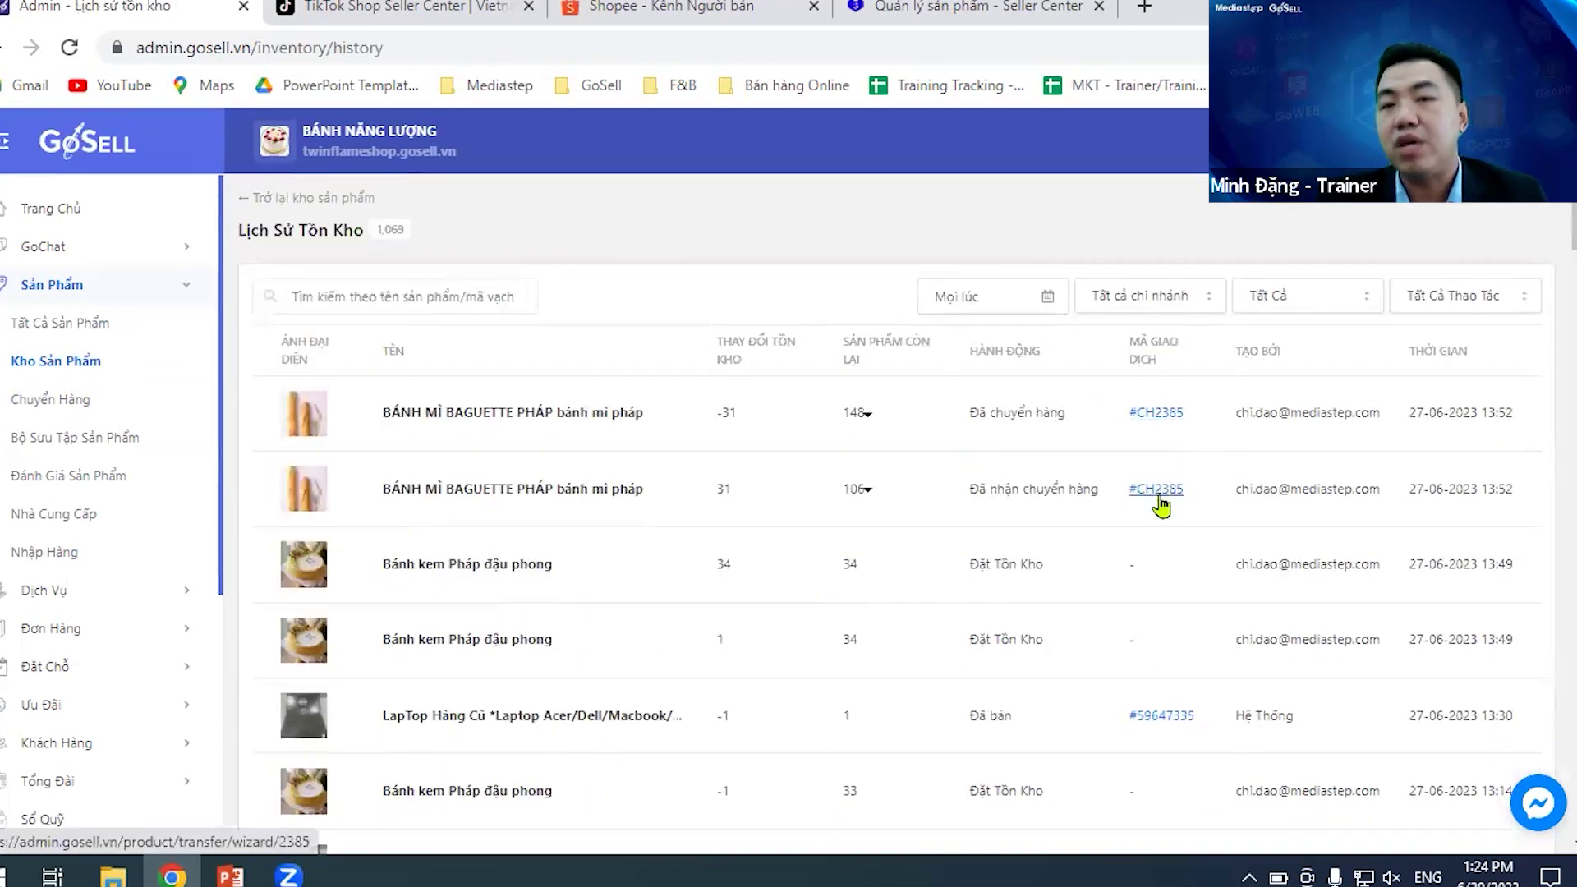
scroll(1172, 712, down, 2)
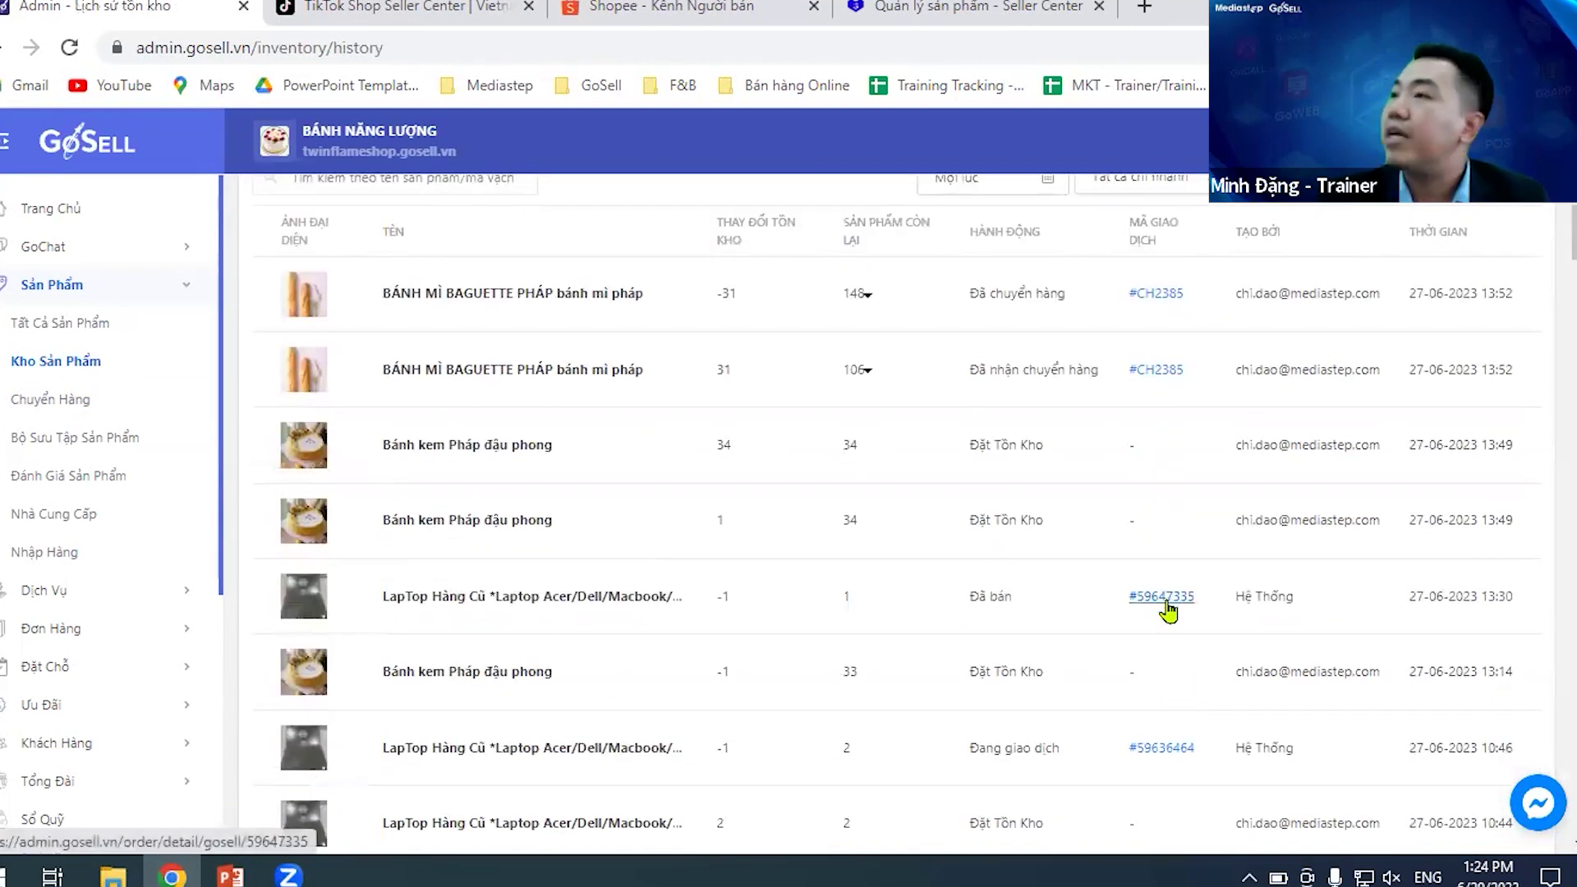
scroll(1174, 575, down, 1)
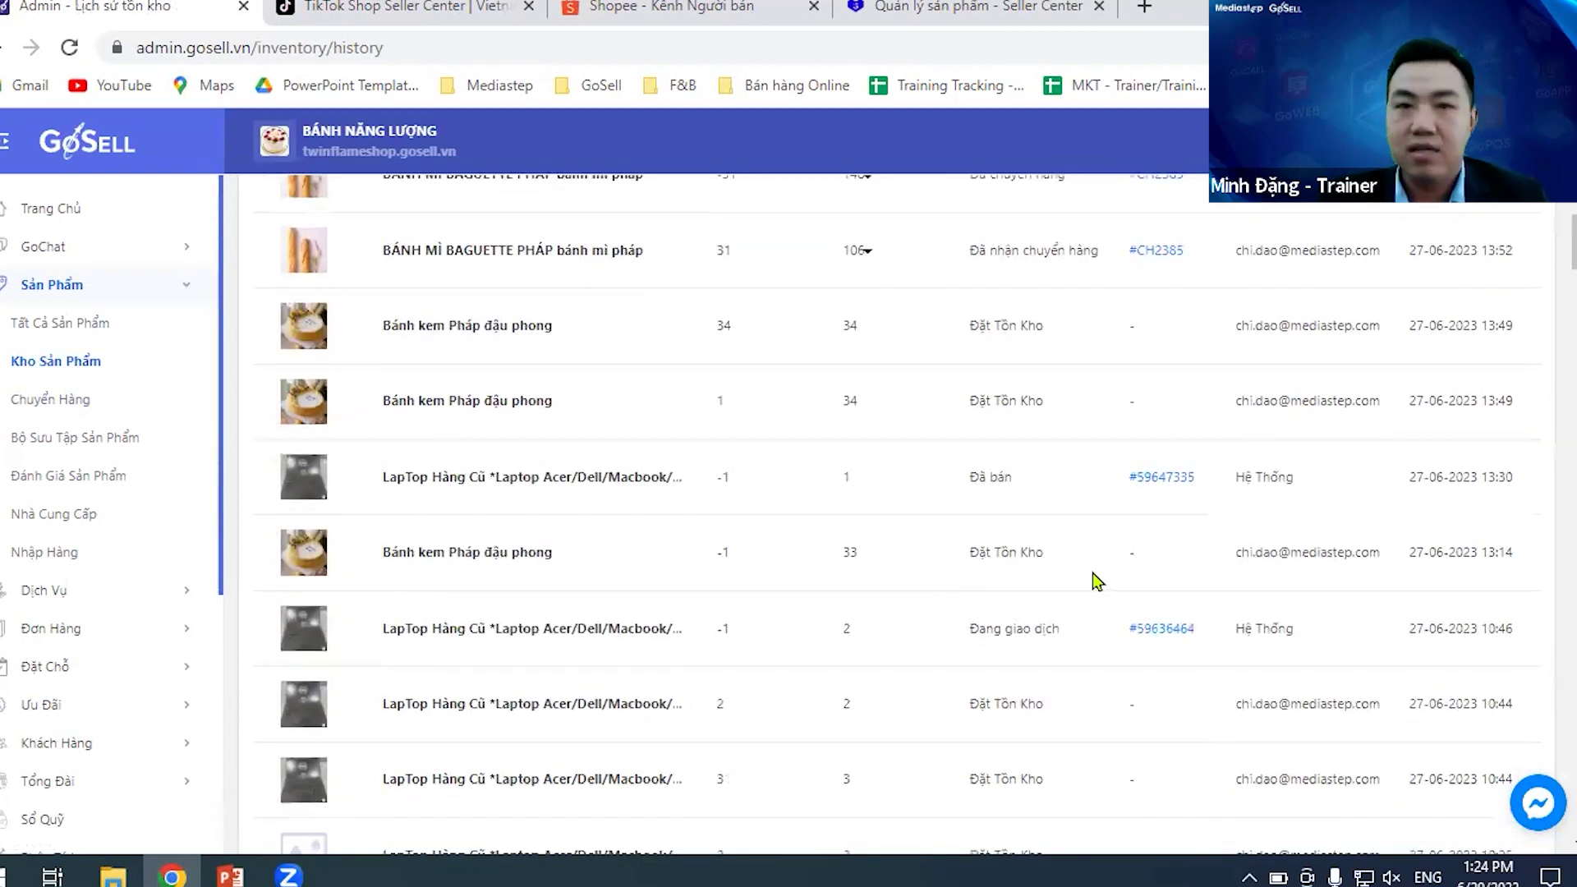
scroll(969, 452, up, 3)
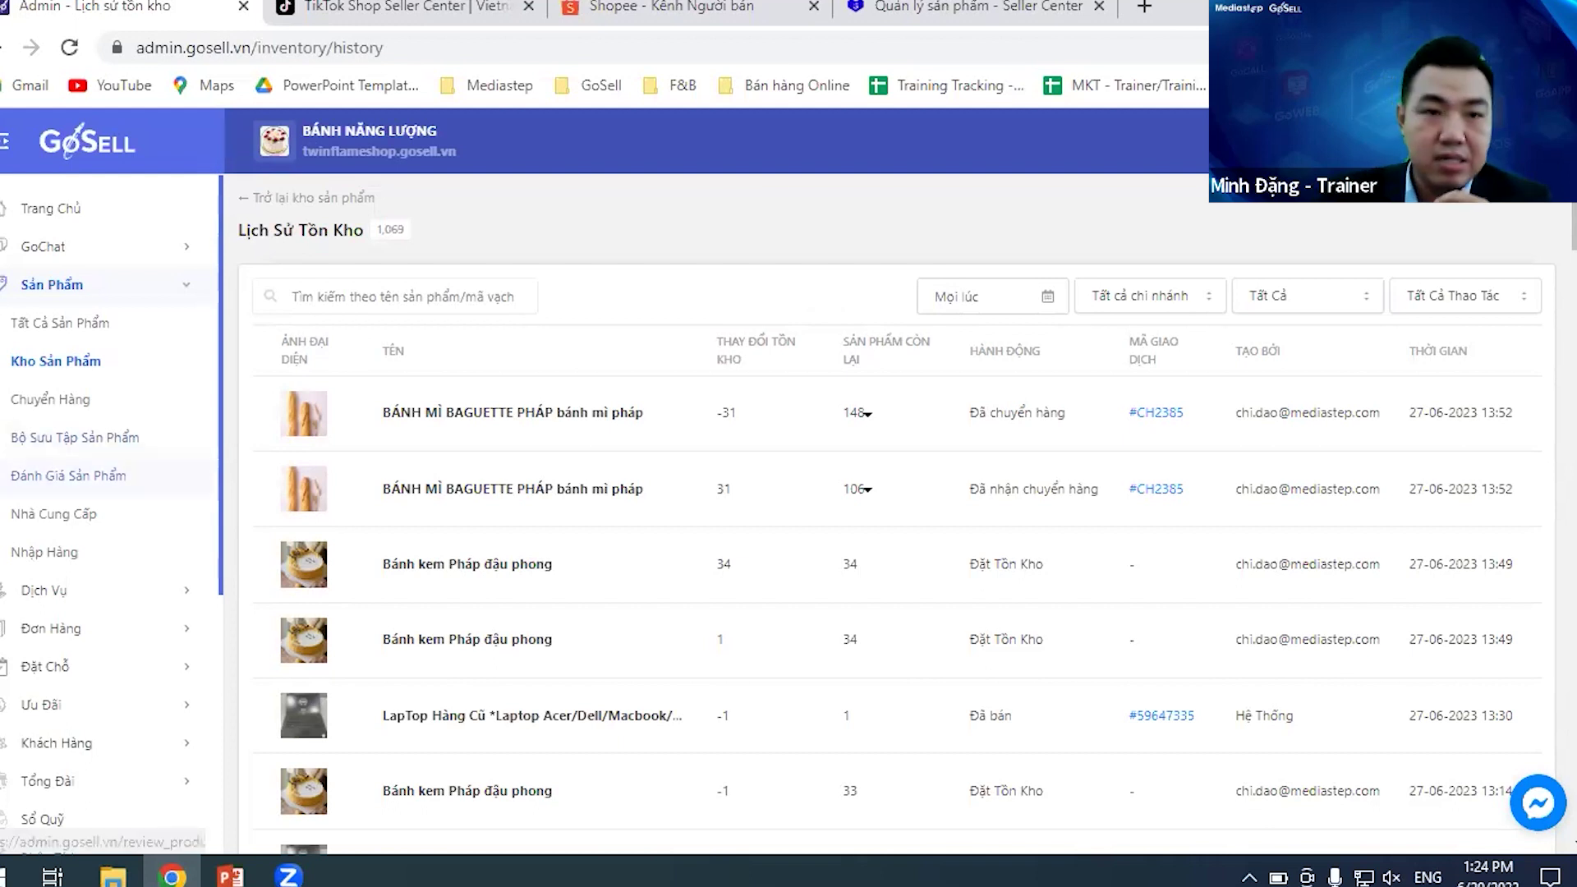
- Open Khách Hàng and browse the 337 customers with their order counts and sales channels
click(91, 744)
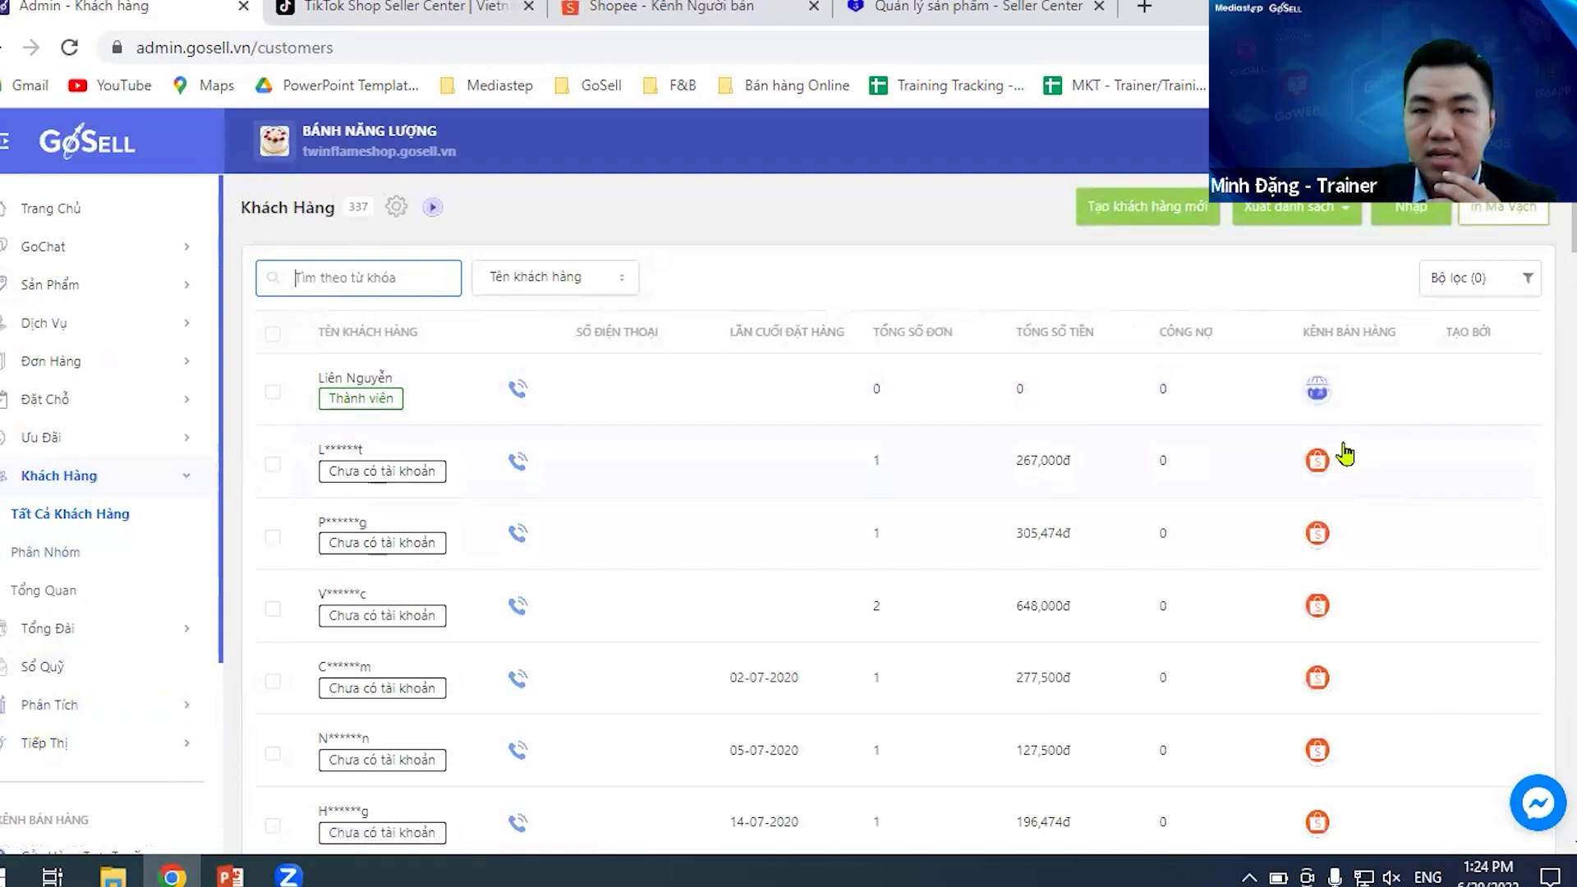
scroll(1317, 539, down, 3)
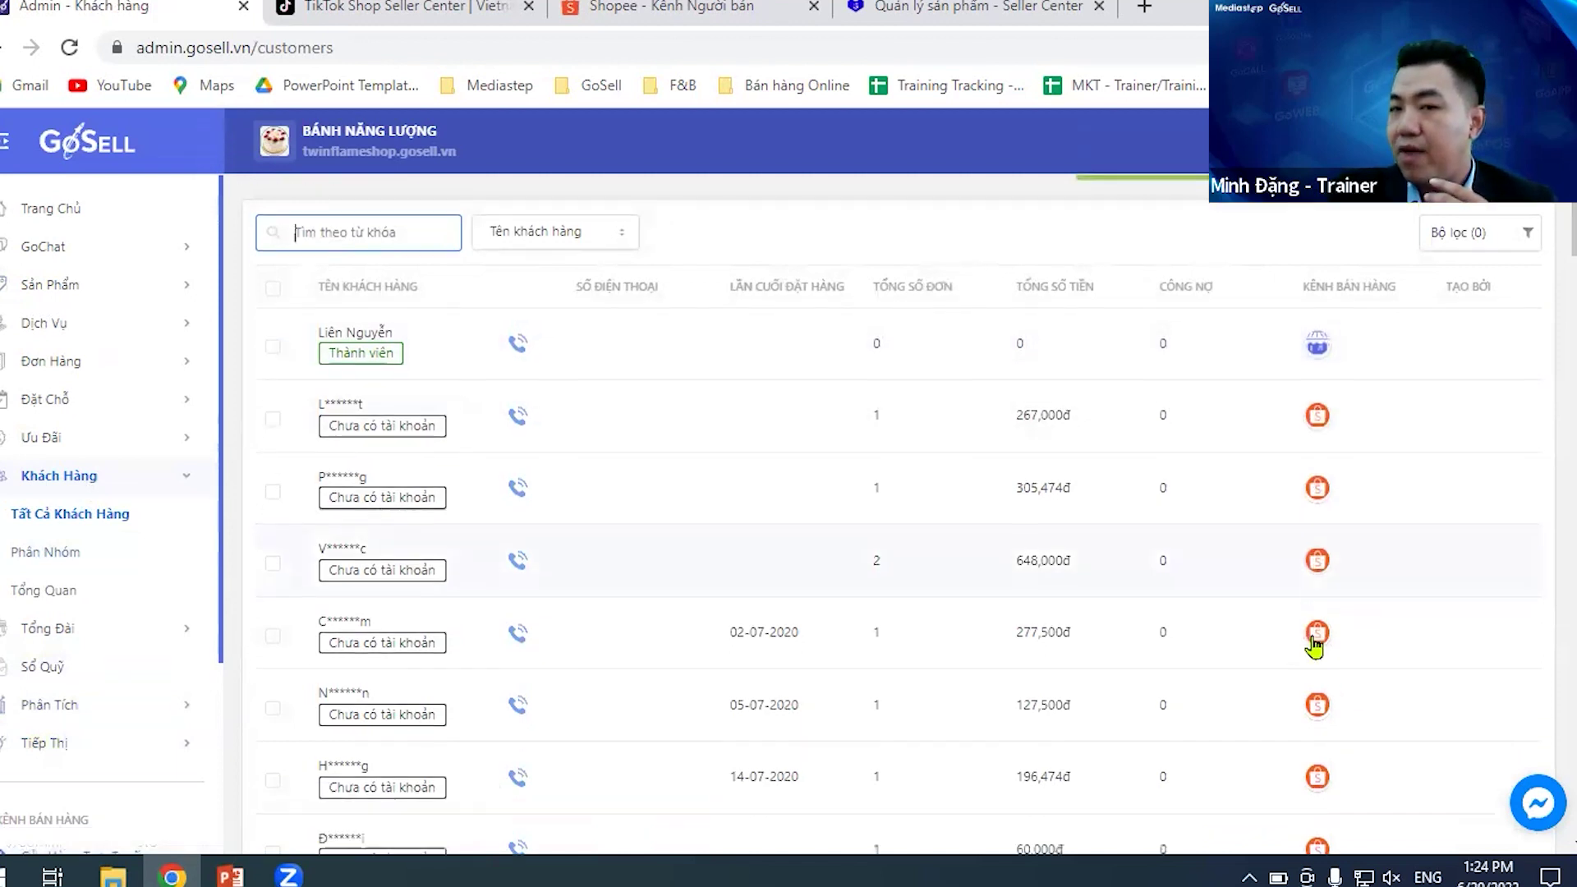
scroll(1320, 399, up, 1)
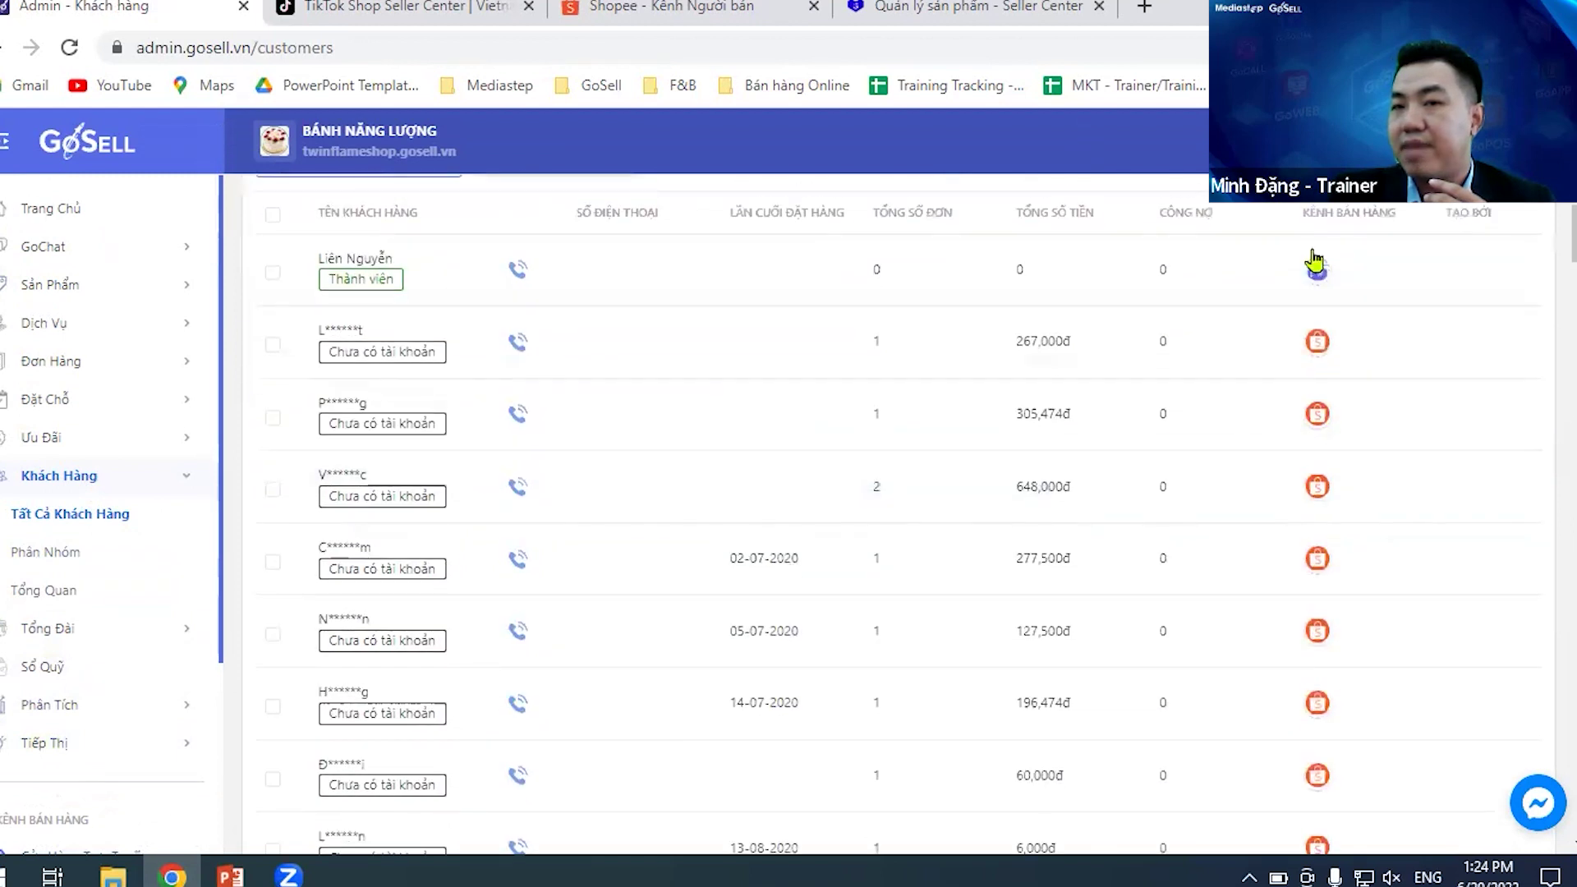
scroll(1317, 588, down, 4)
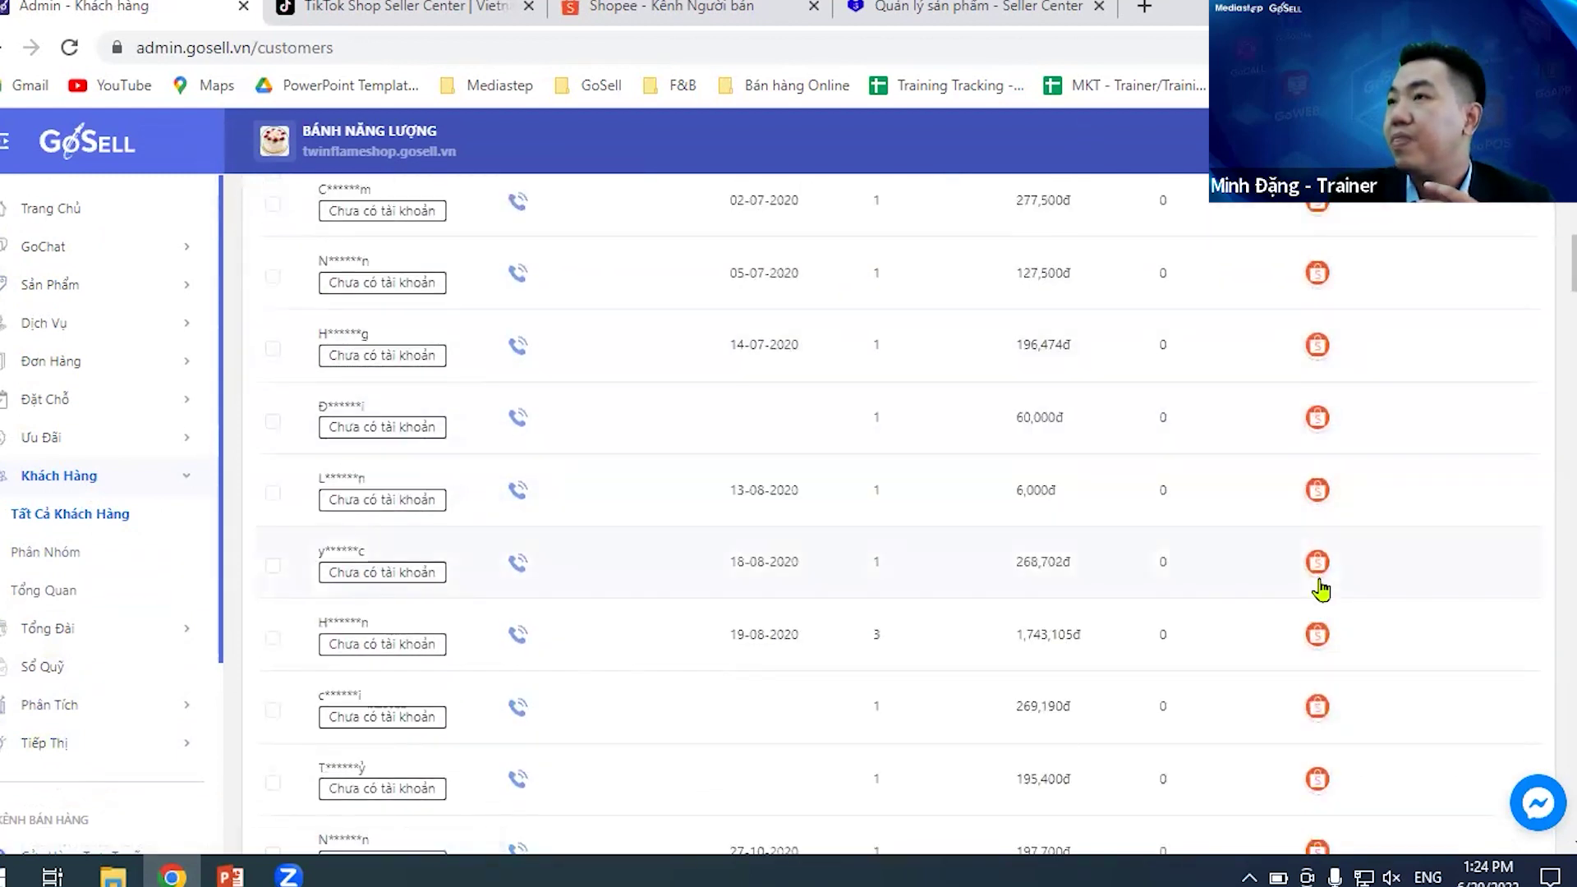
scroll(1319, 588, up, 6)
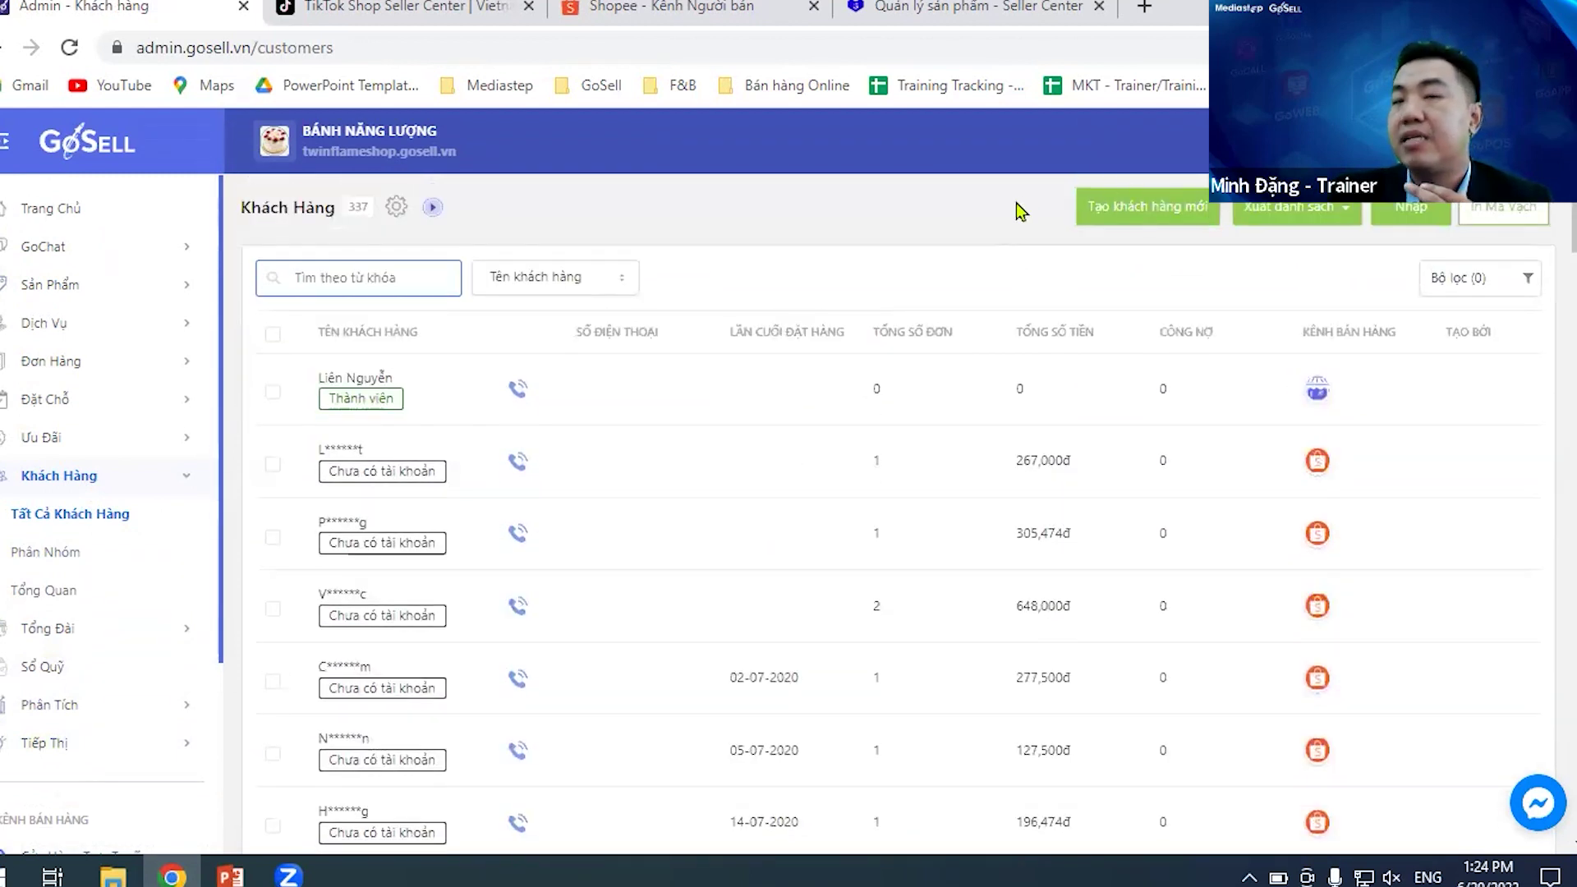
click(1018, 211)
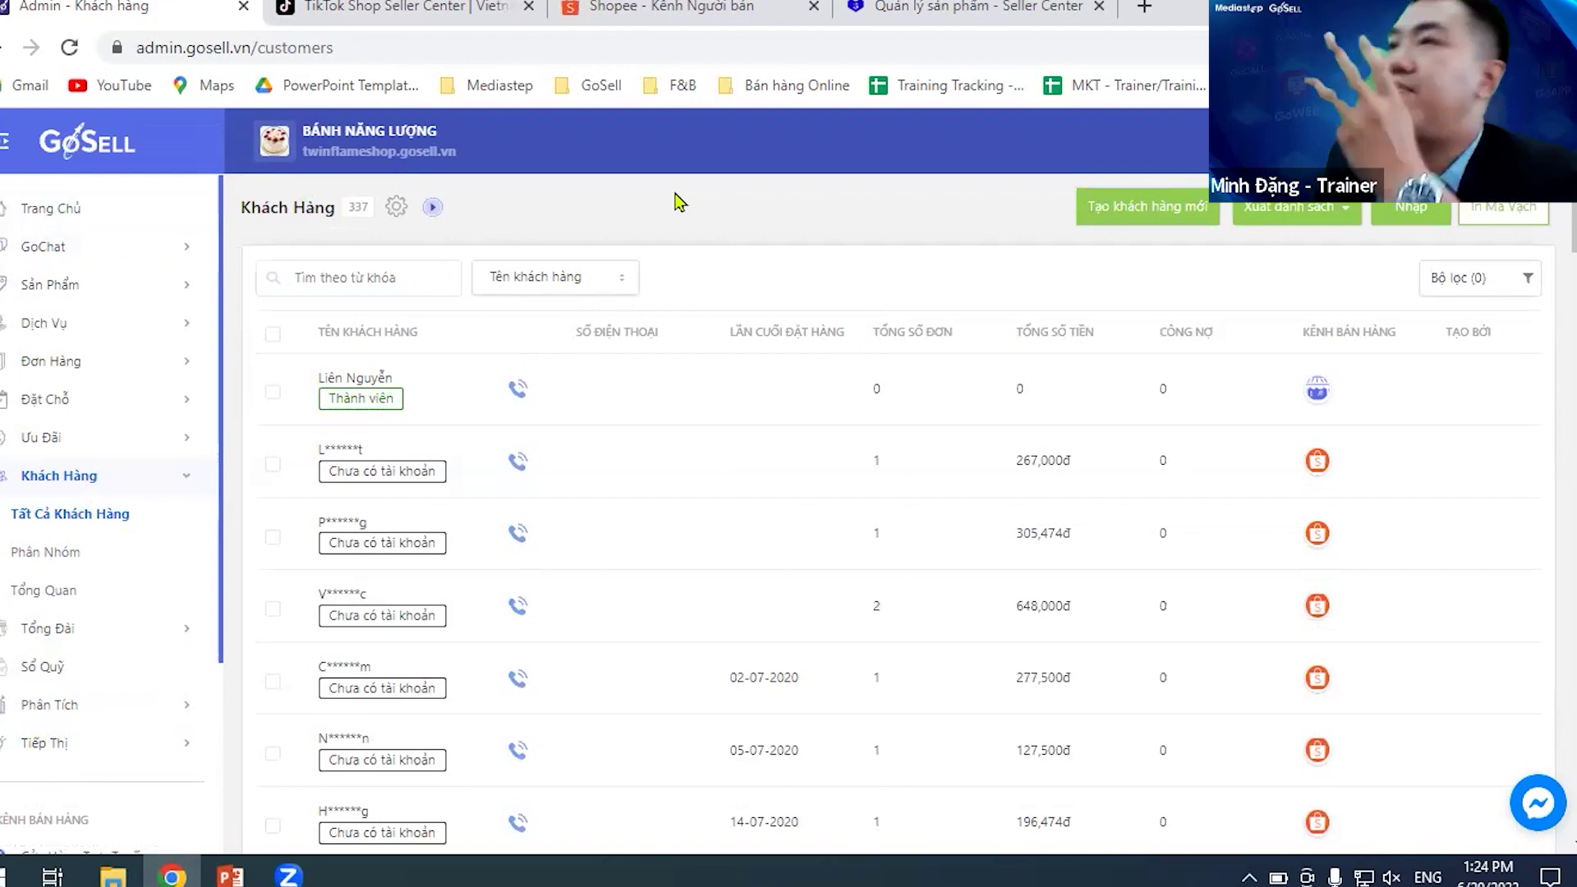
scroll(67, 496, down, 3)
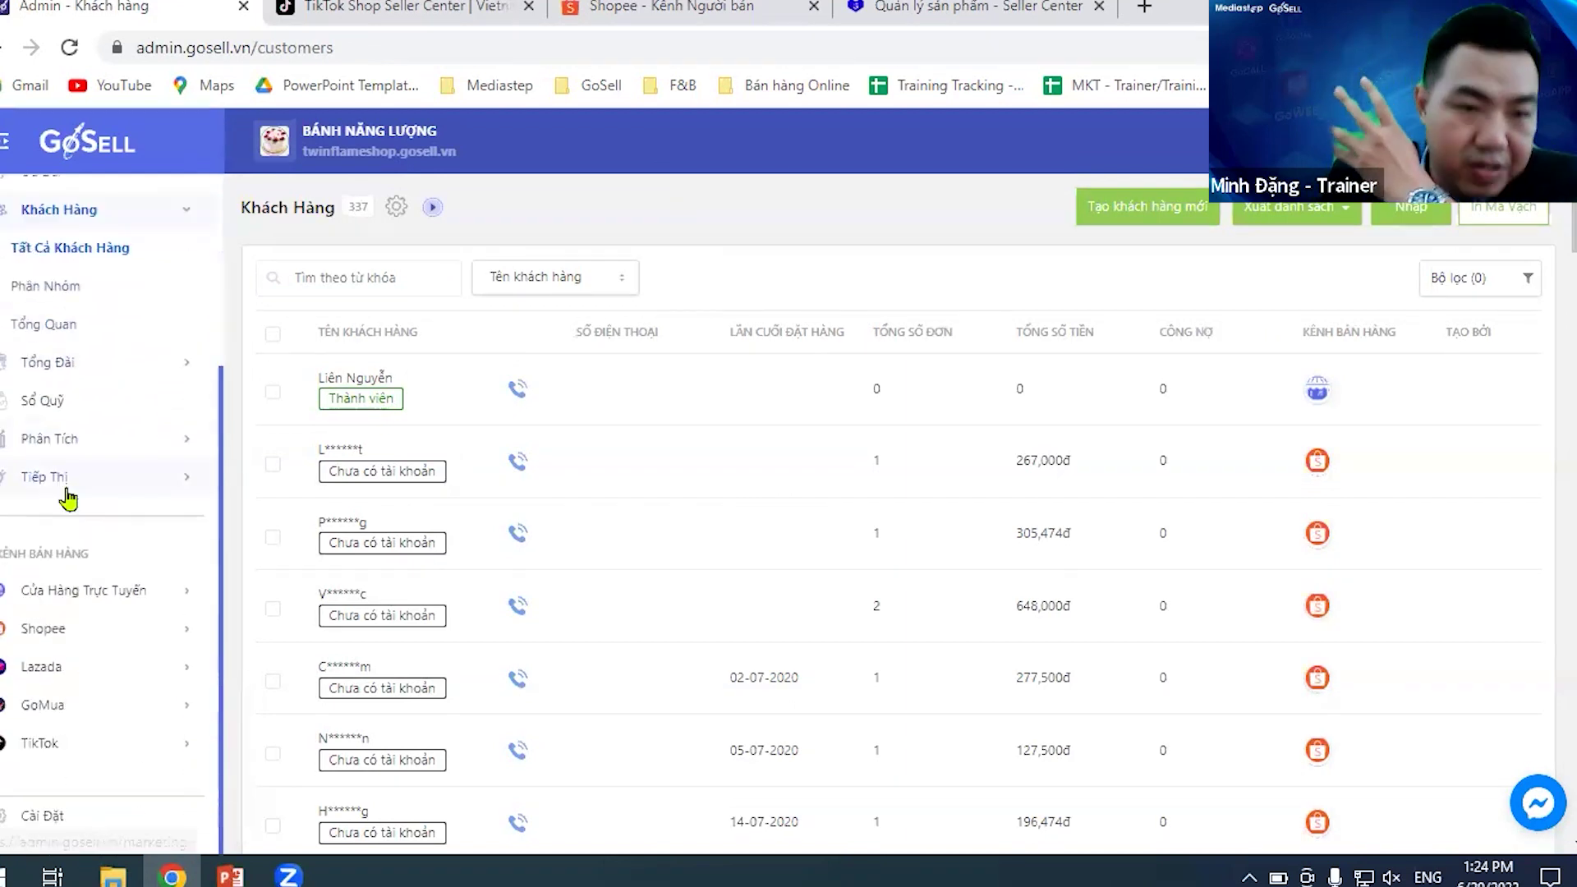
- Reopen the Lazada account page to check the 4/4 product sync and order update time
click(63, 677)
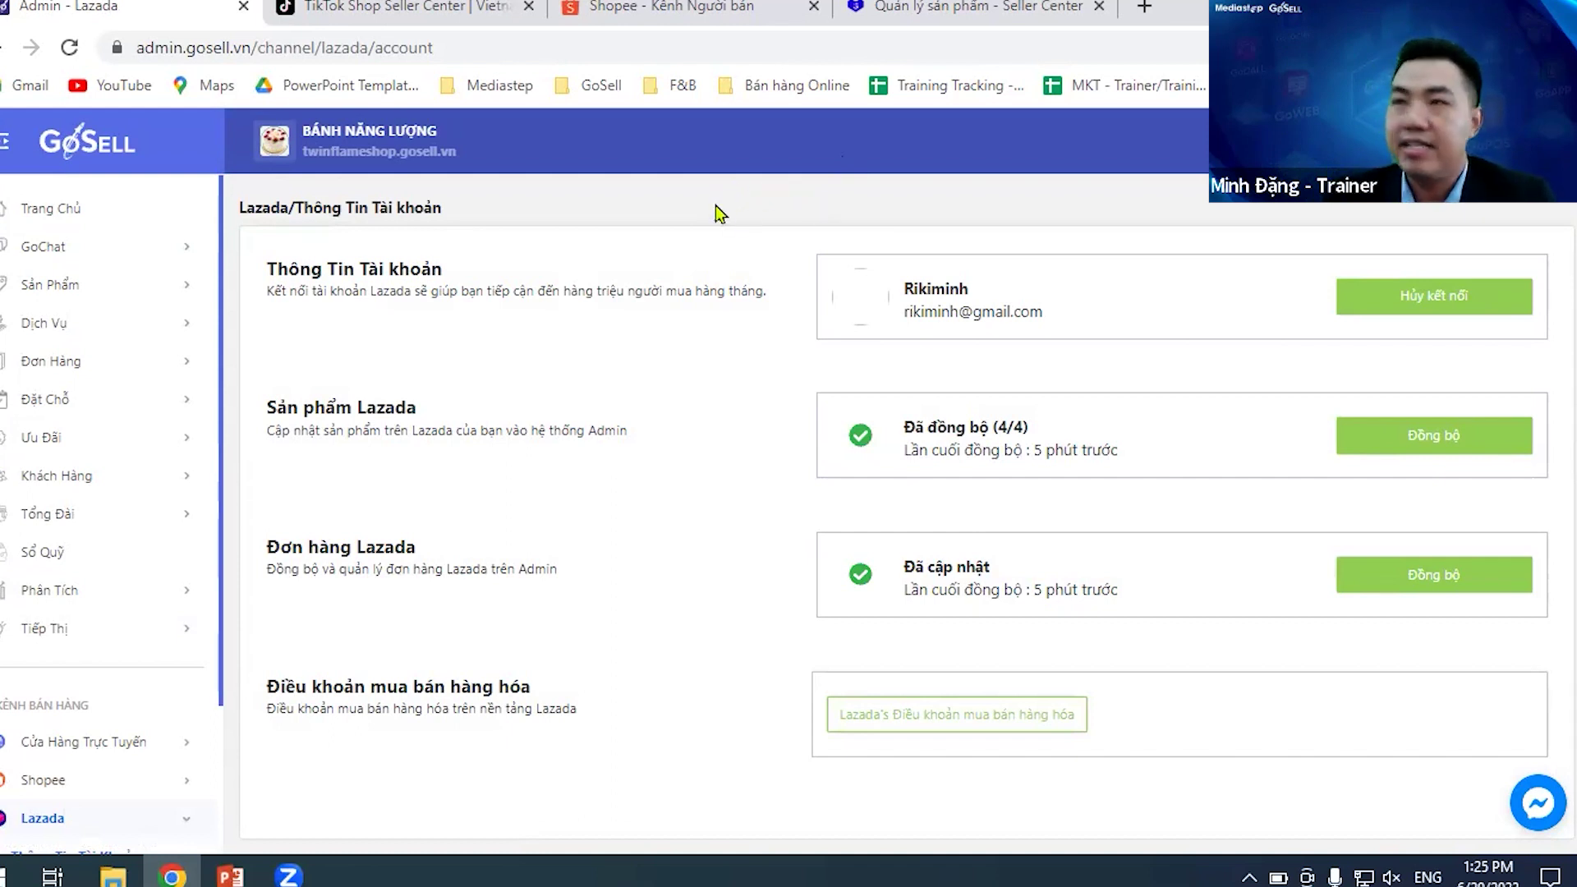
scroll(96, 720, down, 3)
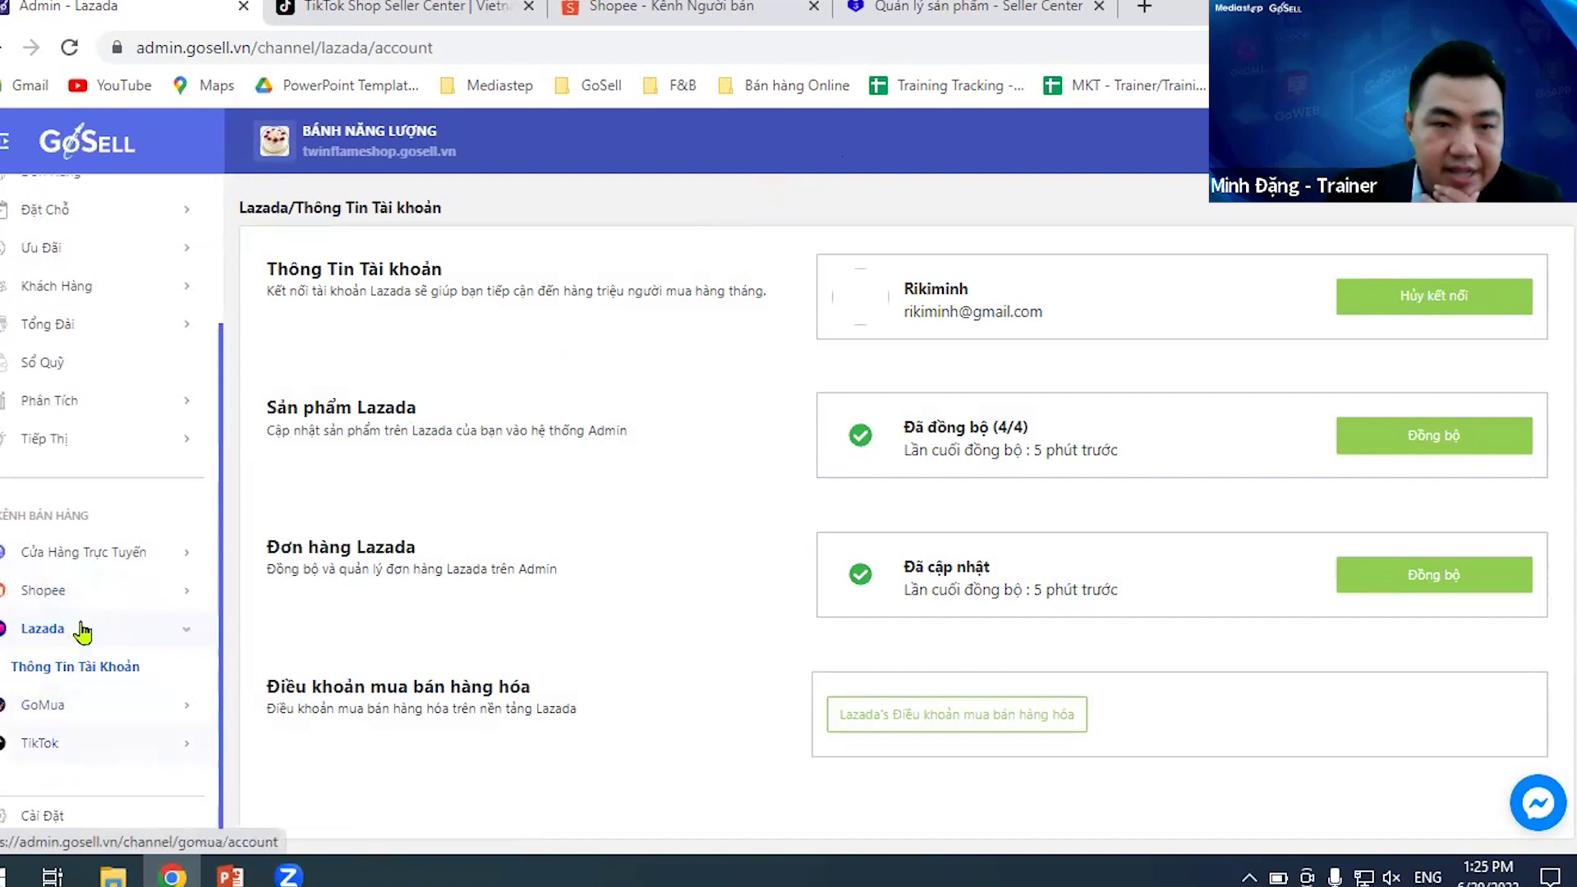
- Browse the products pulled from TikTok under Sản Phẩm, then return to TikTok account management
click(60, 744)
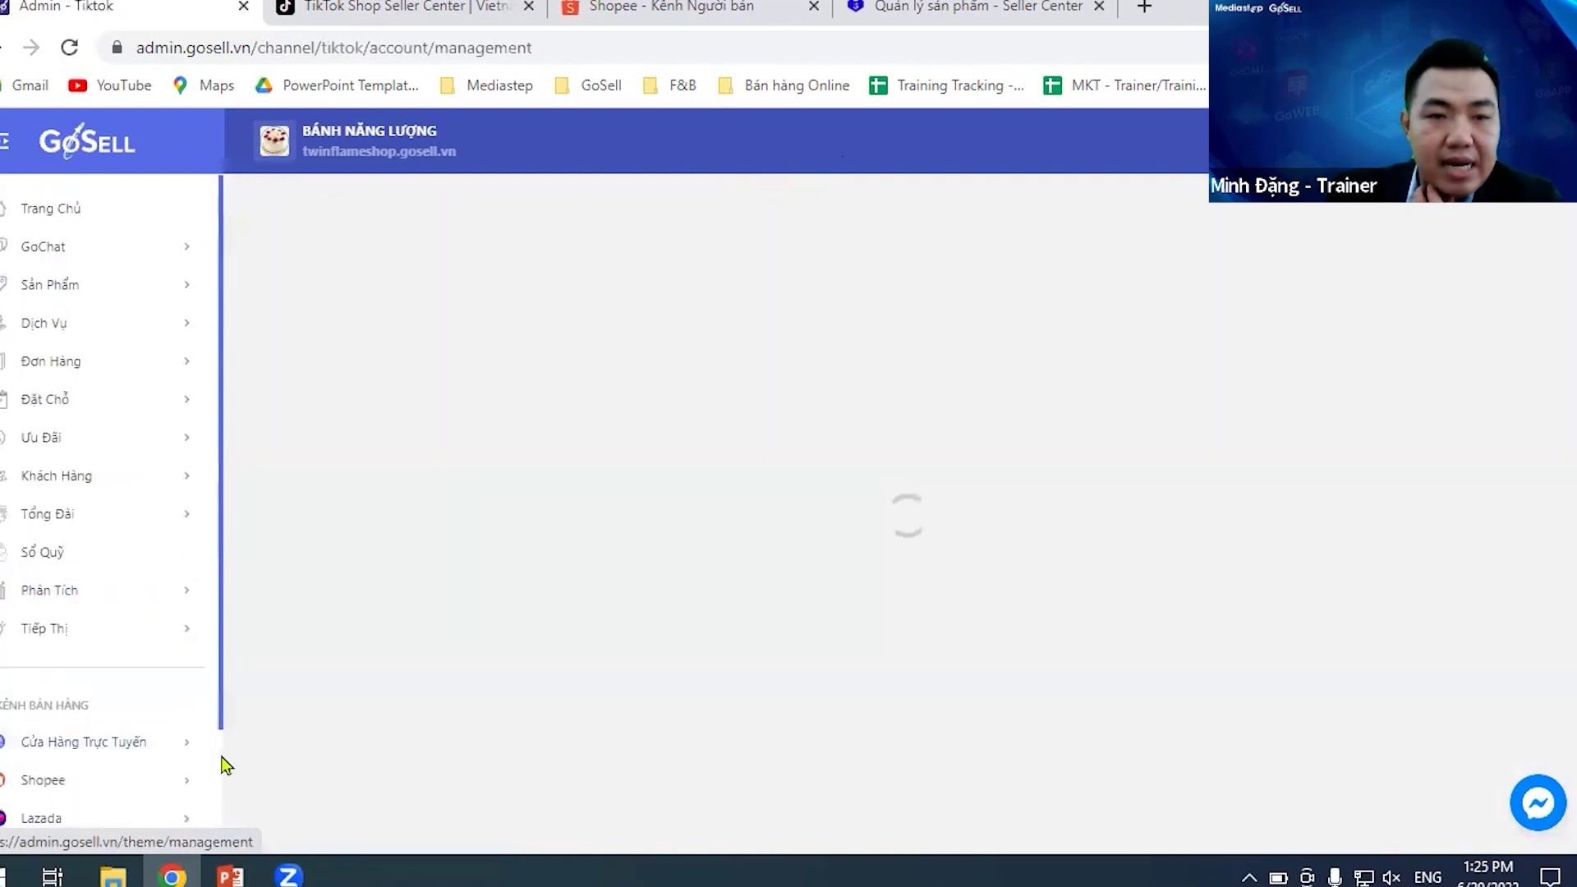
scroll(99, 641, down, 3)
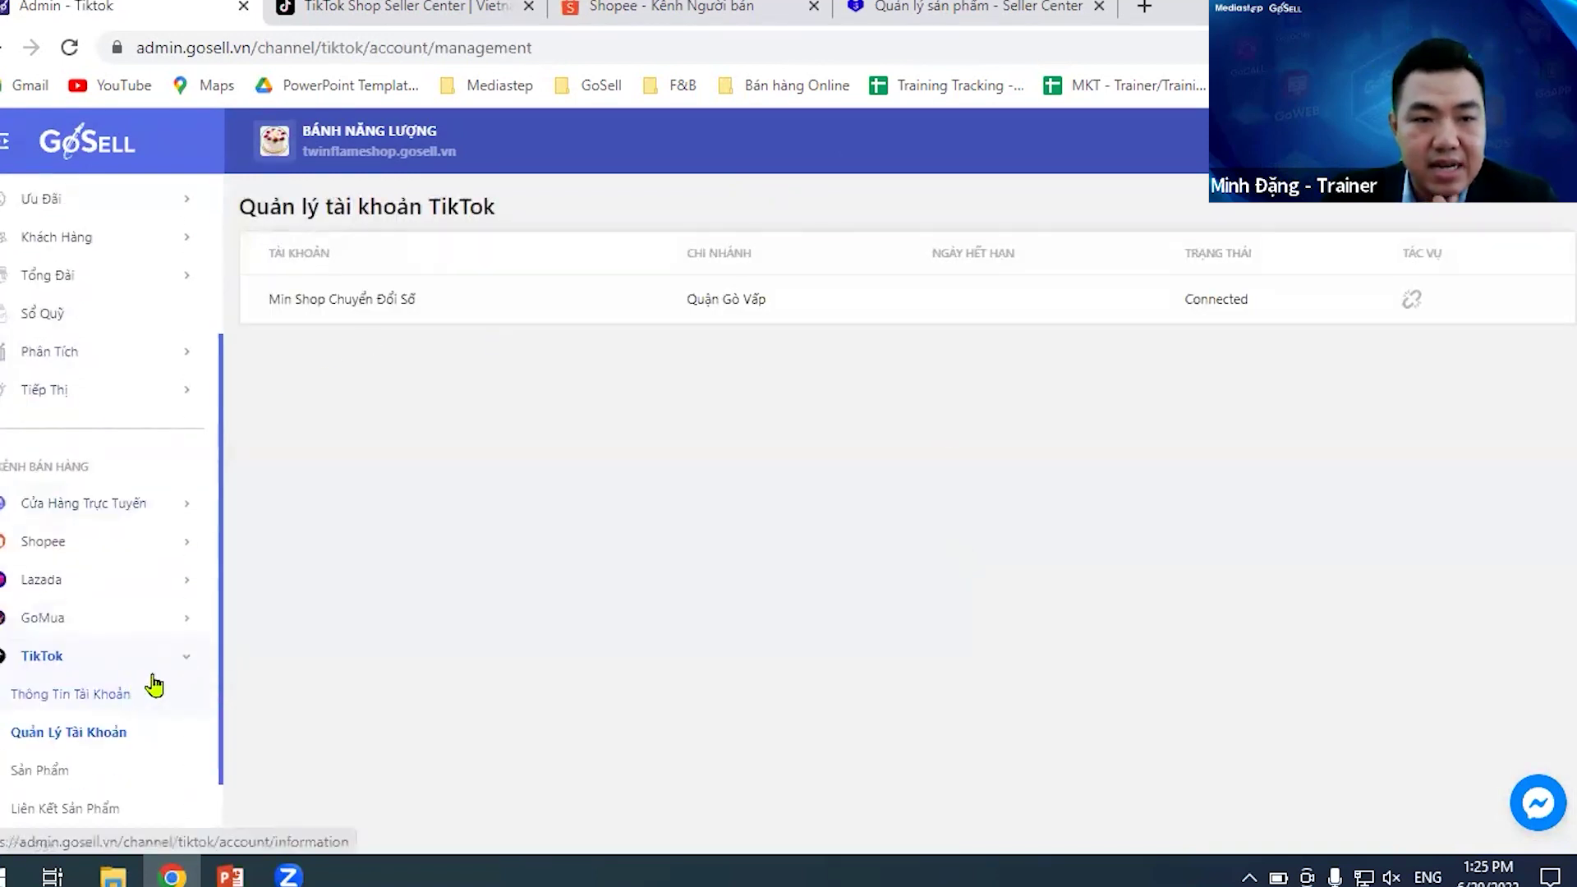
scroll(160, 649, down, 1)
click(88, 677)
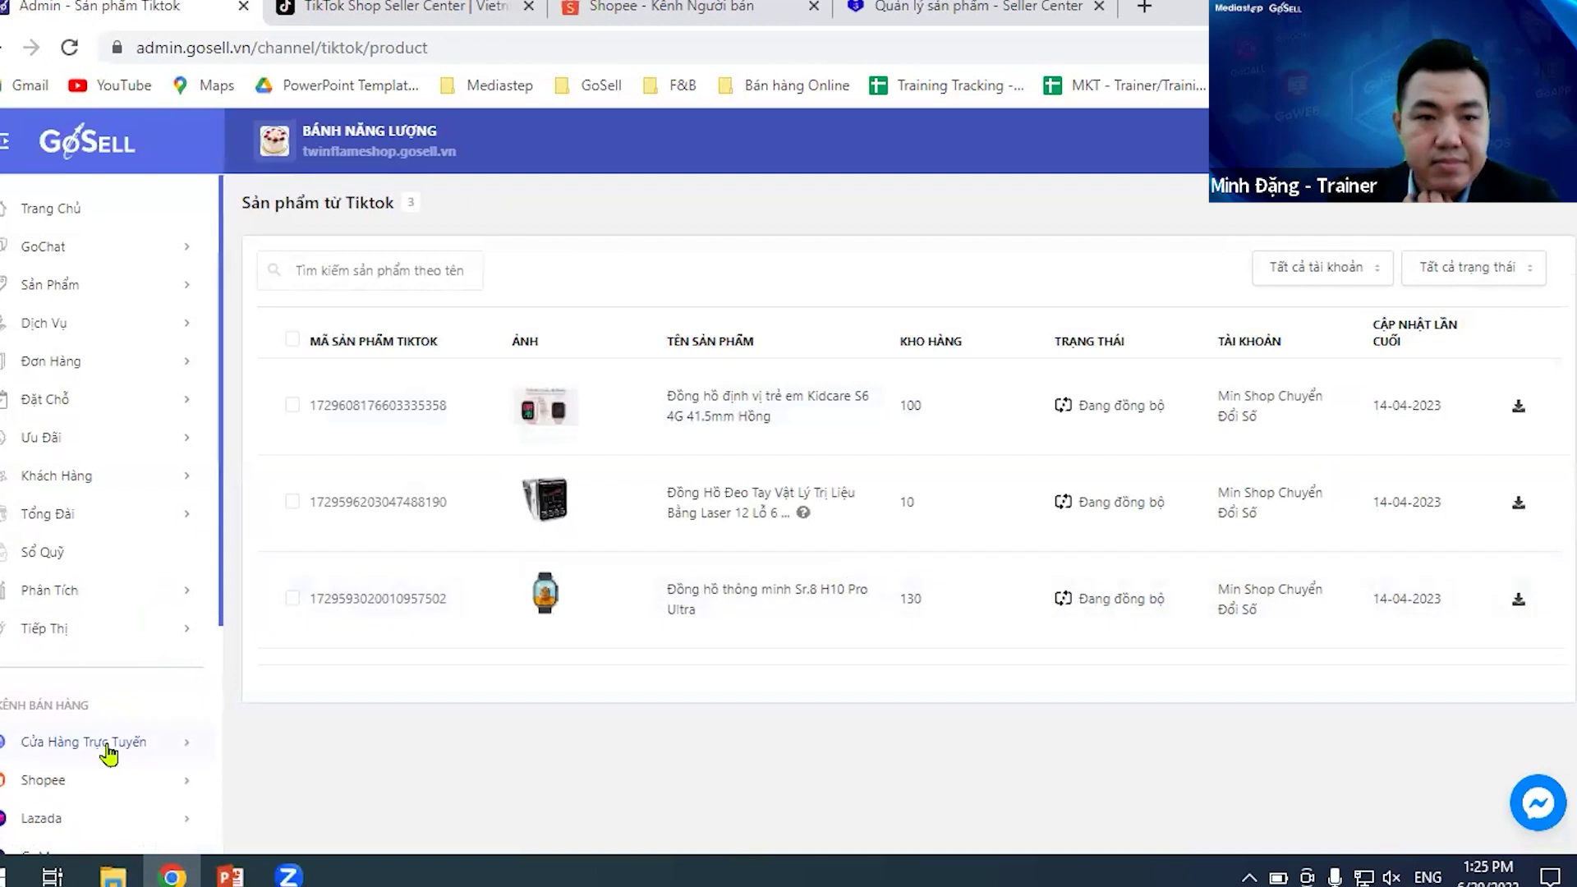
scroll(105, 749, down, 4)
click(89, 632)
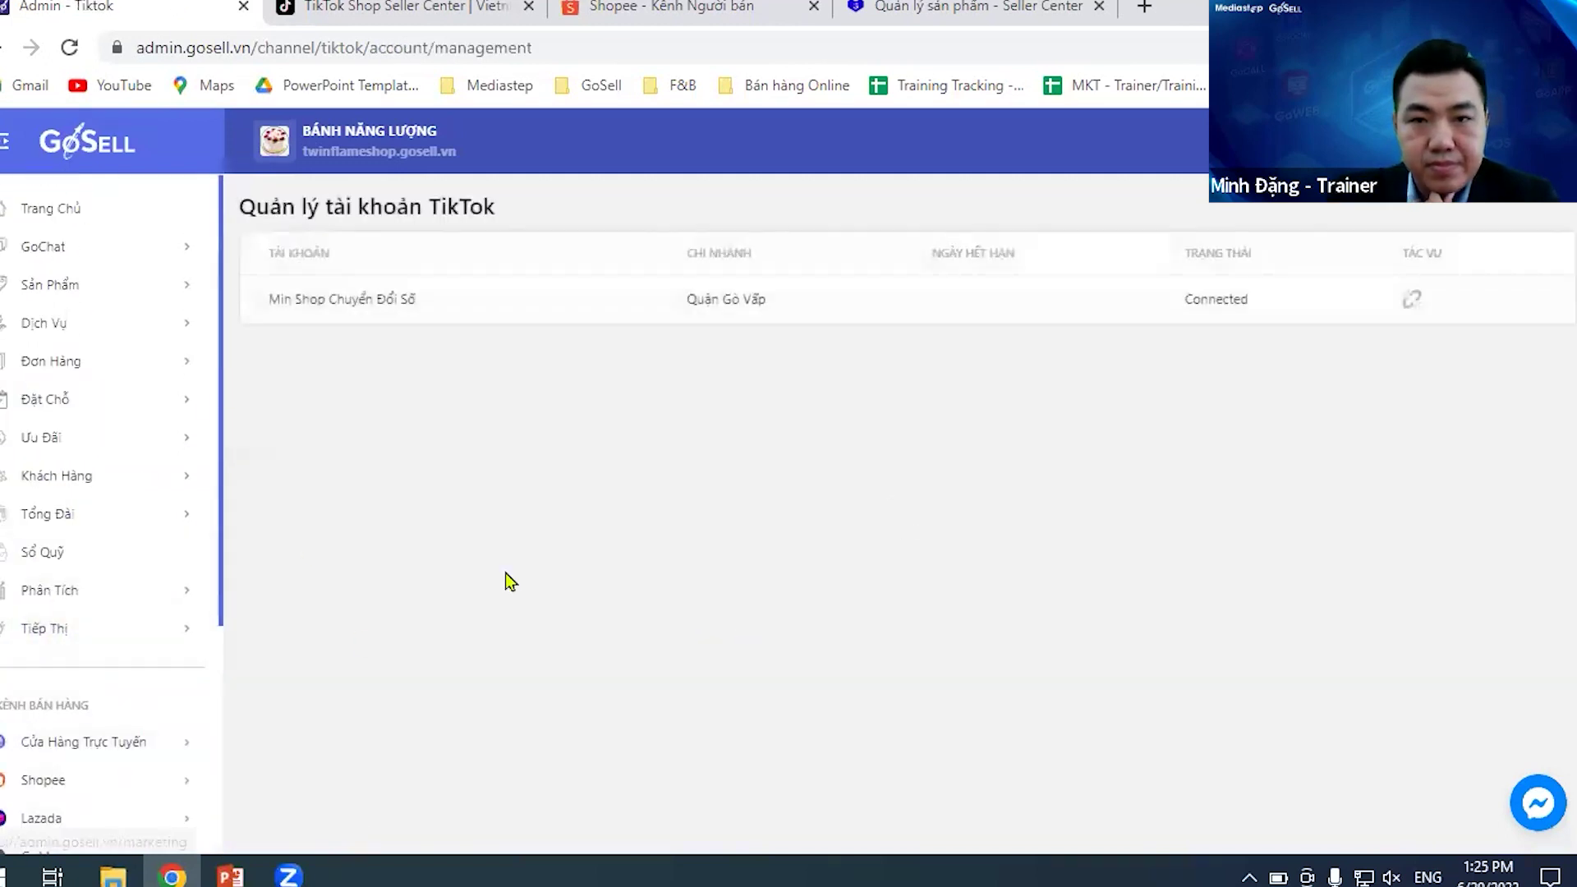
scroll(77, 715, down, 4)
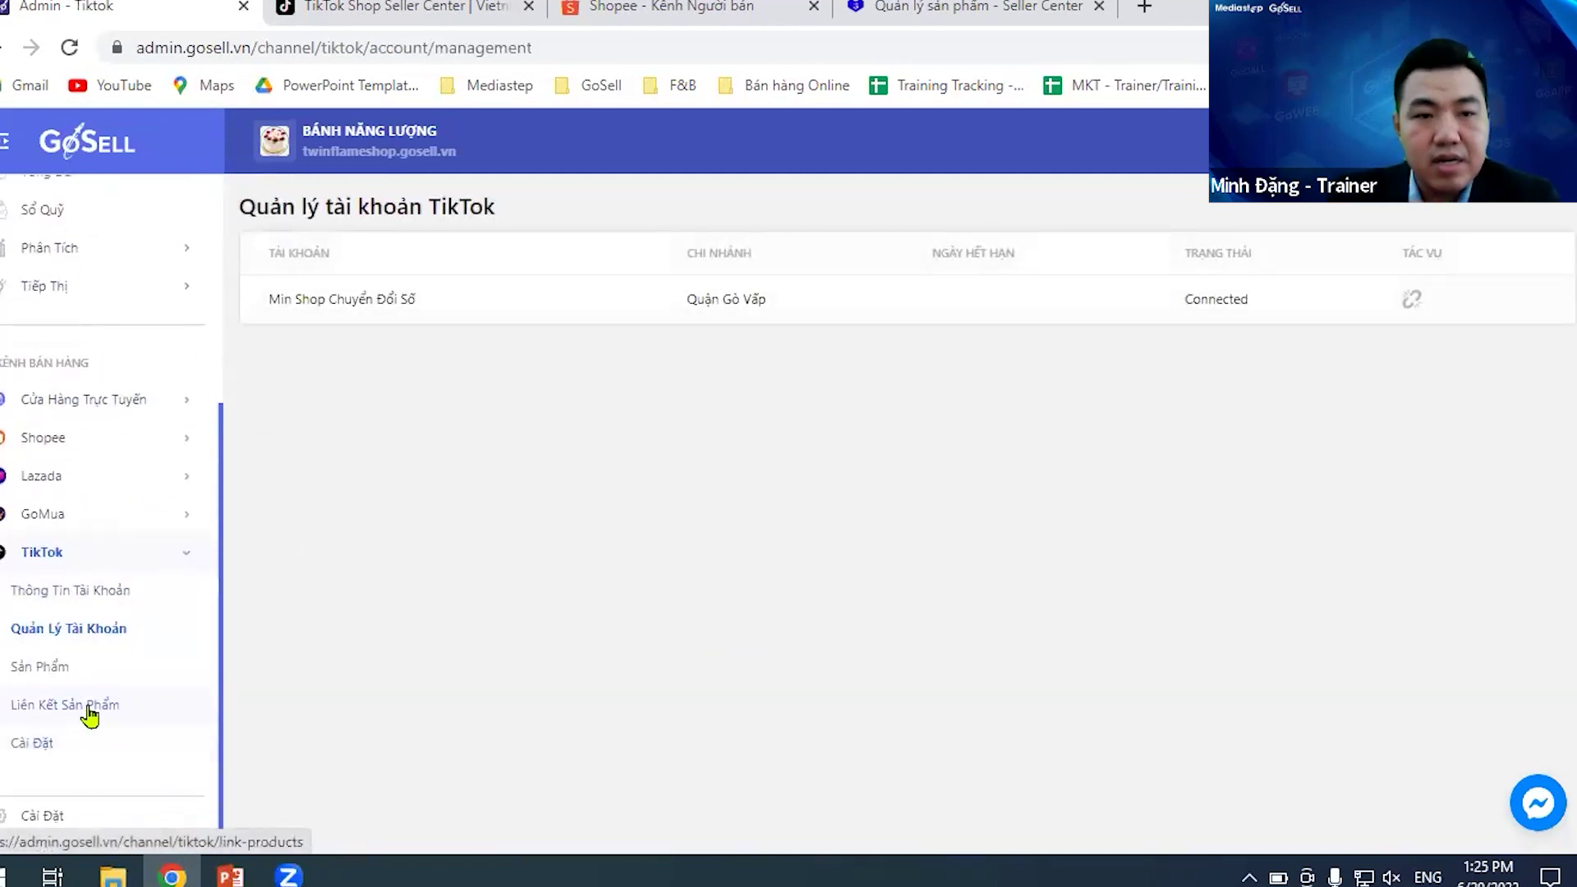
- On TikTok account information, re-download the 3 TikTok products and sync the 7 TikTok orders
click(123, 589)
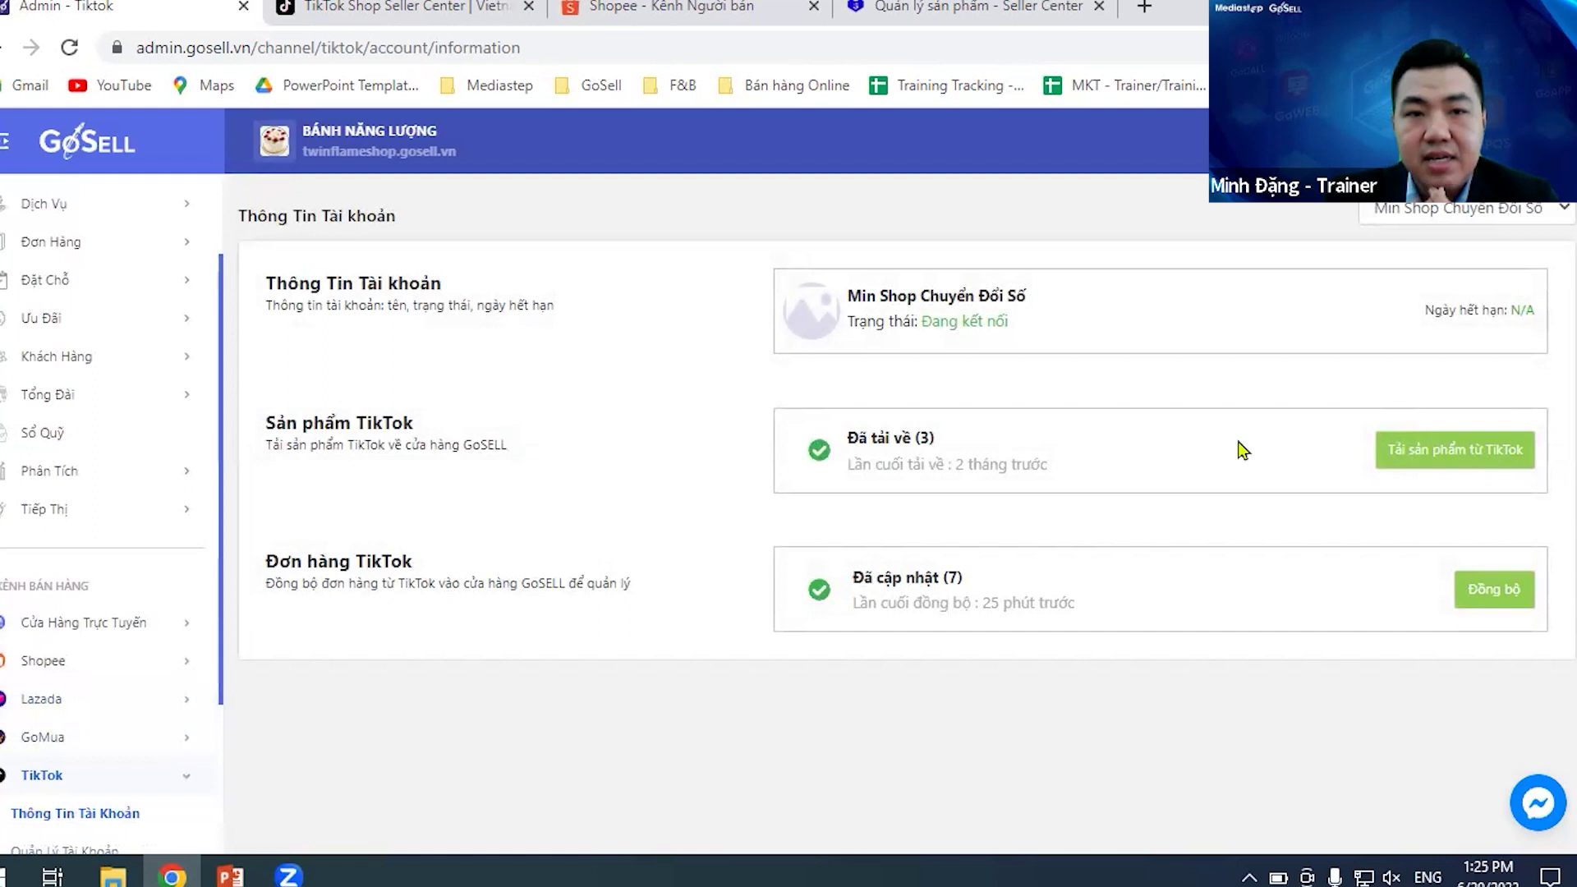
click(1470, 451)
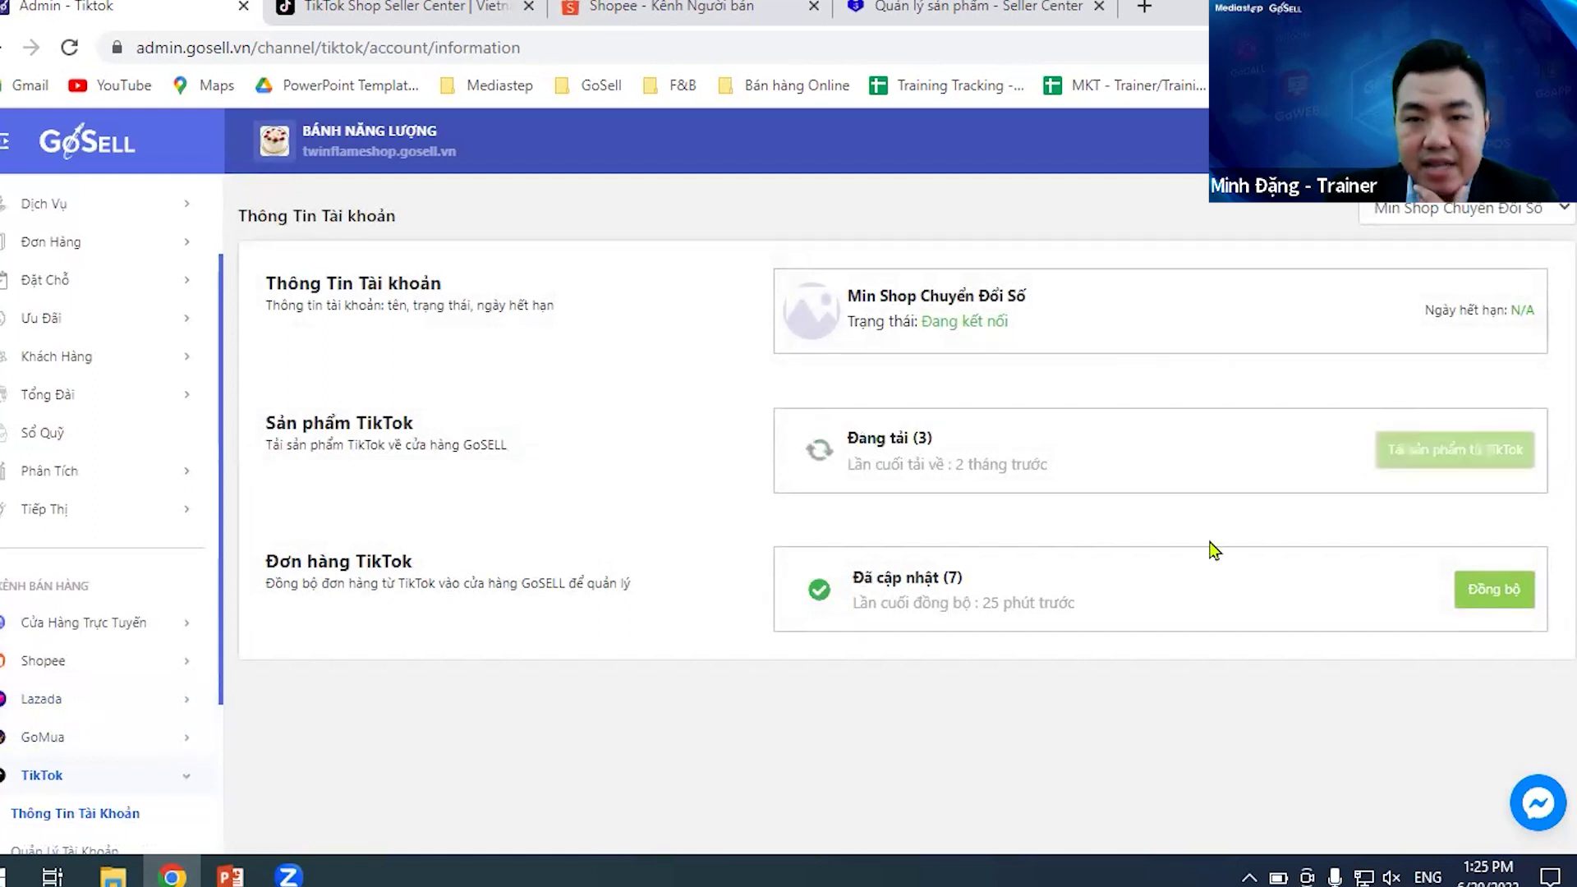
click(1490, 591)
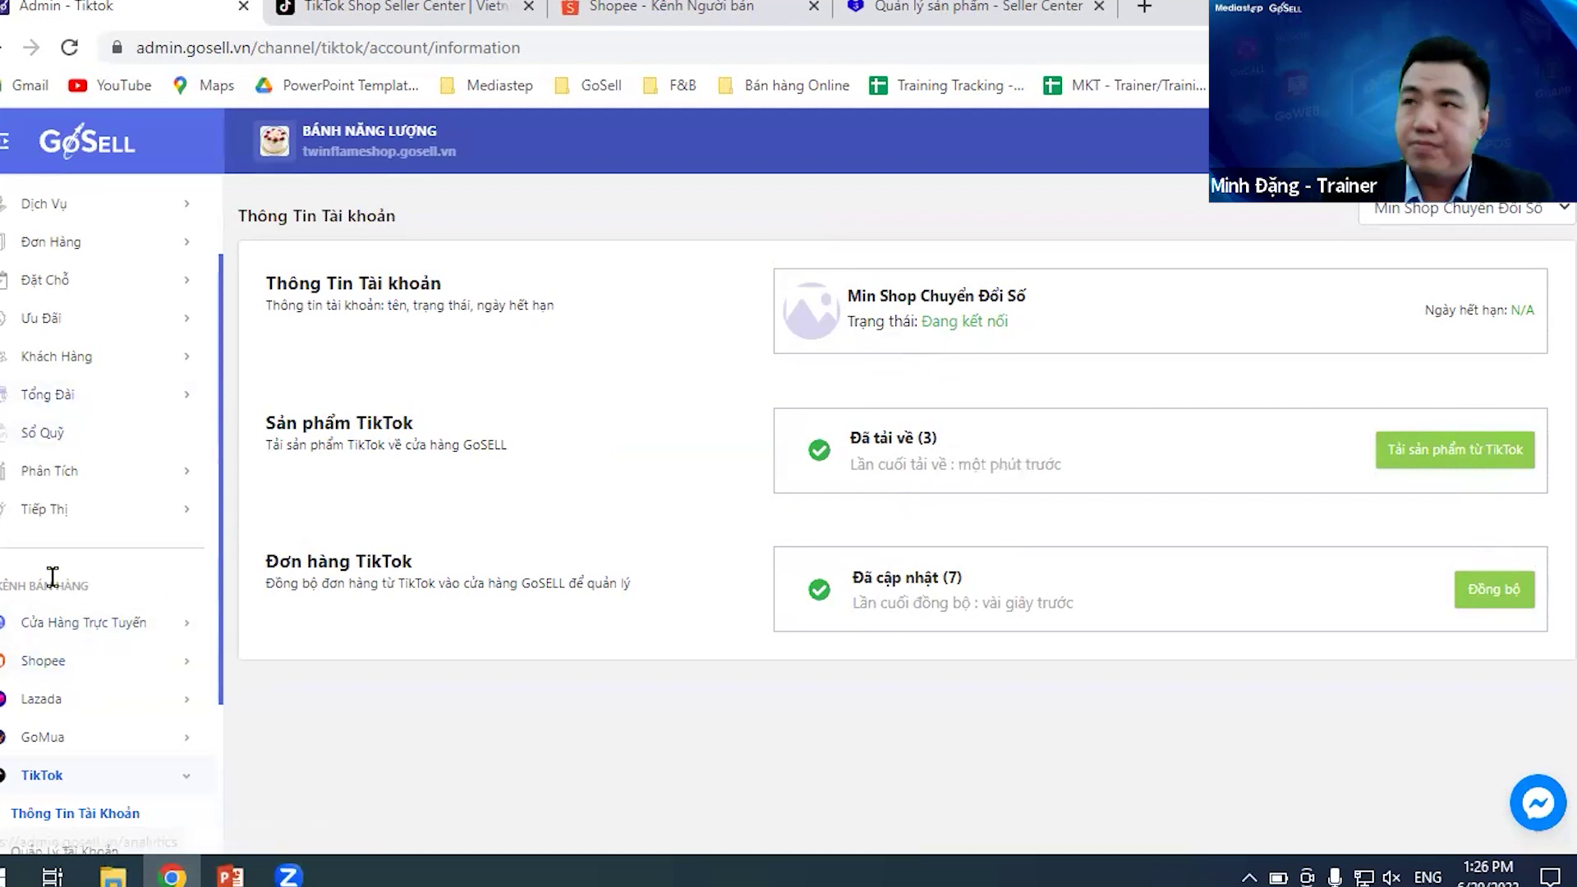
scroll(82, 702, down, 1)
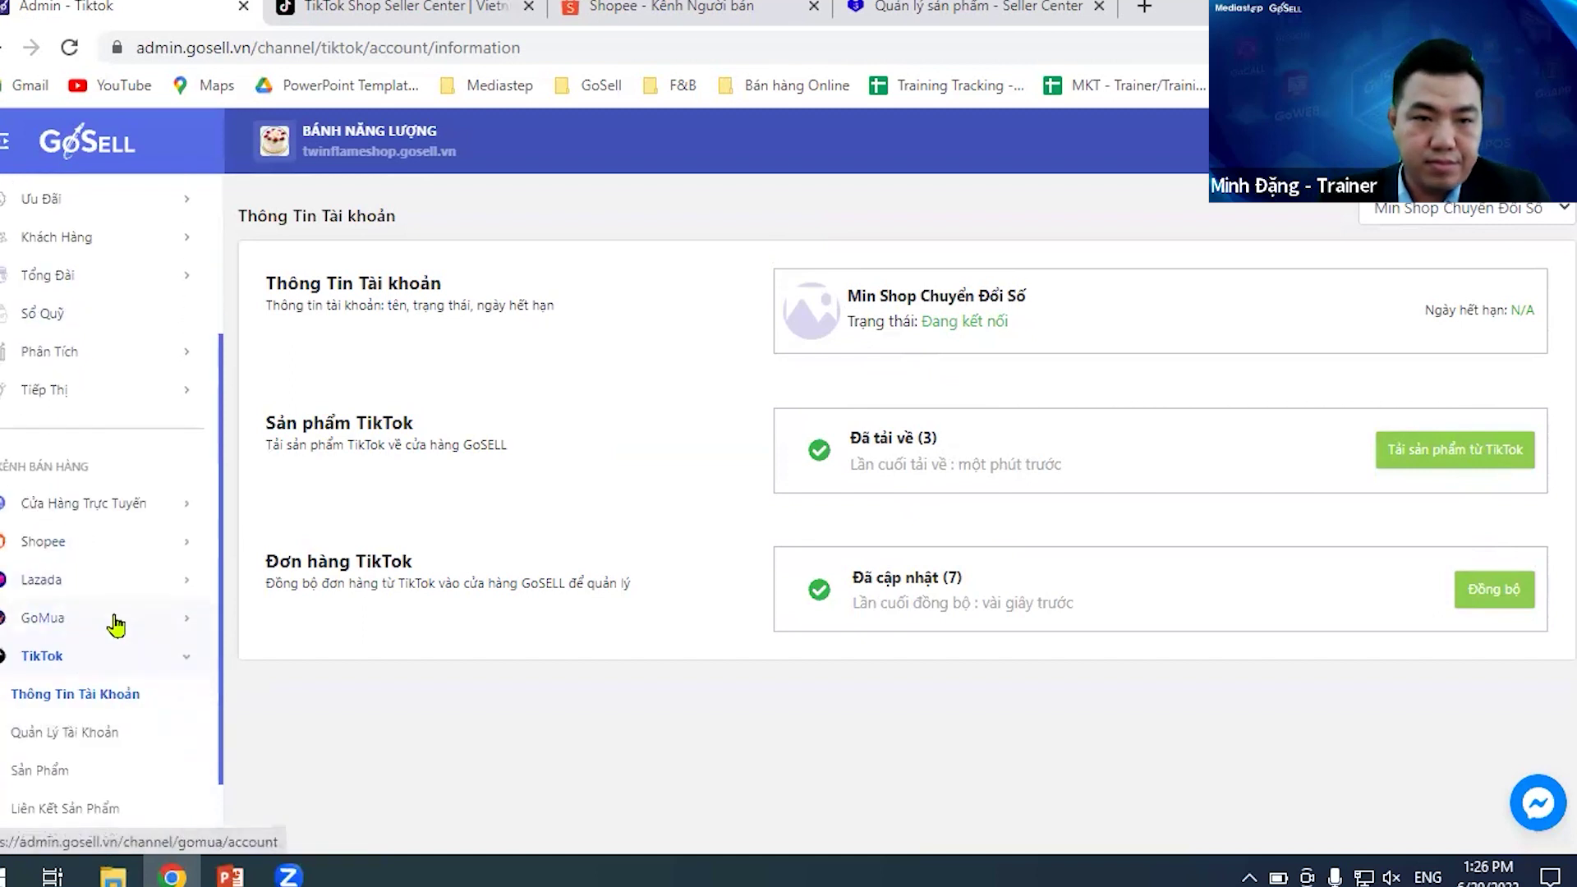
scroll(82, 624, down, 1)
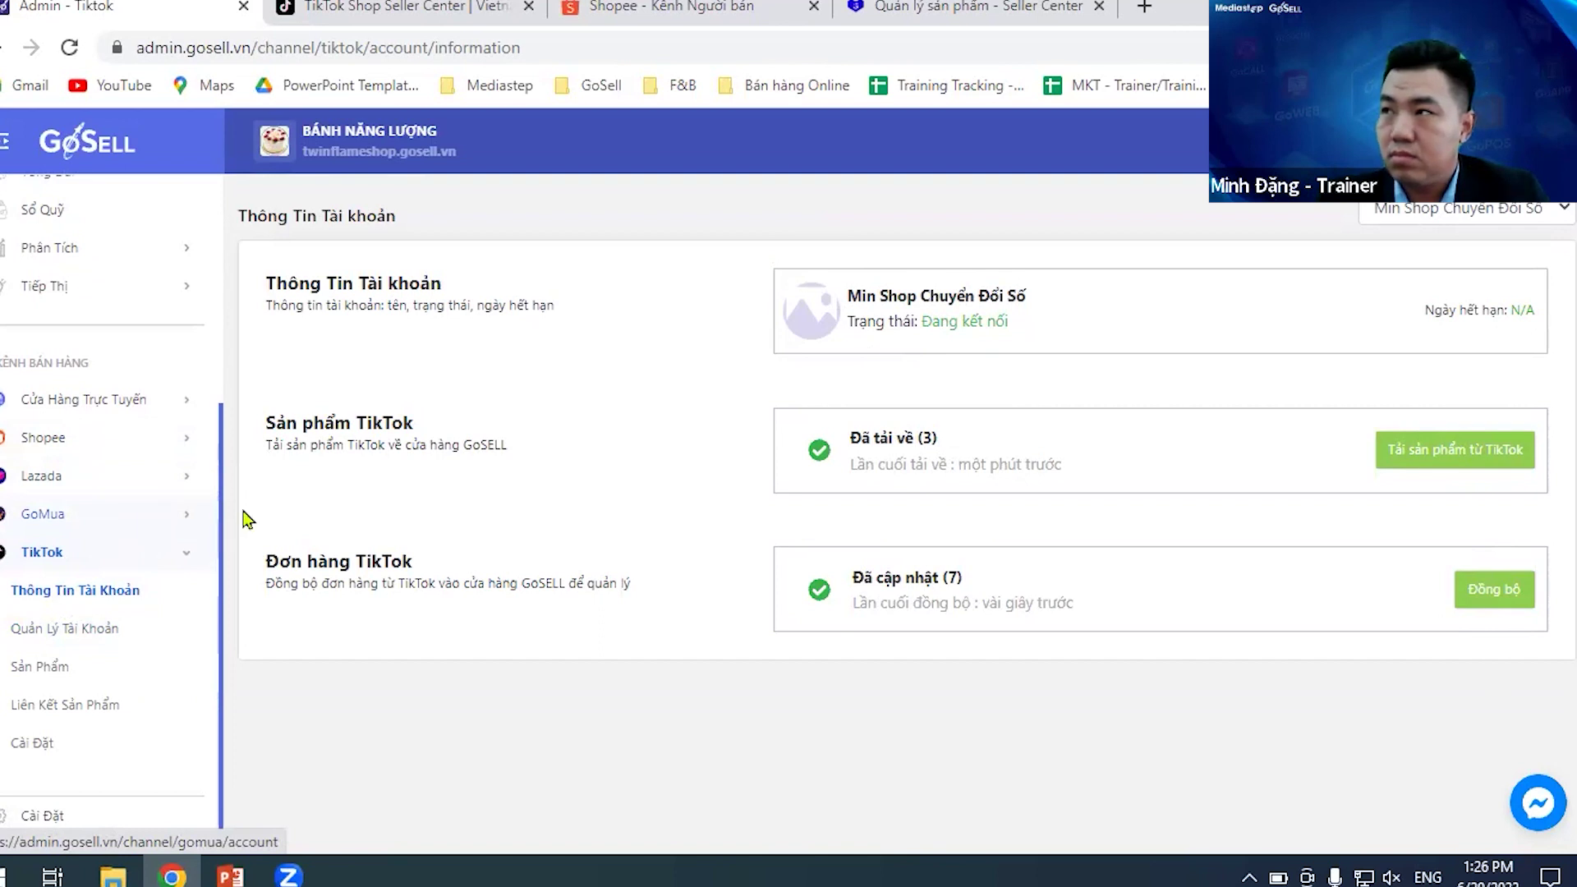
scroll(182, 505, up, 3)
scroll(183, 509, down, 3)
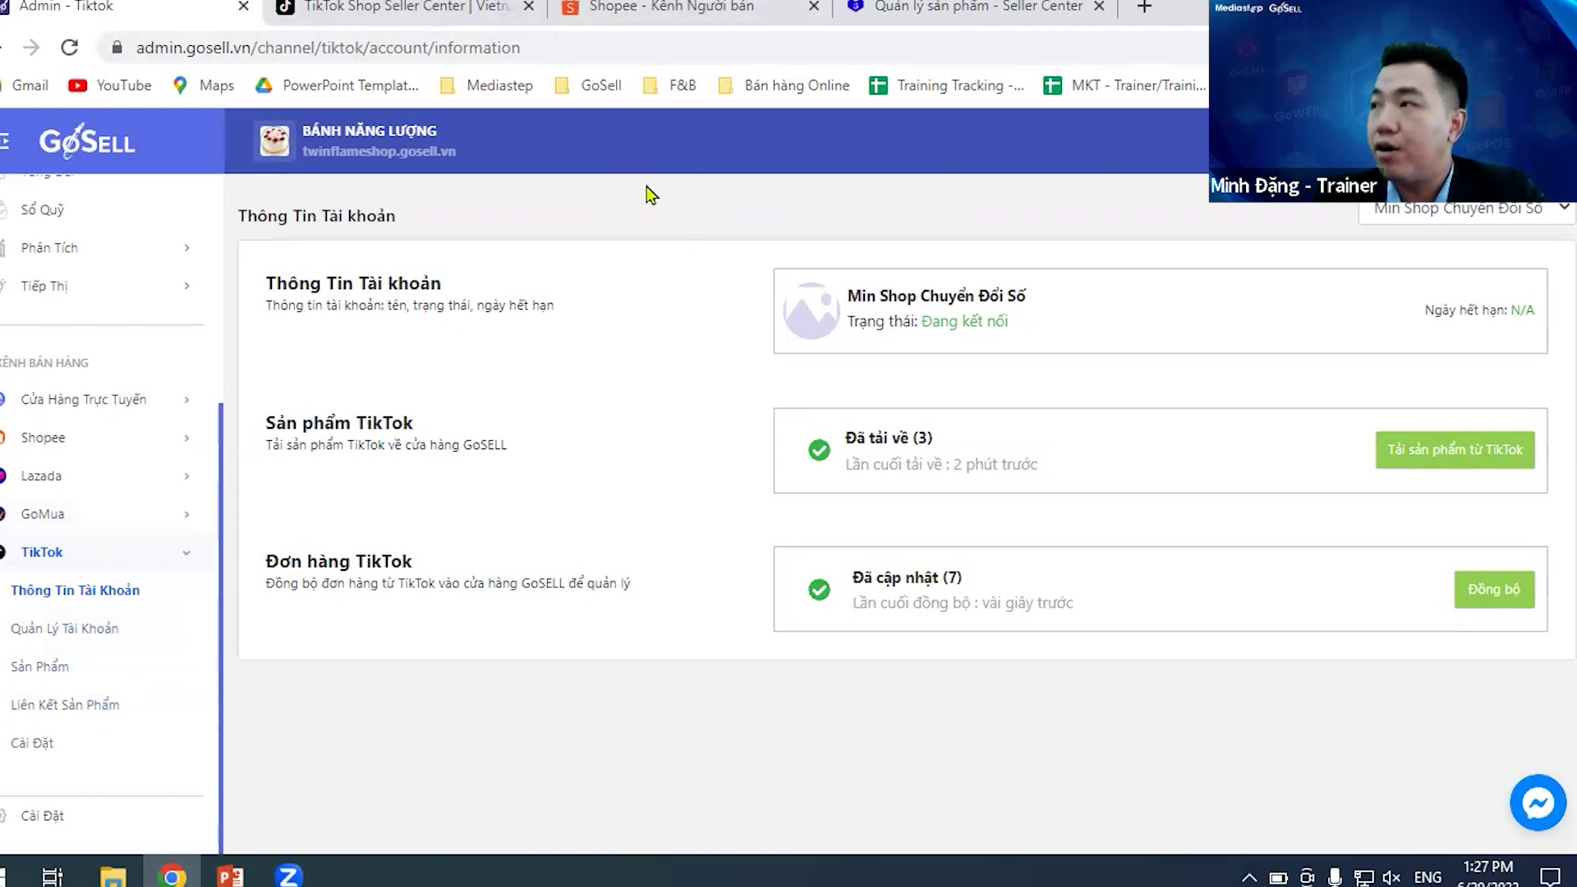
click(374, 7)
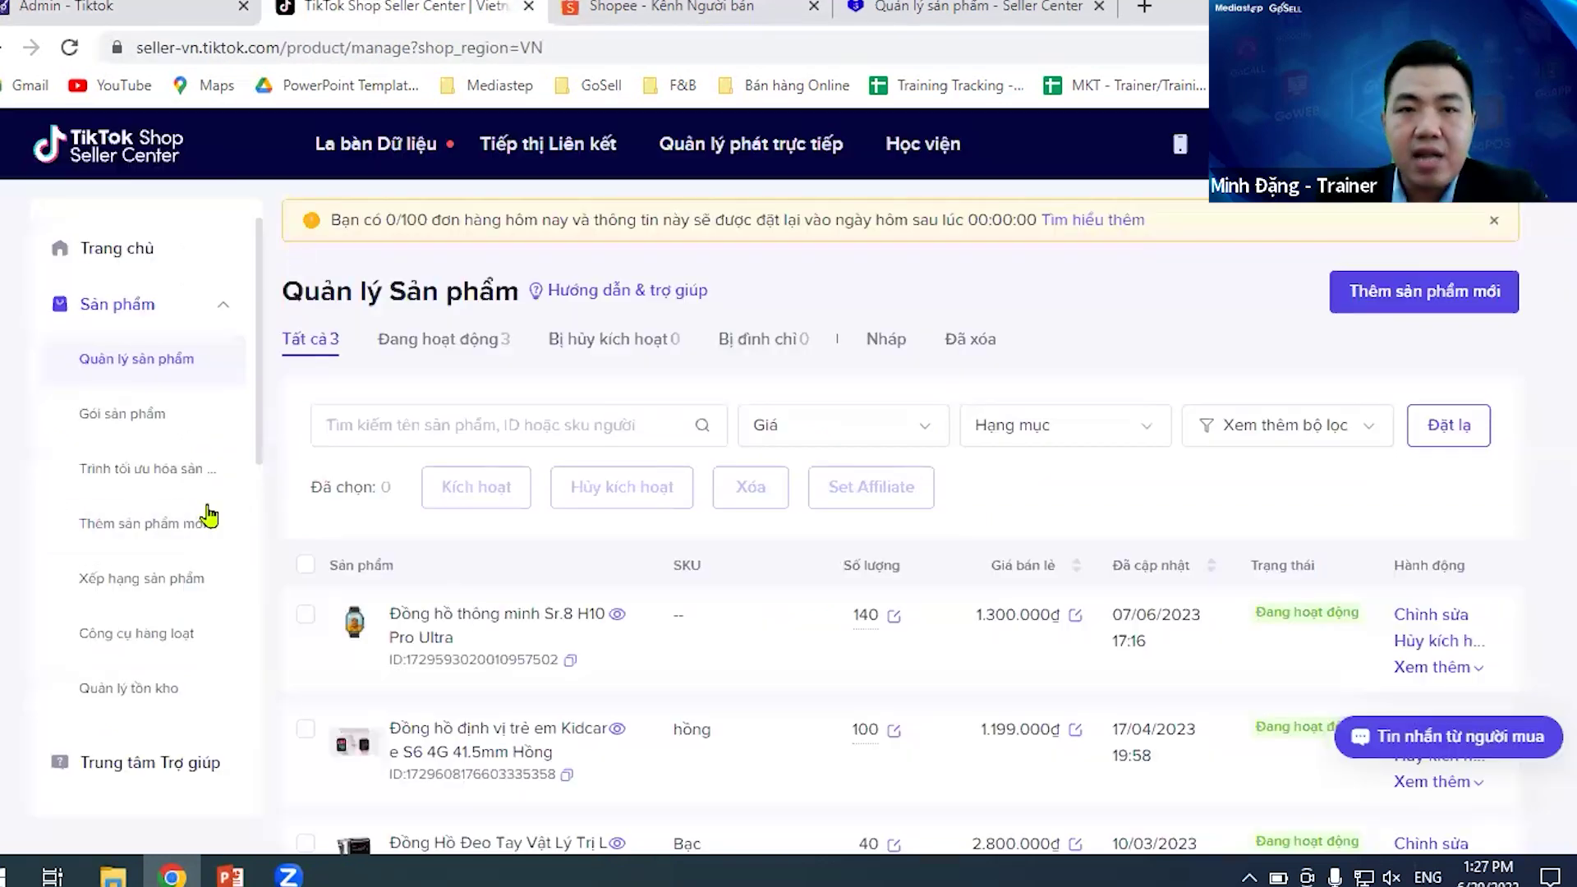
click(140, 4)
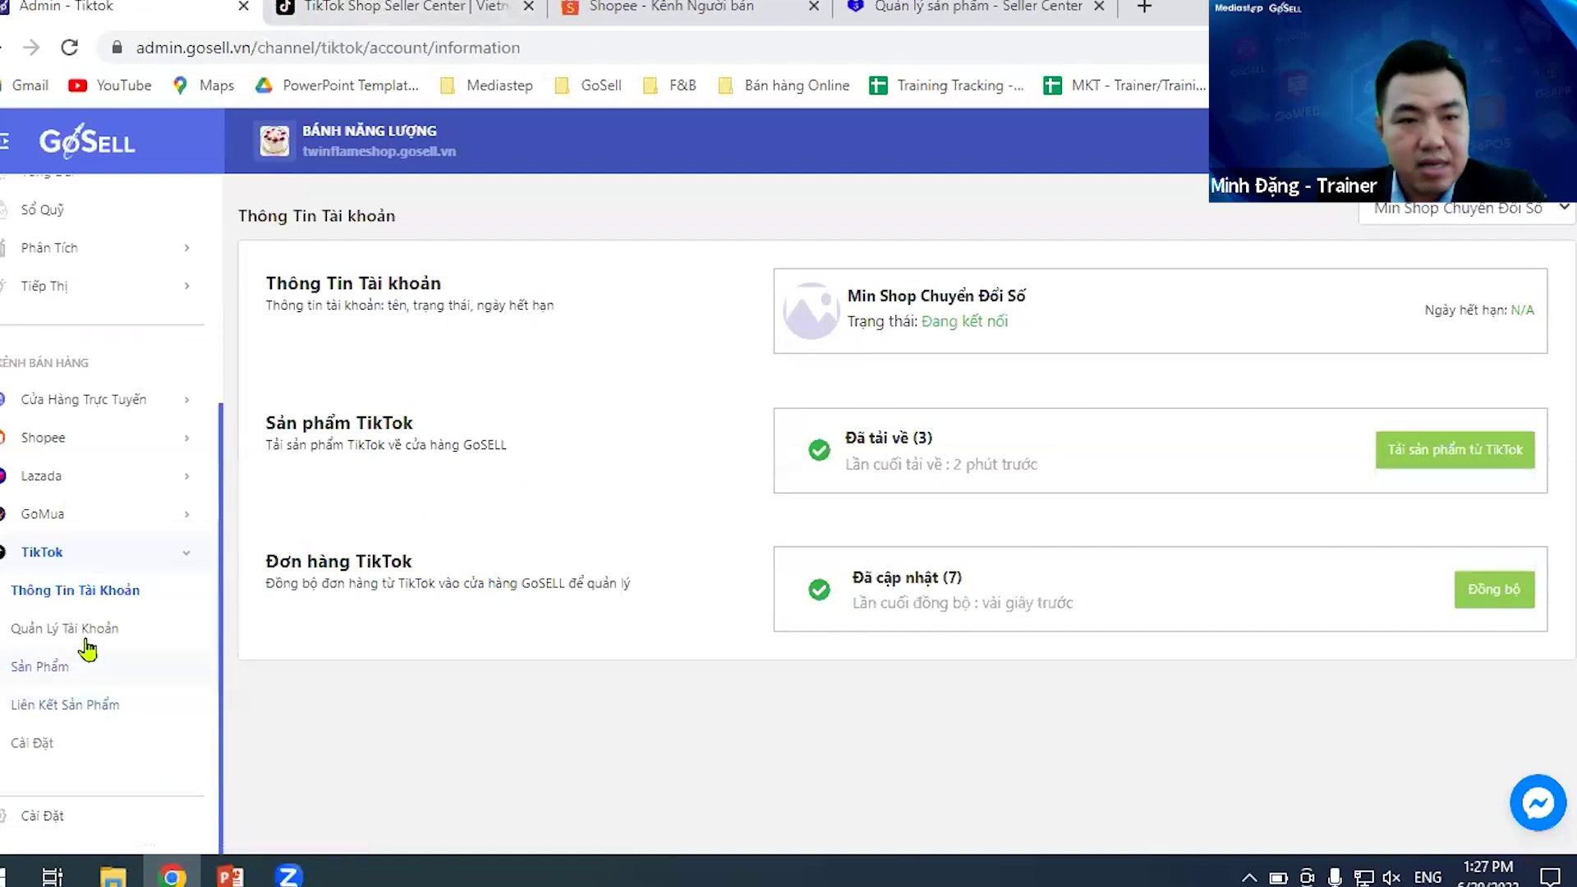
- Confirm automatic stock syncing with TikTok is enabled in Cài Đặt, then return to account management
click(62, 749)
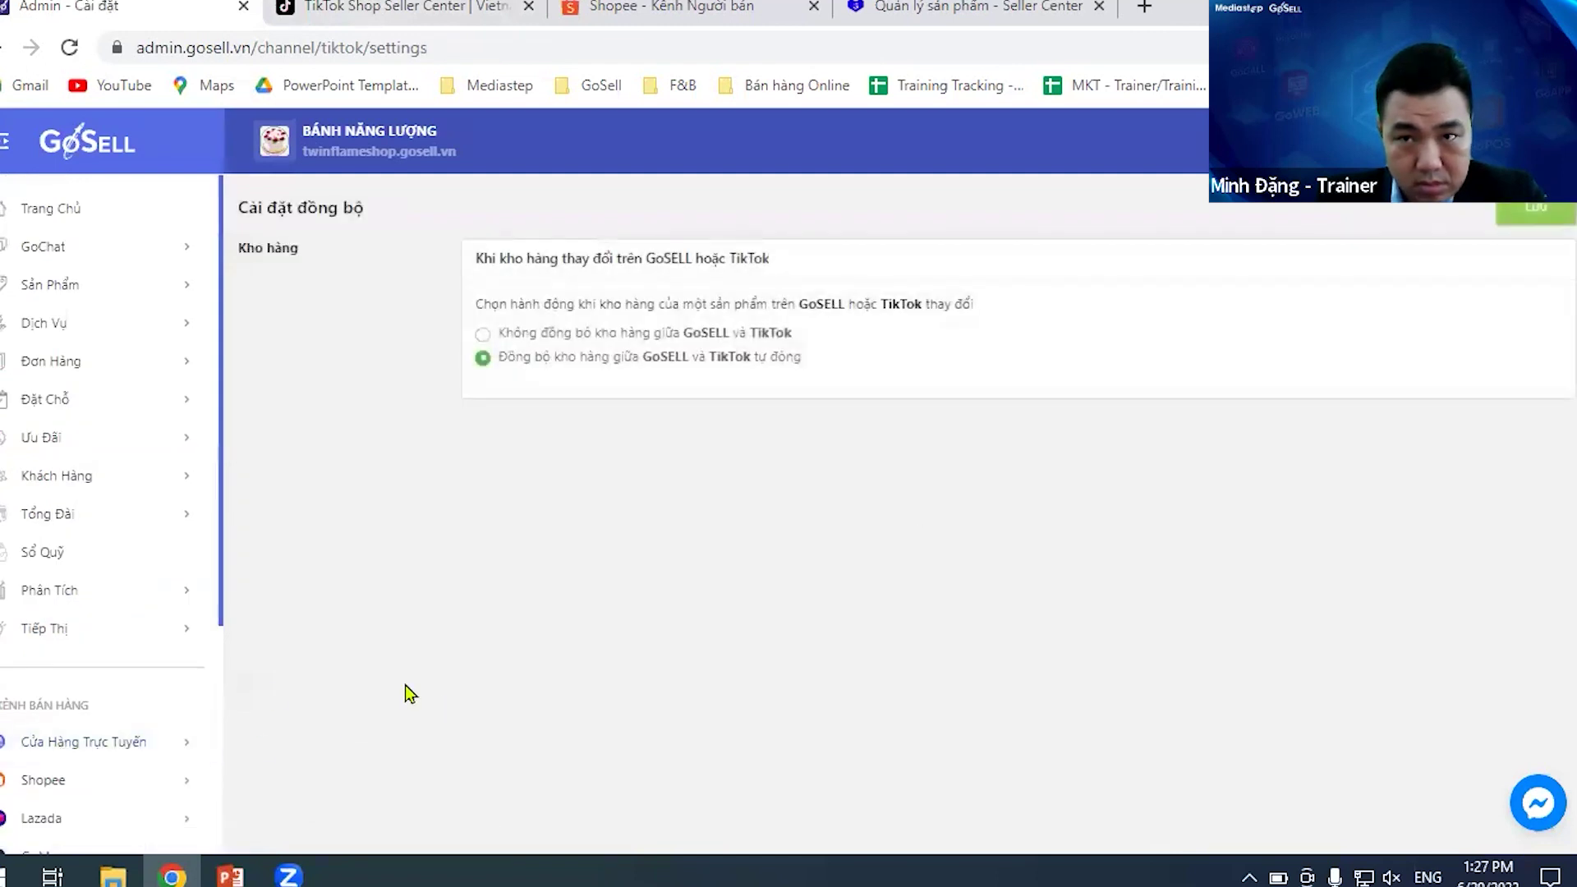
scroll(99, 723, down, 4)
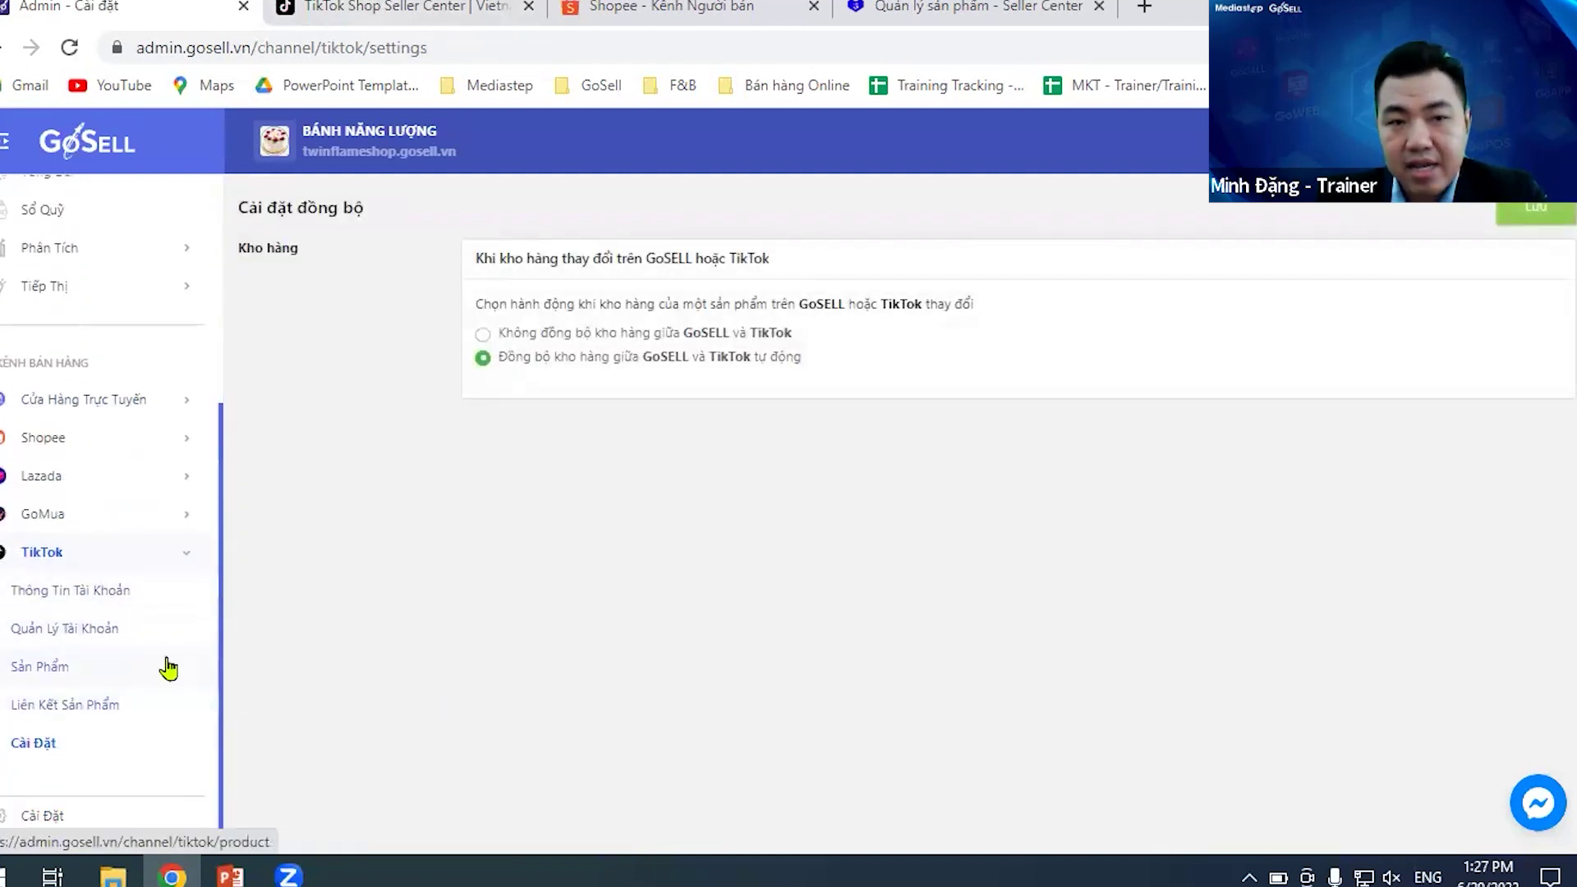
click(116, 631)
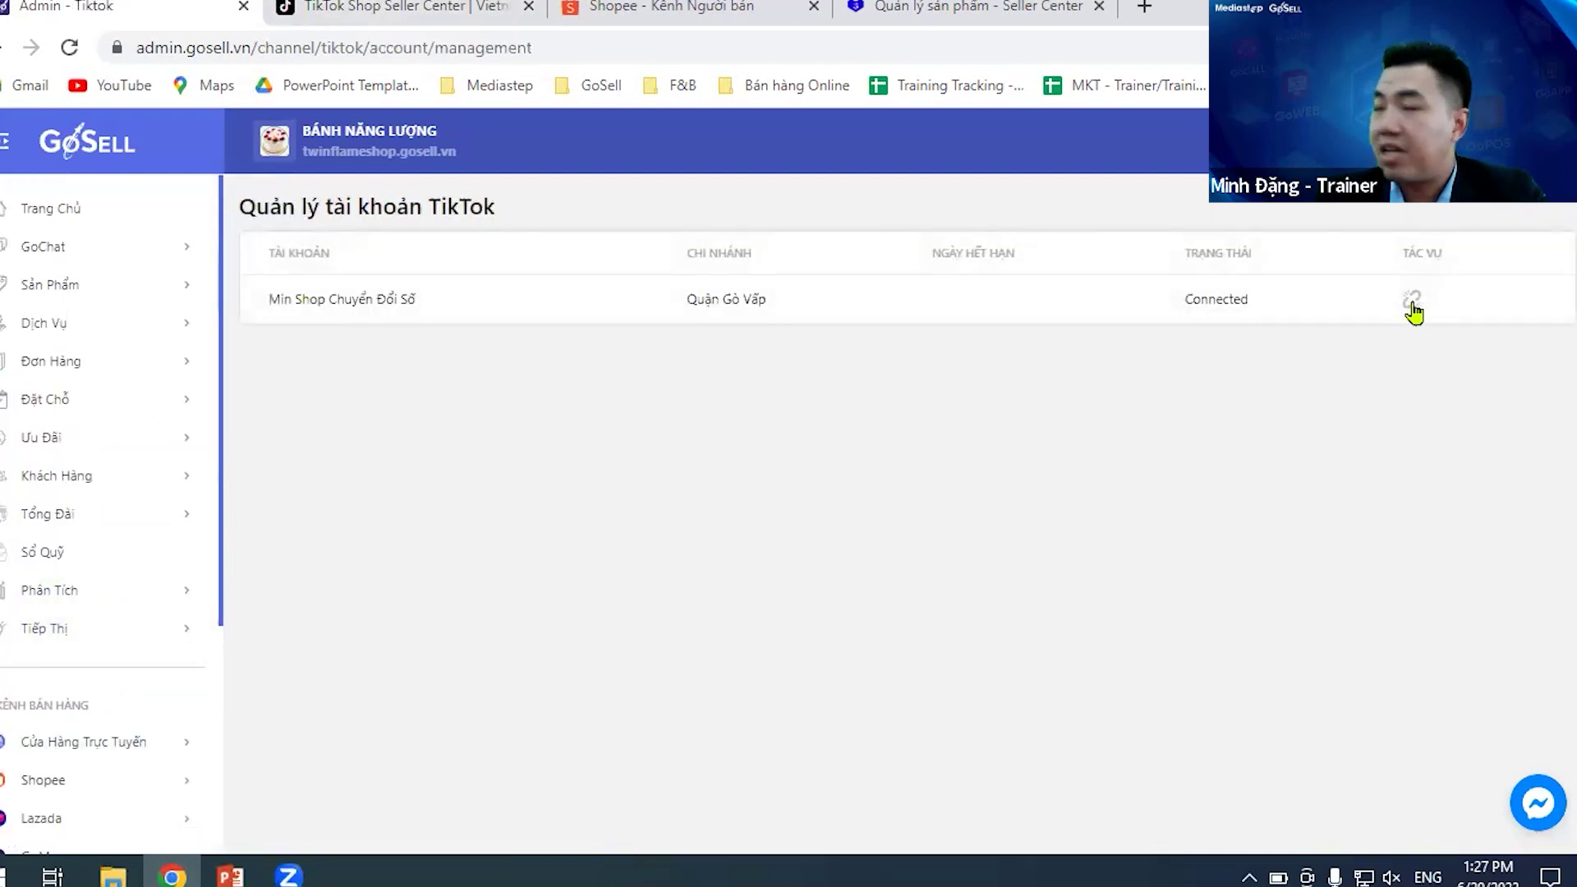
- In TikTok Shop Seller Center, open Ứng dụng & Dịch vụ của tôi to see GoSell PROD authorized
click(404, 7)
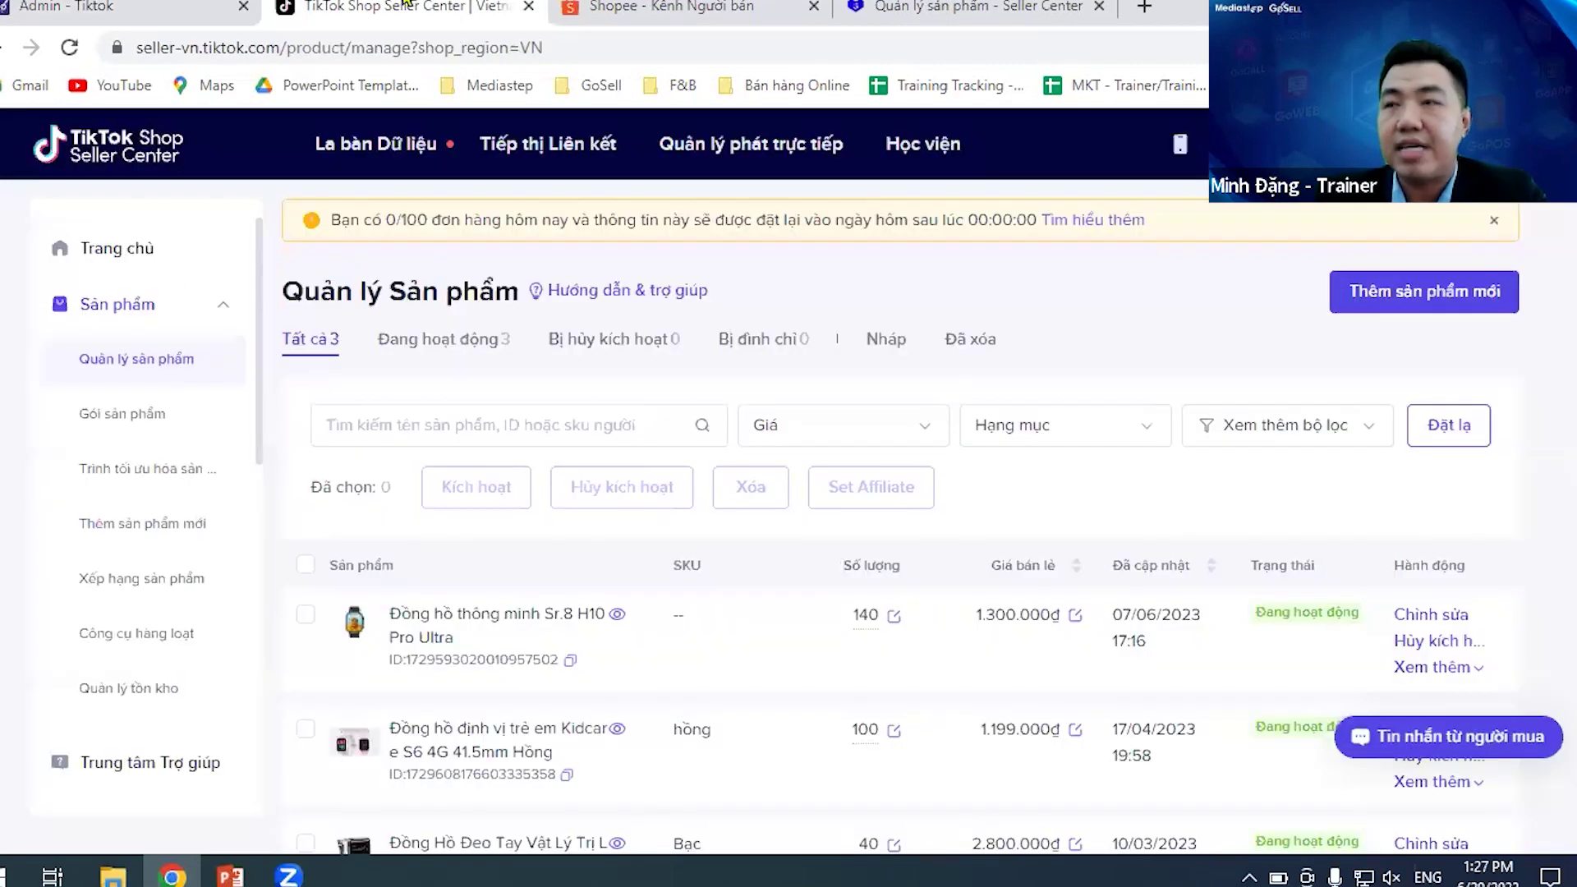
scroll(176, 530, down, 4)
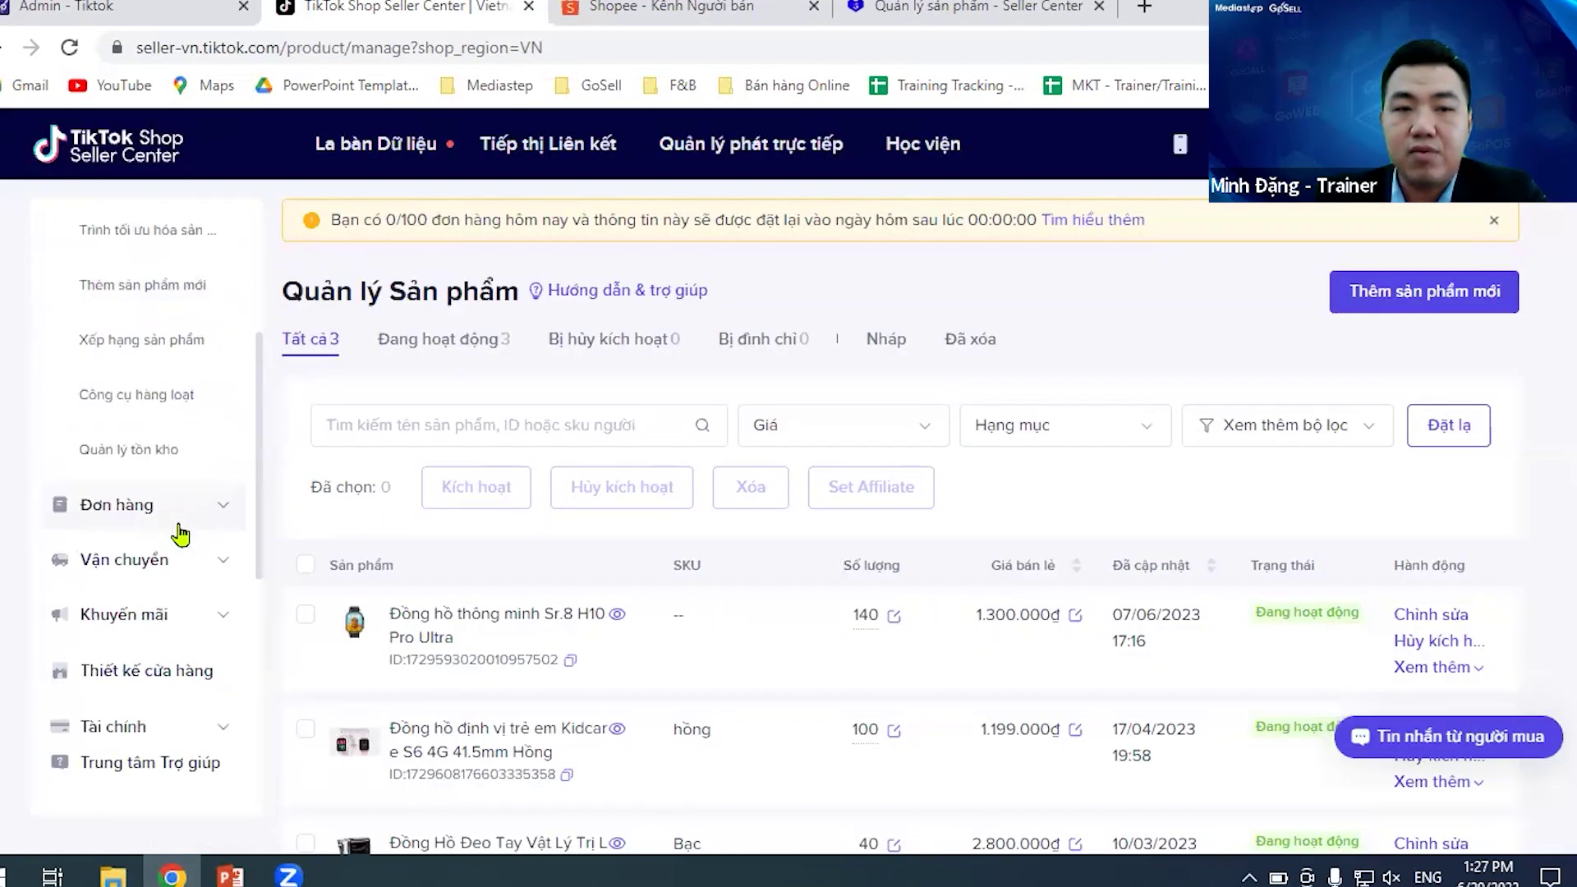
scroll(197, 493, down, 2)
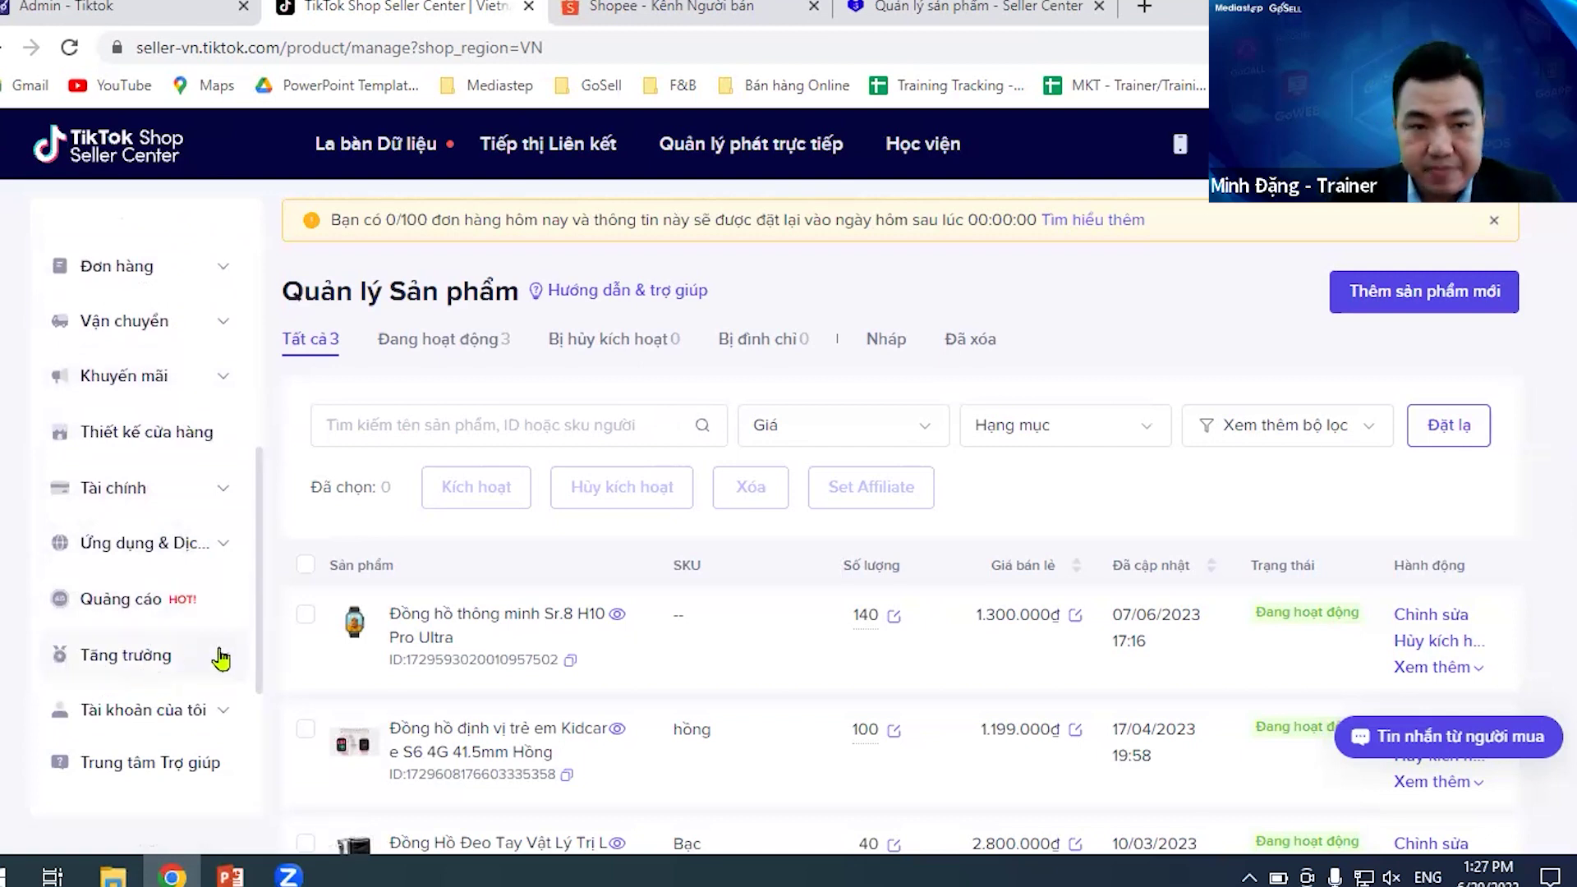
scroll(201, 681, down, 1)
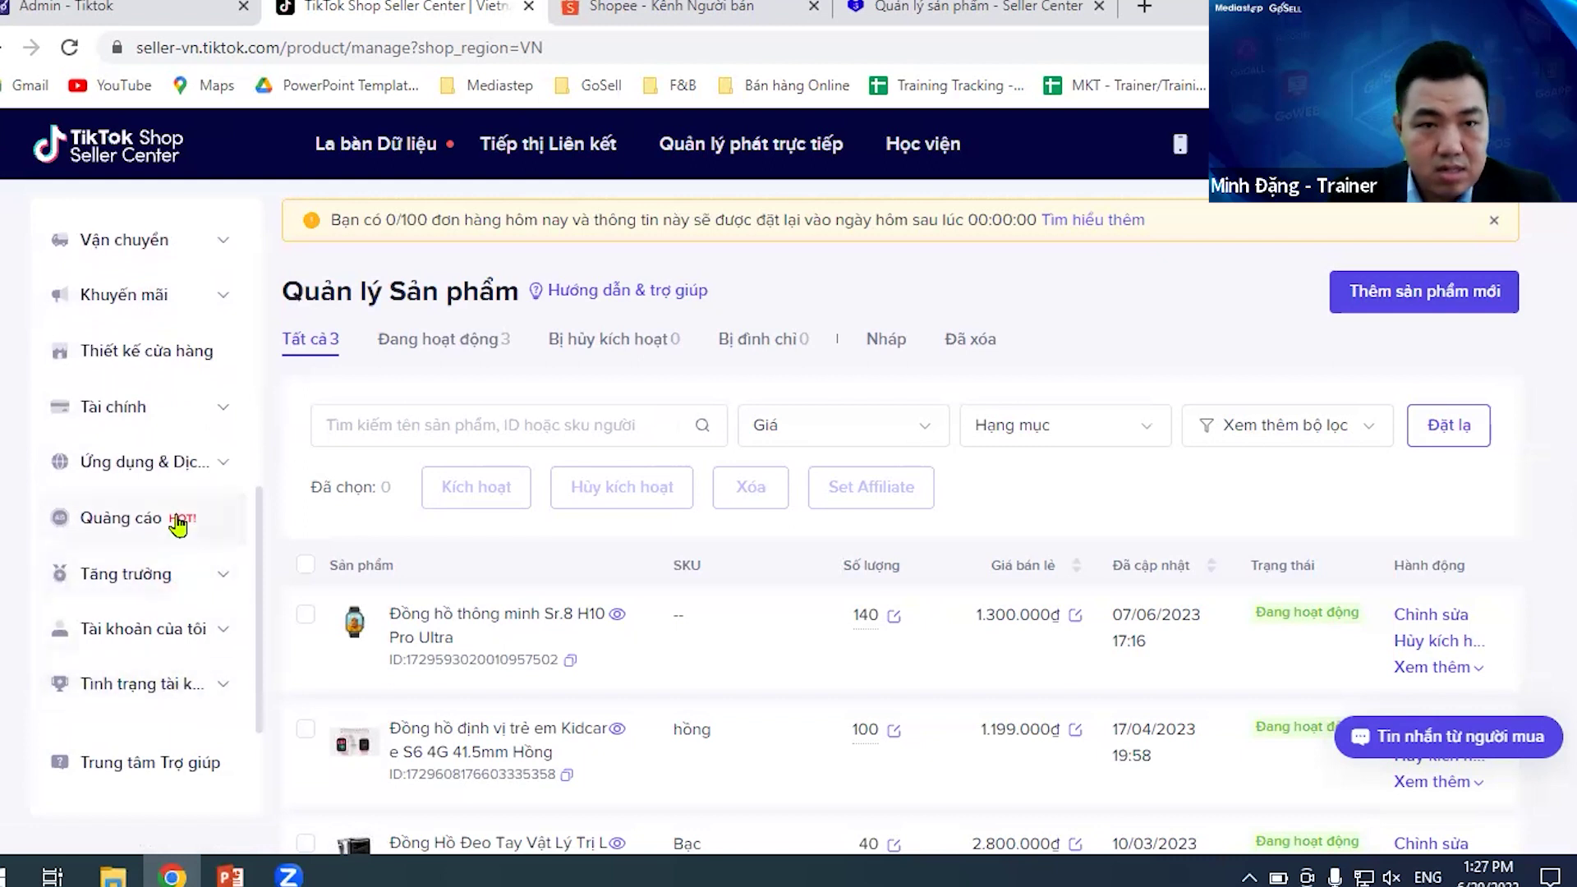
click(196, 472)
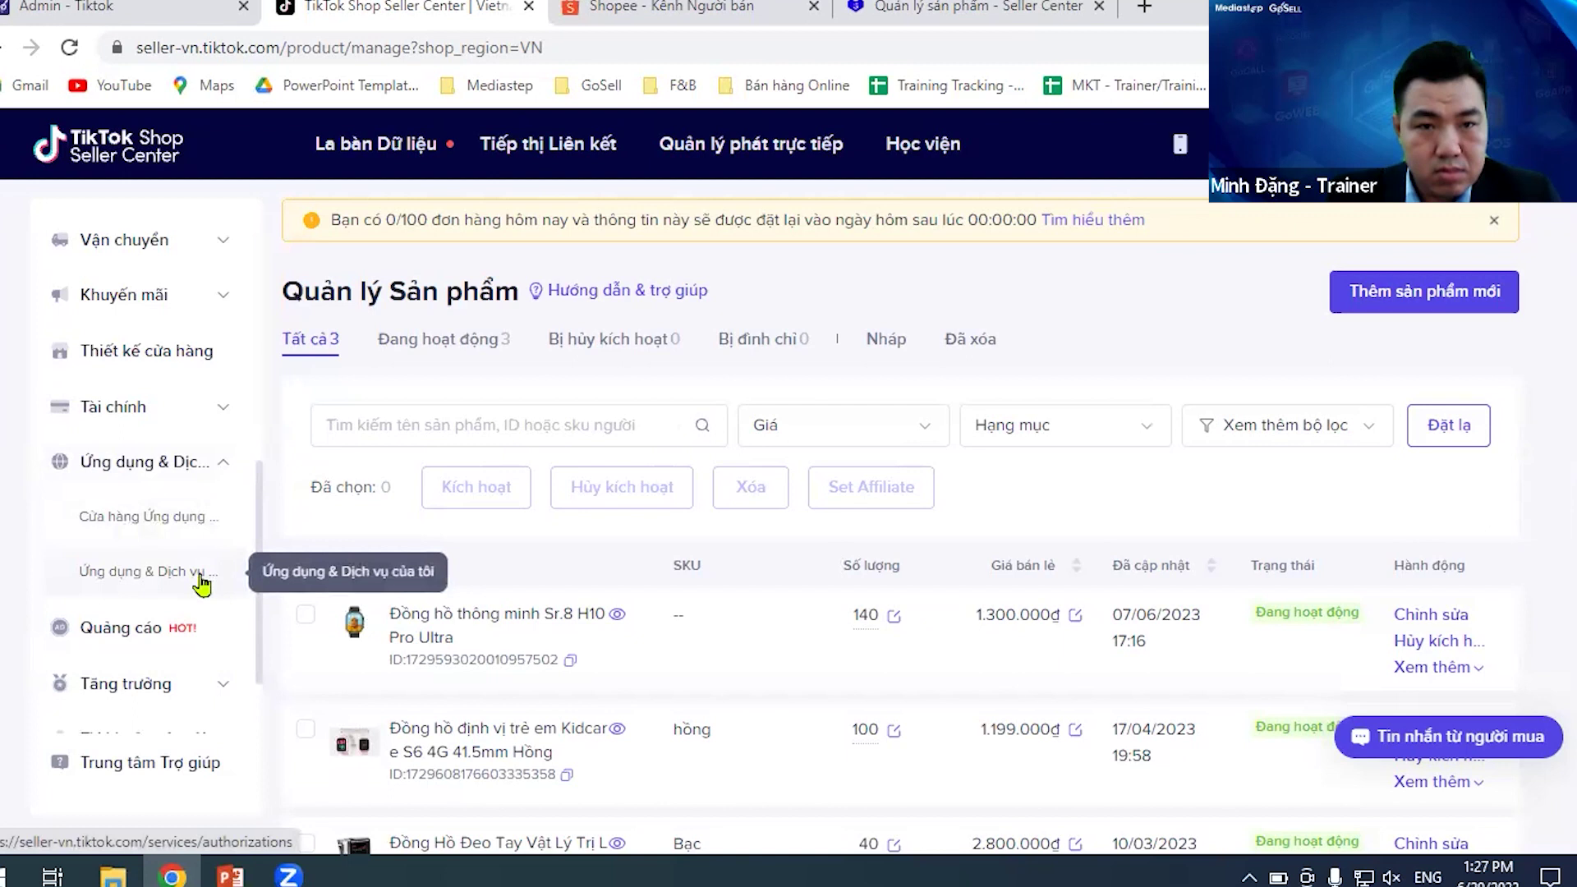
scroll(202, 583, down, 3)
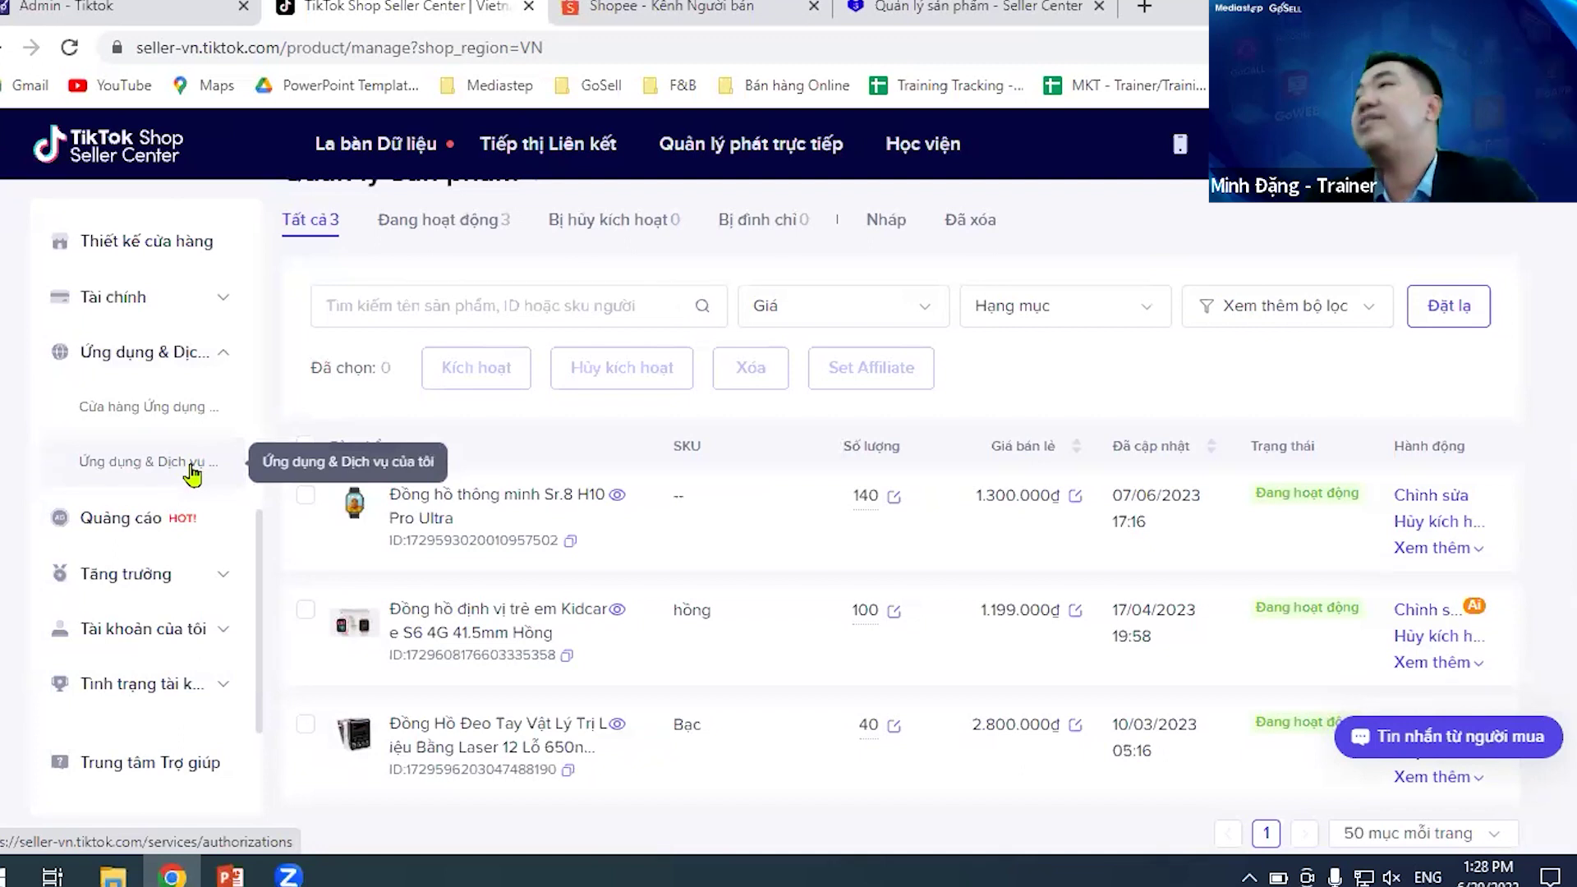
click(193, 472)
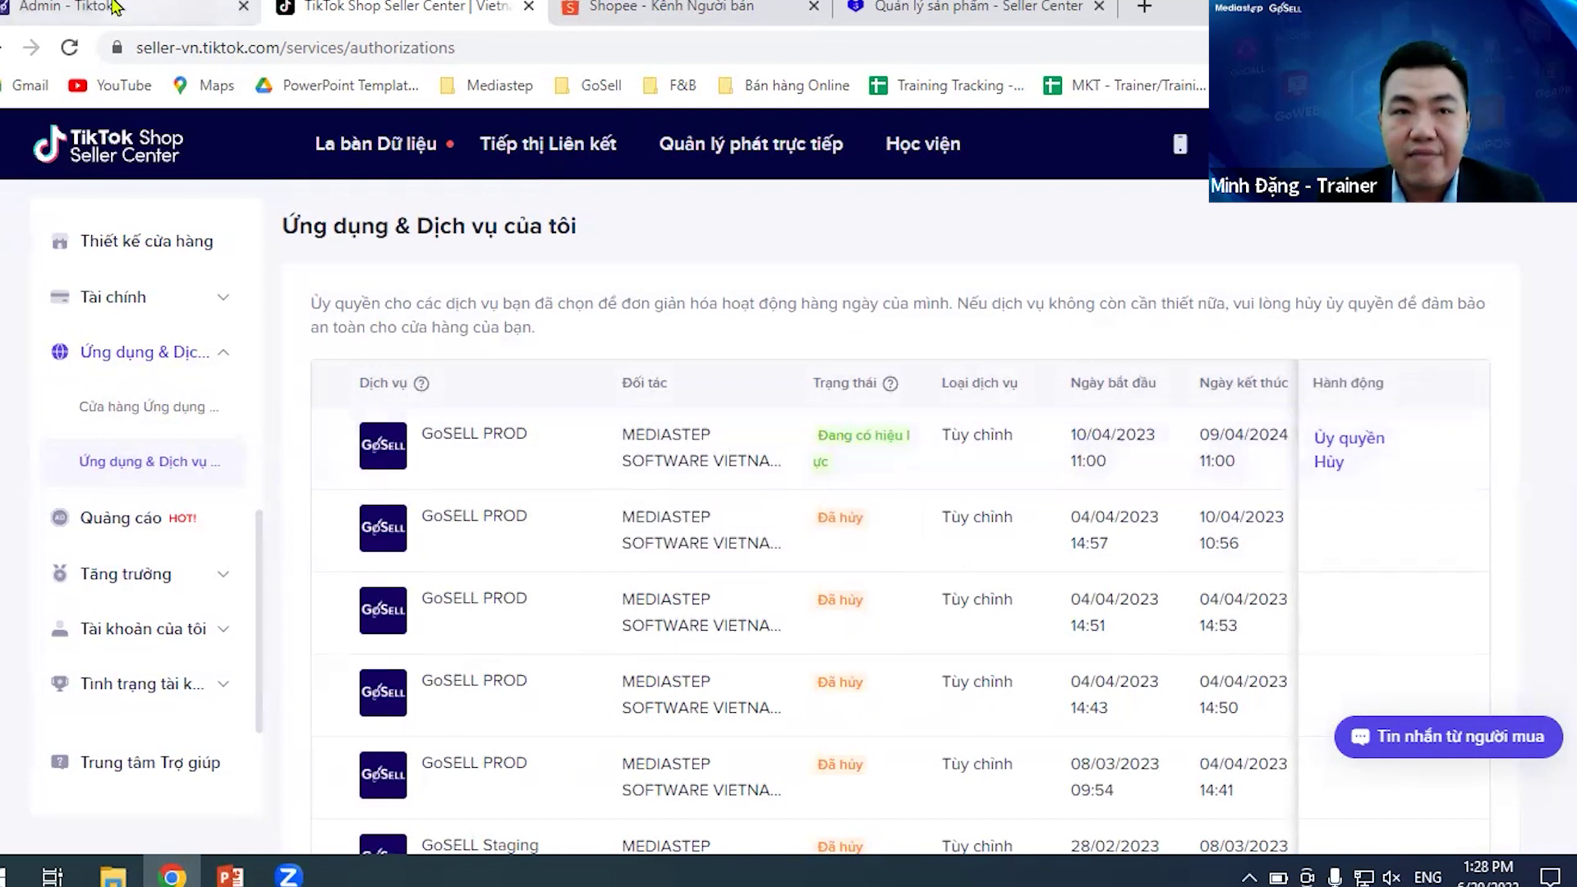
- Compare the authorization with GoSell's TikTok account page showing the shop Connected
key(ctrl+1)
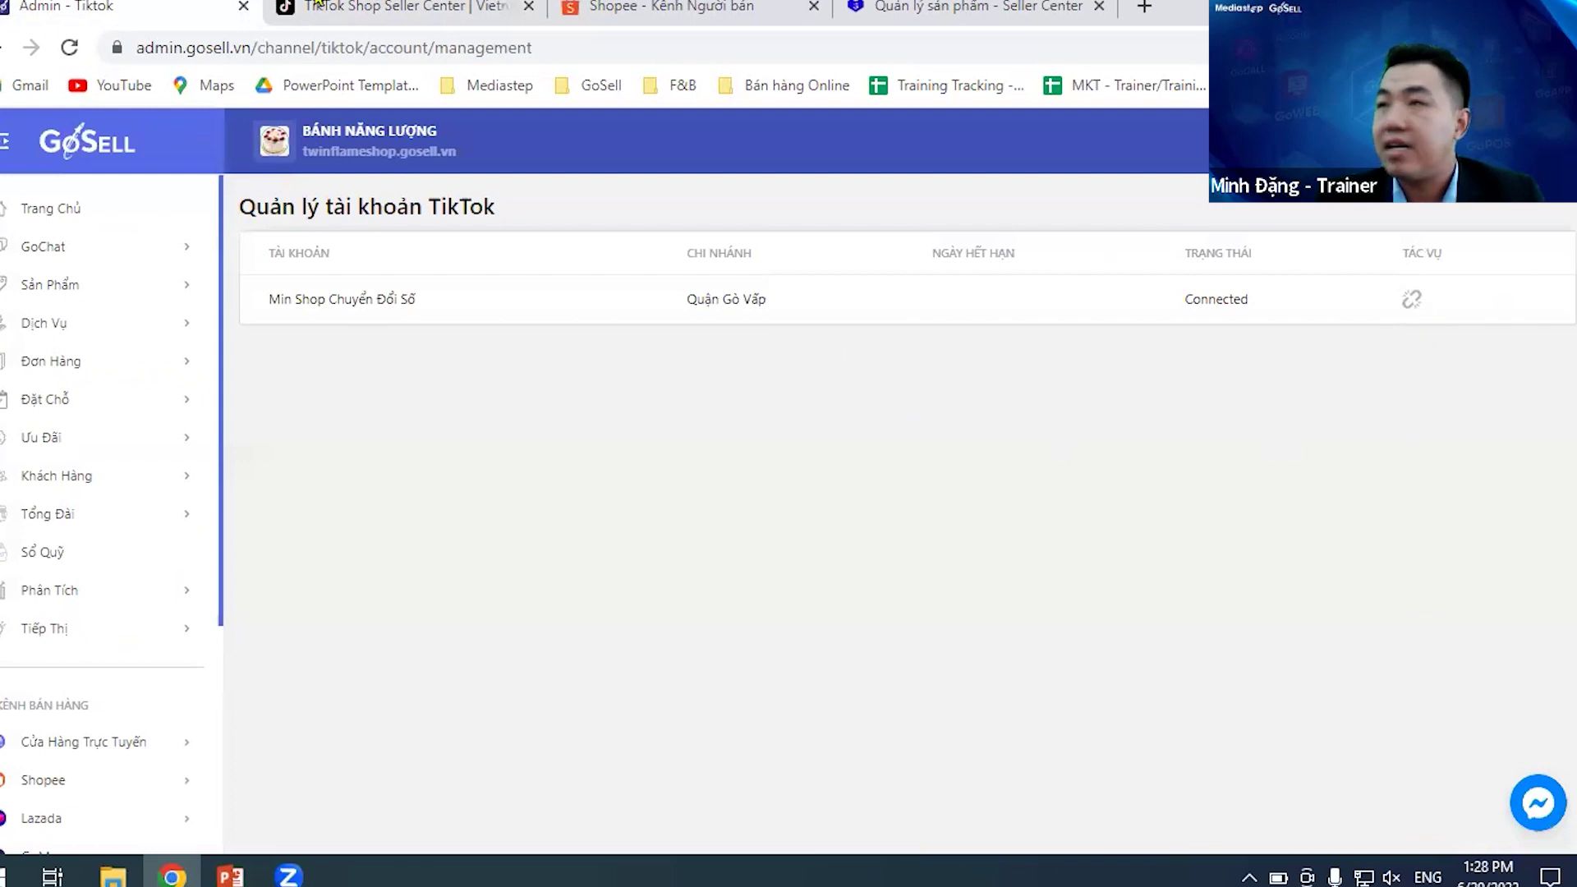
key(ctrl+2)
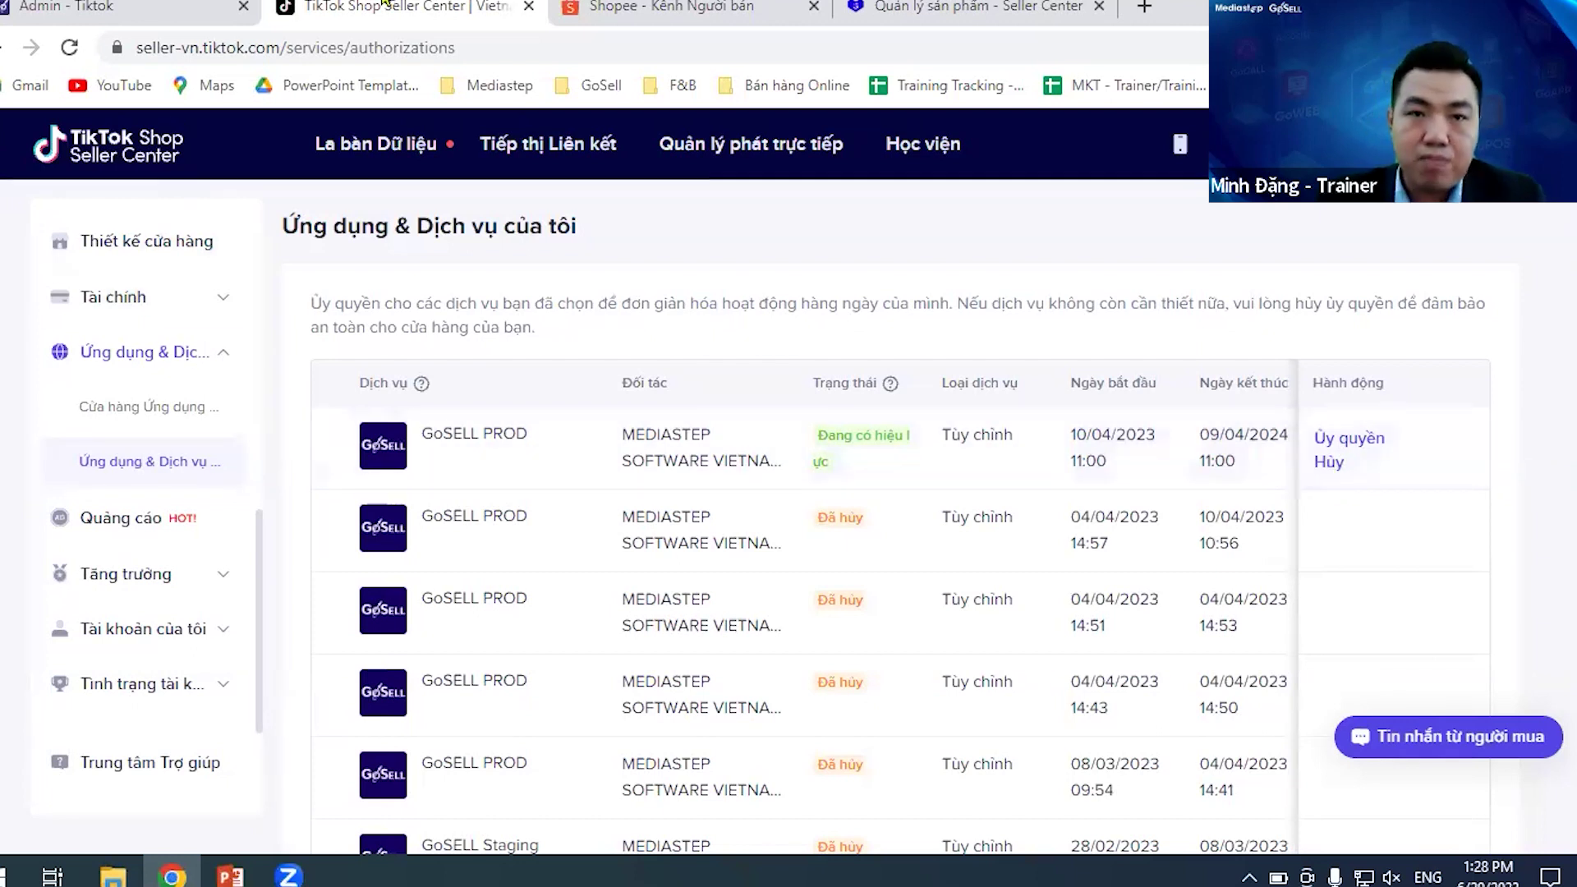
click(197, 7)
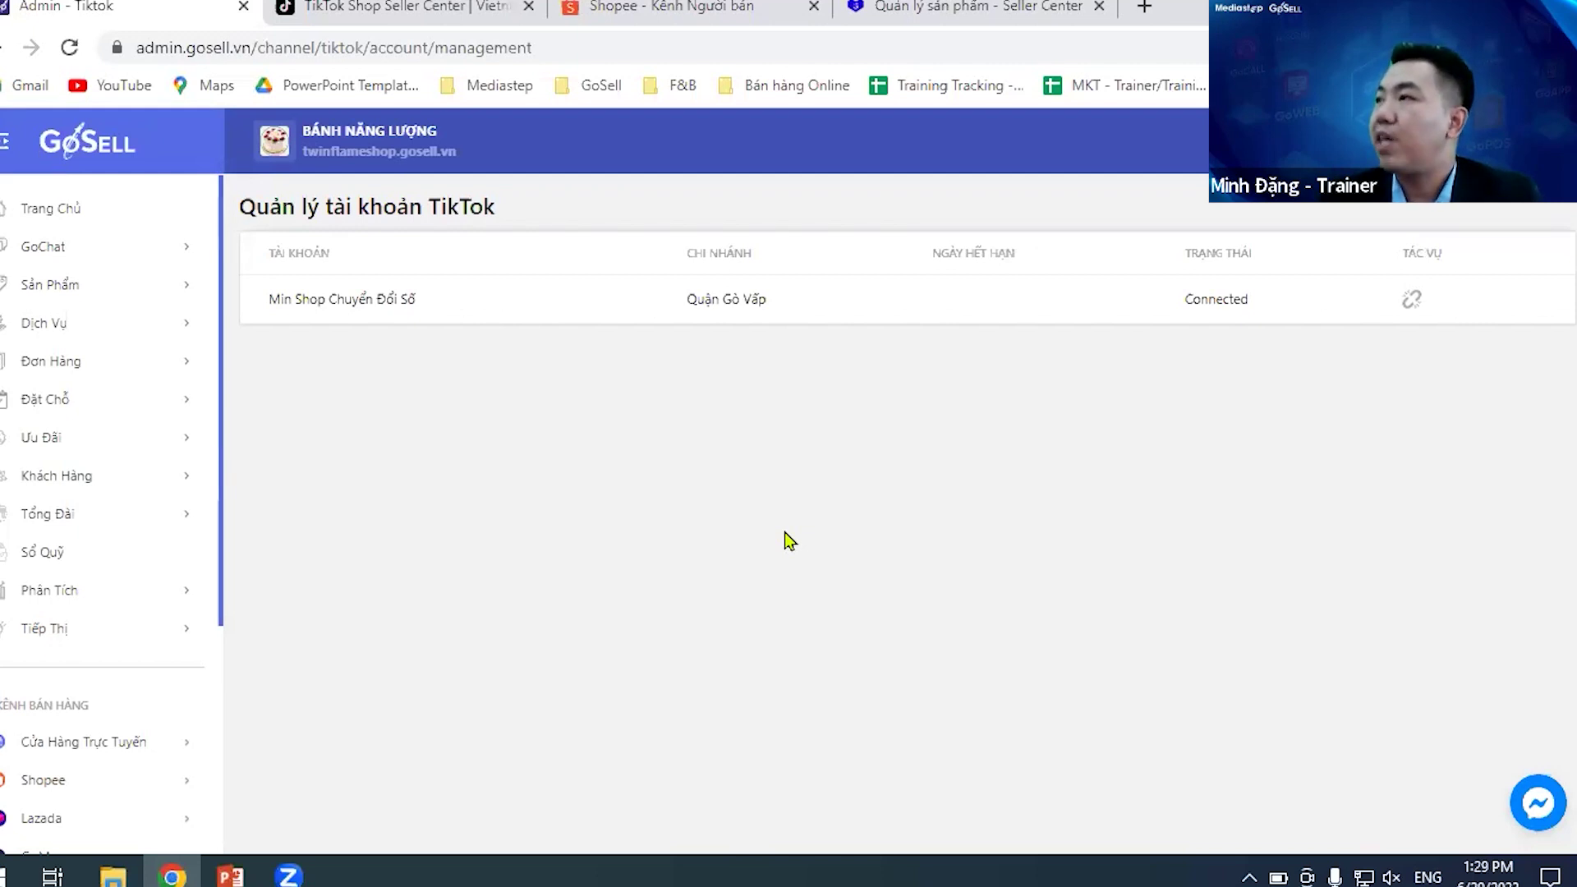
scroll(119, 654, down, 4)
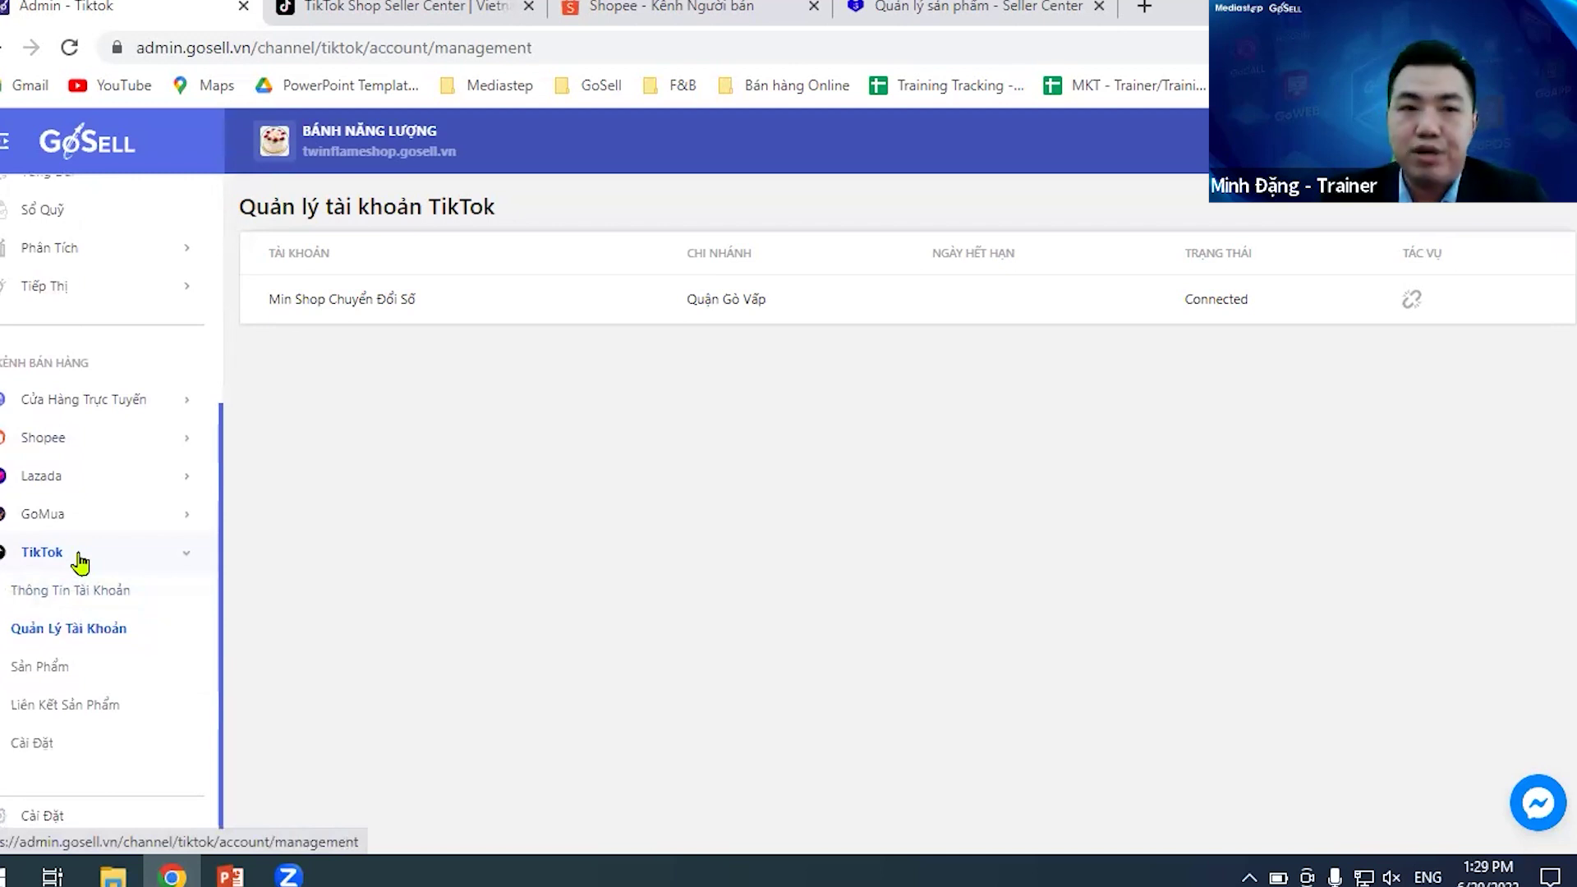
click(80, 563)
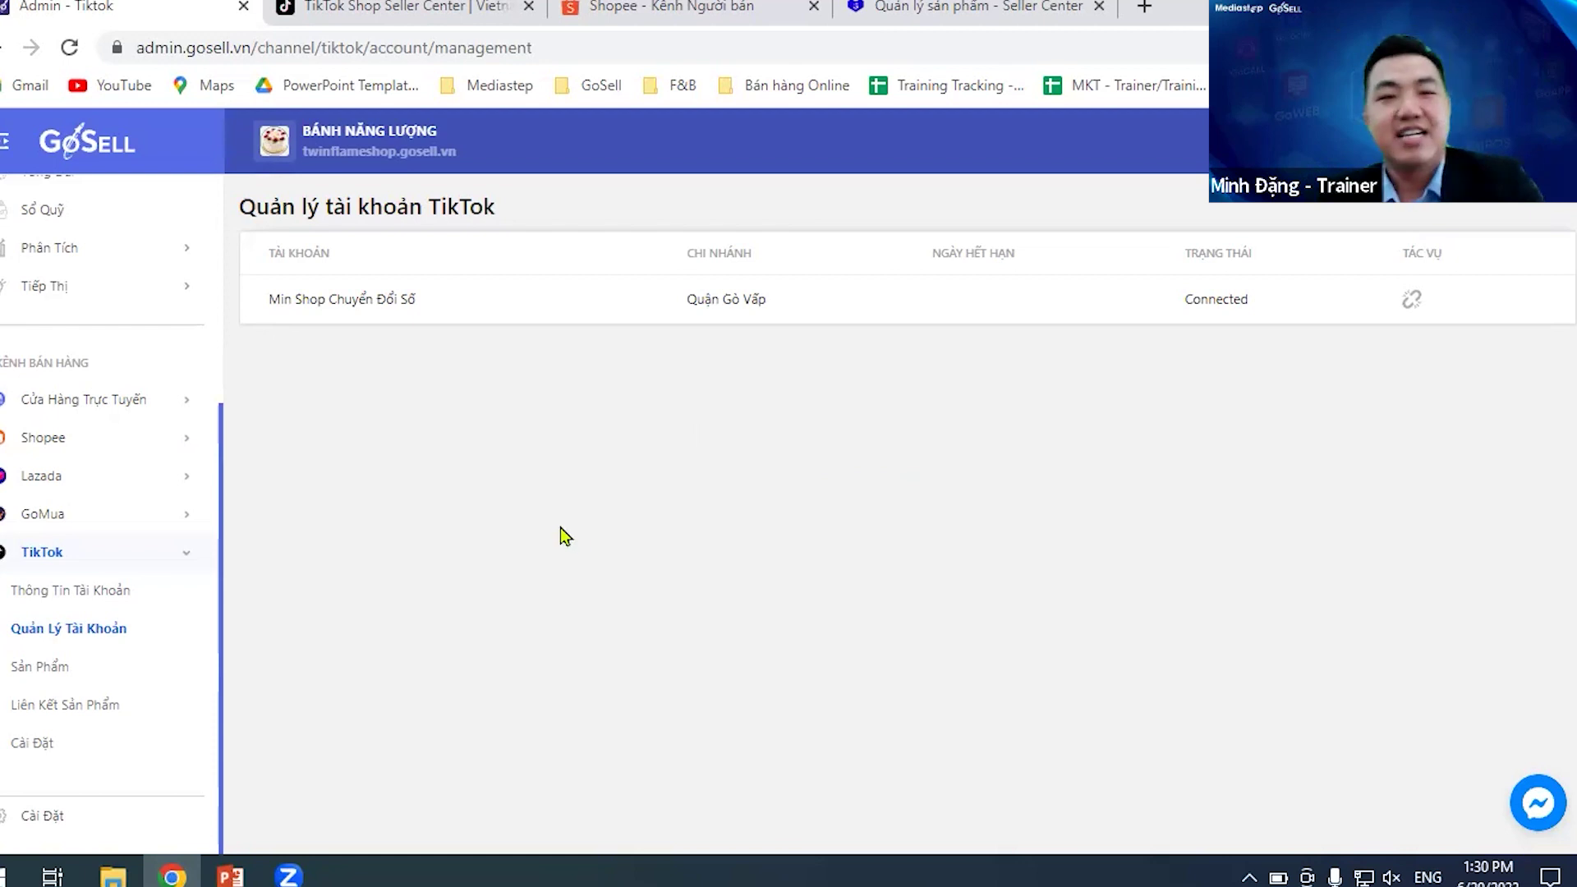
- Try adding another Shopee account, hit the 2/2 account limit notice, then try again
click(82, 451)
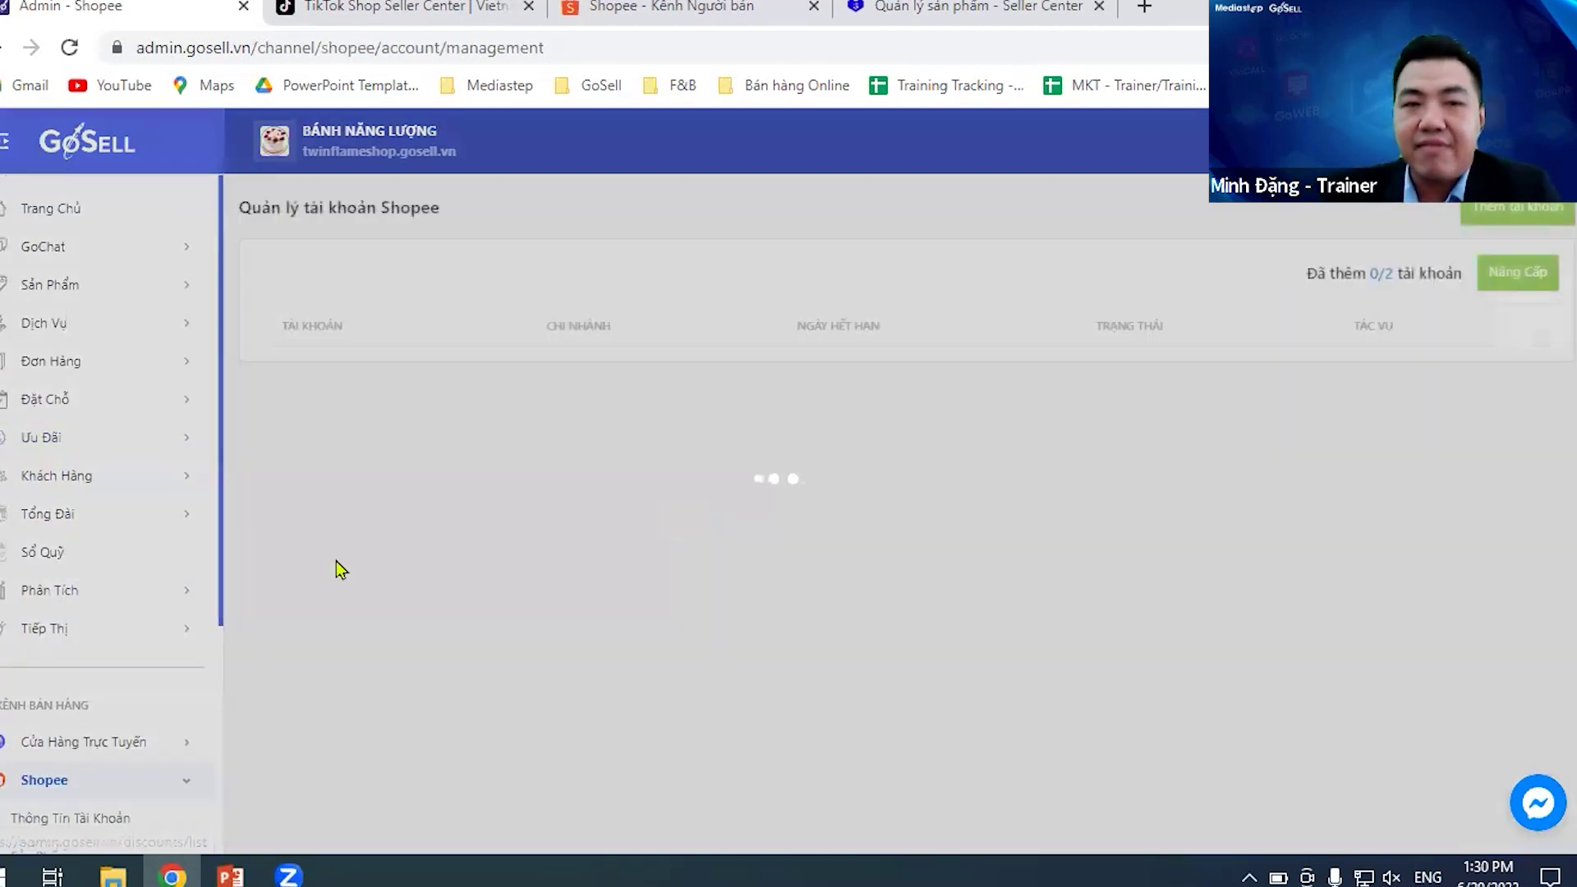
scroll(26, 686, down, 4)
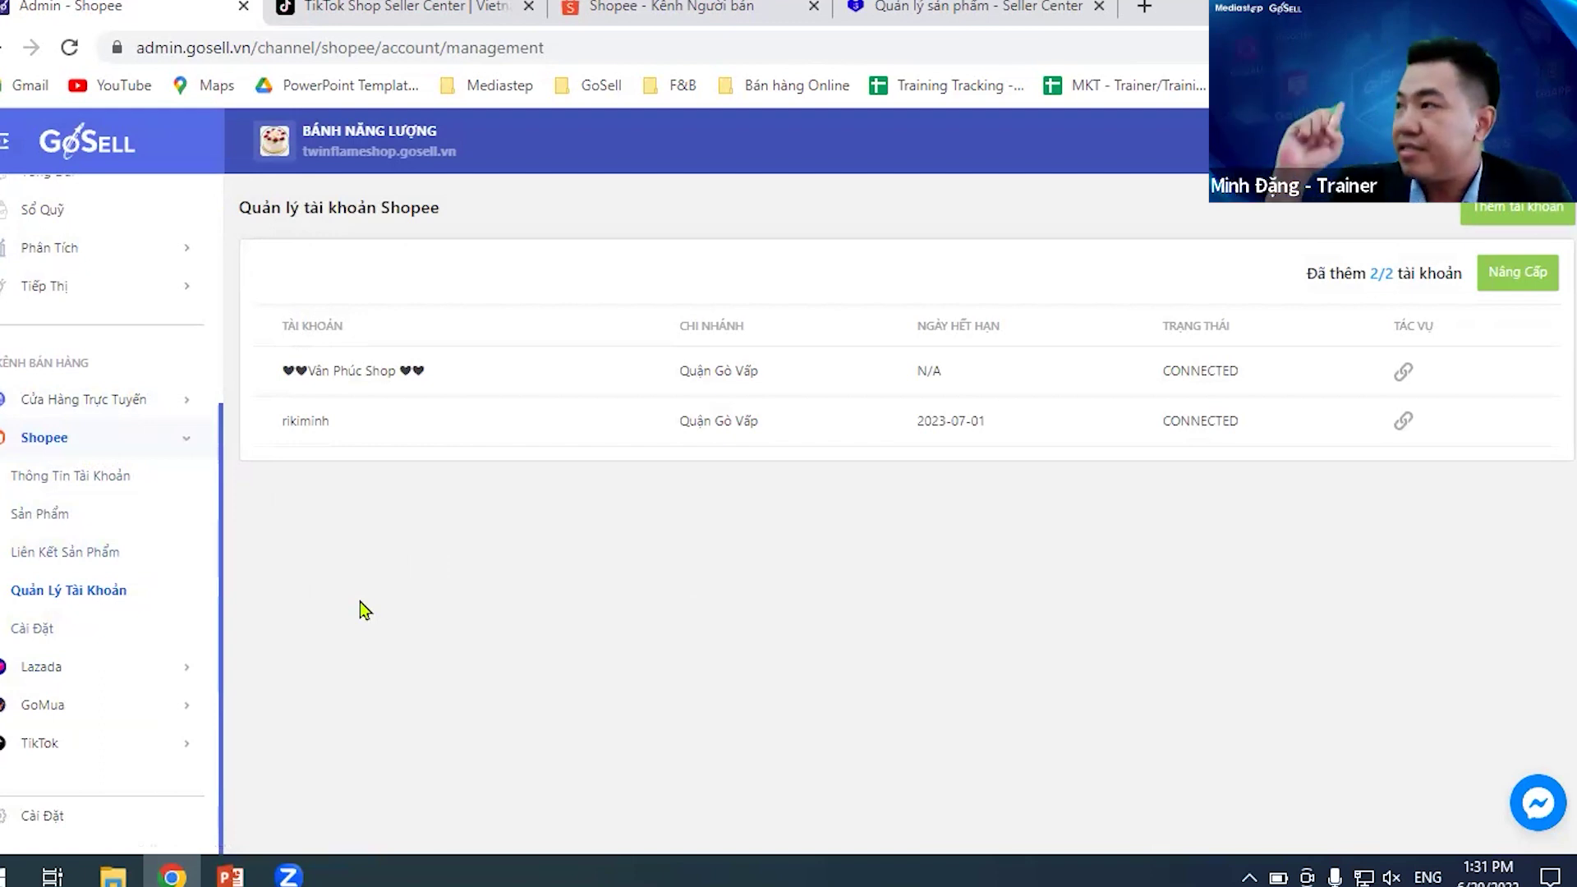
click(1516, 211)
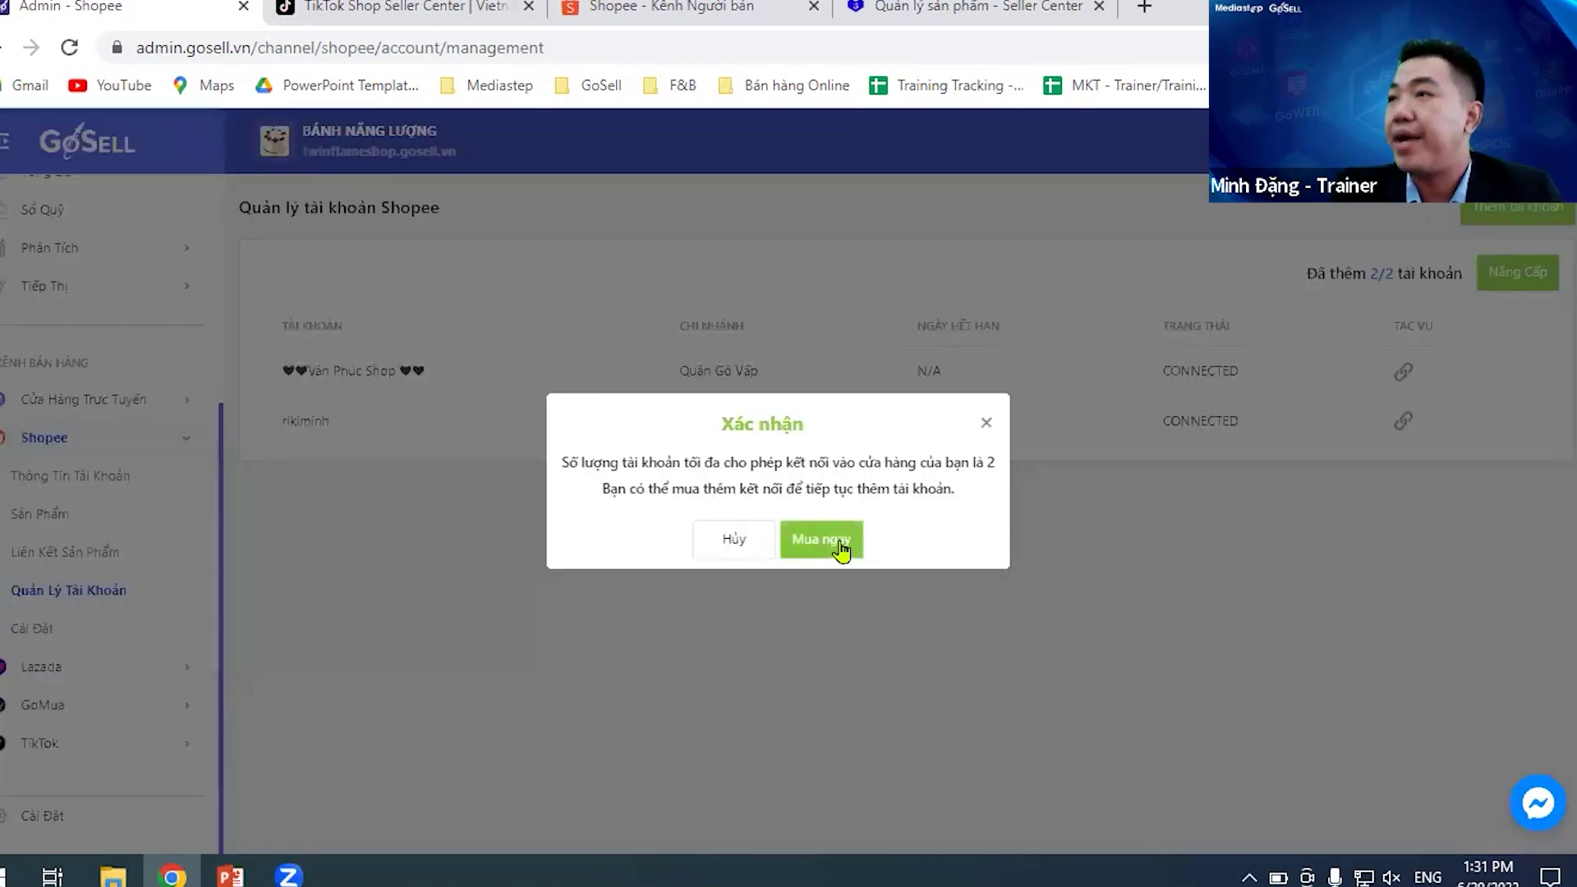
click(988, 425)
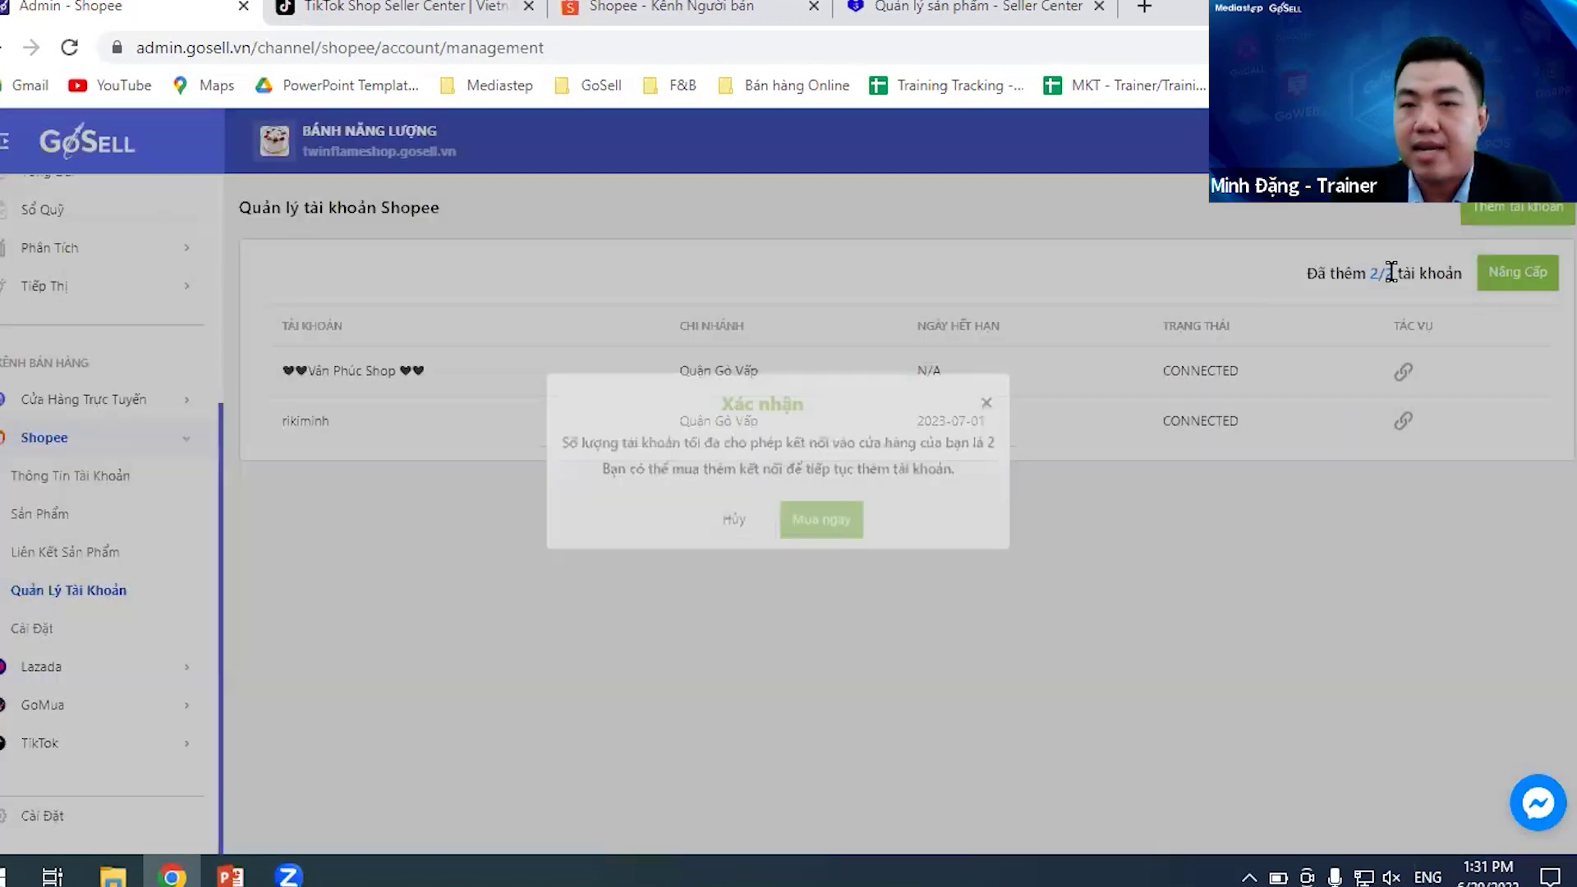
drag(1366, 279, 1412, 273)
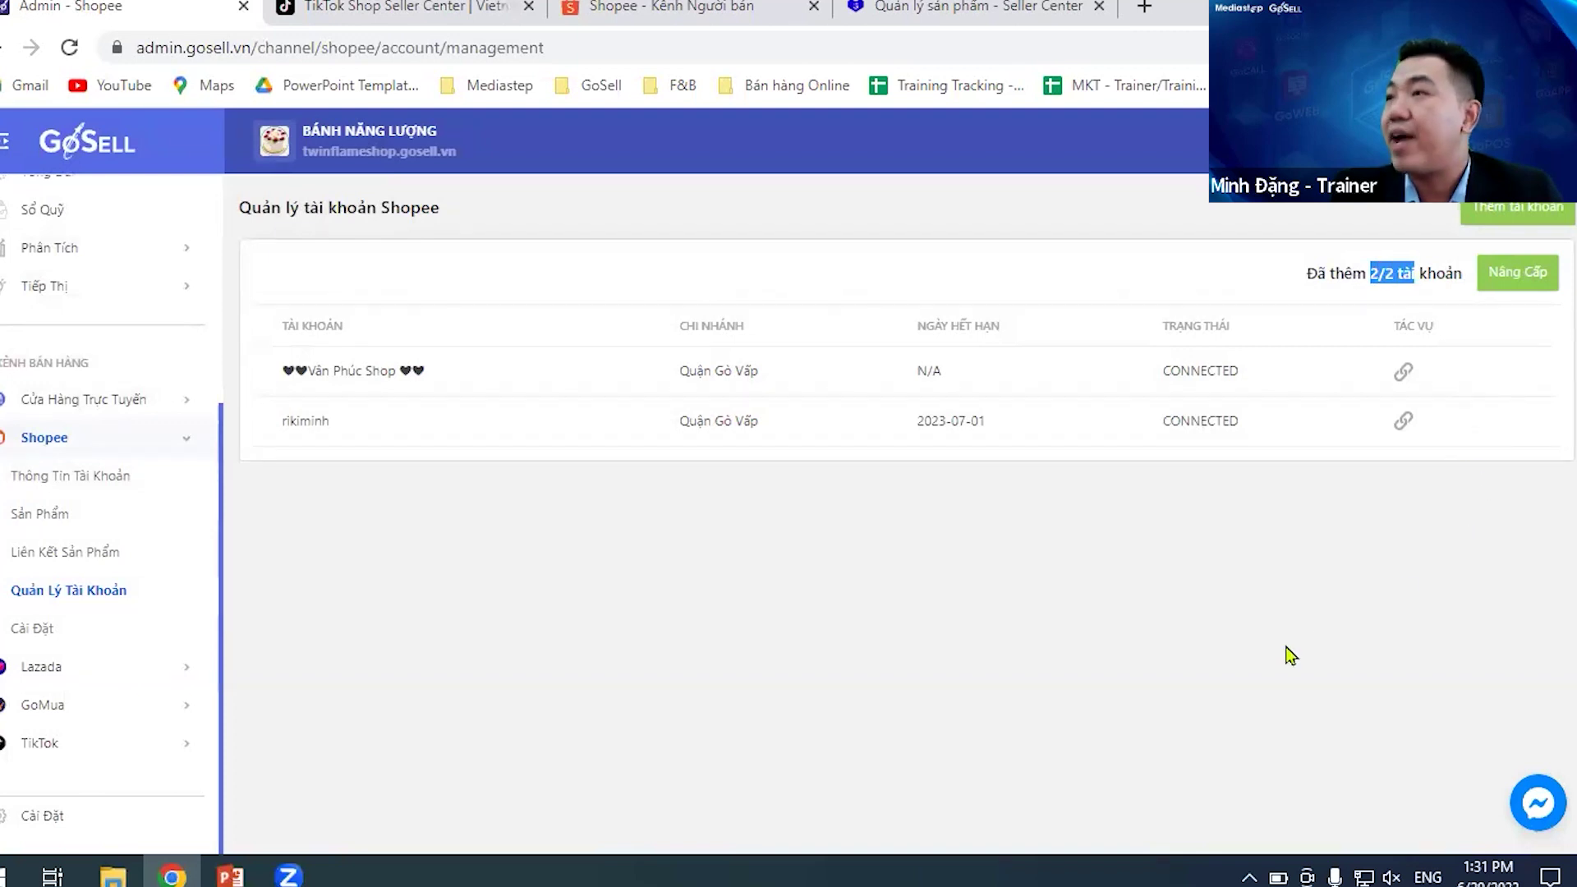
click(1274, 678)
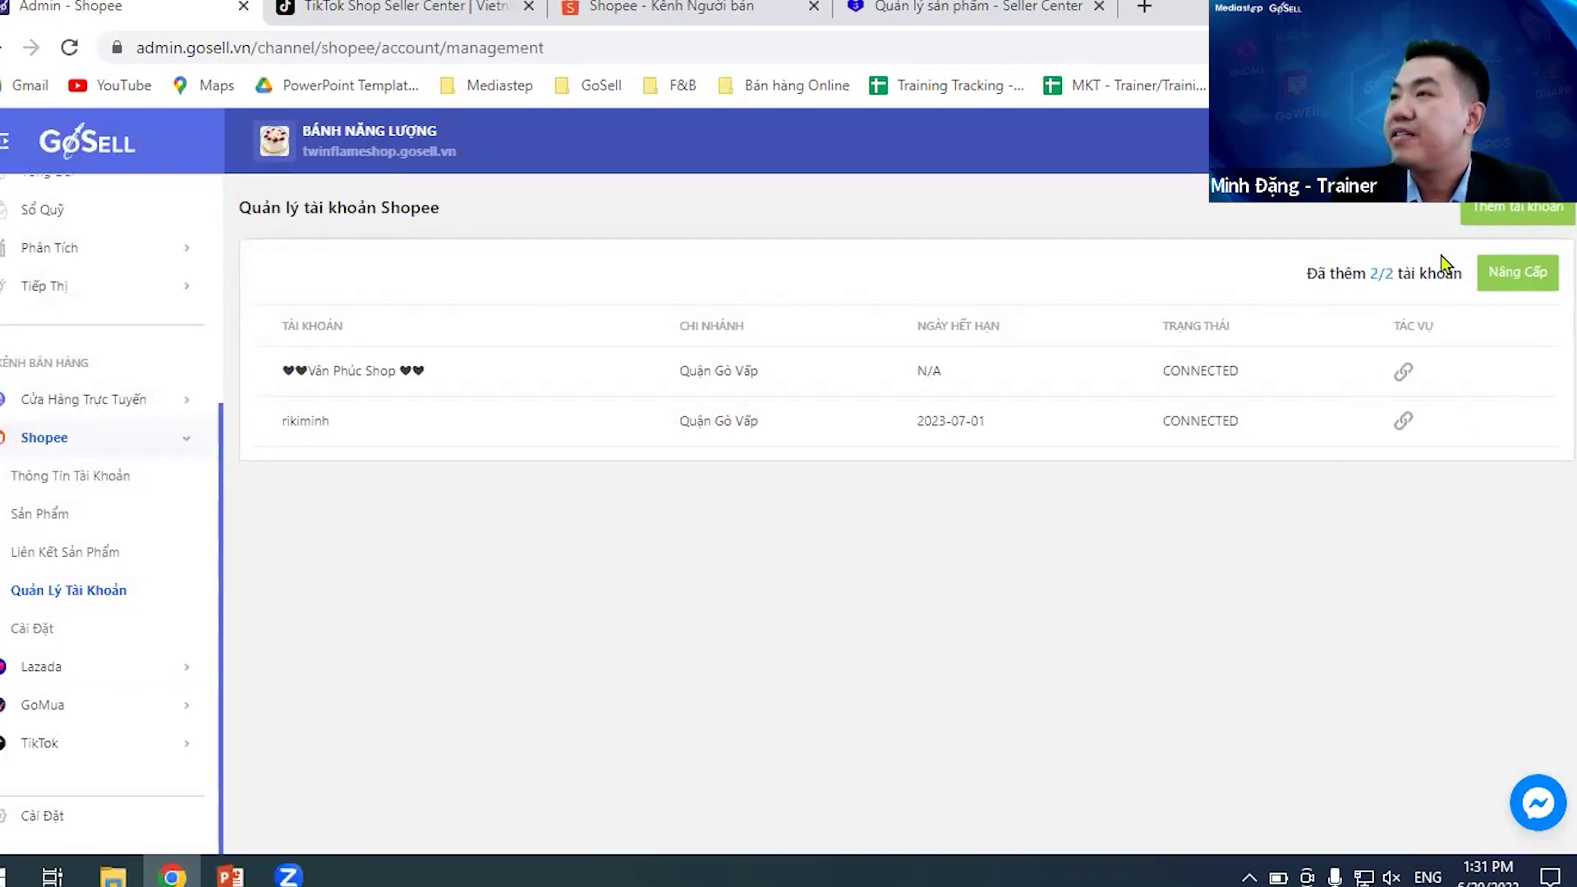
click(1529, 217)
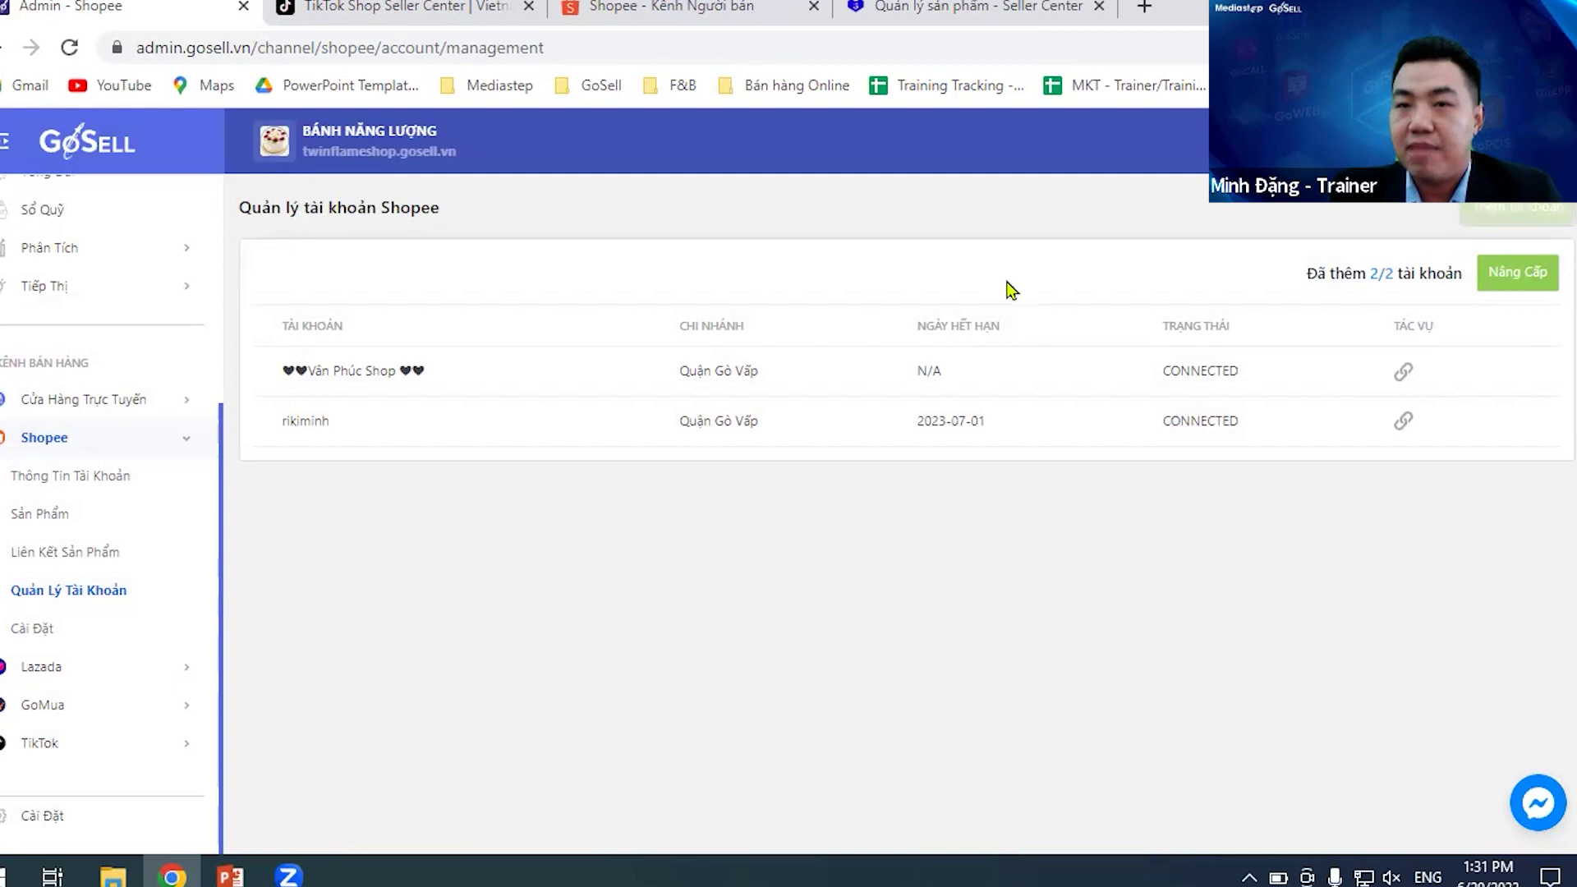
- Get a Shopee plan quote for 52 accounts with the end date extended to 29/06/2025
click(841, 555)
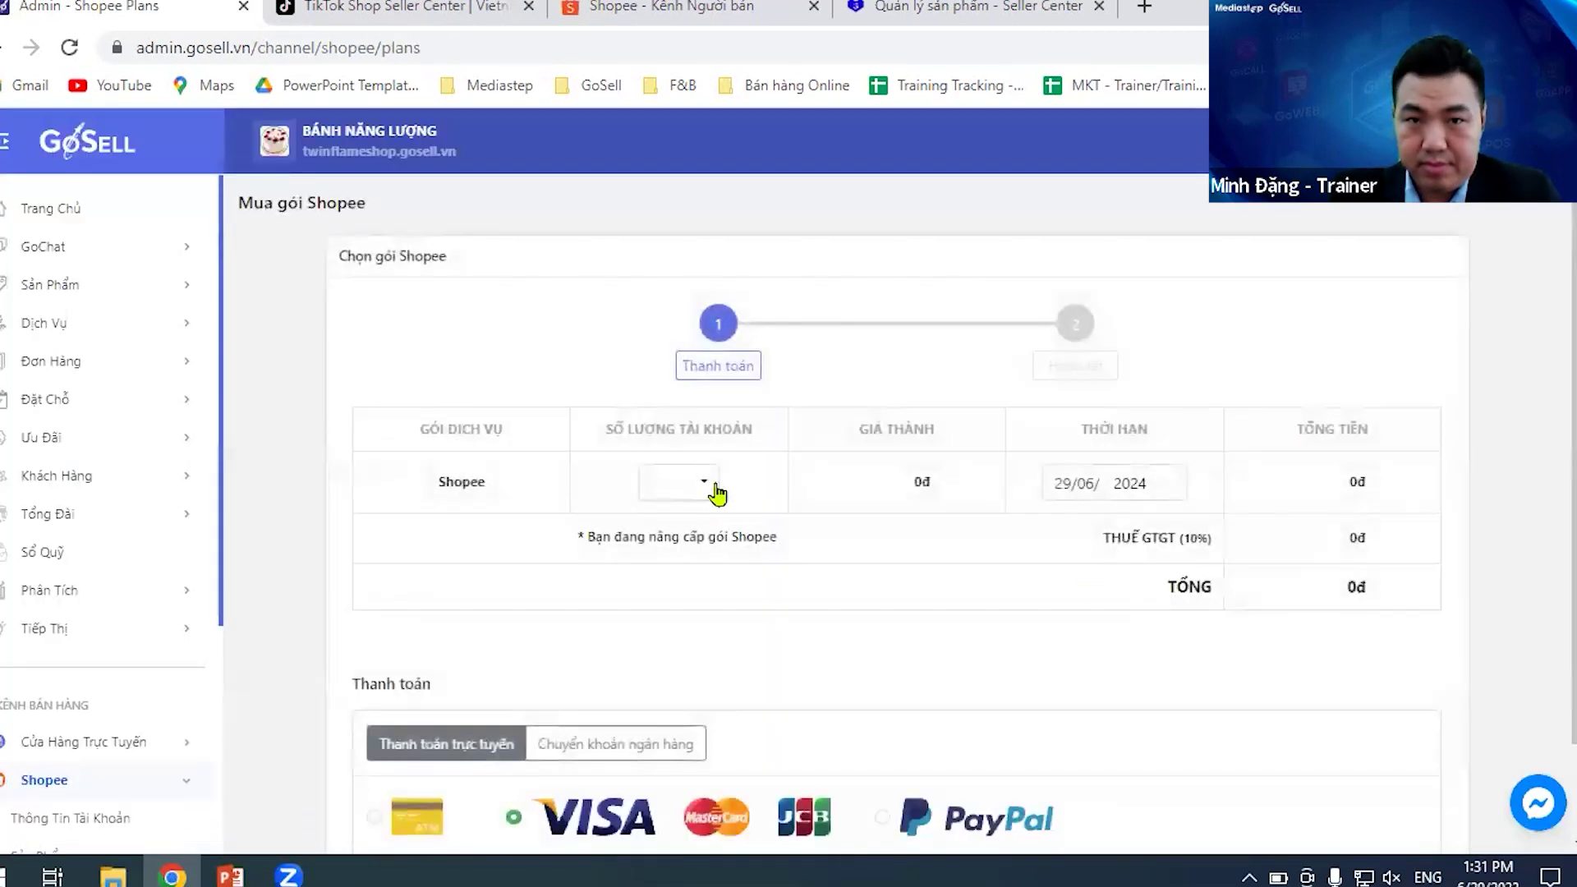
click(714, 491)
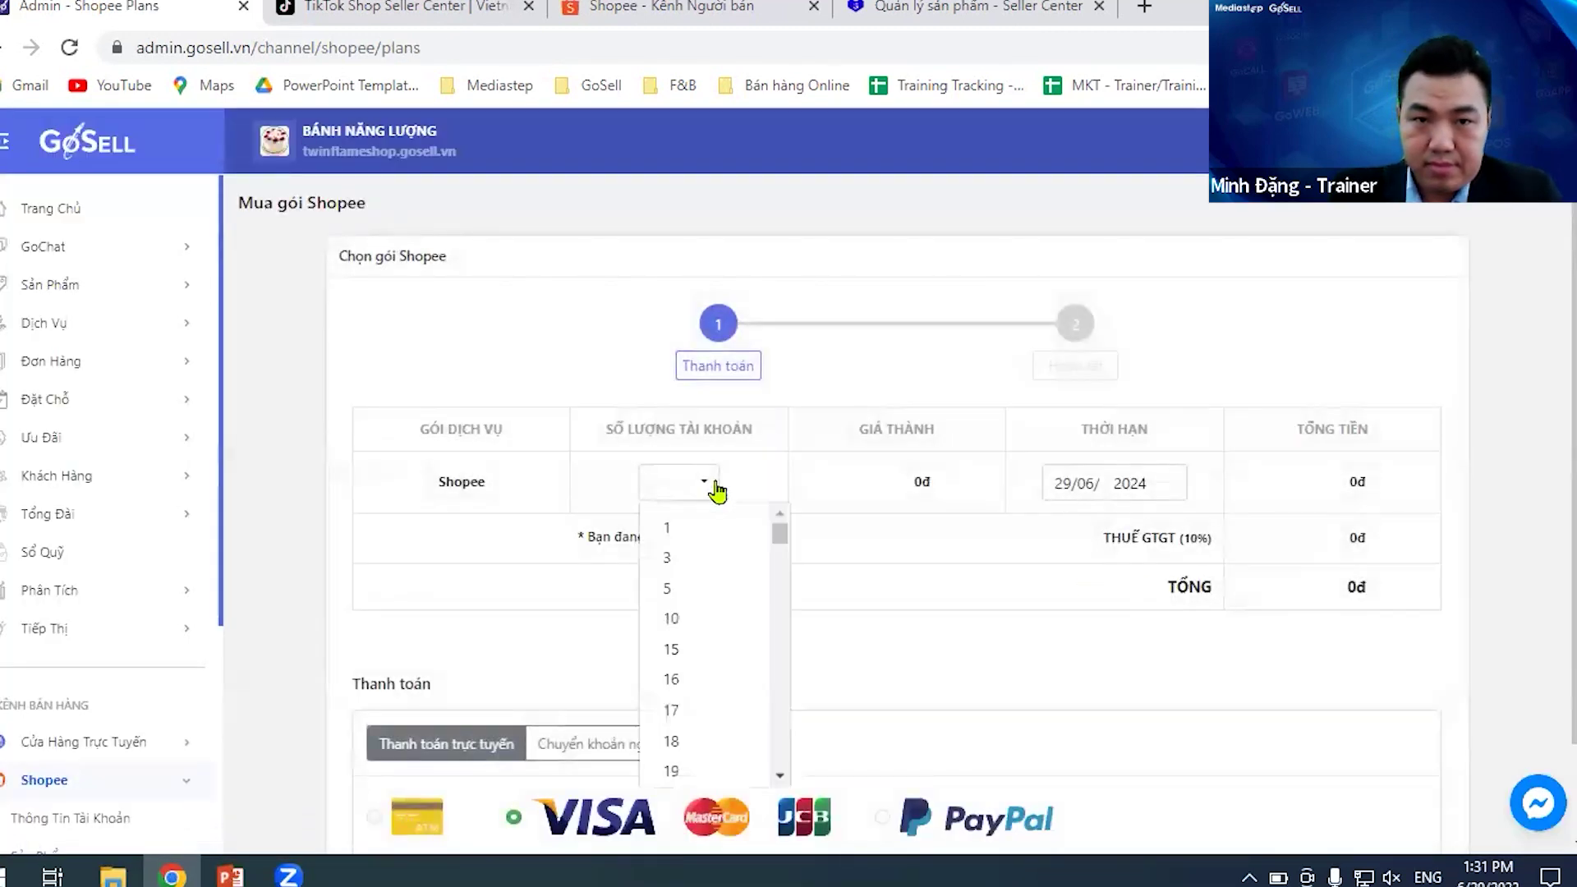
scroll(714, 669, down, 10)
click(714, 711)
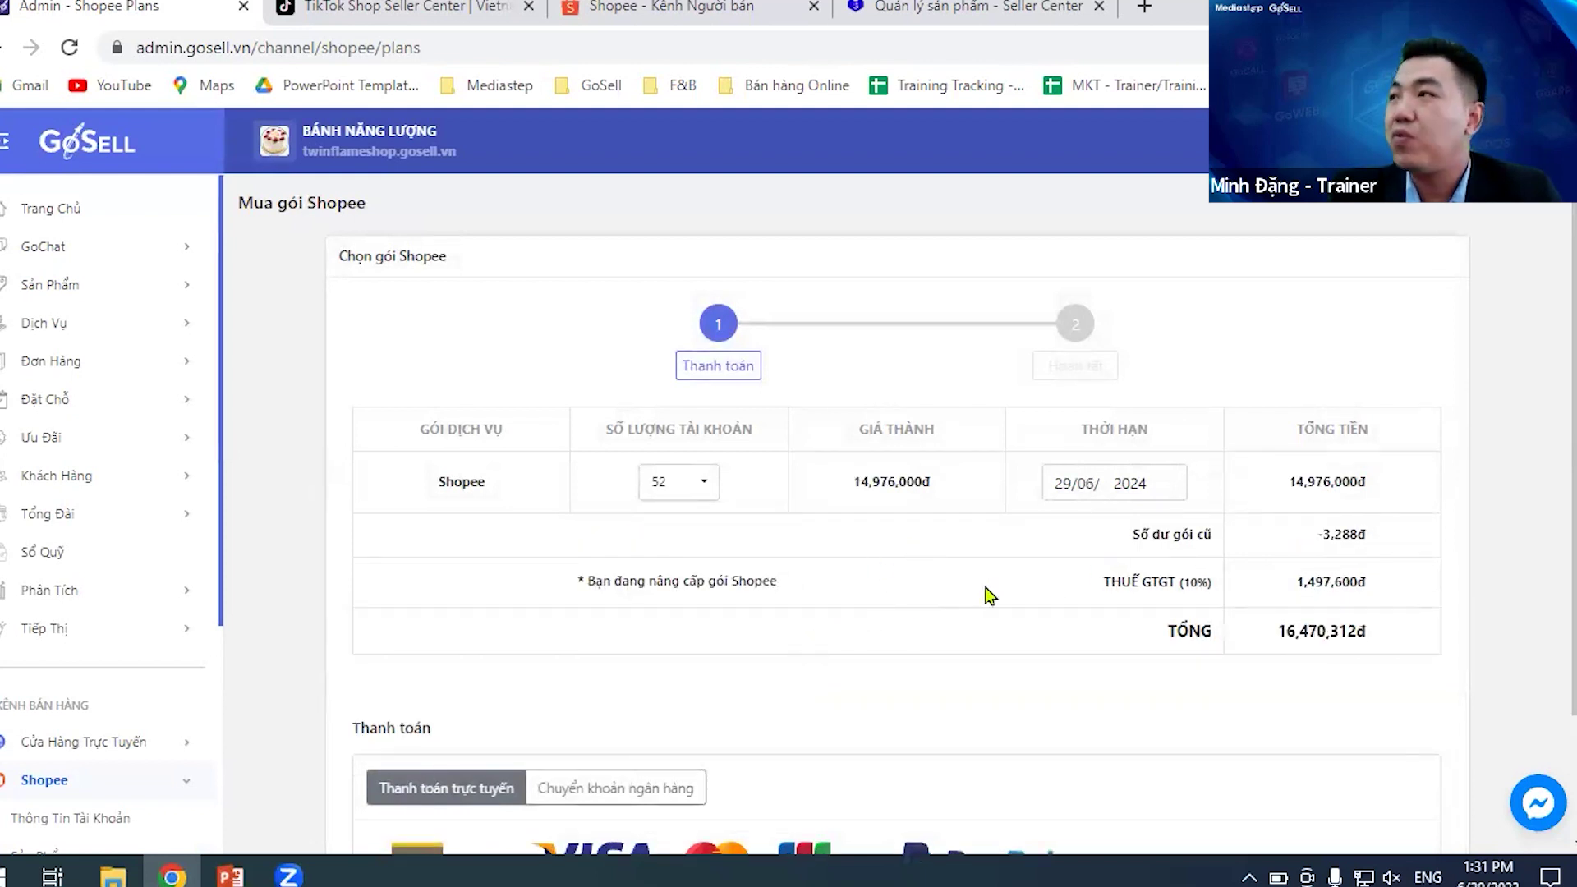
click(1167, 478)
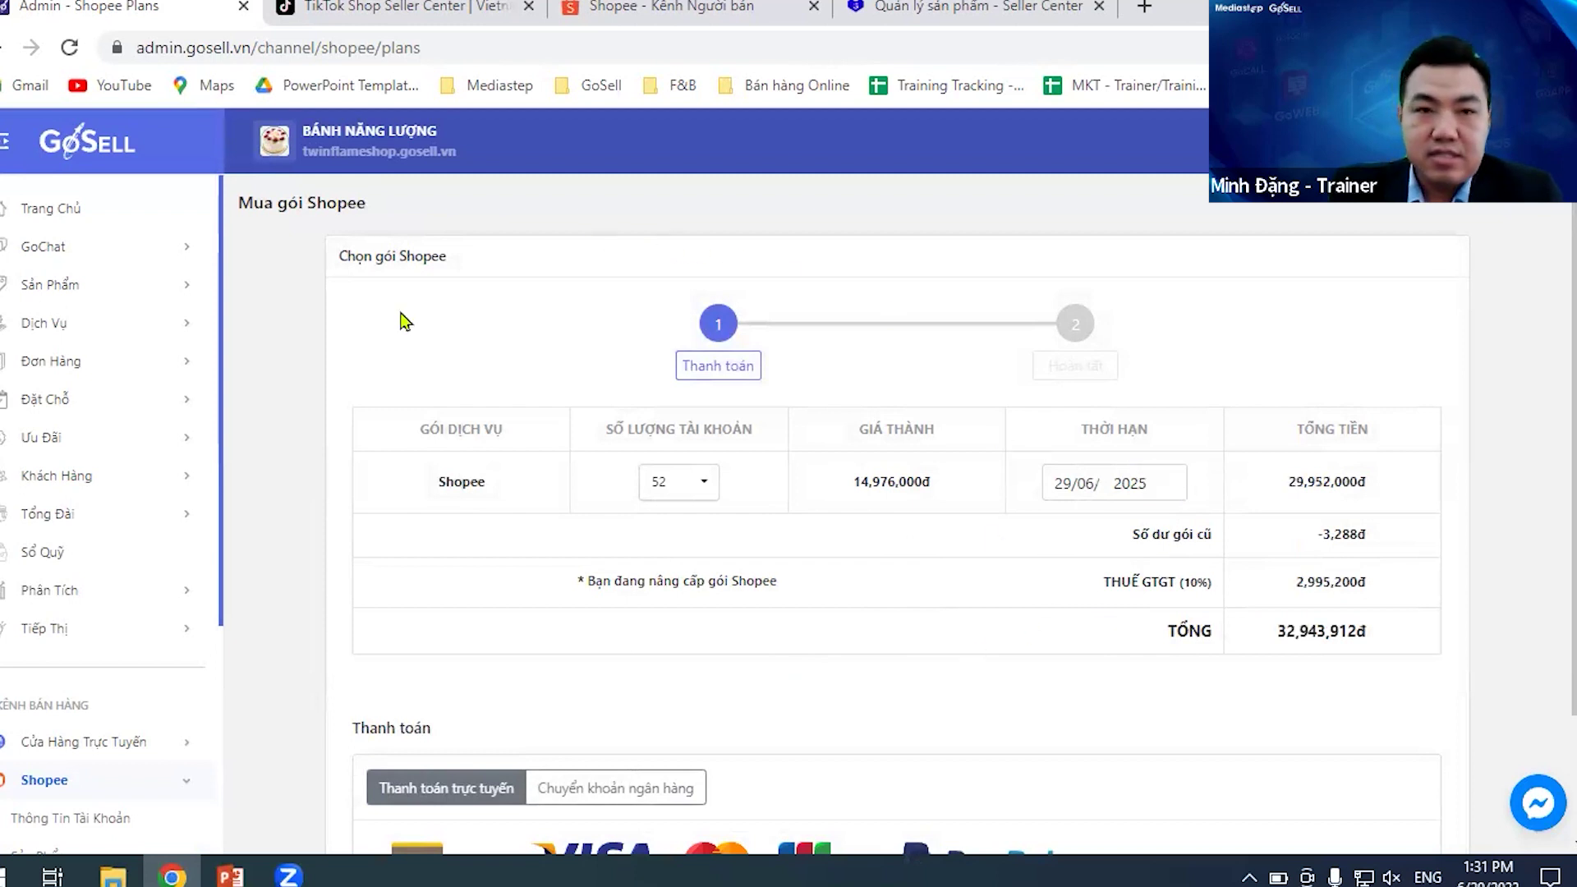
scroll(74, 739, down, 2)
- Pass through Shopee account information to account management and check both accounts show CONNECTED
click(87, 699)
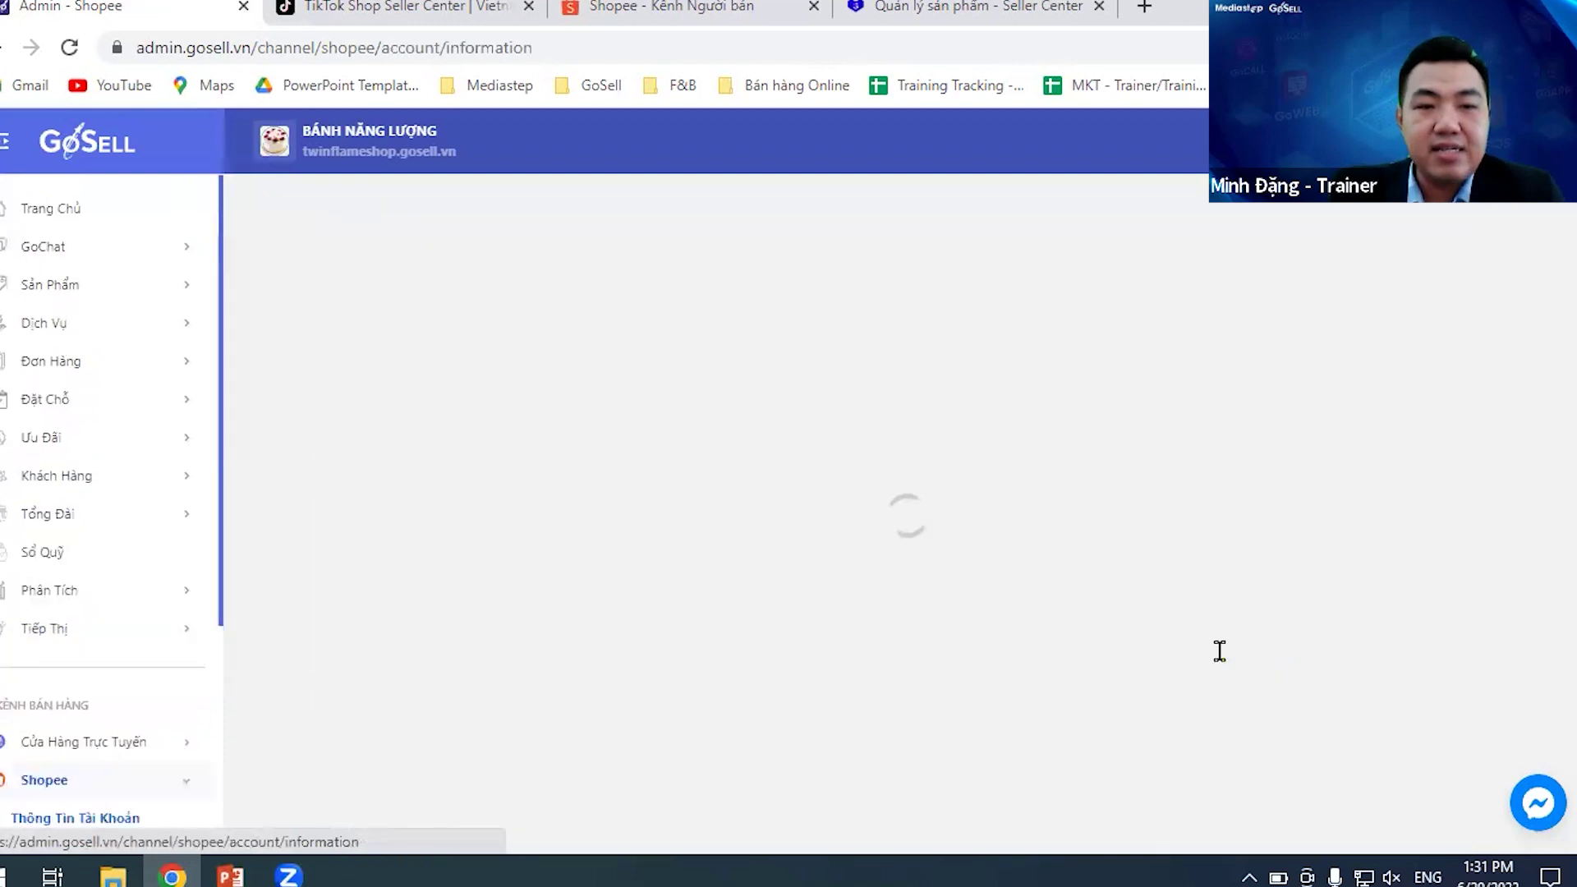
scroll(152, 752, down, 3)
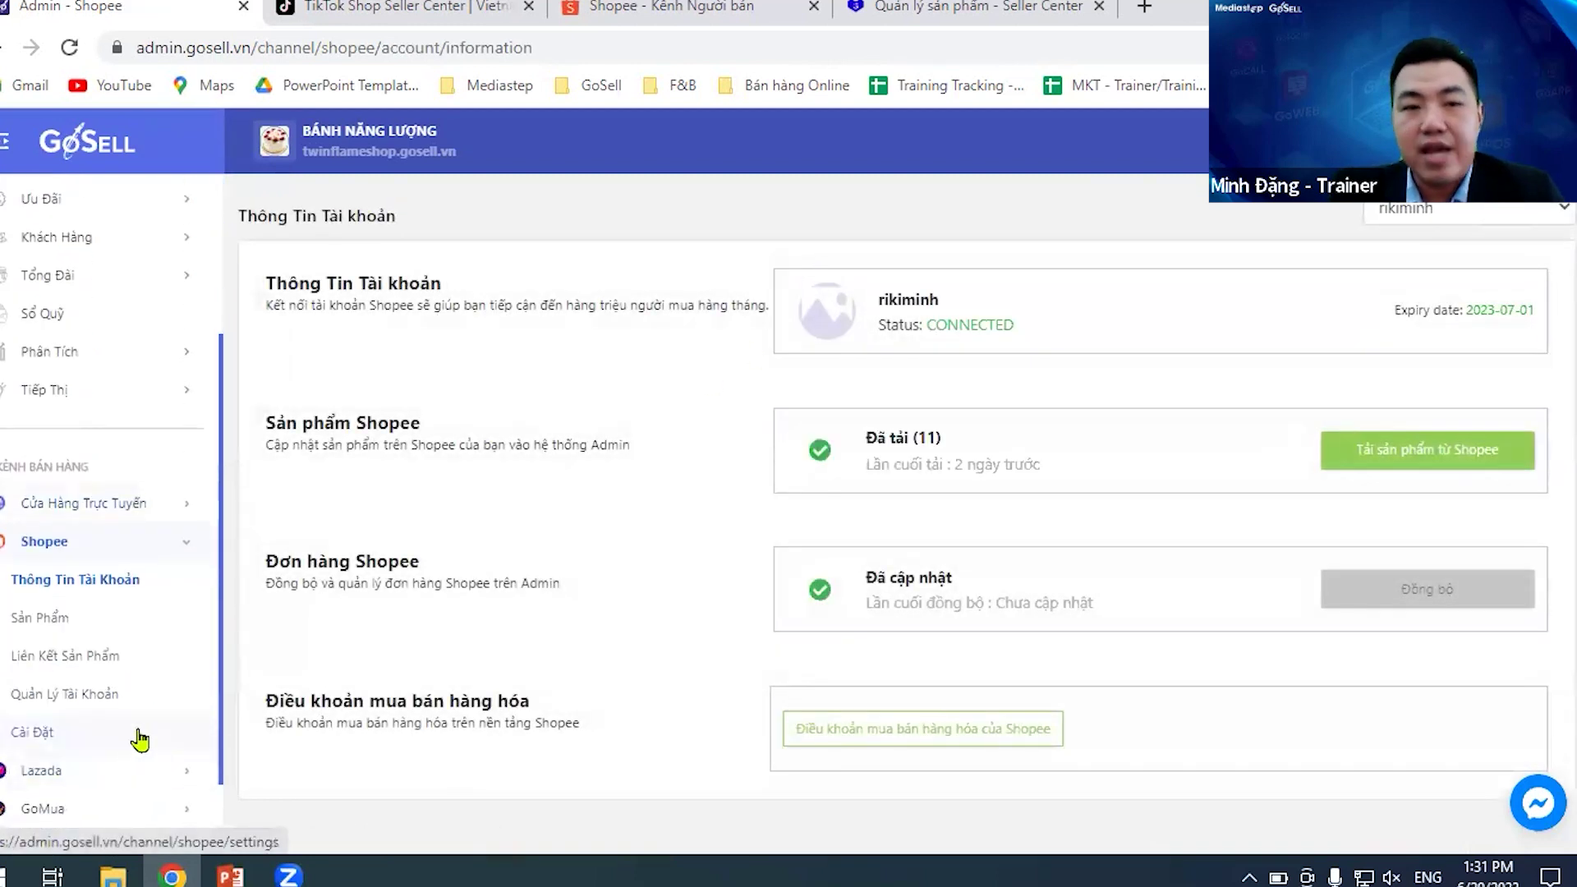
click(100, 699)
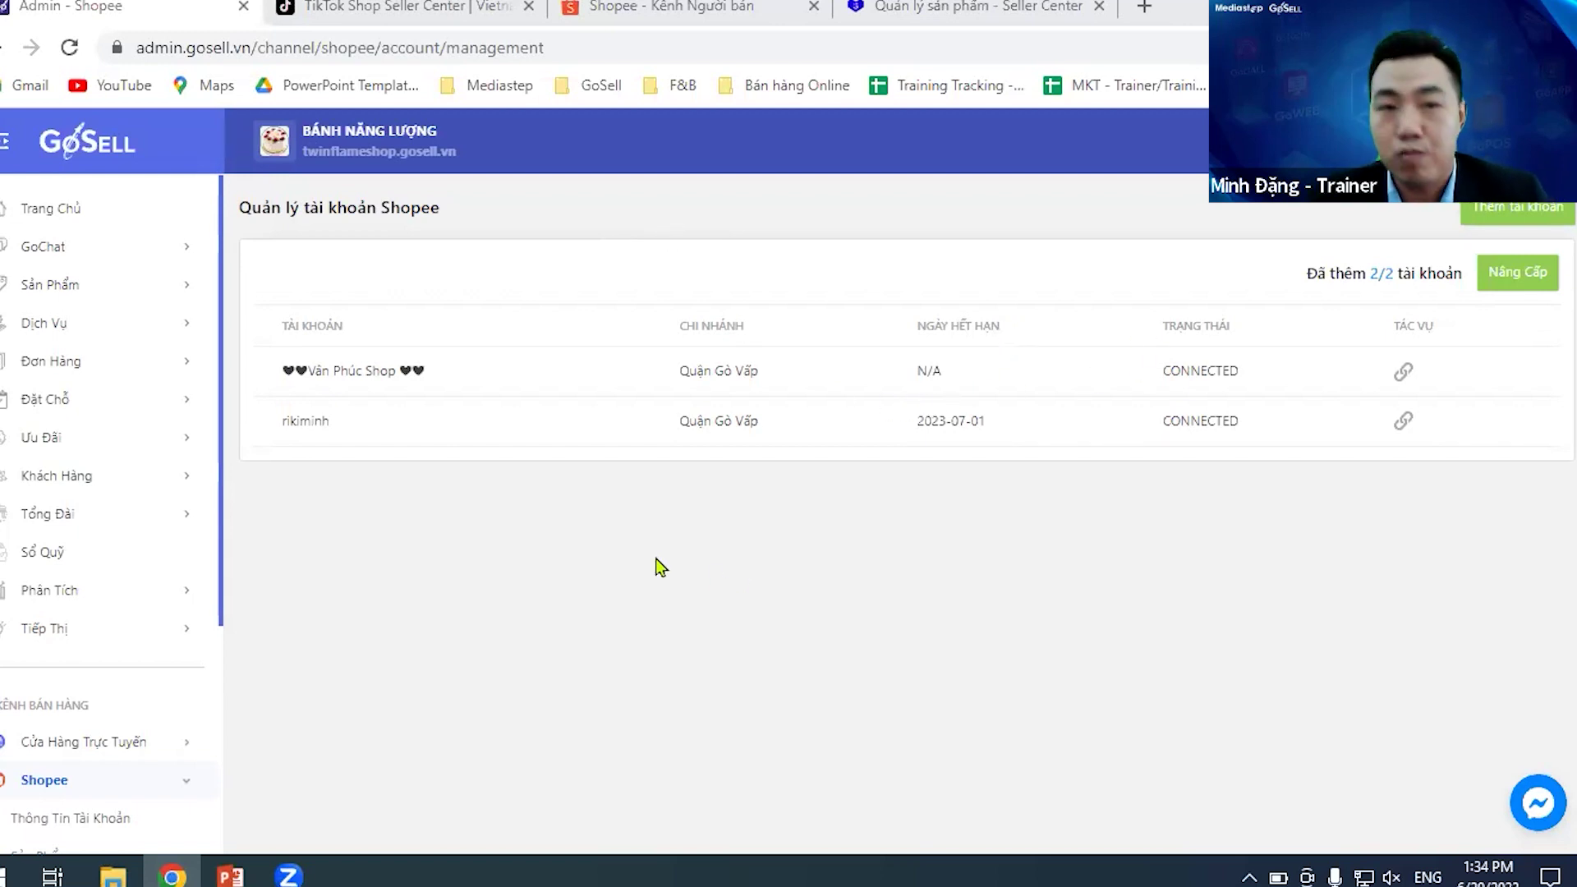
scroll(98, 595, down, 3)
scroll(106, 574, up, 3)
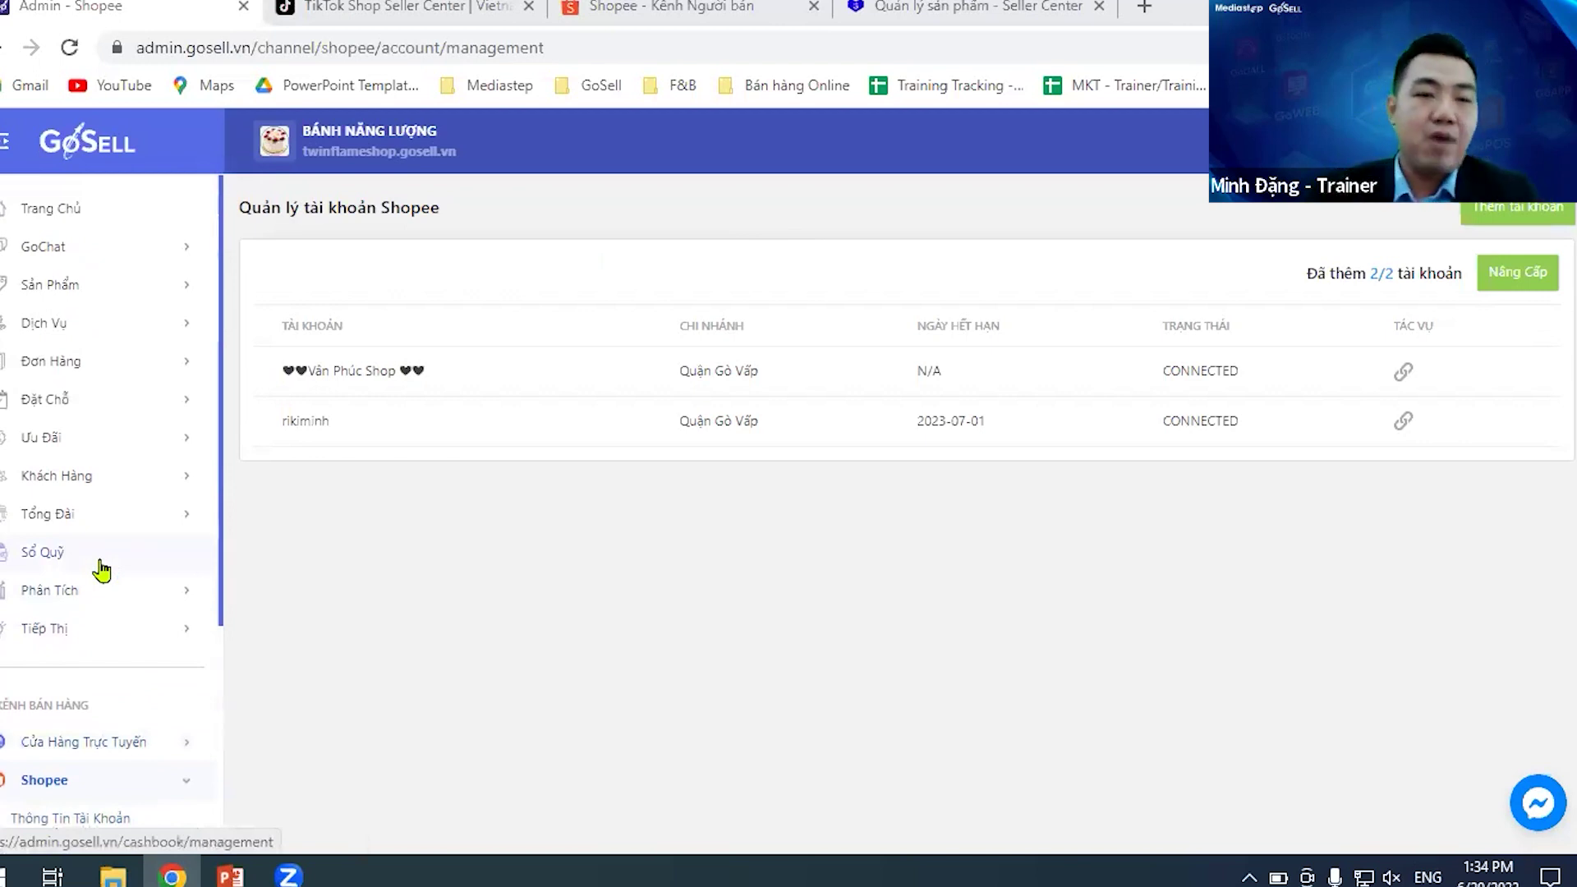
scroll(101, 570, down, 4)
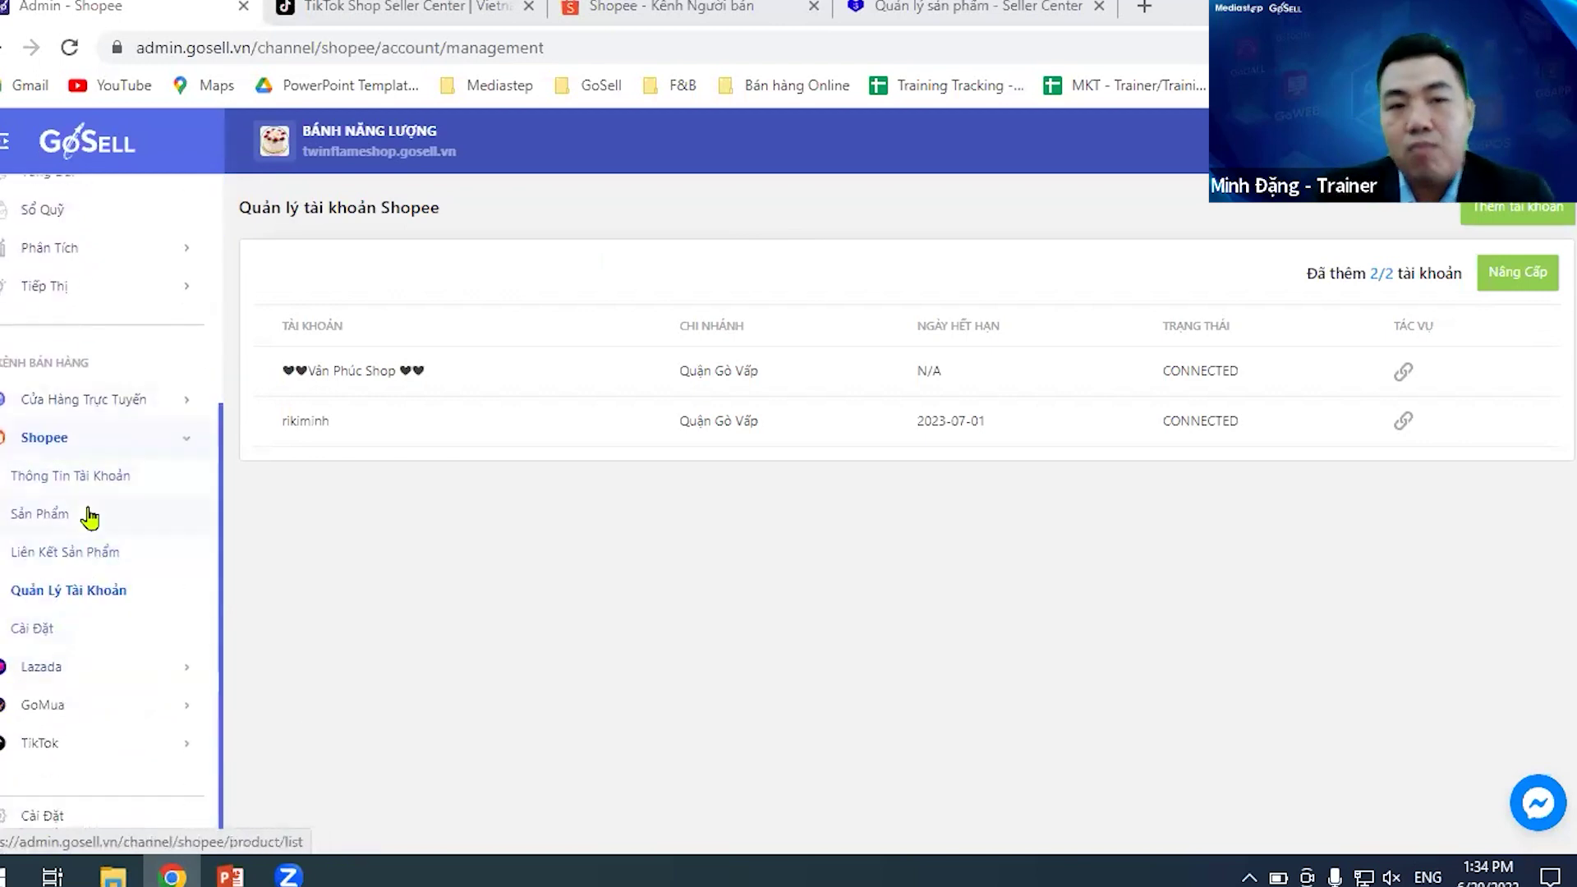
- Look over the list of products synced from Shopee
click(86, 516)
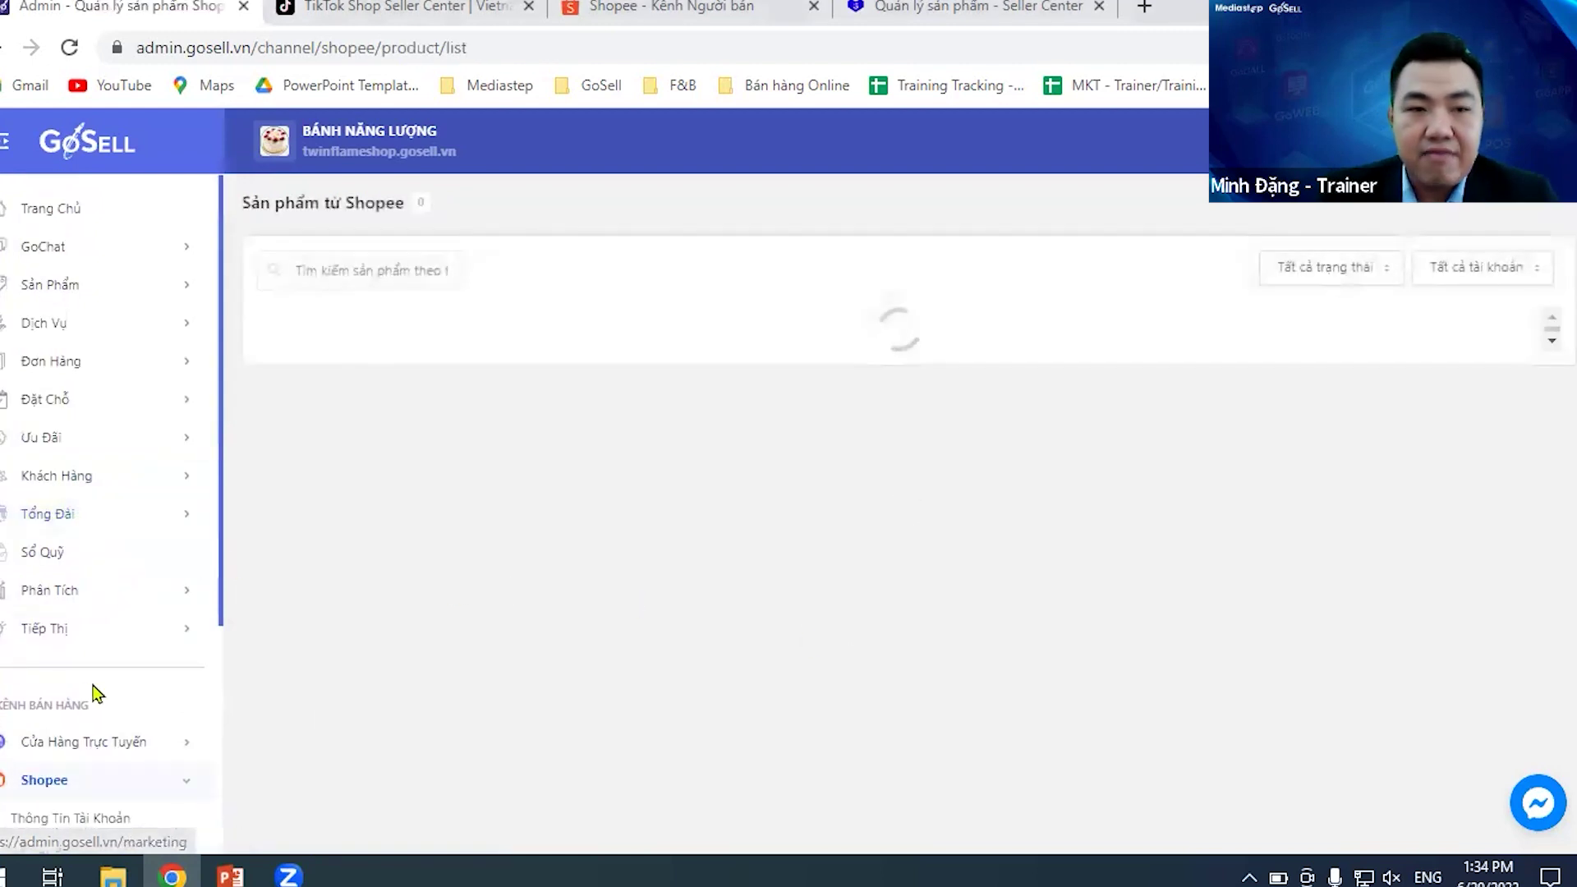
scroll(88, 690, down, 3)
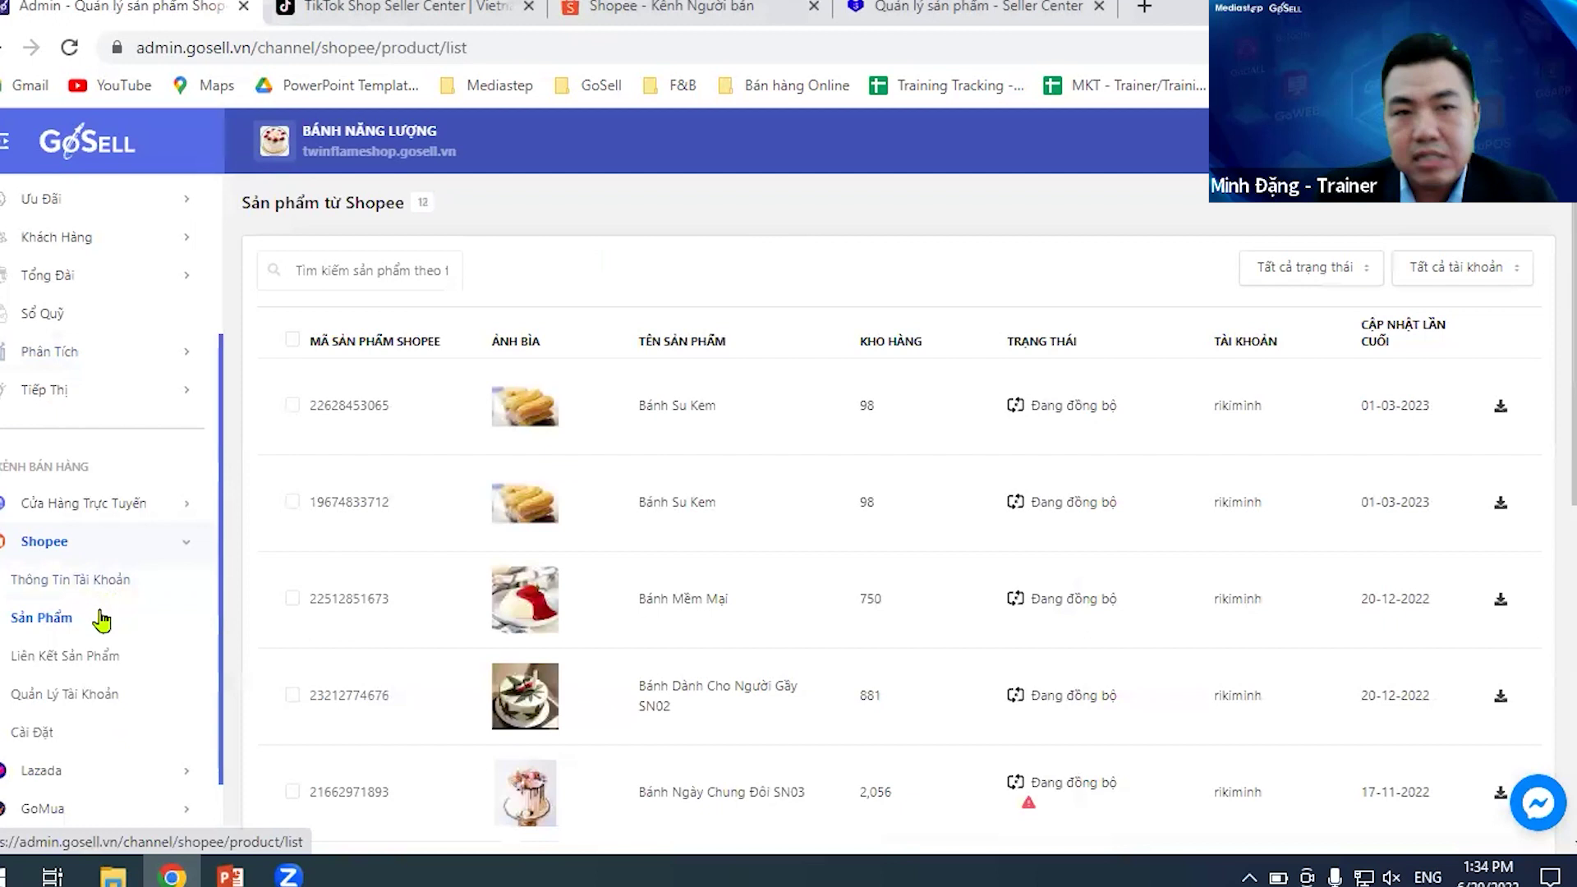
scroll(101, 616, up, 3)
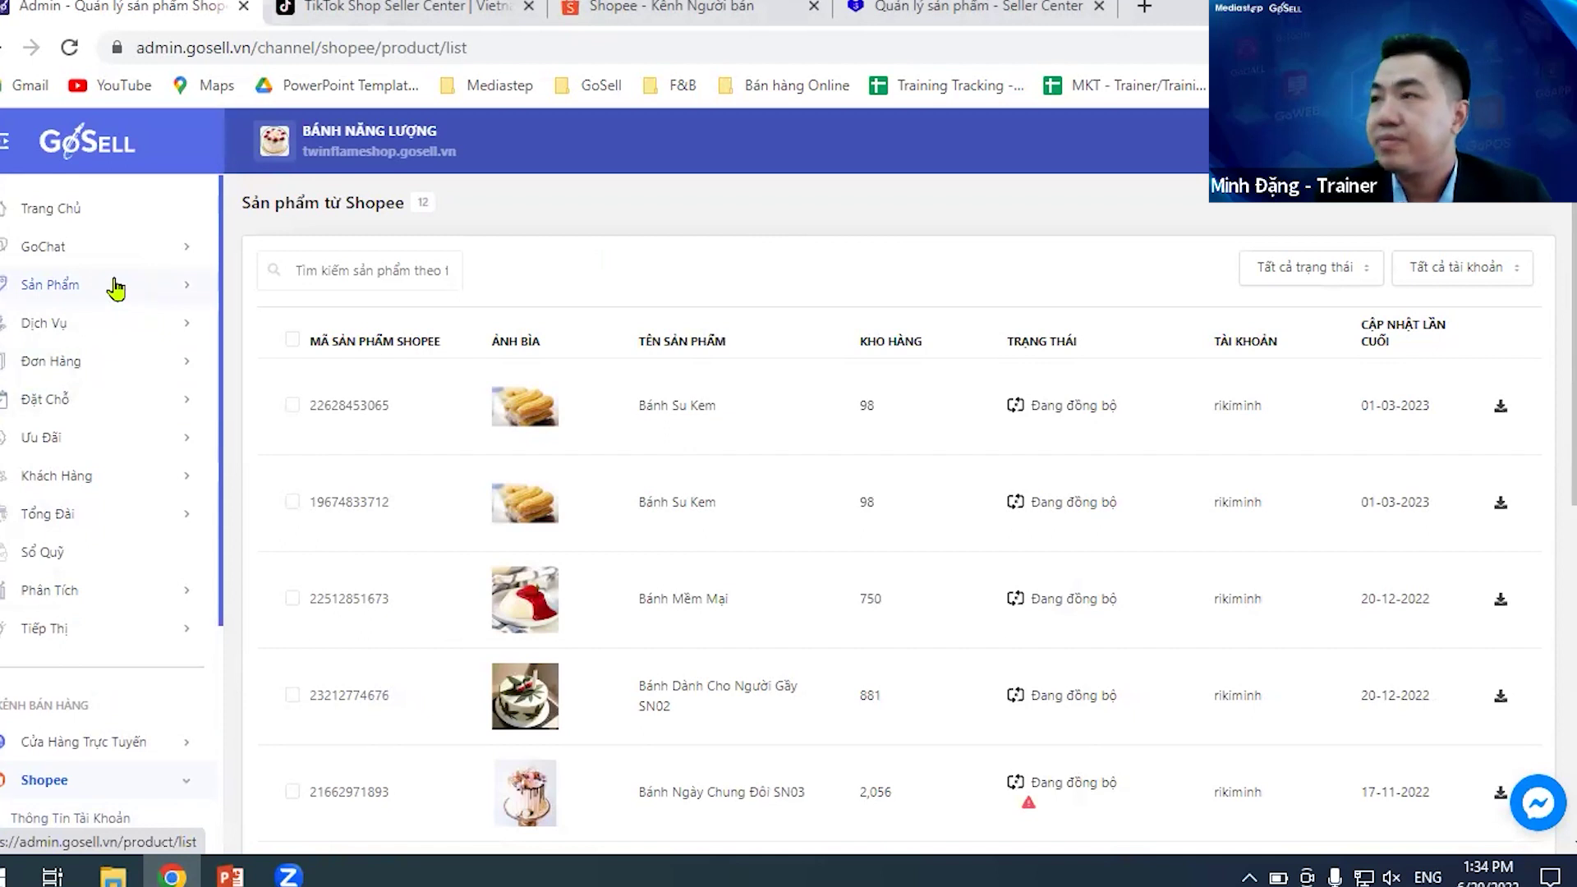
- Scroll the Tất Cả Sản Phẩm list down to the 'balo da chất lượng cao' row
click(163, 284)
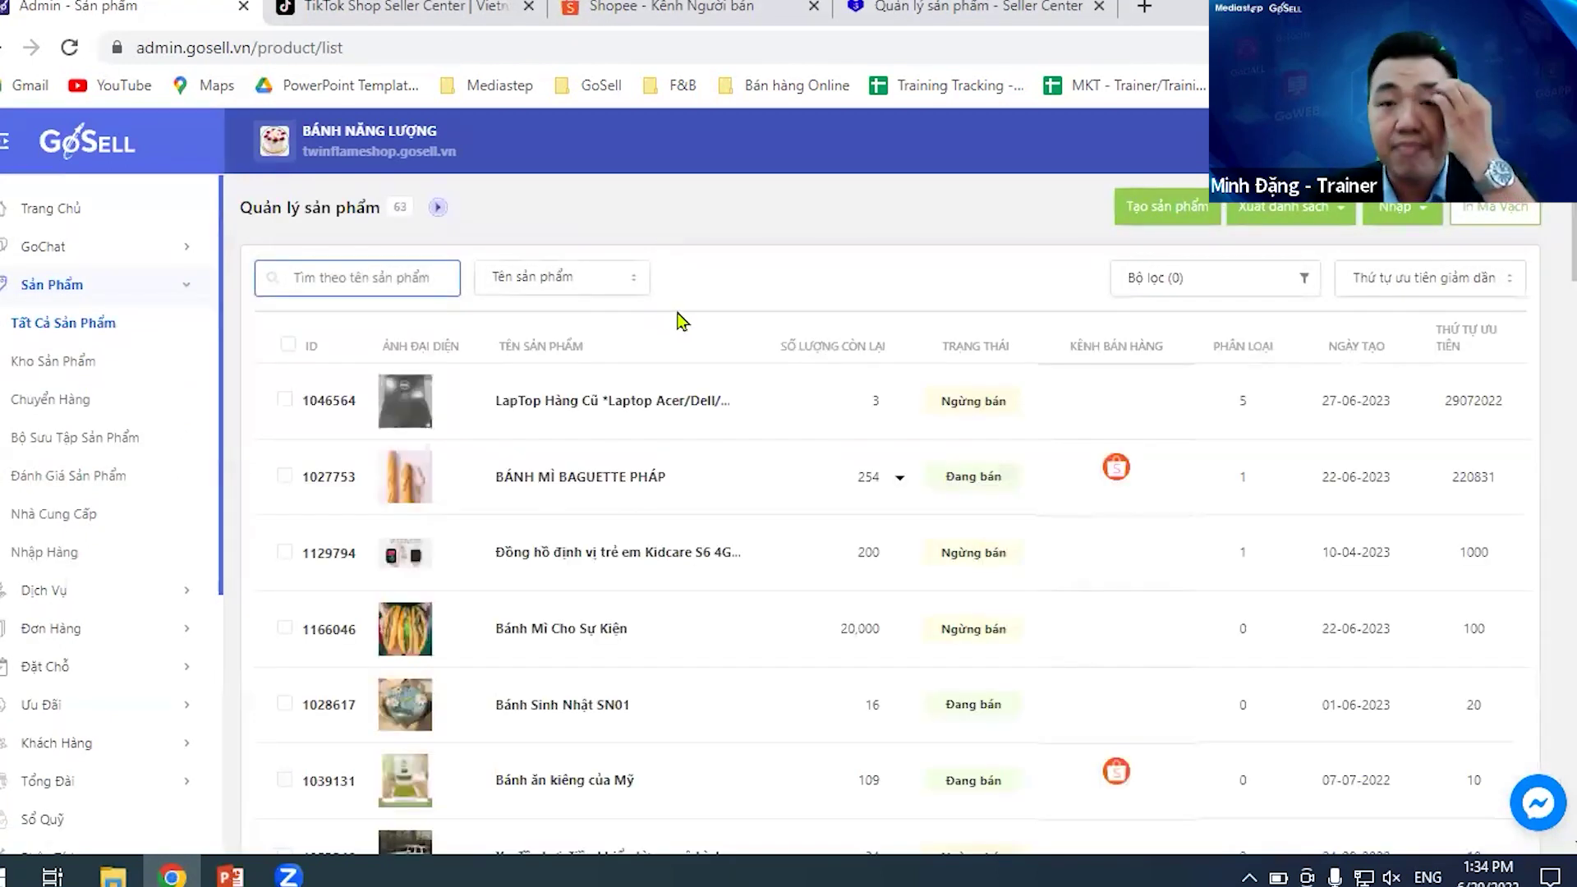
scroll(826, 491, down, 2)
scroll(827, 490, down, 4)
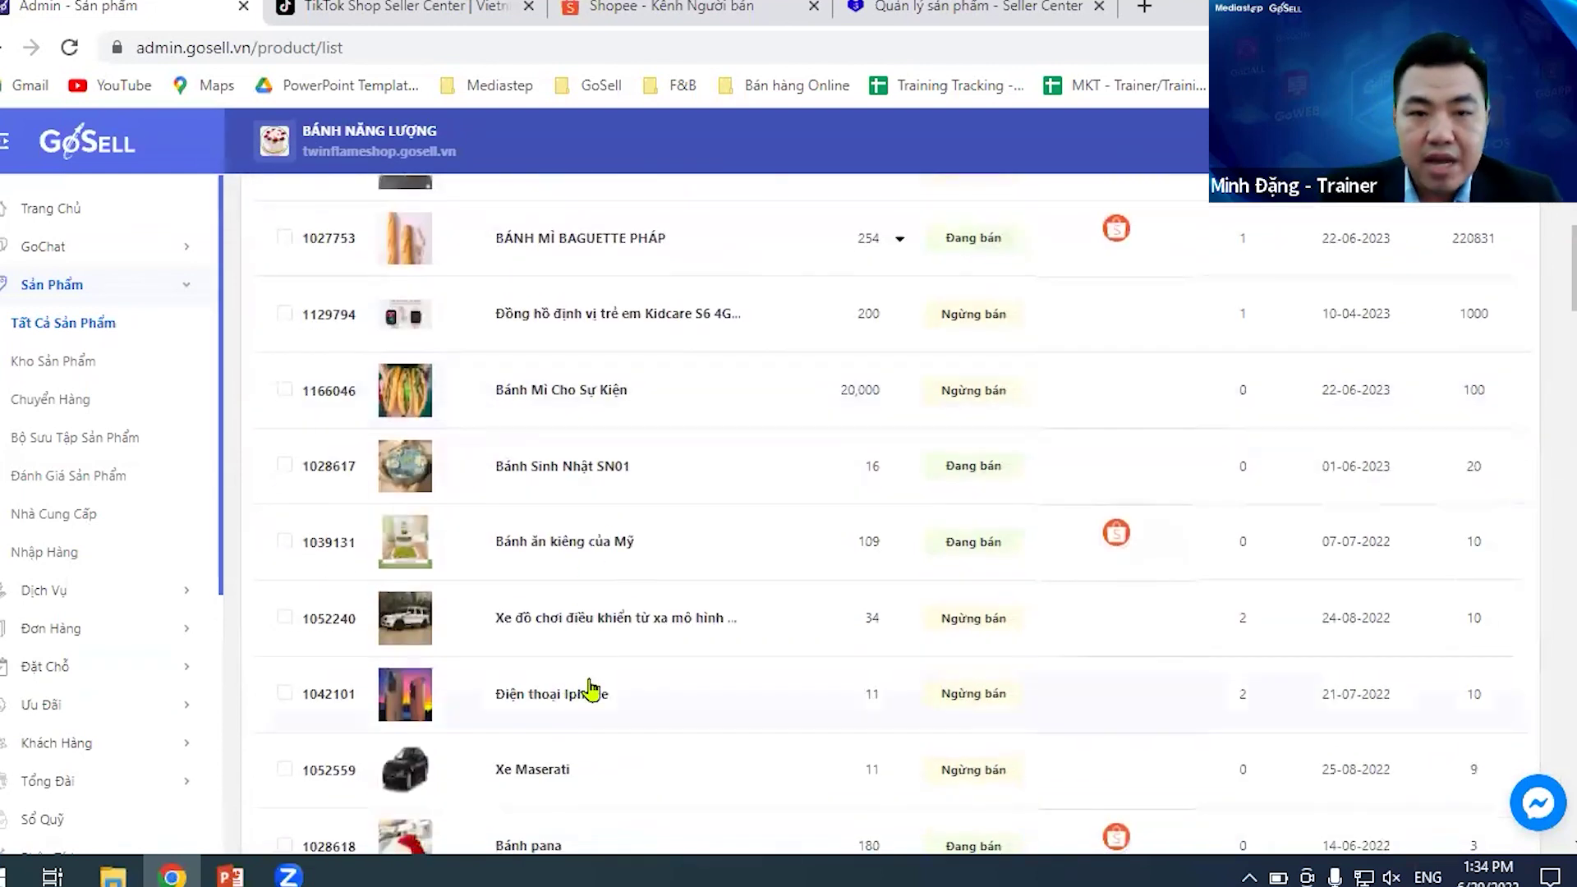
scroll(631, 665, down, 3)
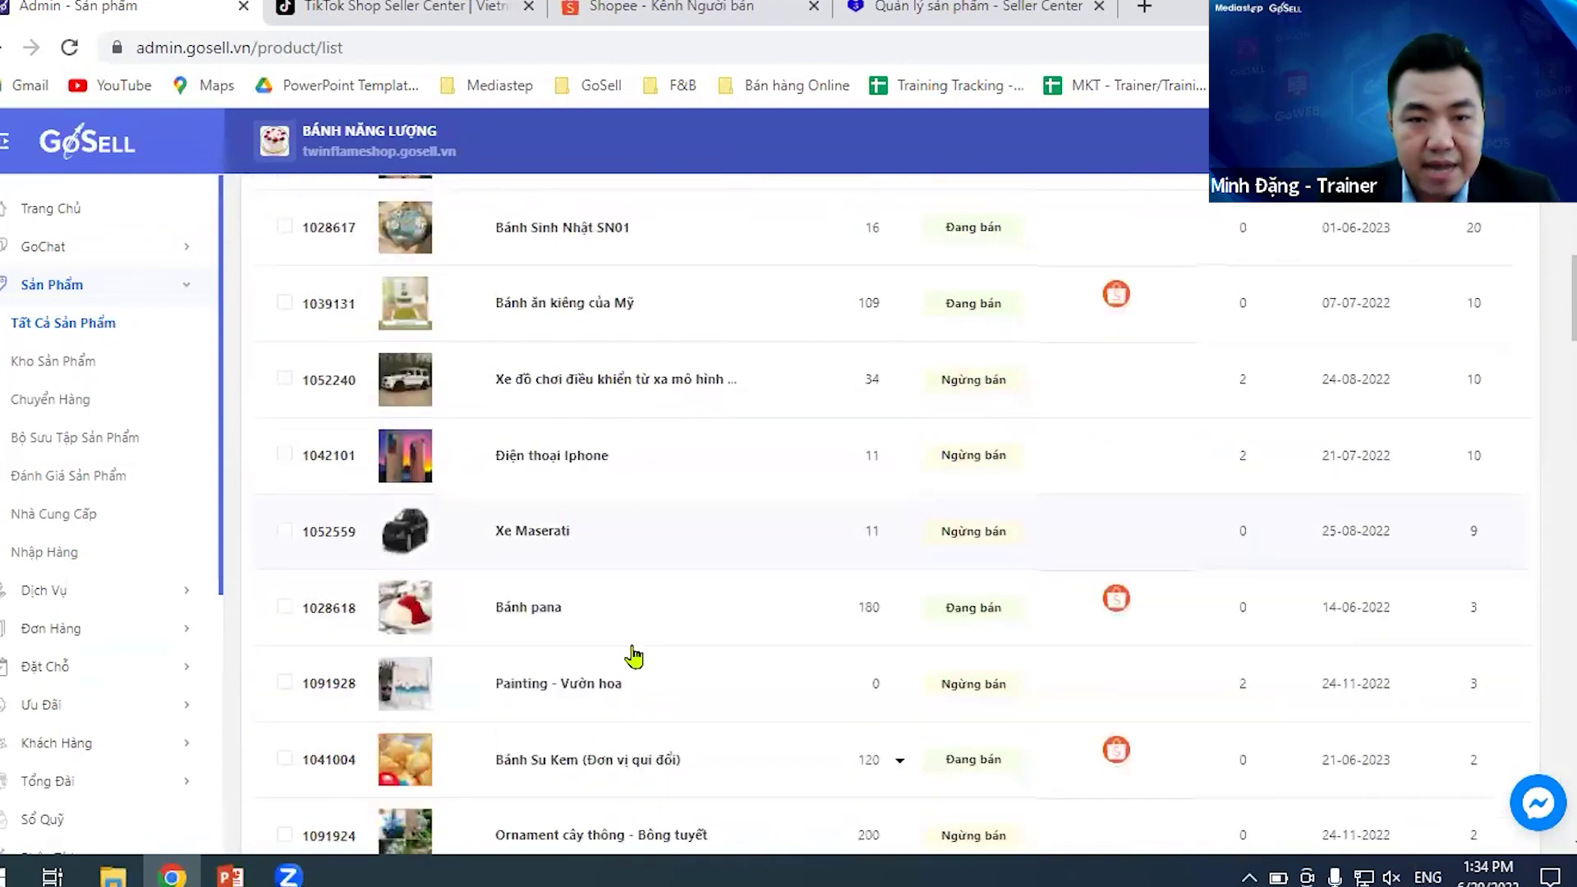
scroll(663, 674, down, 2)
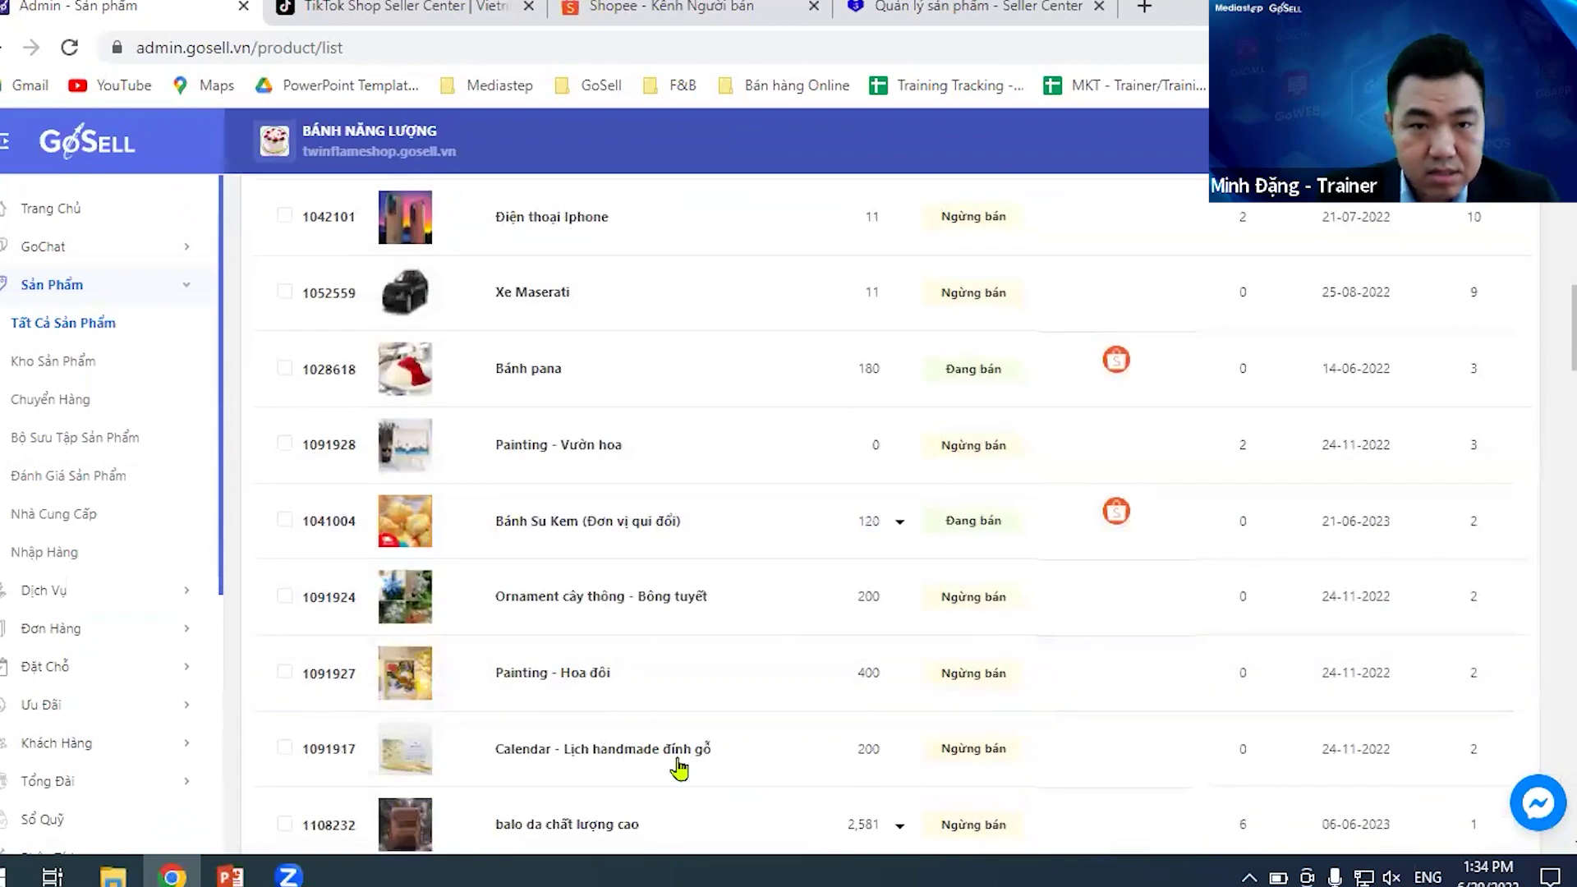
scroll(552, 532, down, 5)
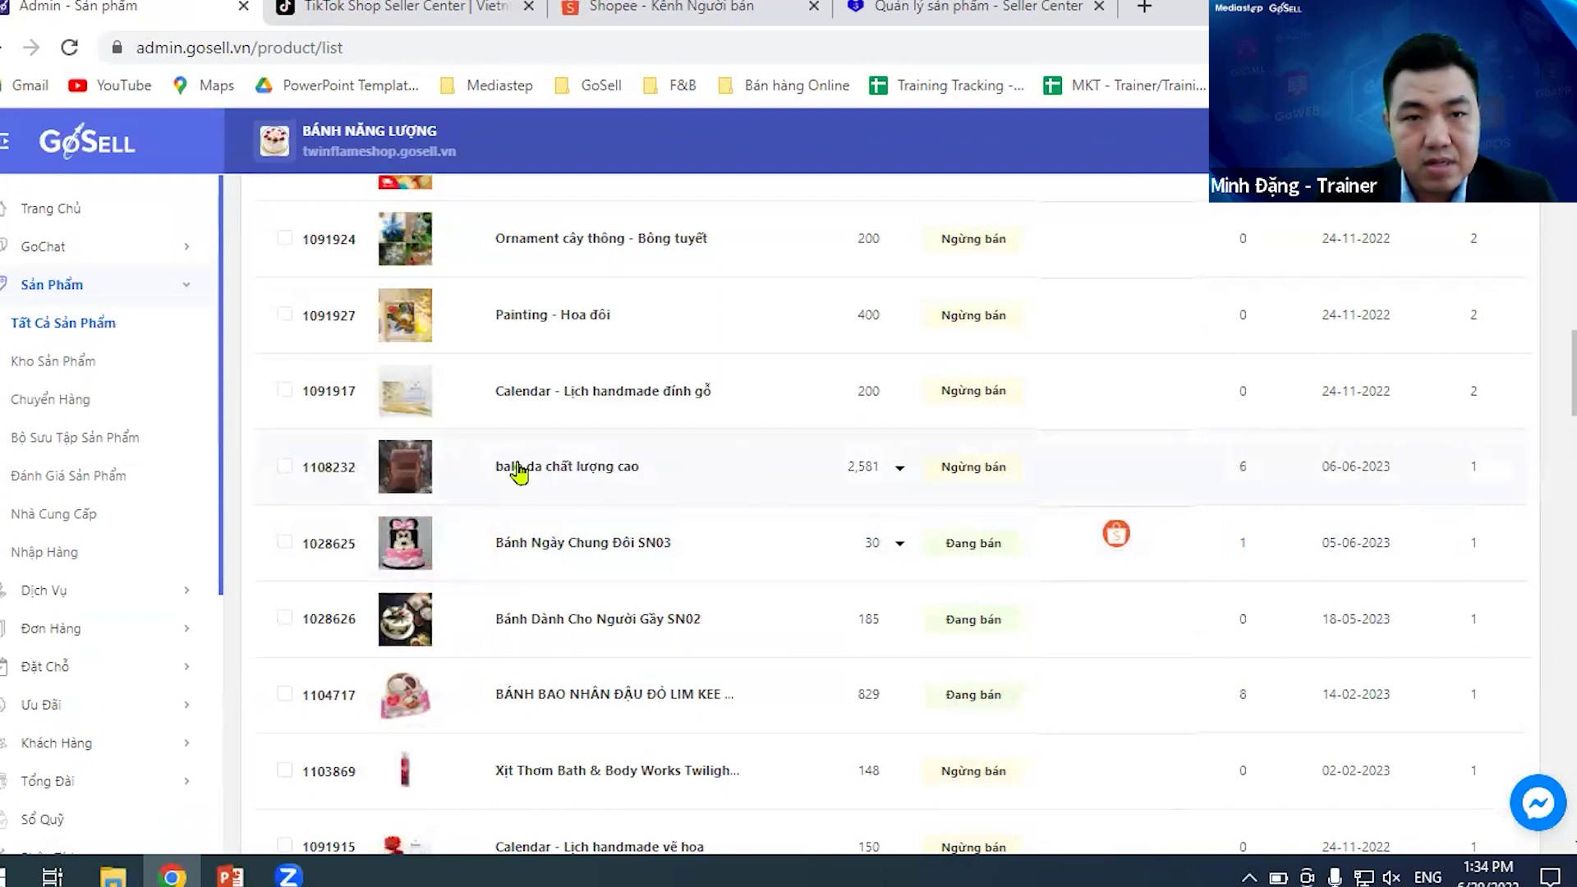
- Put 'balo da chất lượng cao' back on sale with Bán ngay and save it
click(517, 468)
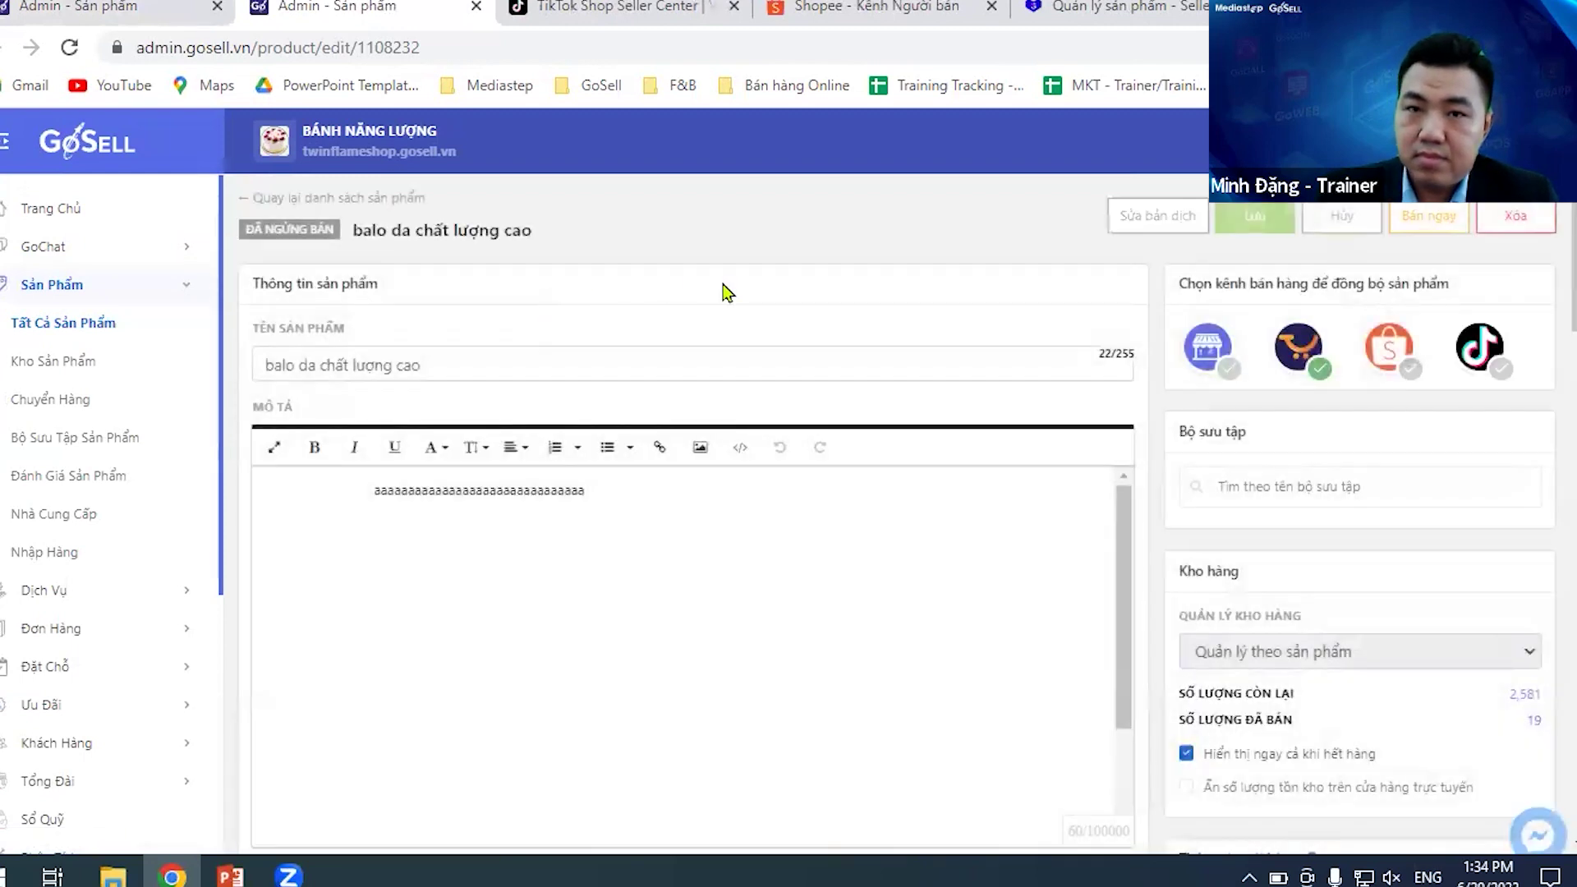
click(1417, 219)
click(1269, 219)
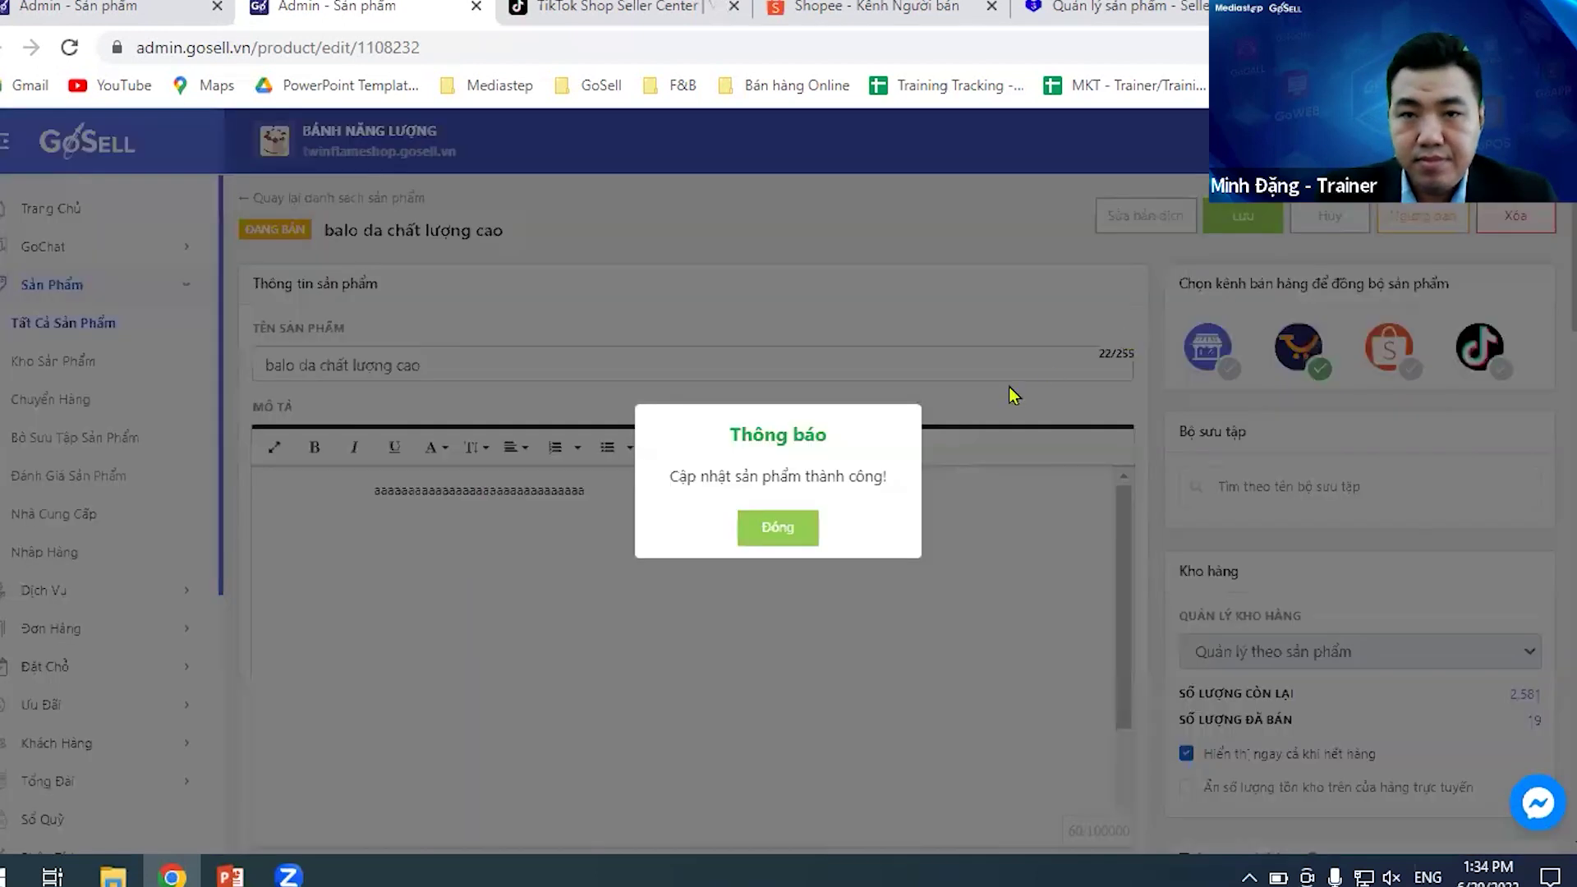
click(801, 530)
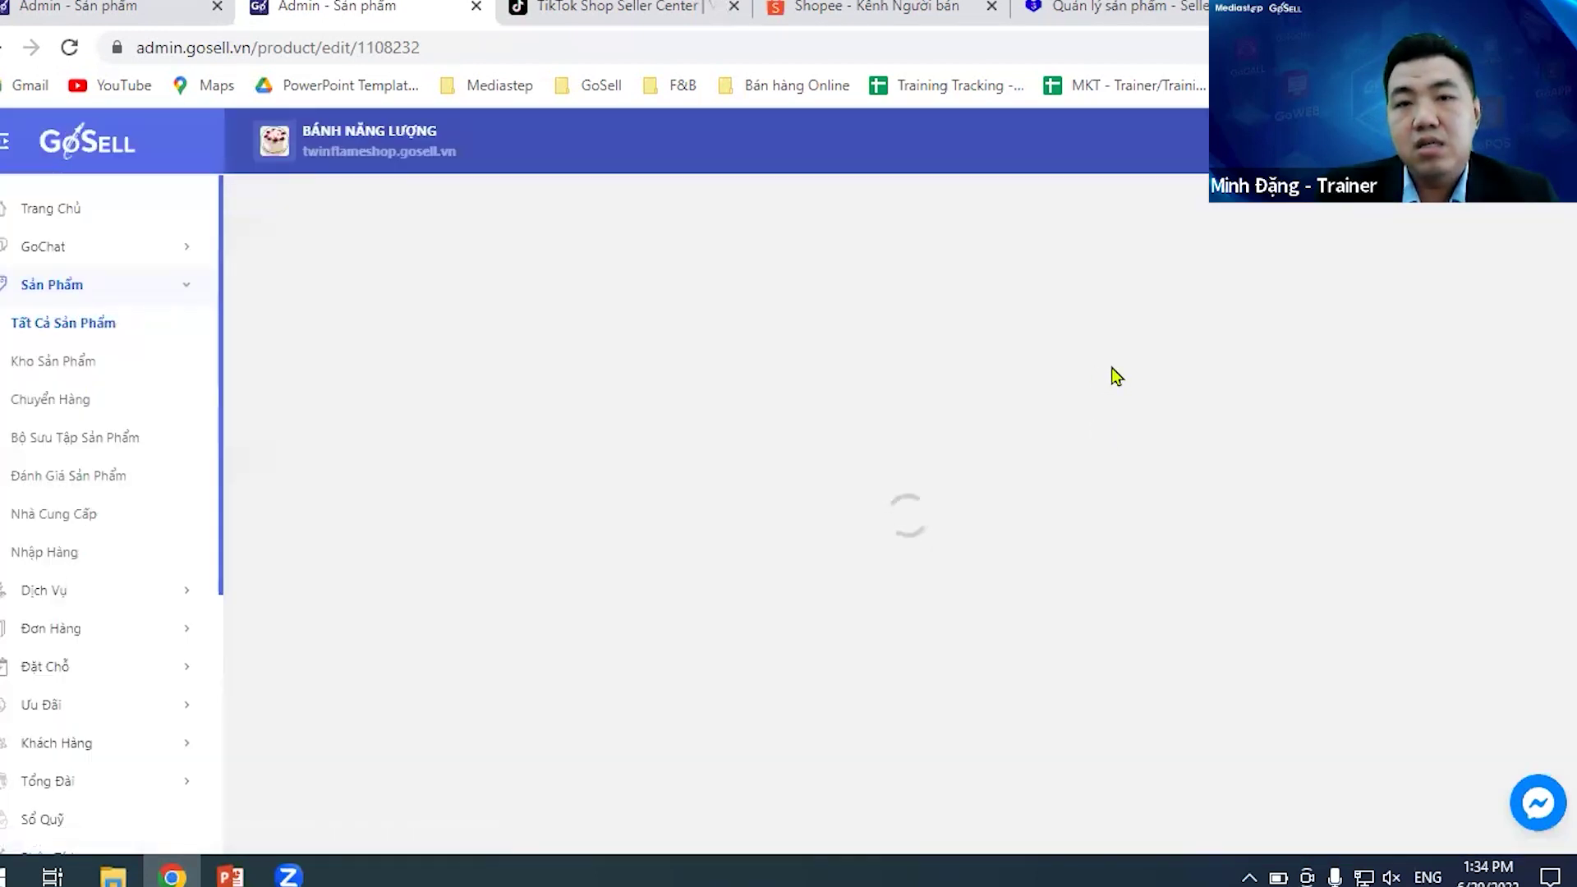
scroll(1125, 349, down, 5)
scroll(1130, 353, down, 20)
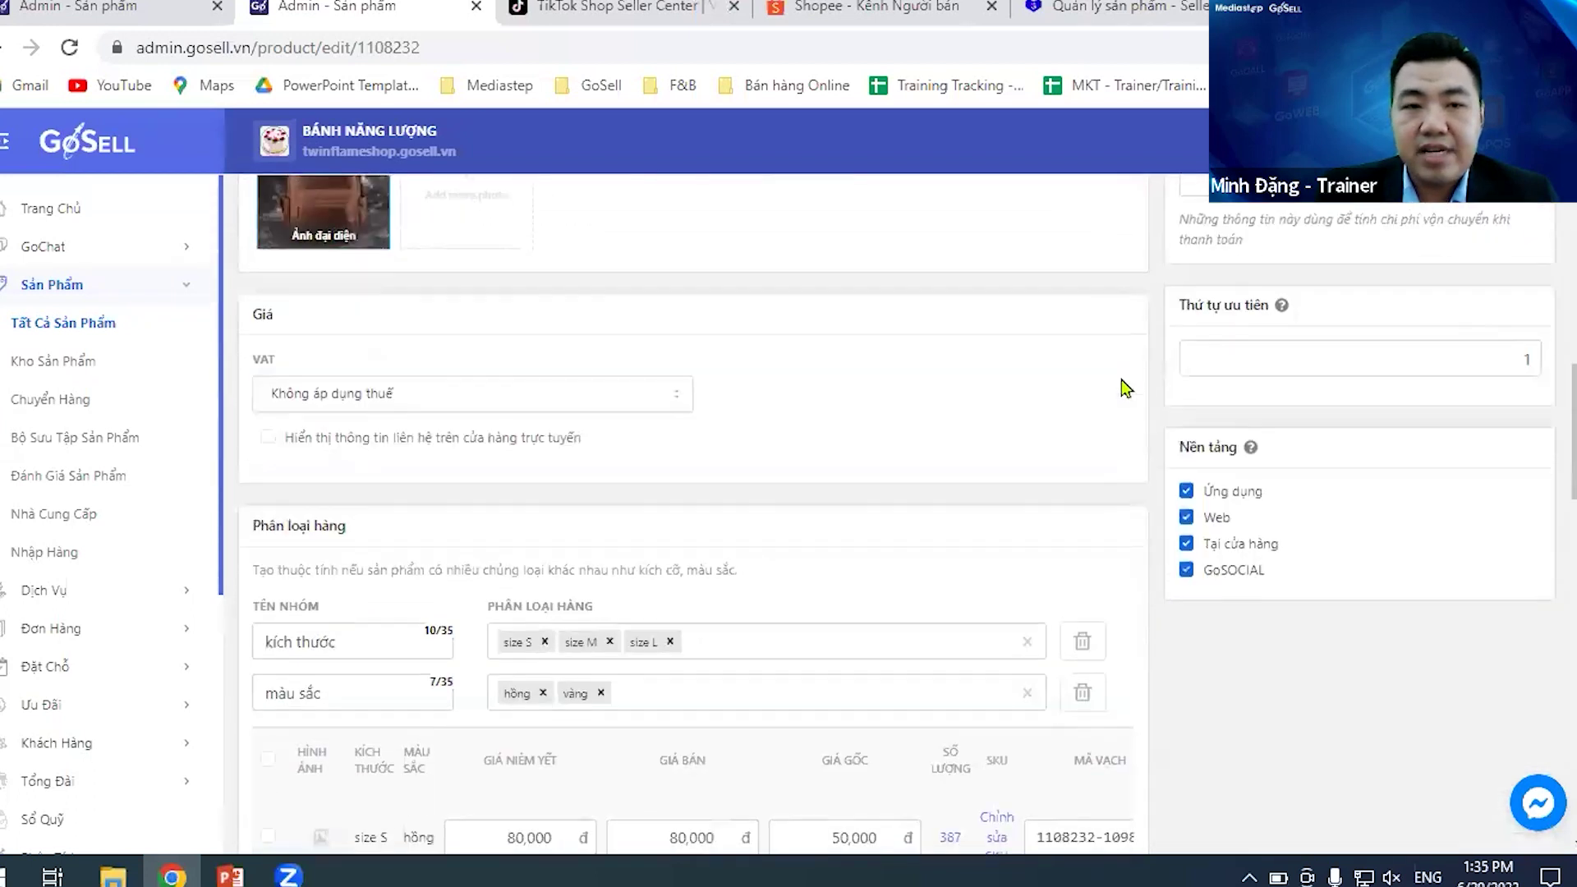
scroll(1159, 435, up, 20)
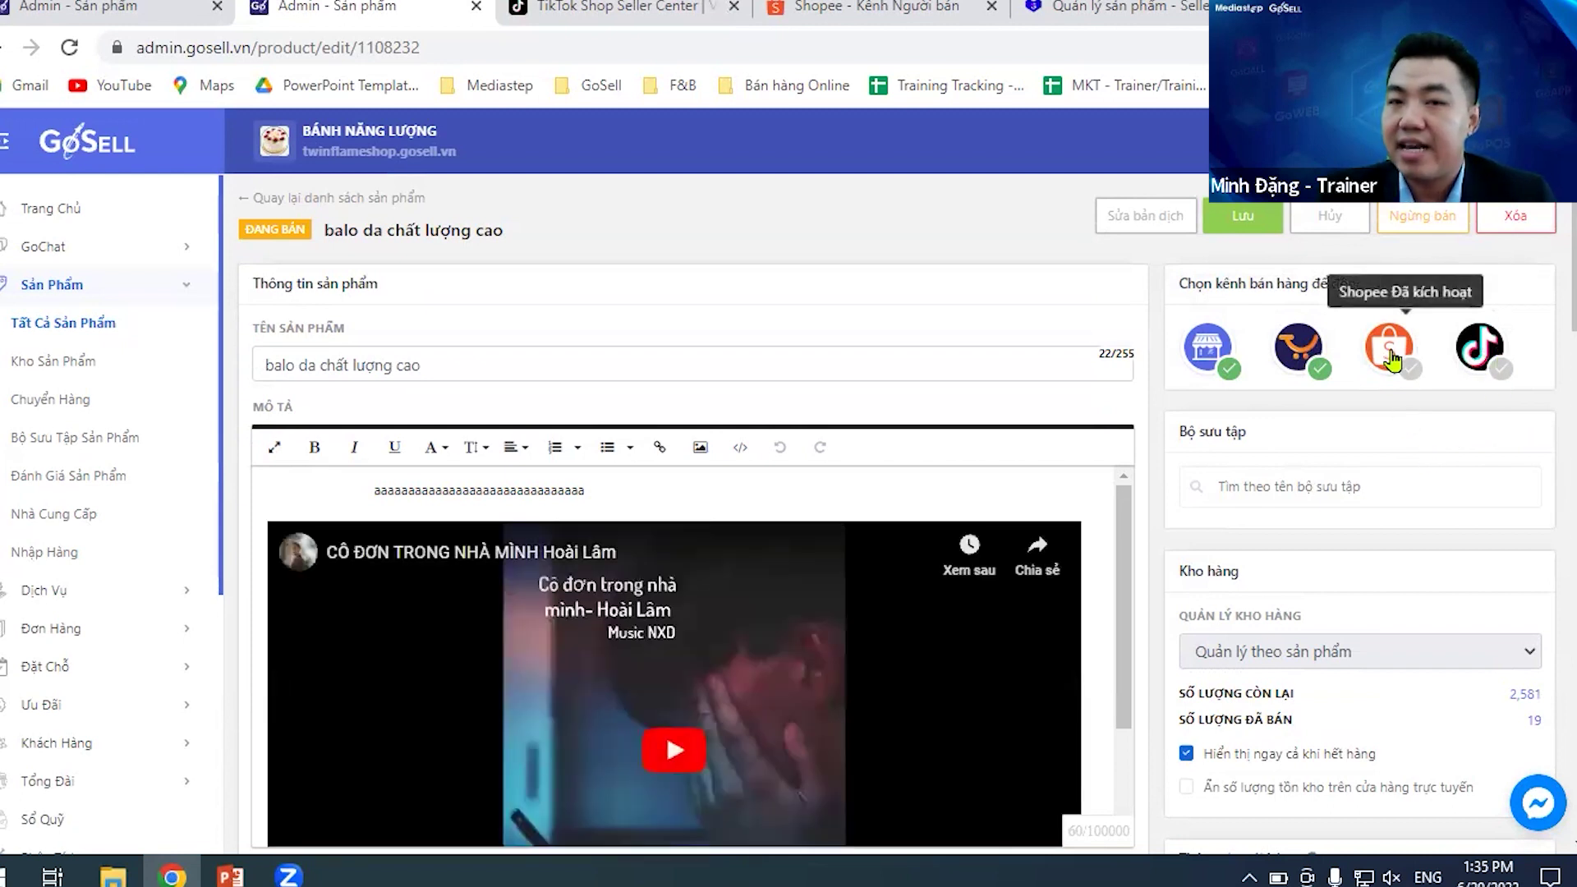
- Start publishing the backpack to Shopee, review the 80,000đ prefilled form and available shops
click(1391, 359)
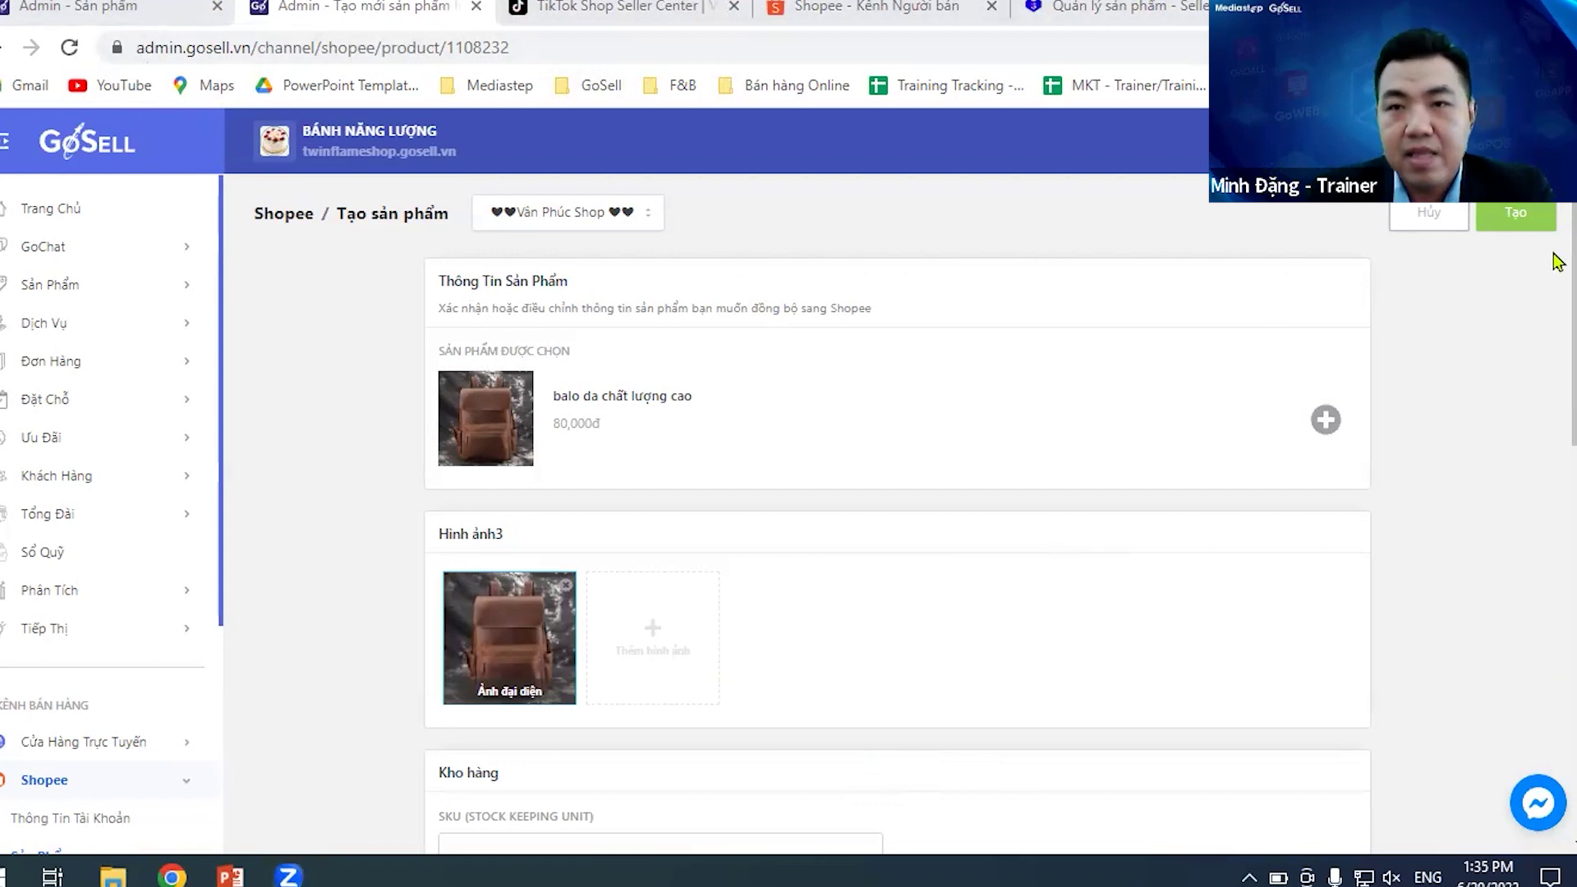
scroll(1553, 257, down, 1)
scroll(1557, 263, up, 1)
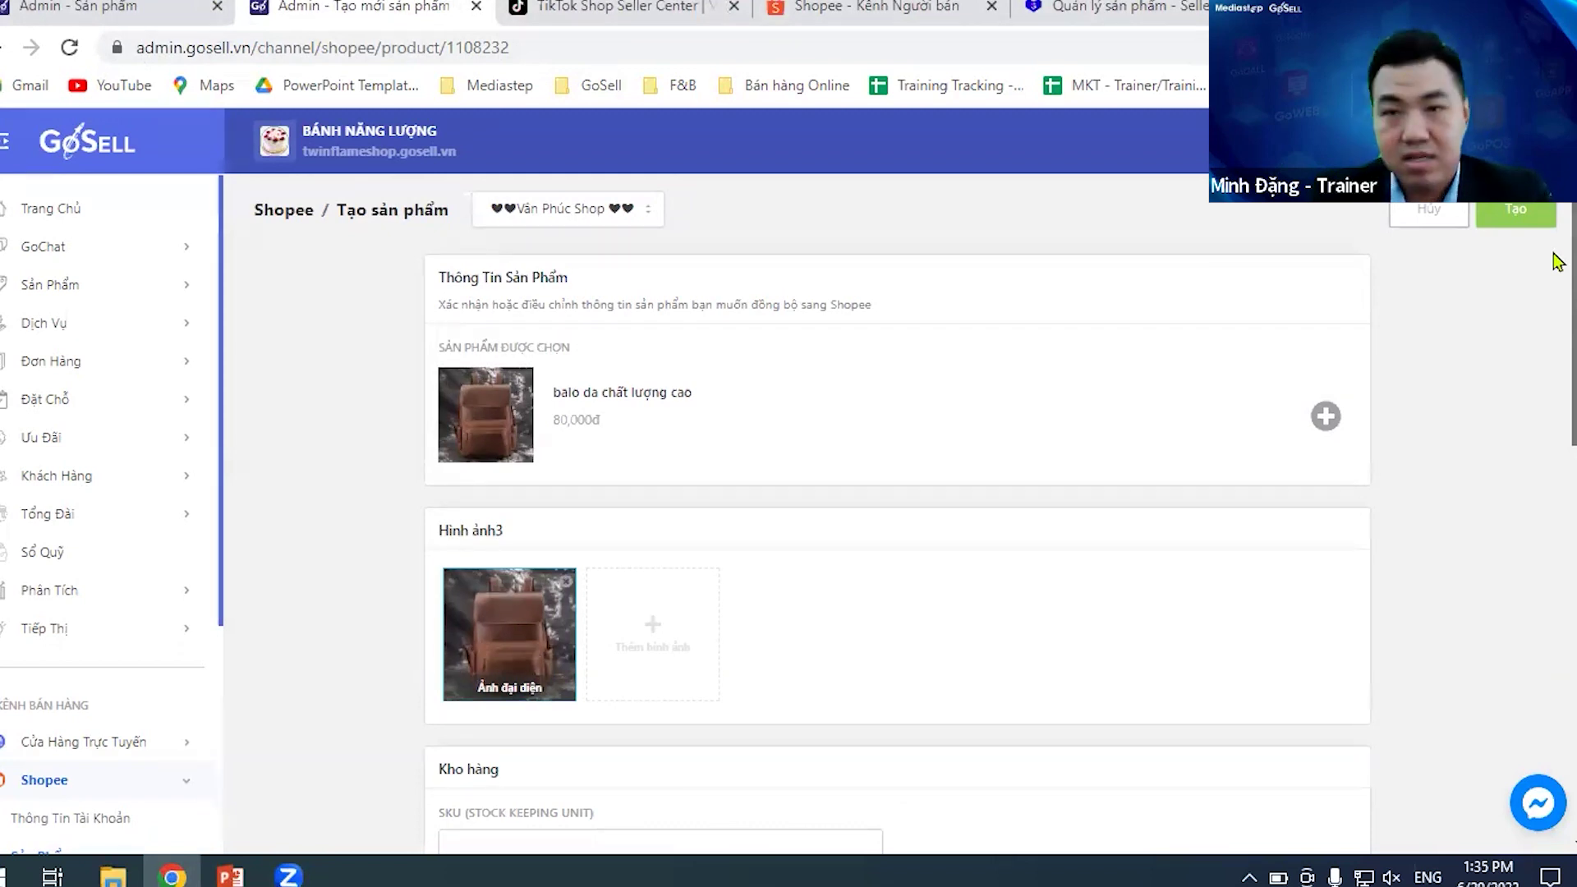
scroll(1558, 261, down, 1)
scroll(1558, 276, up, 1)
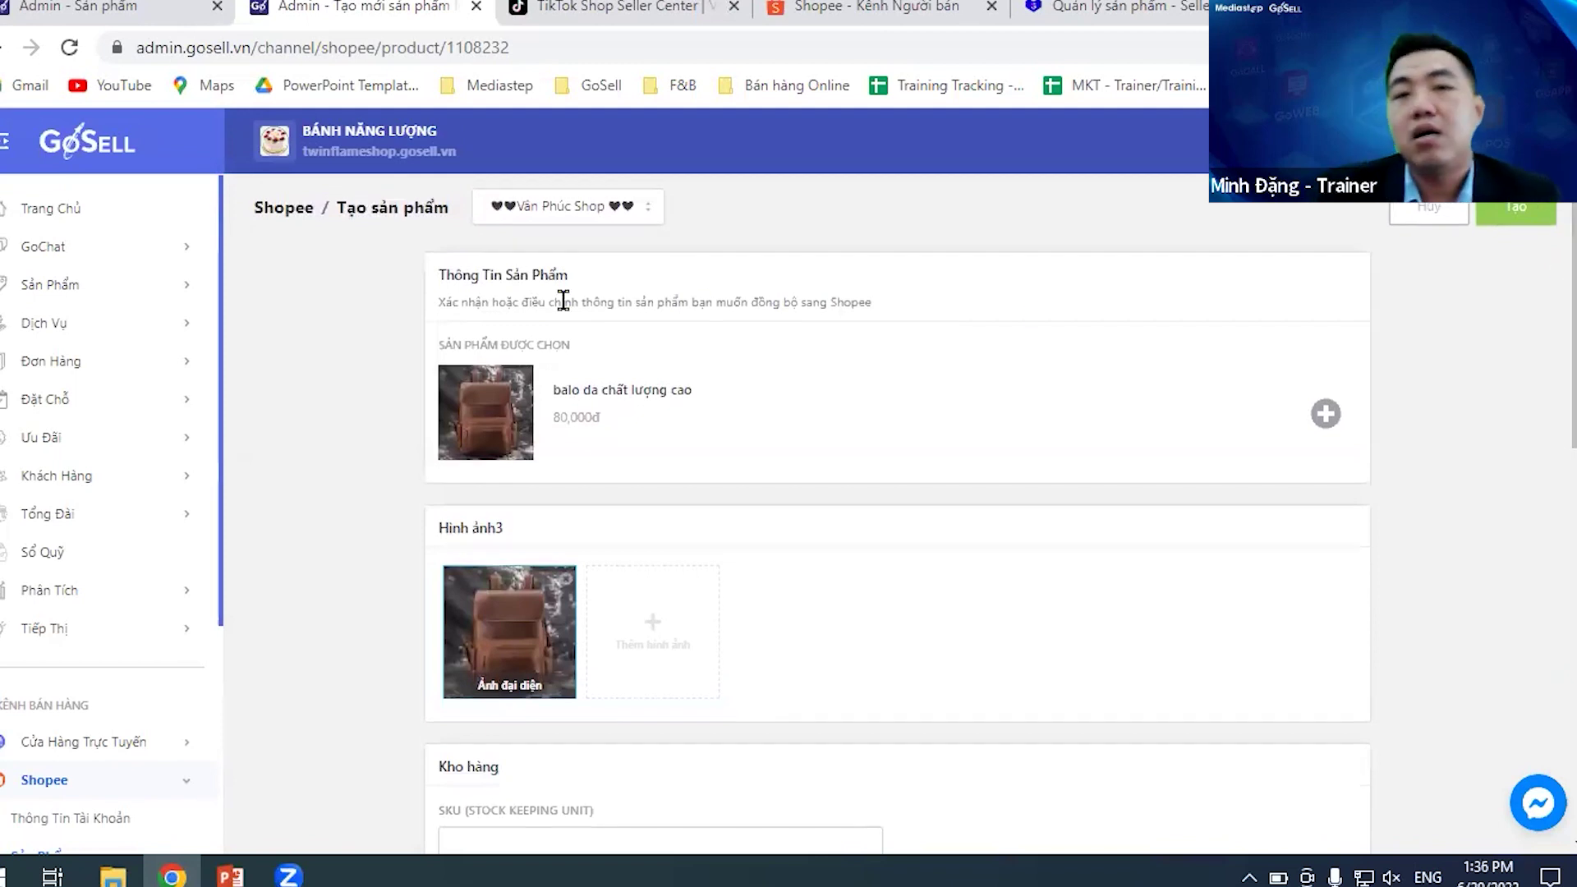
click(639, 211)
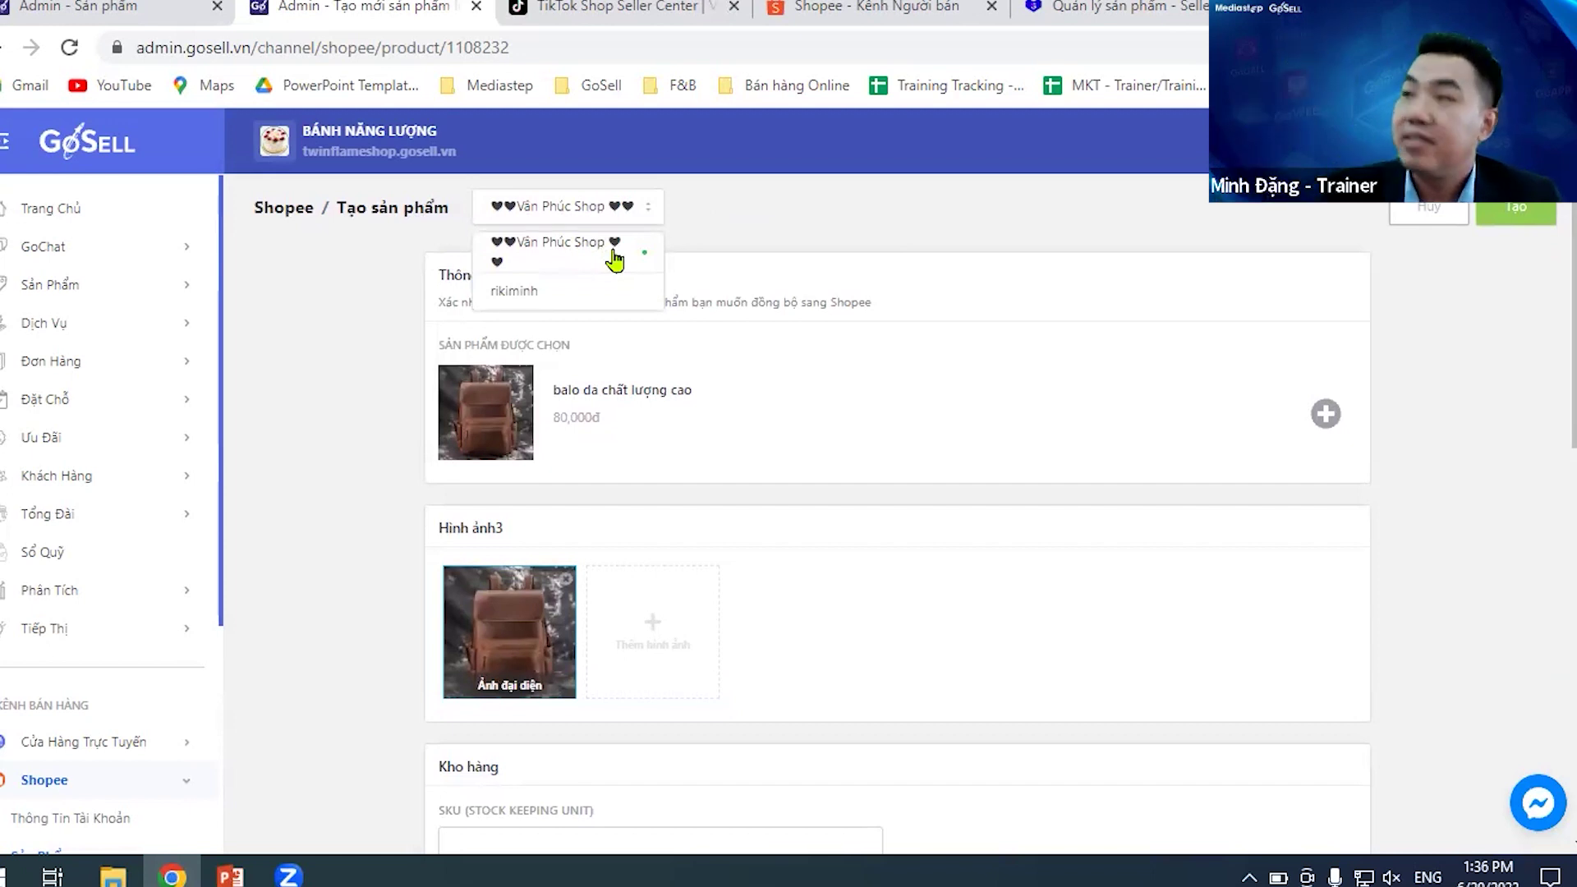
- Switch the Shopee listing to the second shop and review its six 80,000đ variants and package size
click(578, 307)
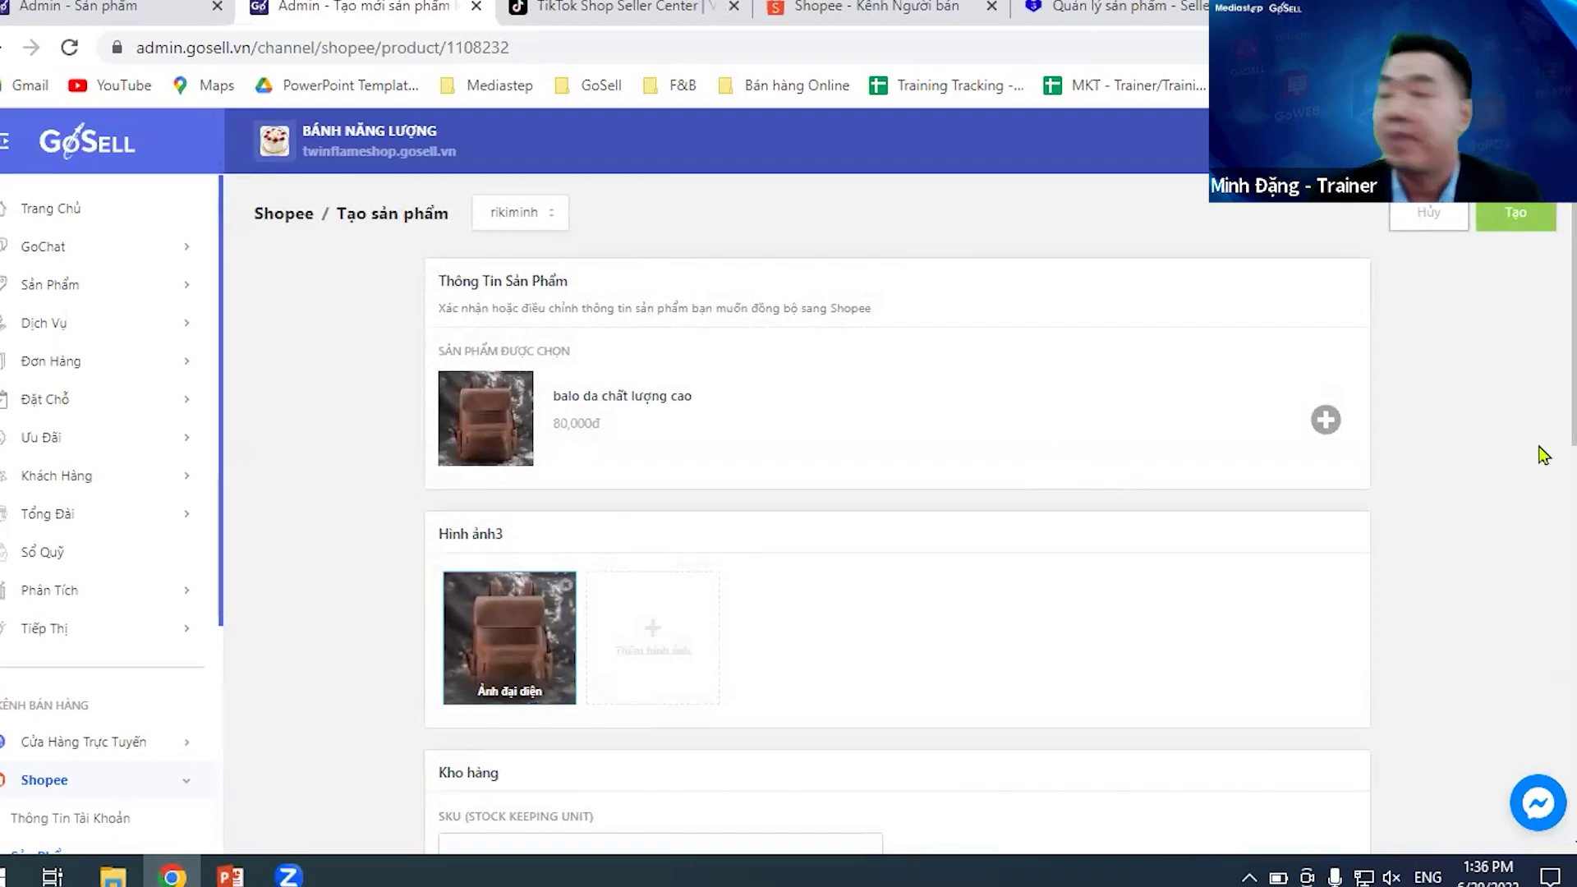
scroll(1558, 249, down, 4)
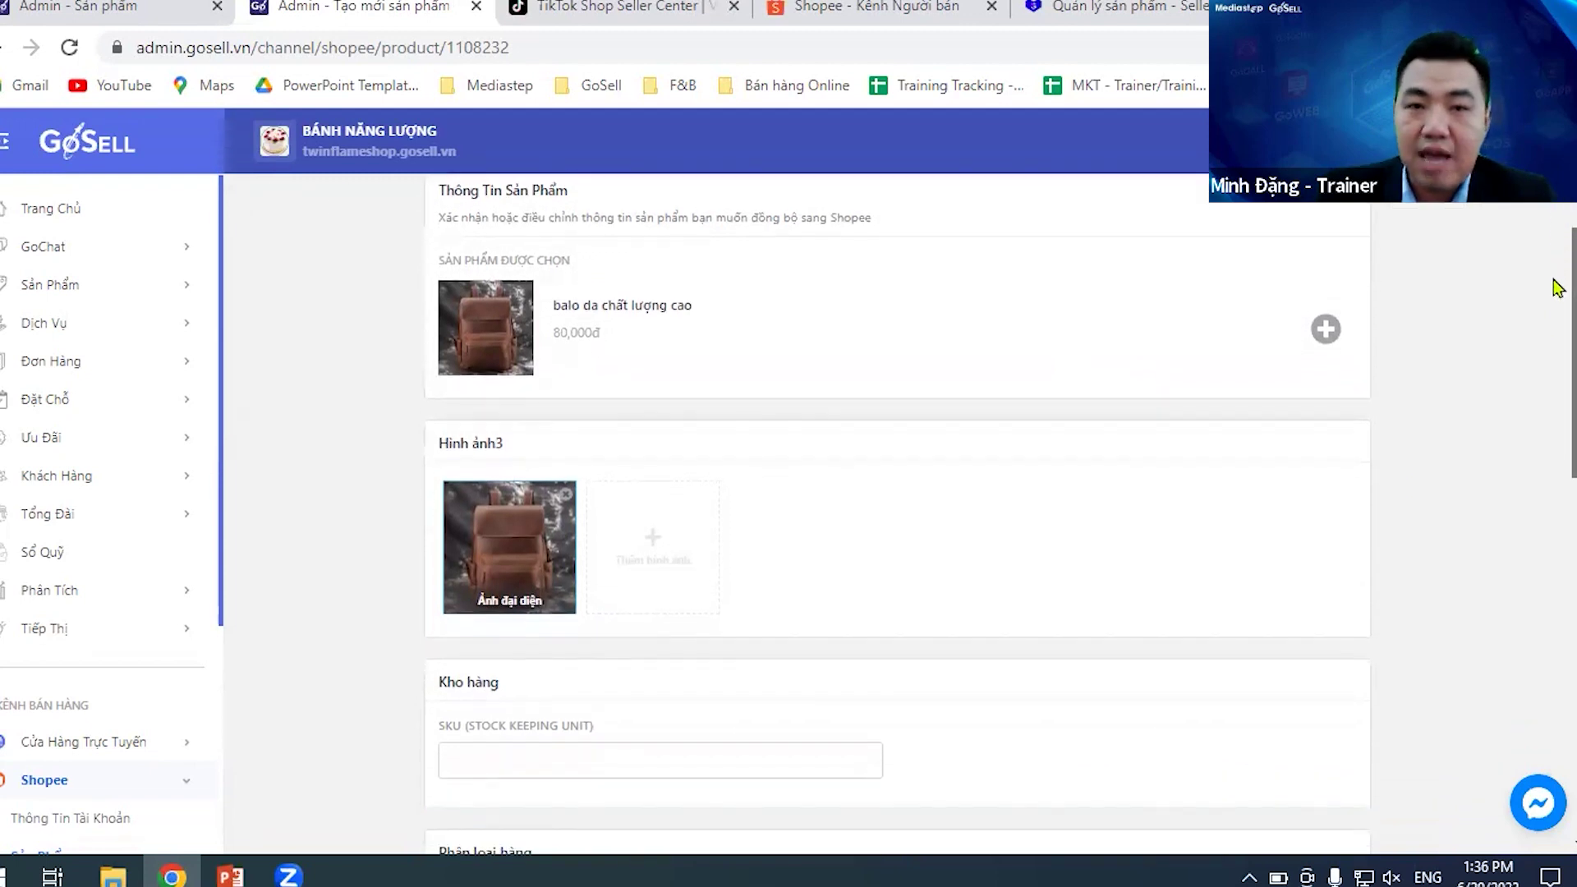
scroll(1558, 367, down, 2)
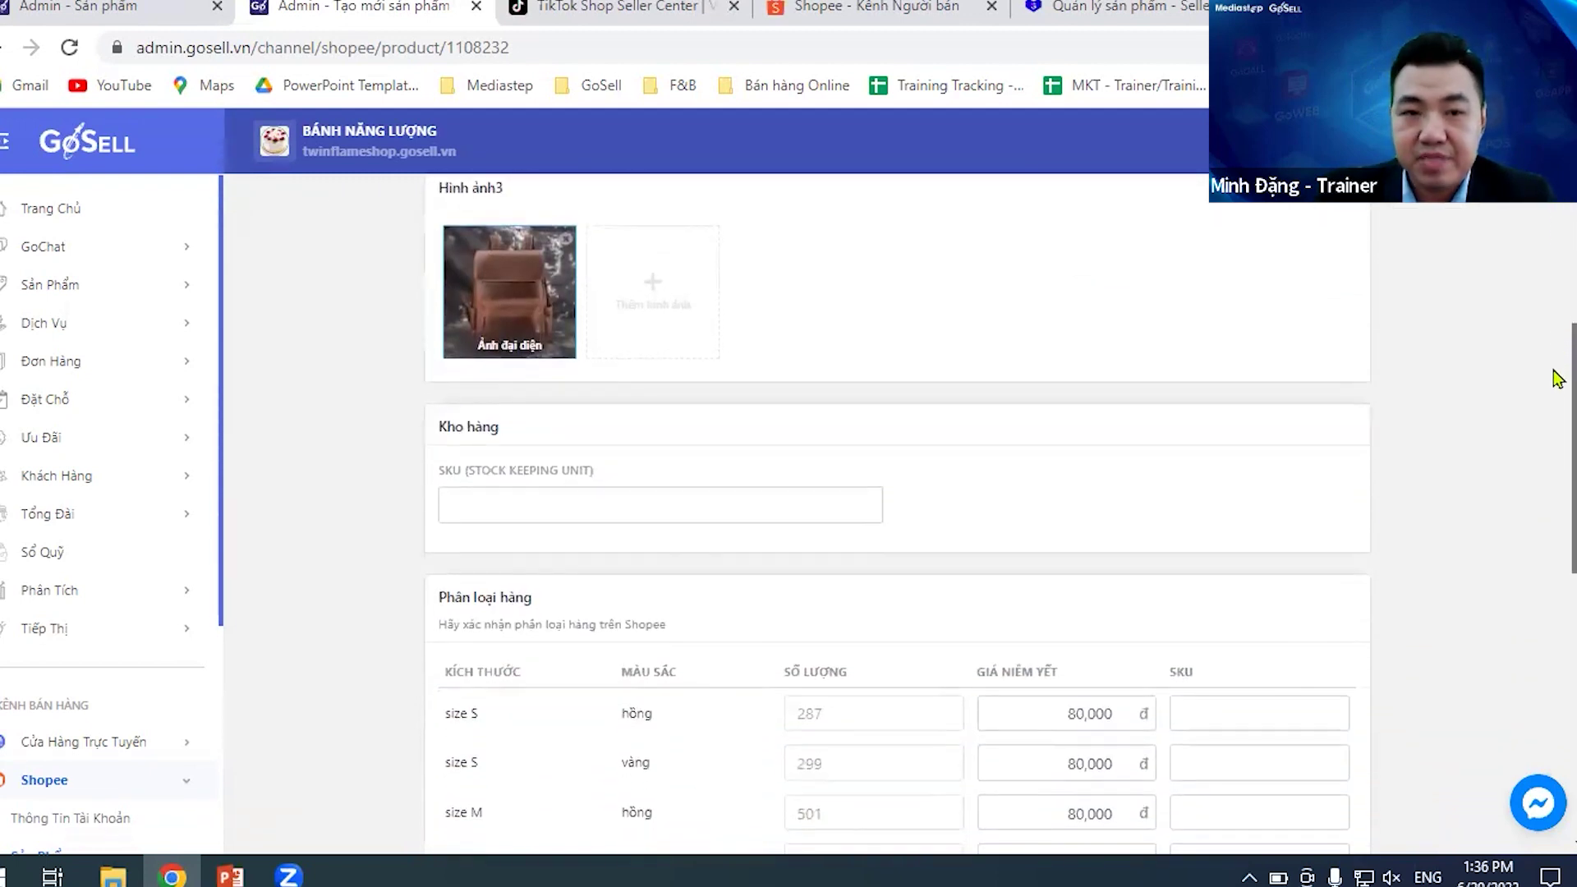
scroll(1558, 419, down, 2)
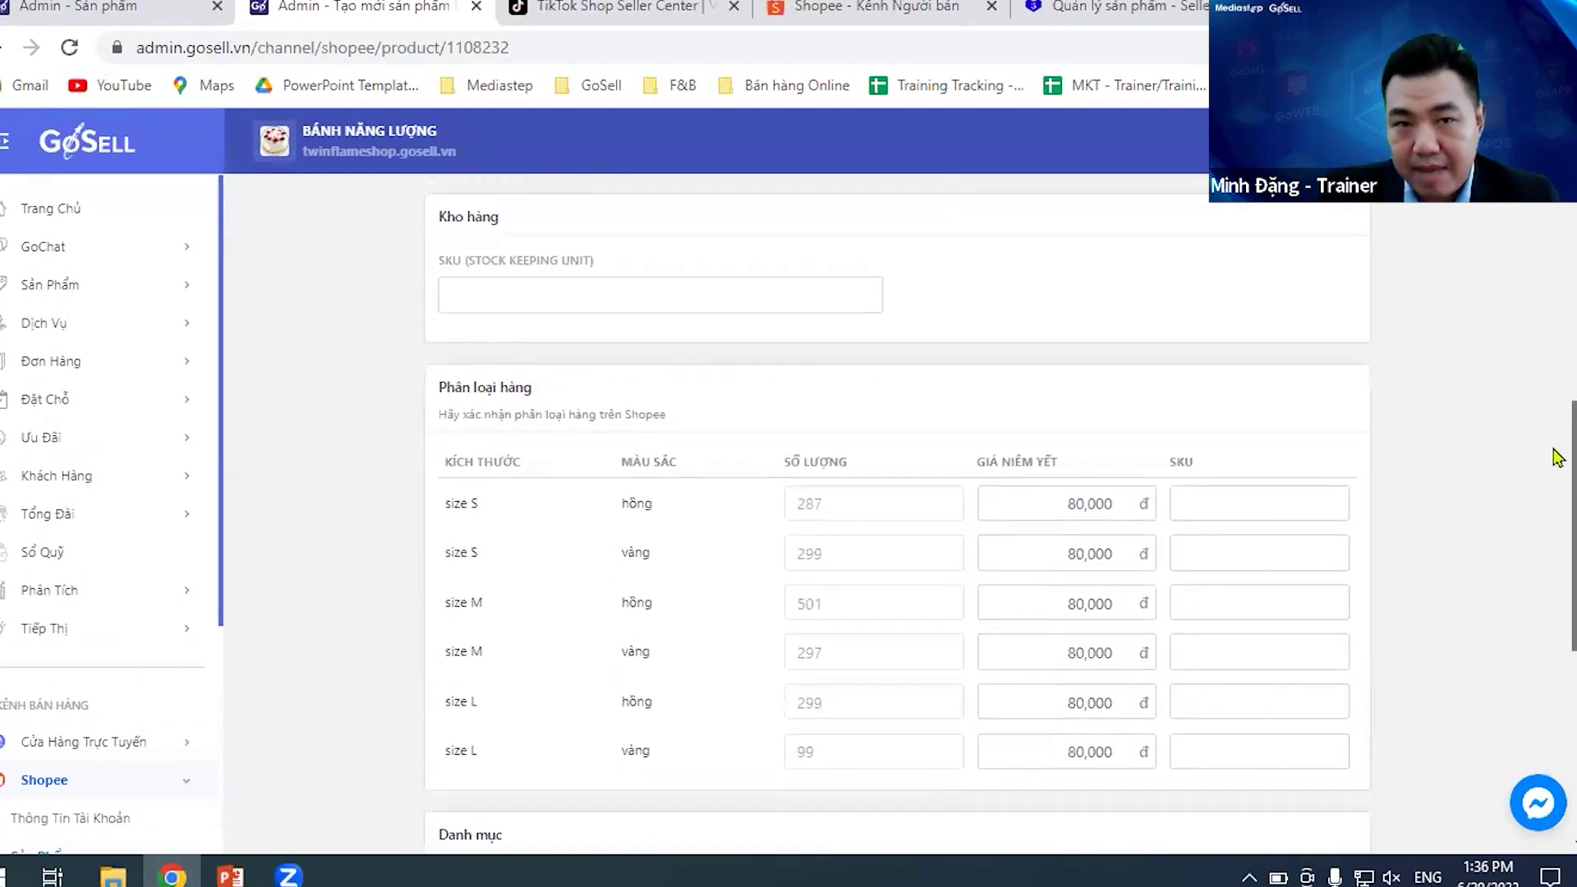
scroll(1557, 485, down, 1)
scroll(1557, 490, down, 1)
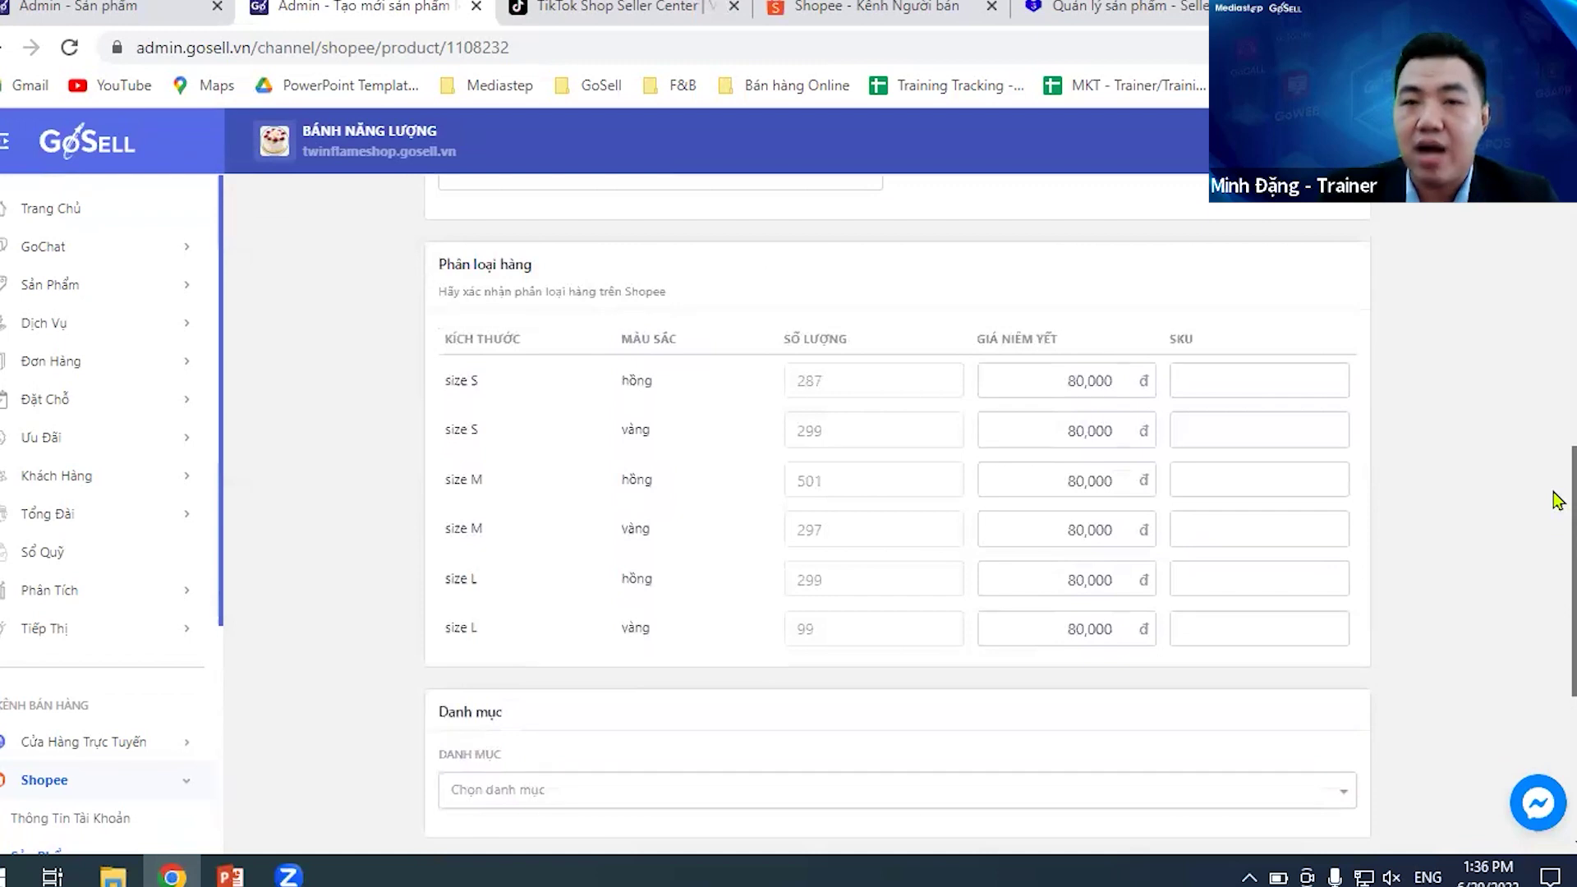
scroll(1558, 499, down, 5)
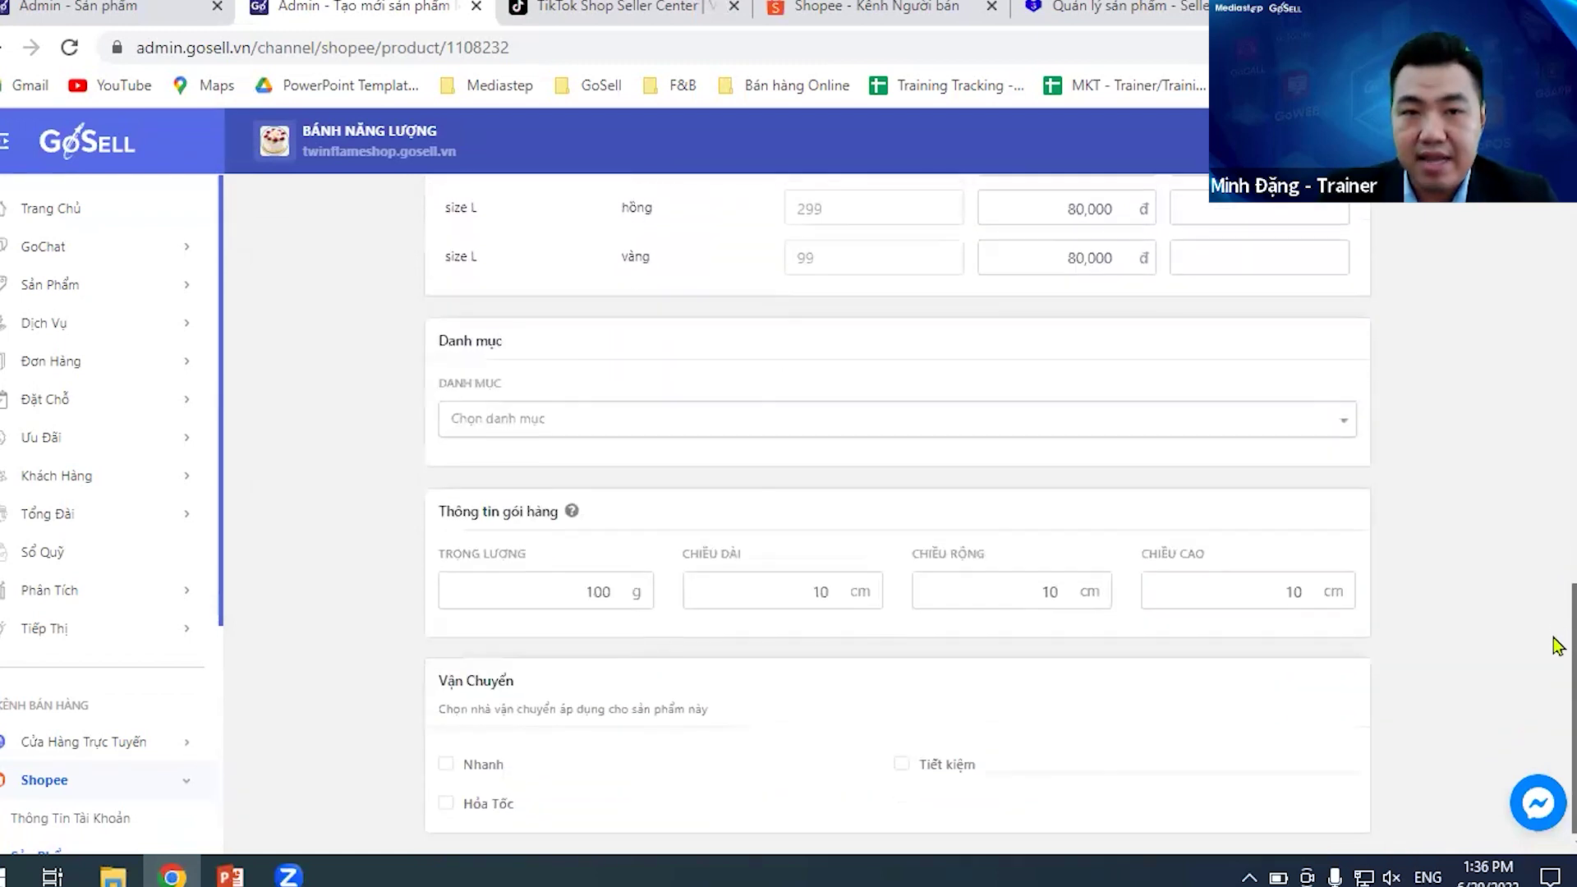
- Choose Túi Ví Nữ > Ba lô as the Shopee category for the backpack
click(1242, 419)
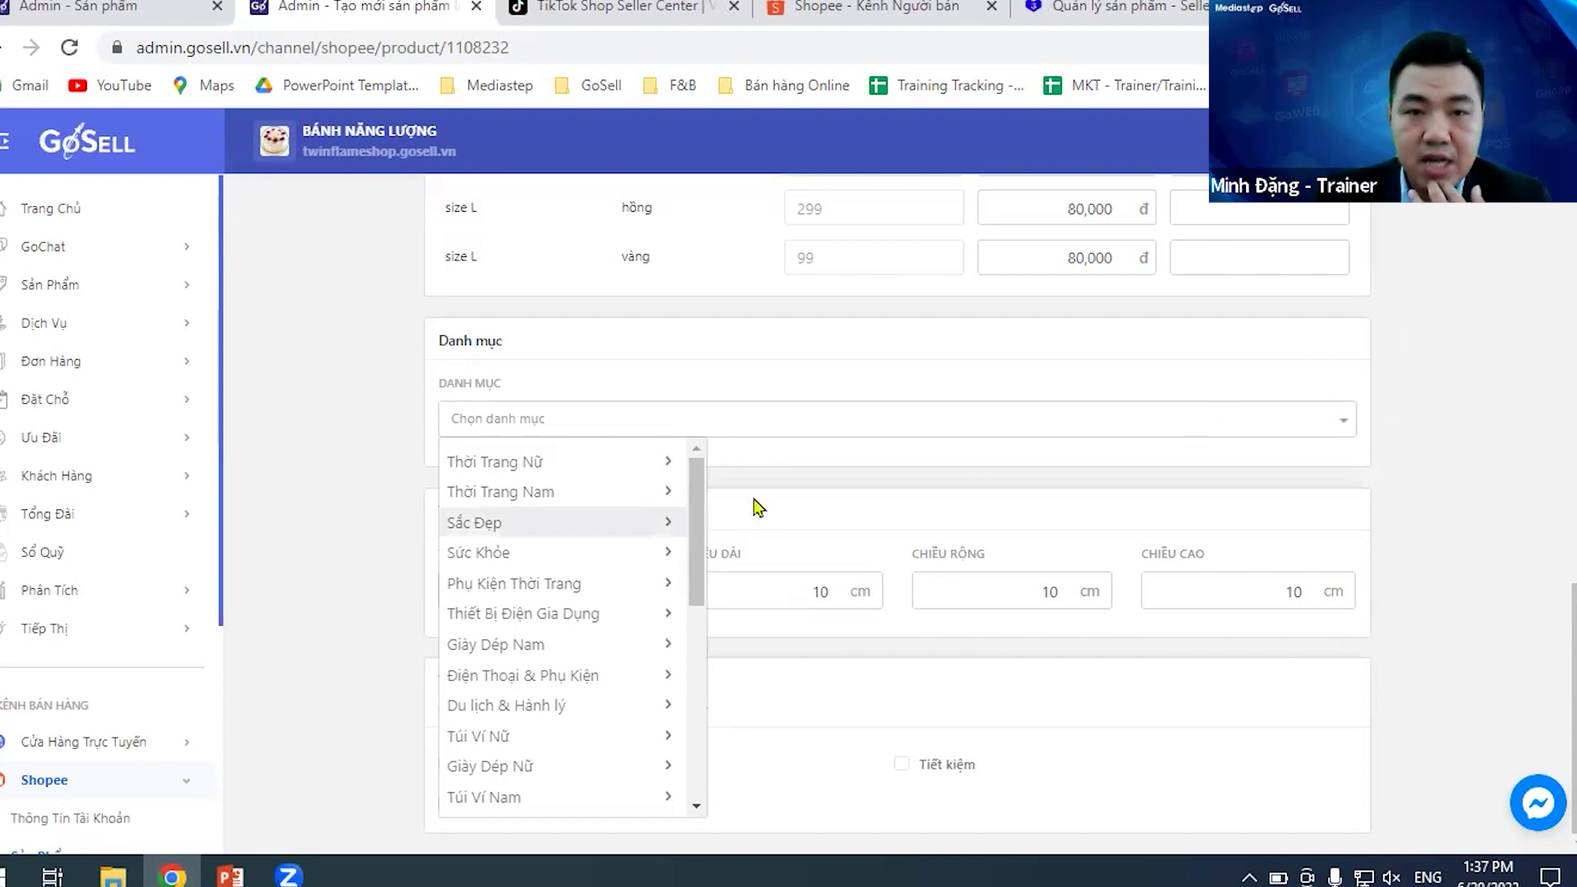
click(1278, 451)
click(613, 420)
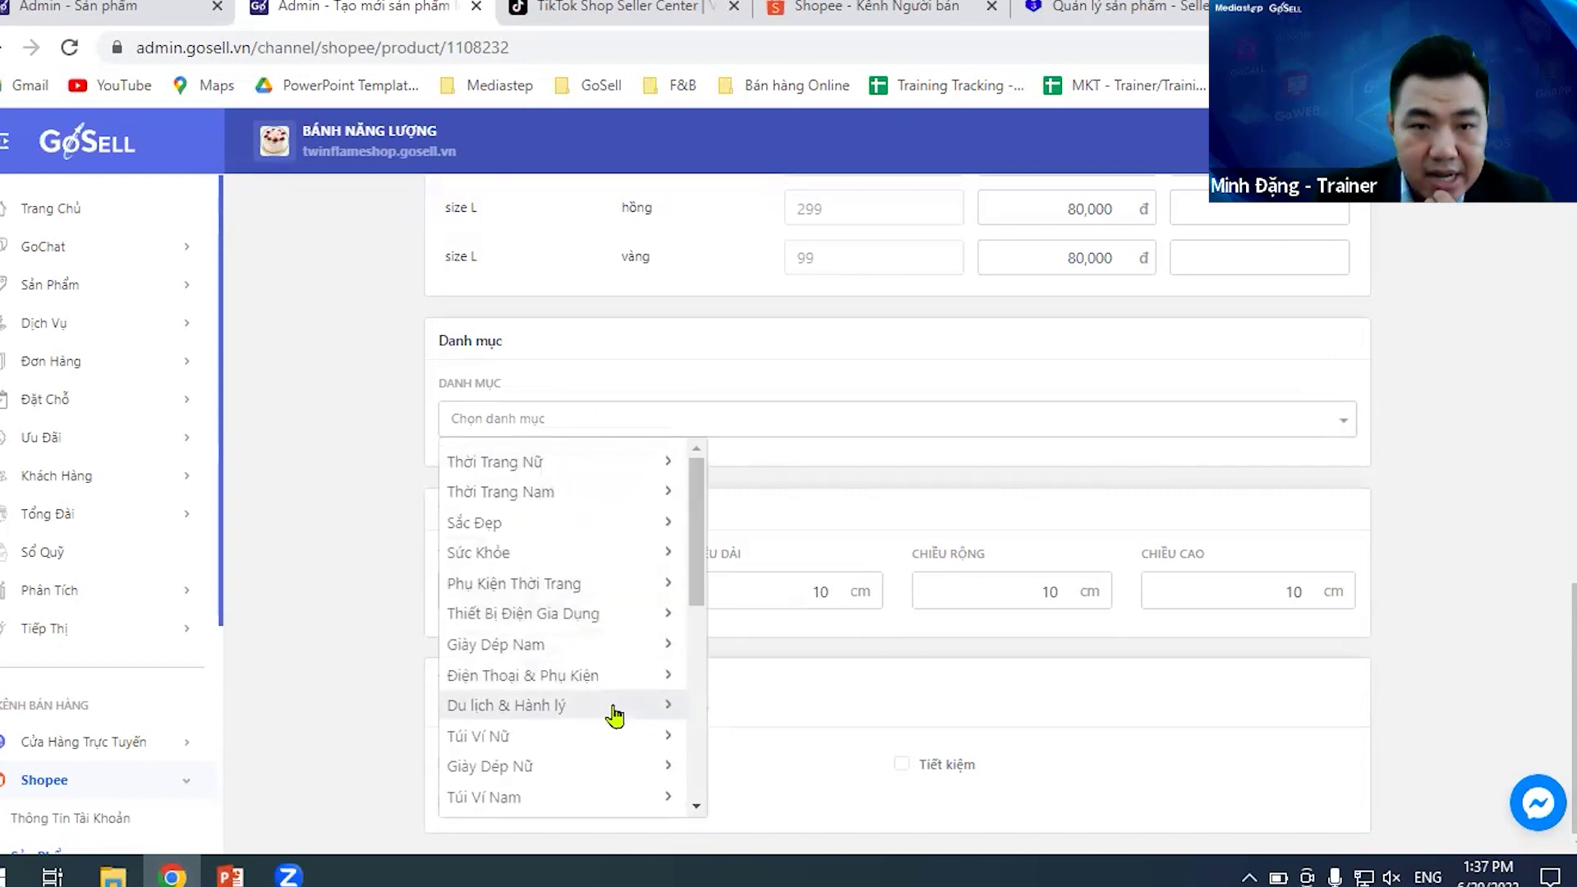
scroll(614, 716, down, 2)
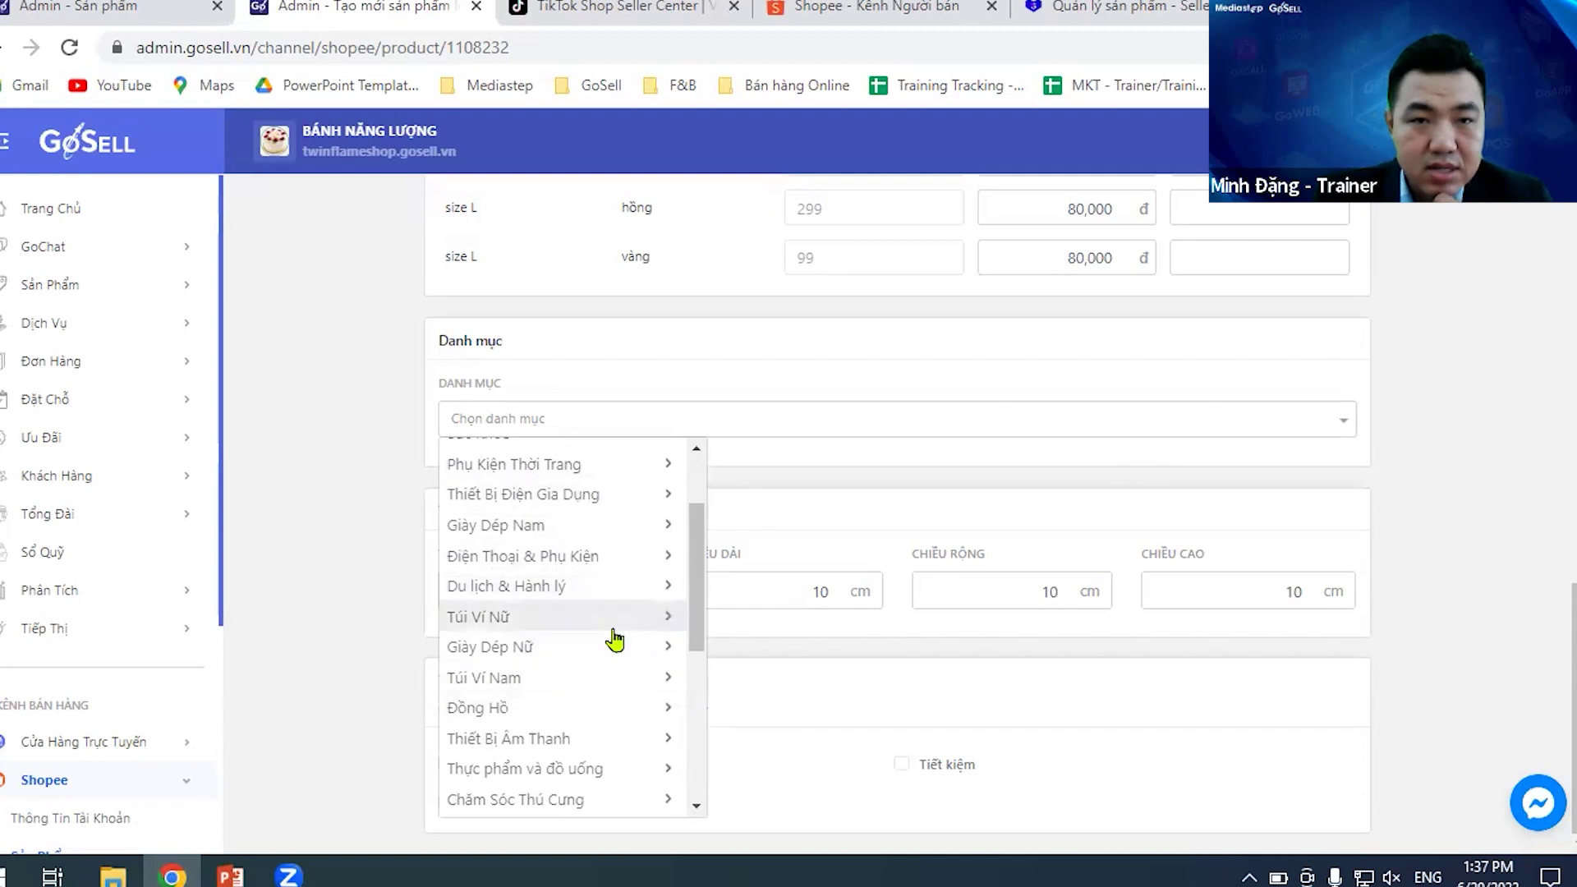
scroll(732, 593, up, 3)
scroll(727, 590, up, 9)
scroll(723, 592, down, 8)
scroll(566, 679, down, 3)
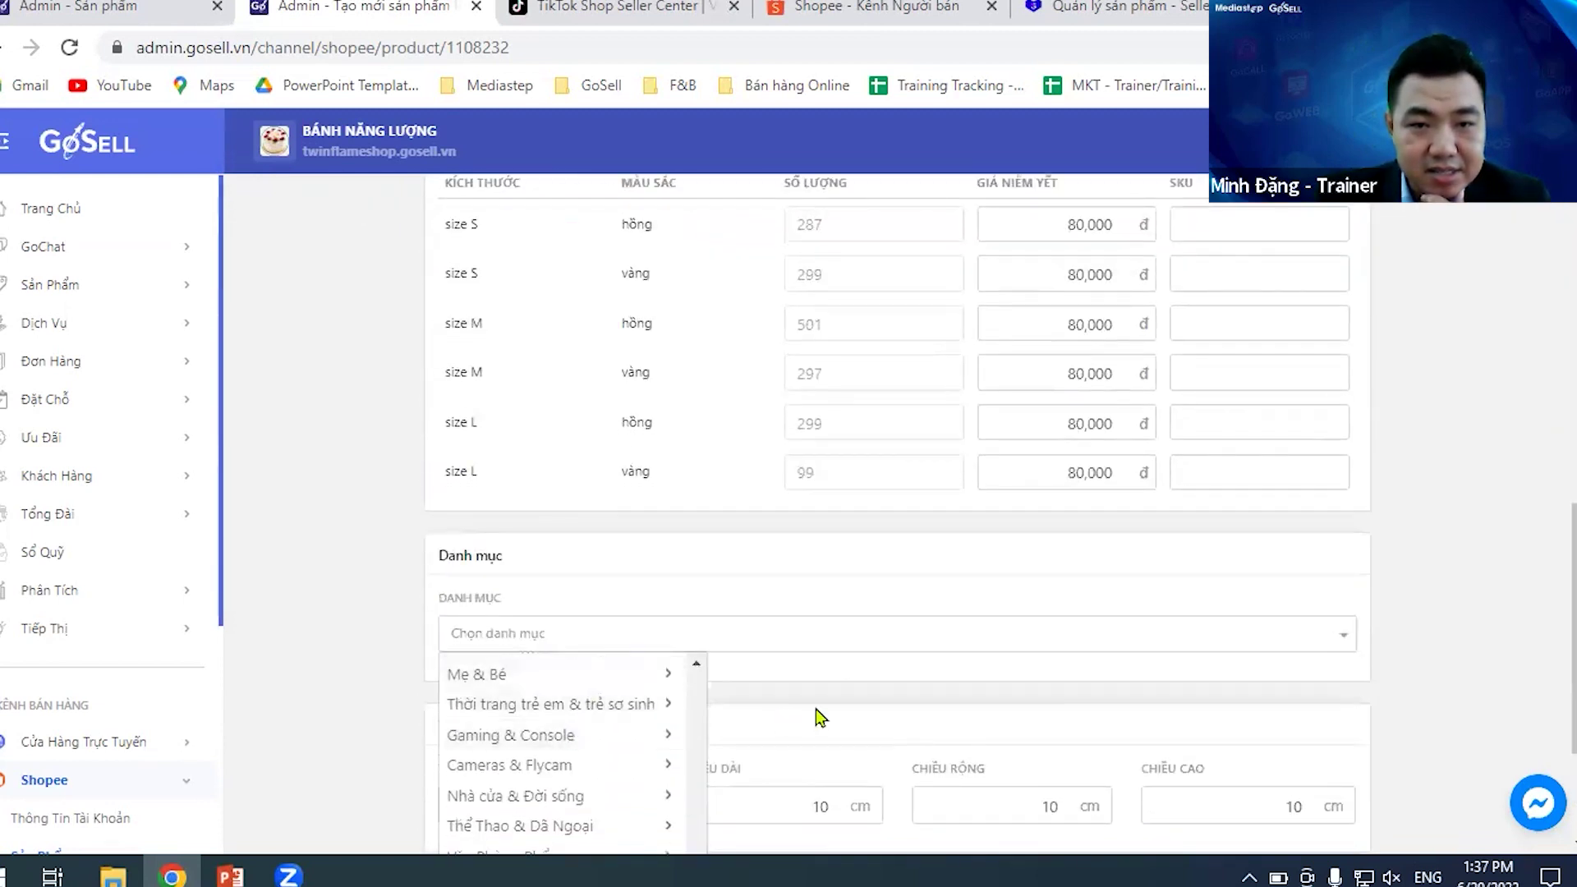
scroll(816, 708, down, 3)
scroll(608, 624, up, 5)
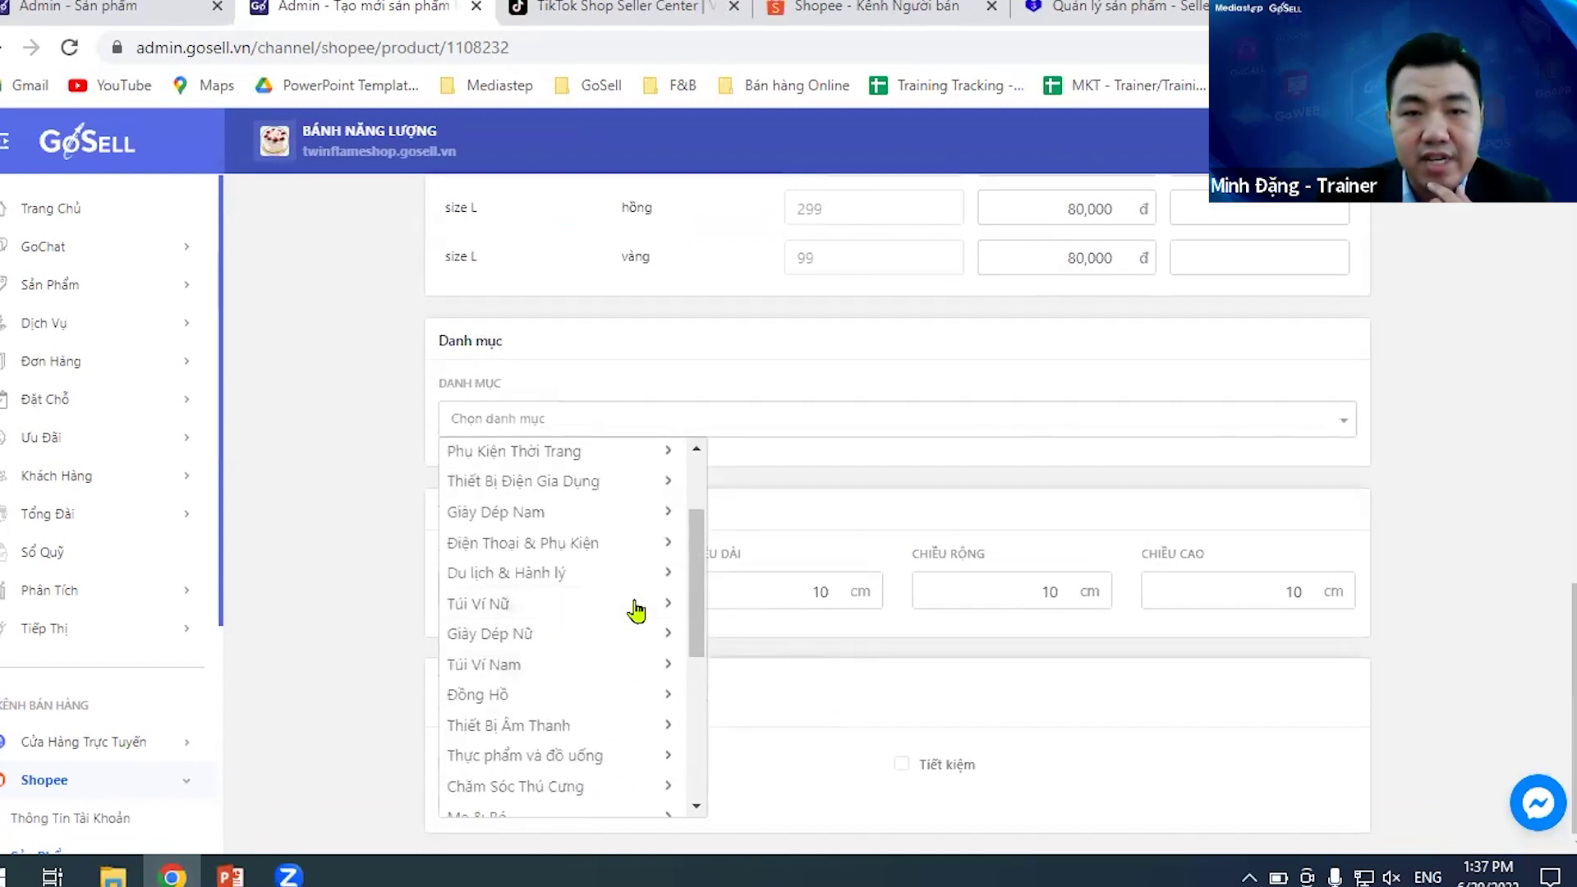
click(637, 606)
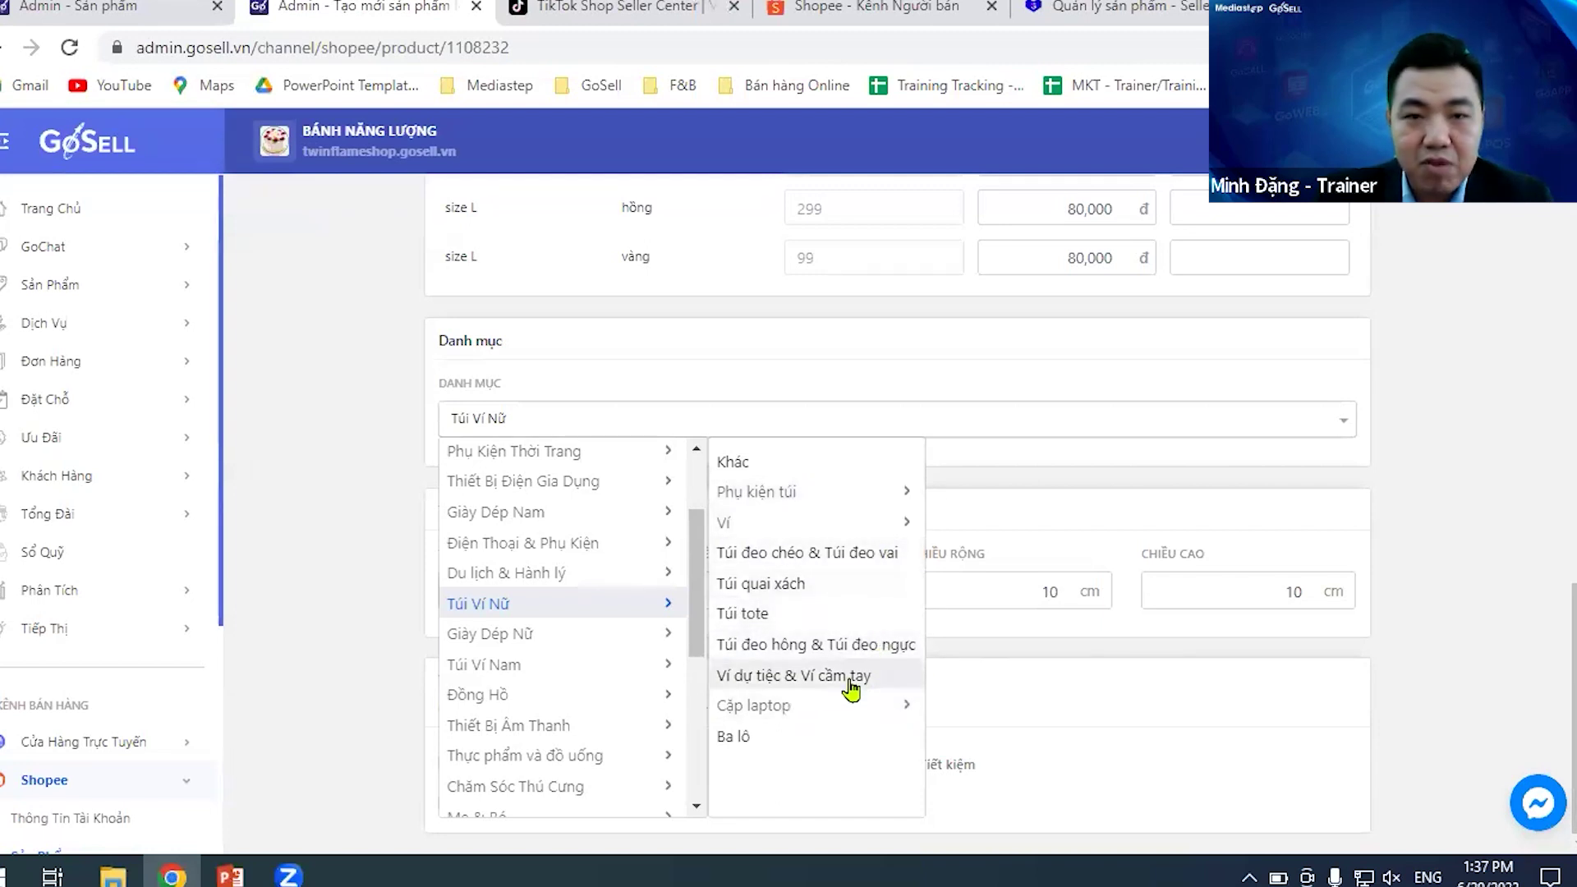
click(833, 734)
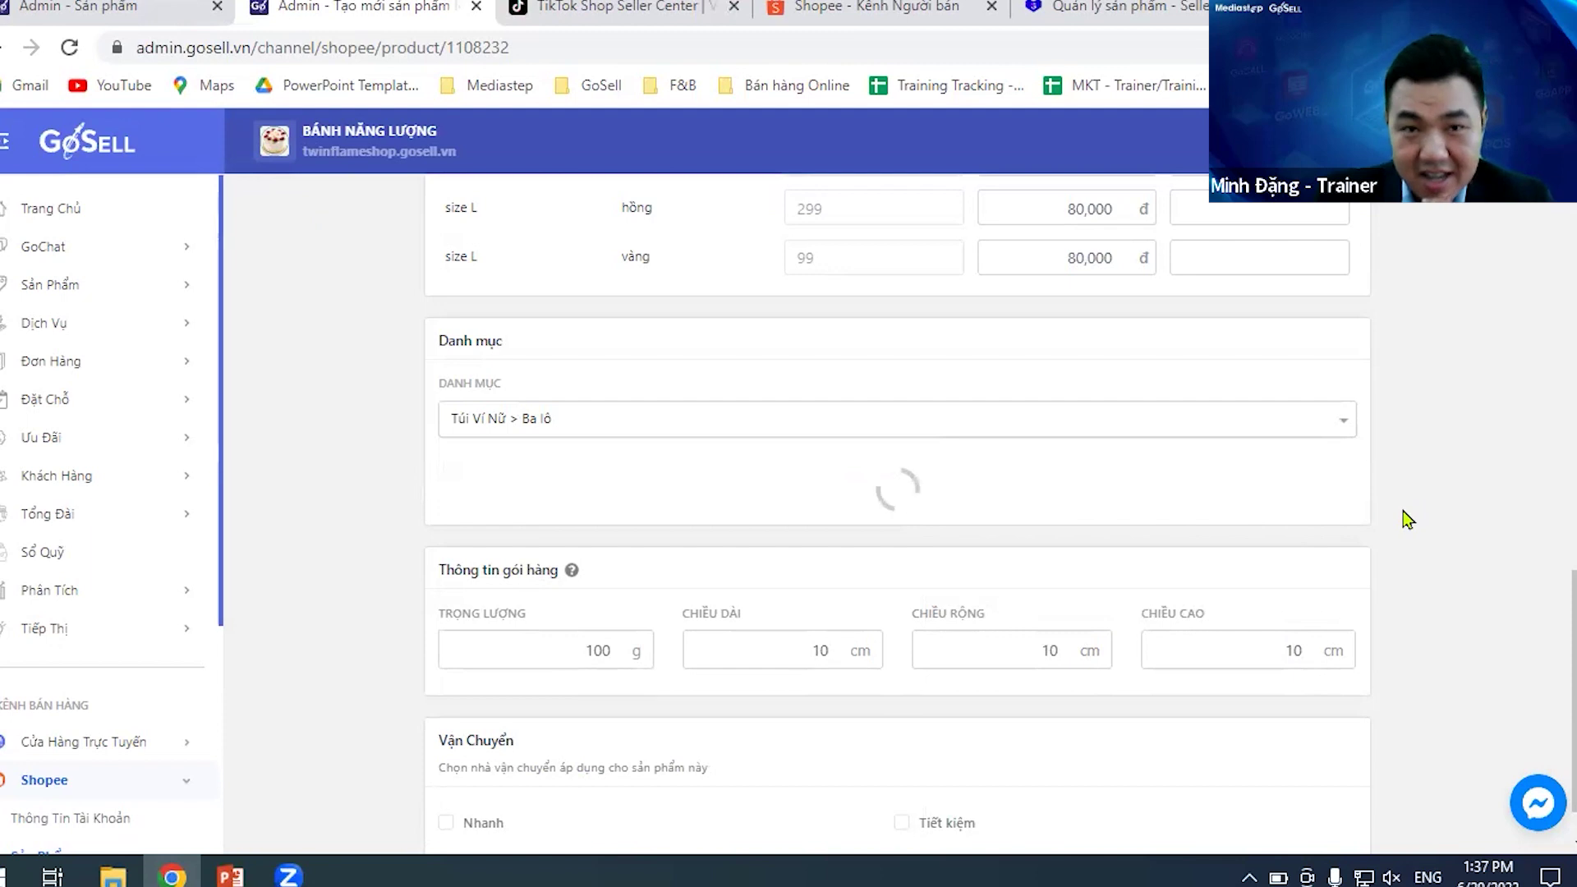
scroll(1408, 516, down, 1)
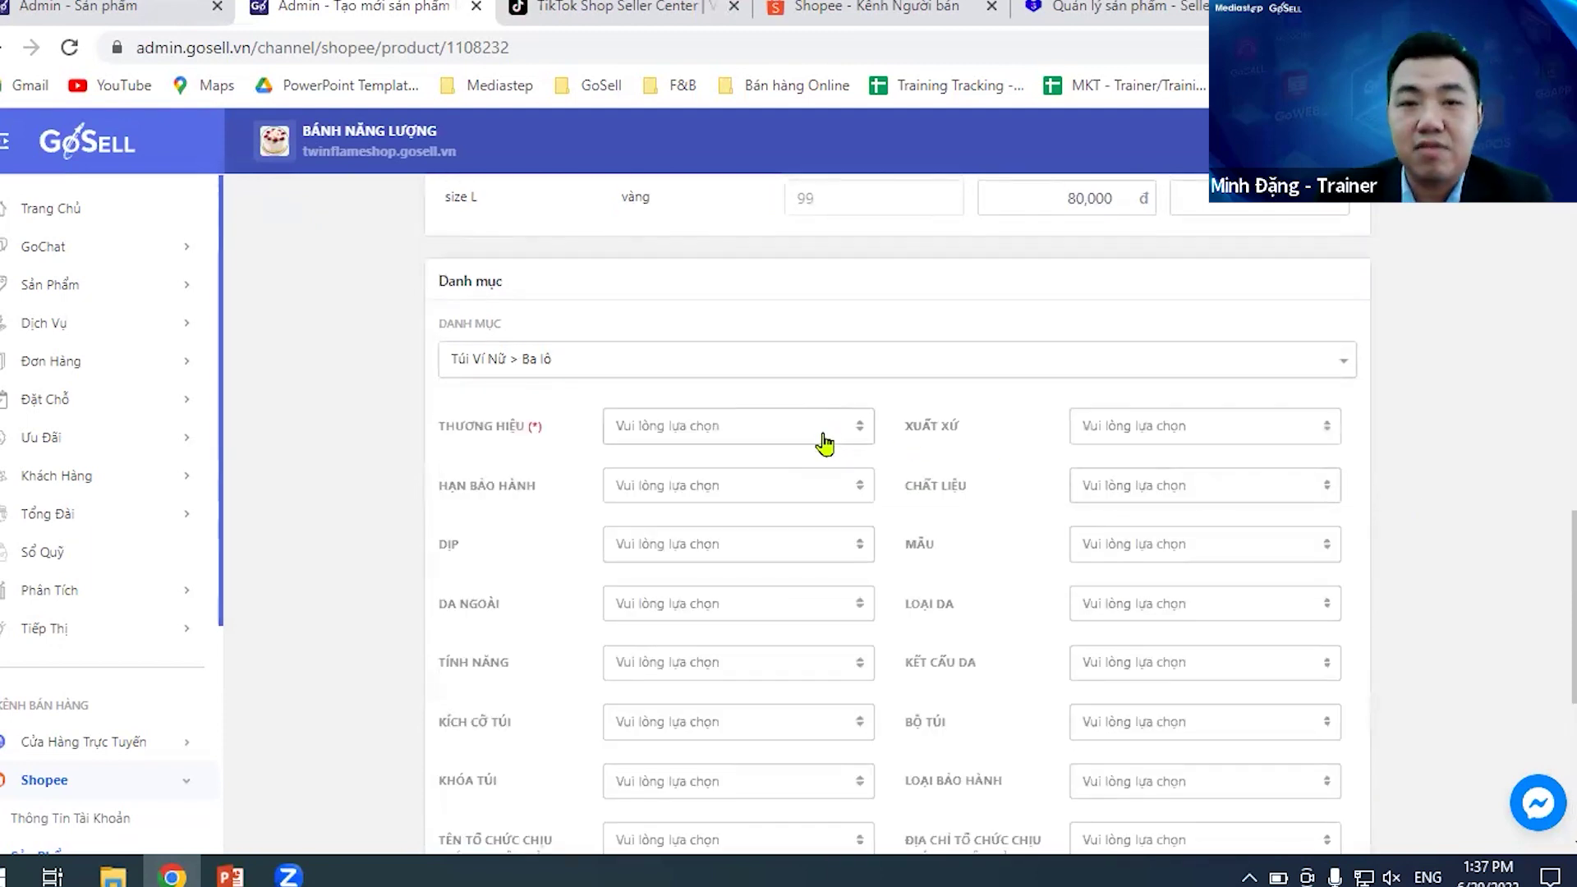
- Set the Thương hiệu attribute to No brand
click(675, 441)
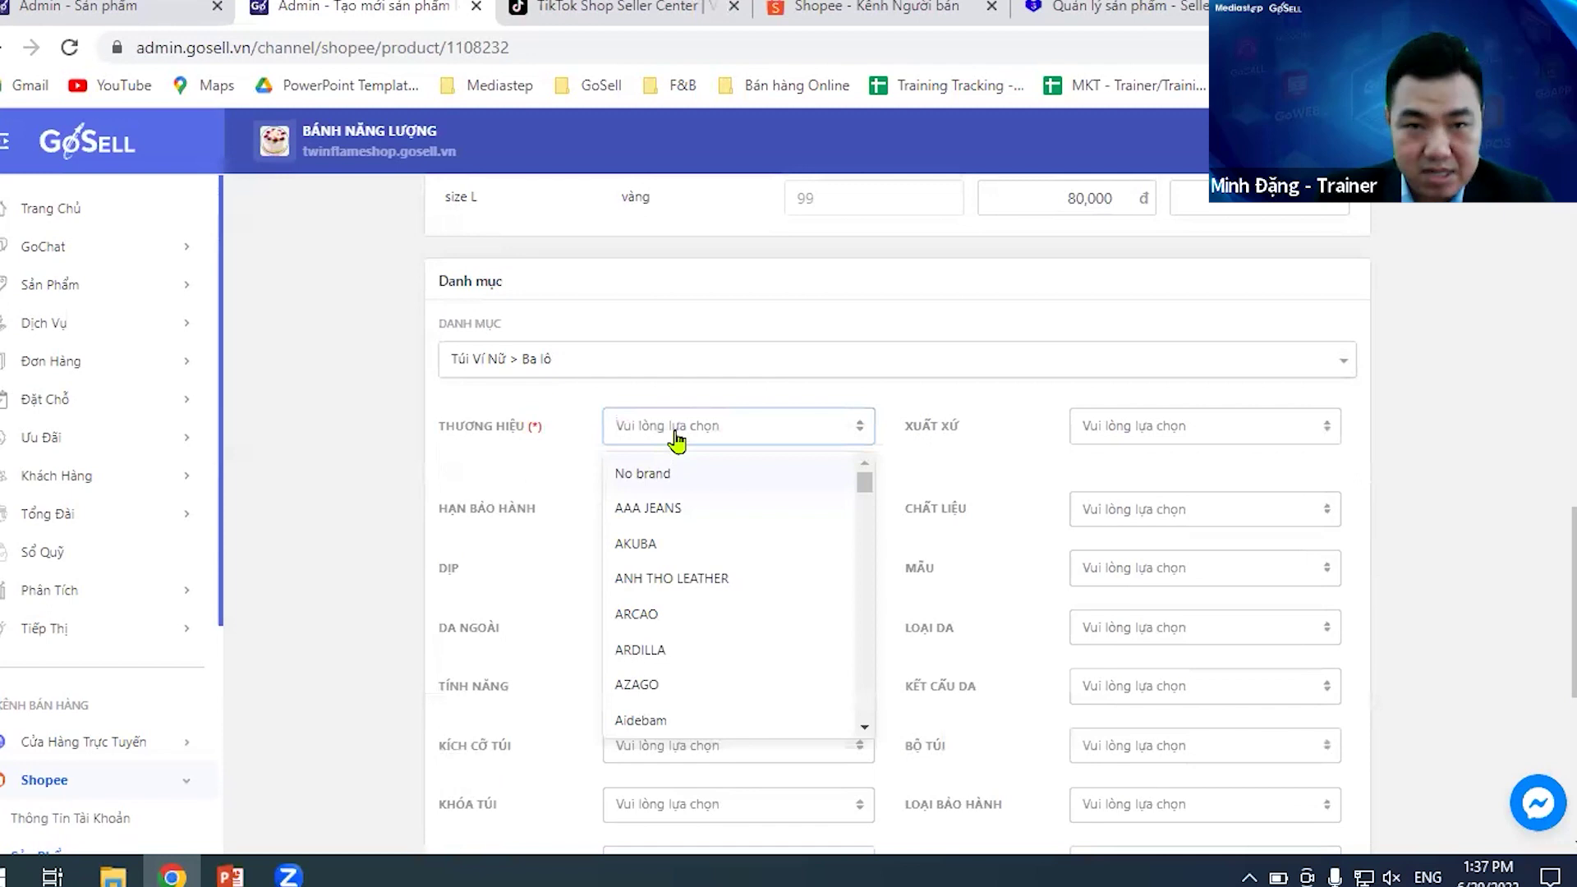
click(723, 474)
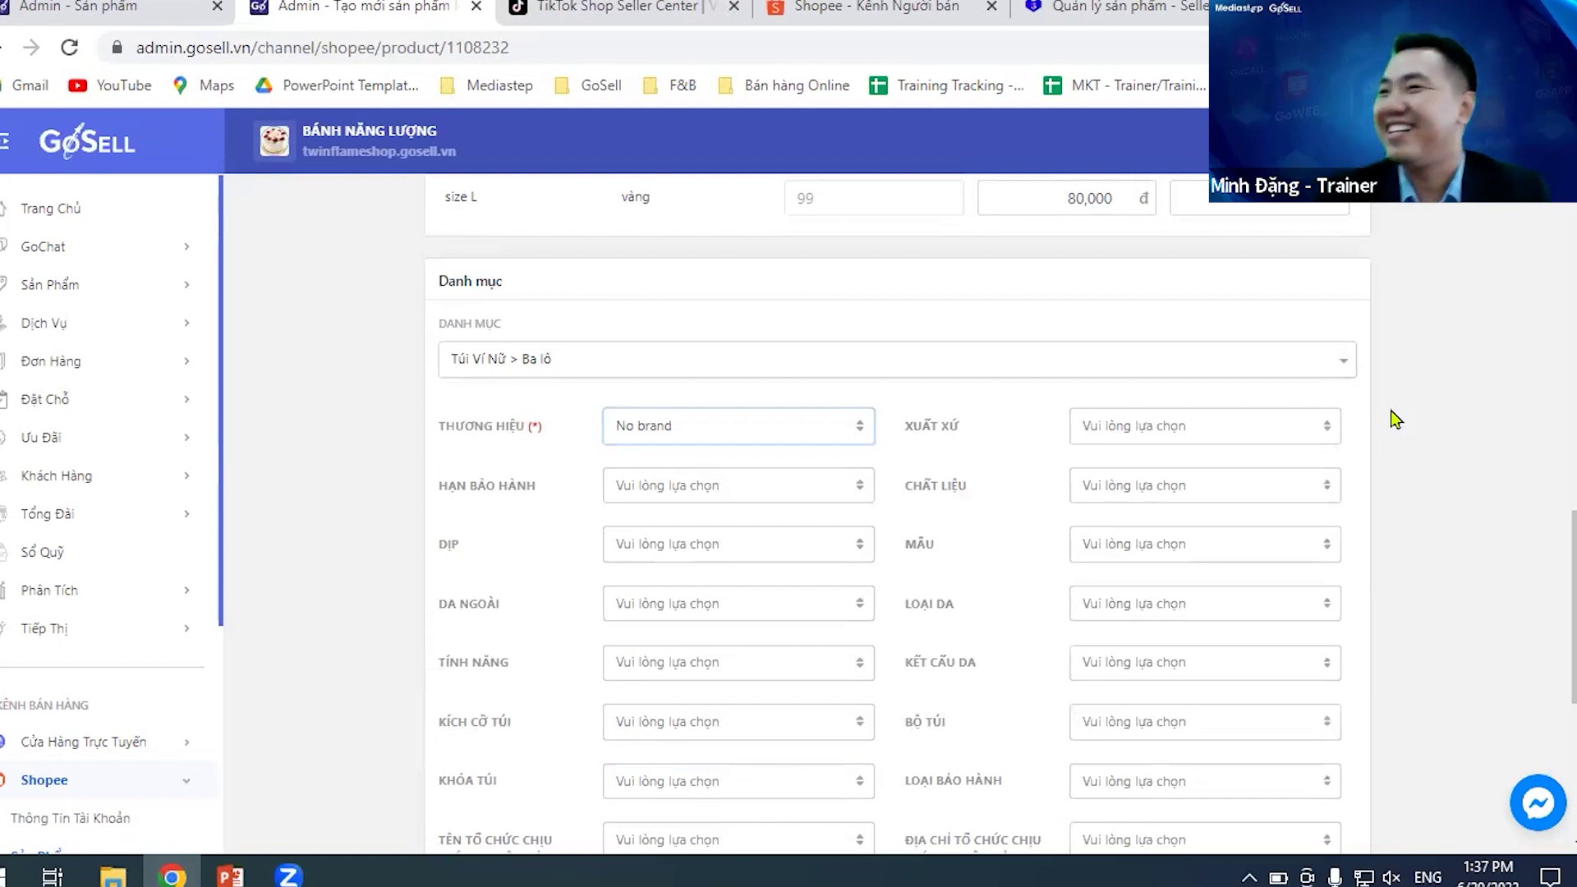
scroll(1441, 444, down, 5)
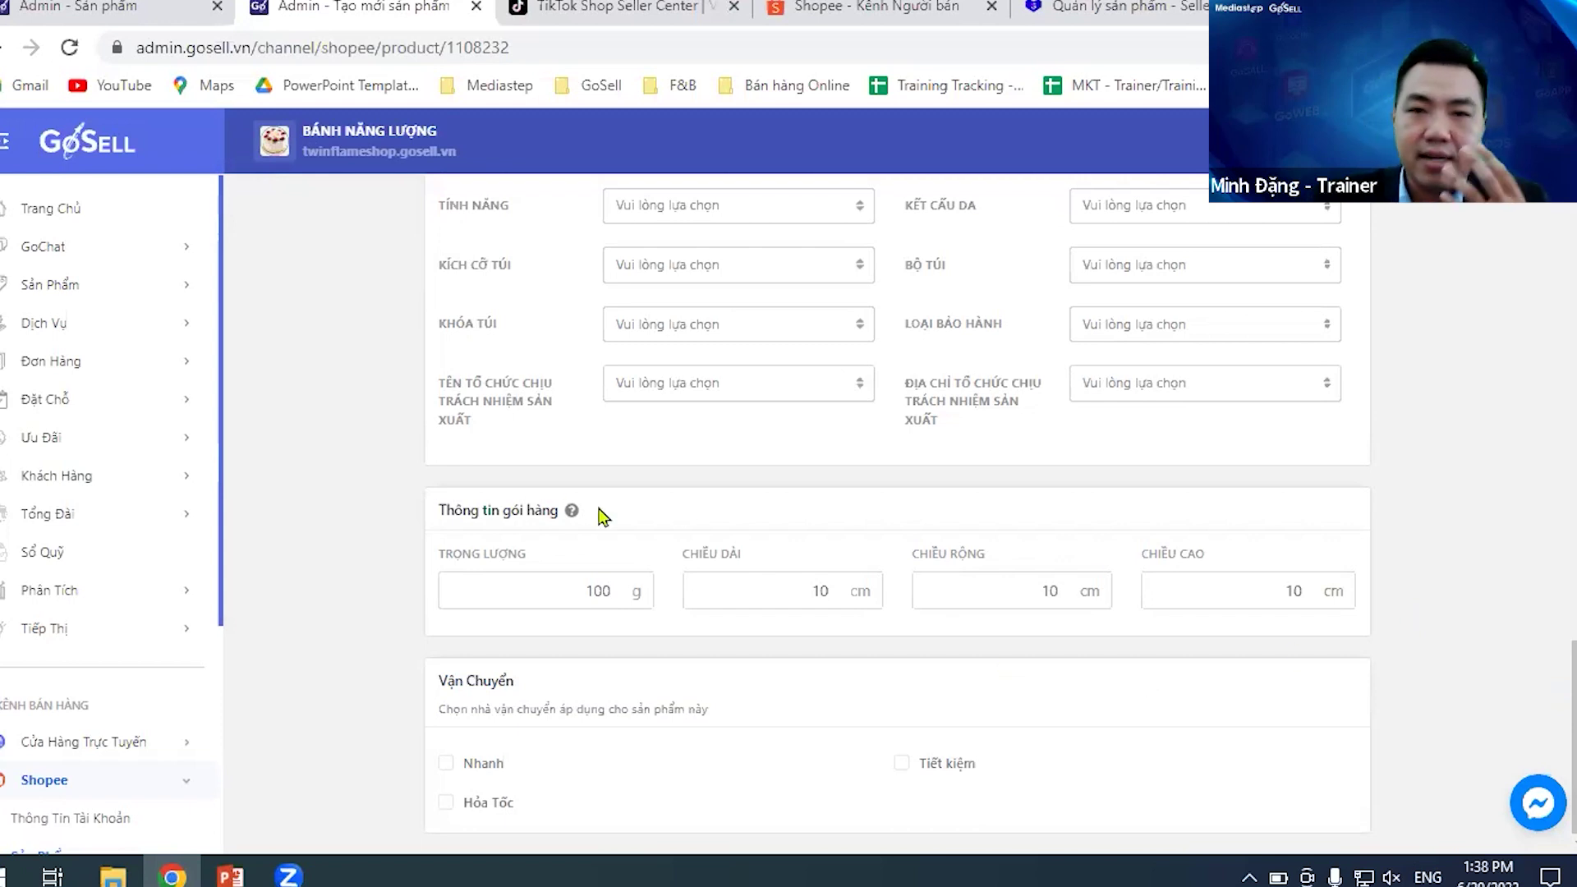
scroll(1396, 657, up, 1)
scroll(1404, 664, down, 1)
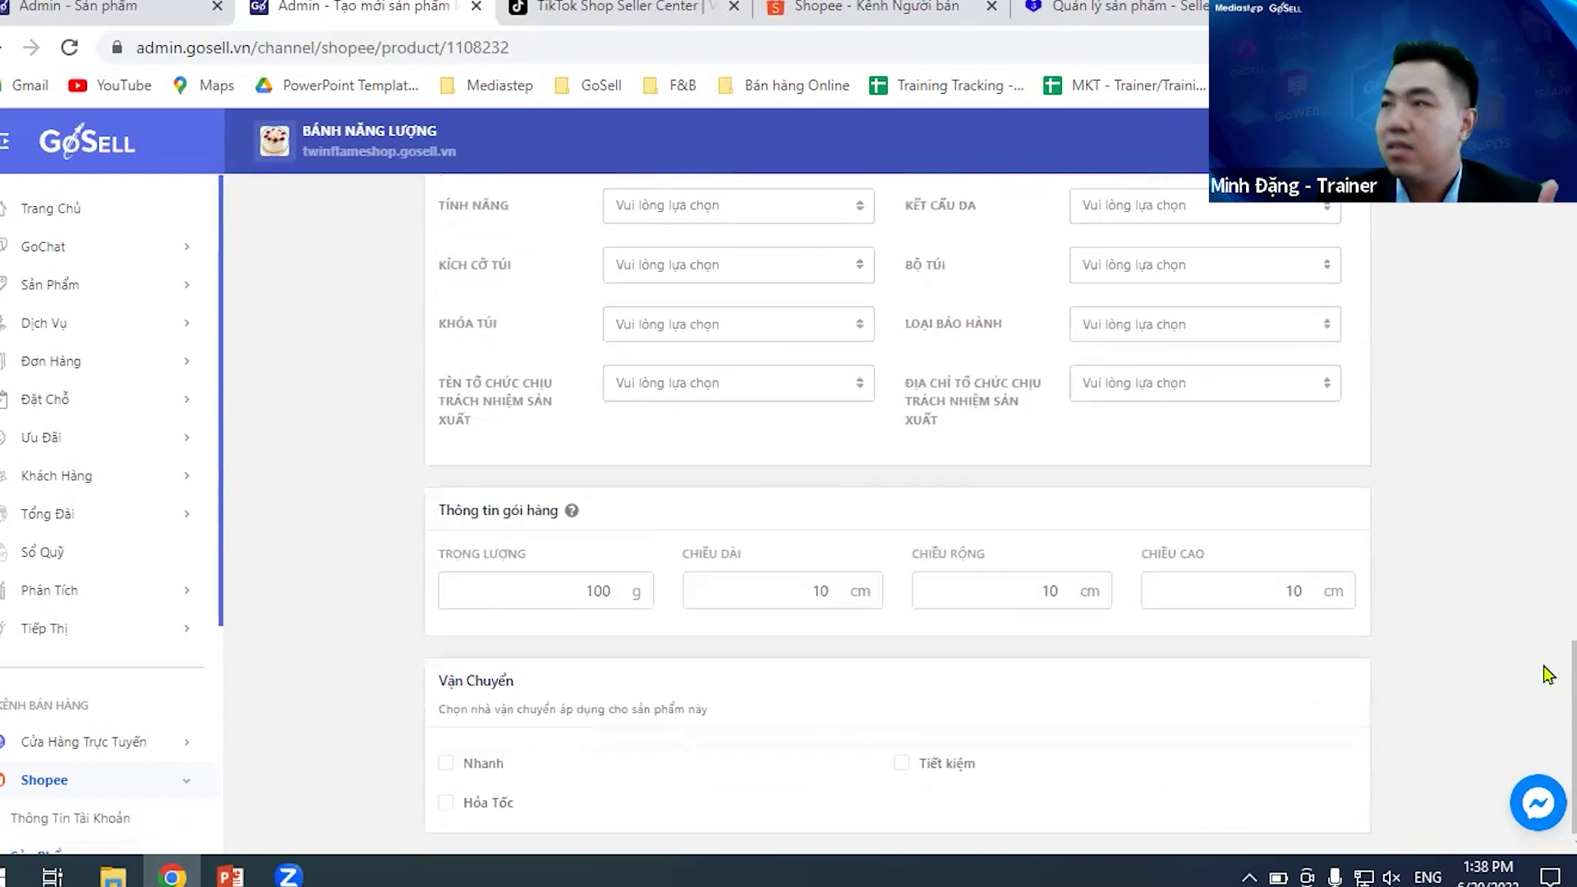
scroll(1556, 719, up, 1)
scroll(1556, 718, down, 1)
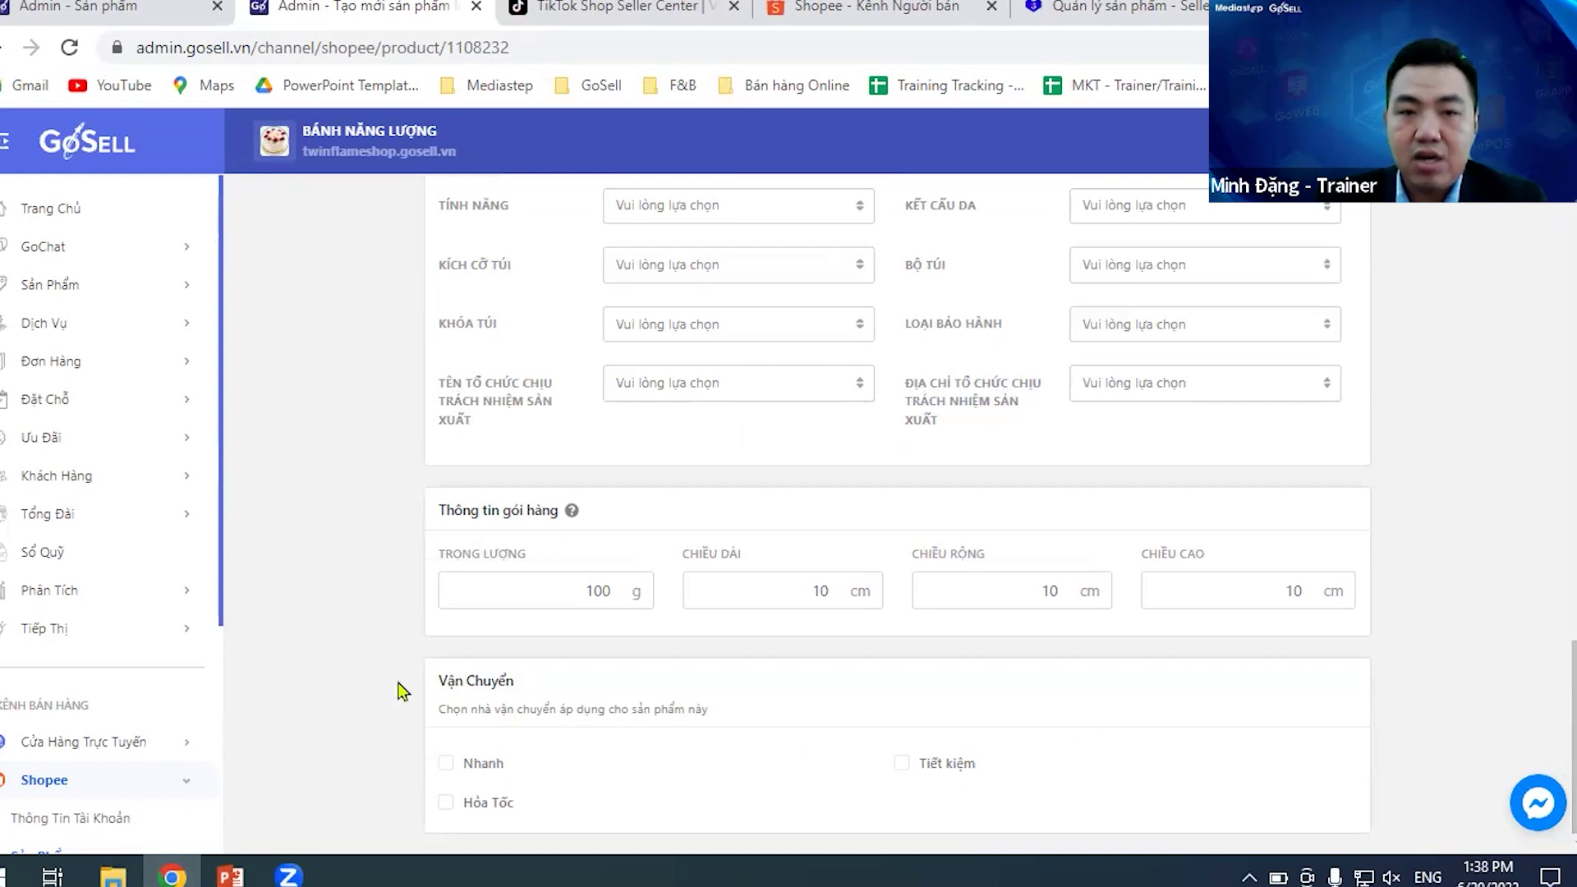
scroll(1559, 707, up, 1)
scroll(1314, 731, down, 1)
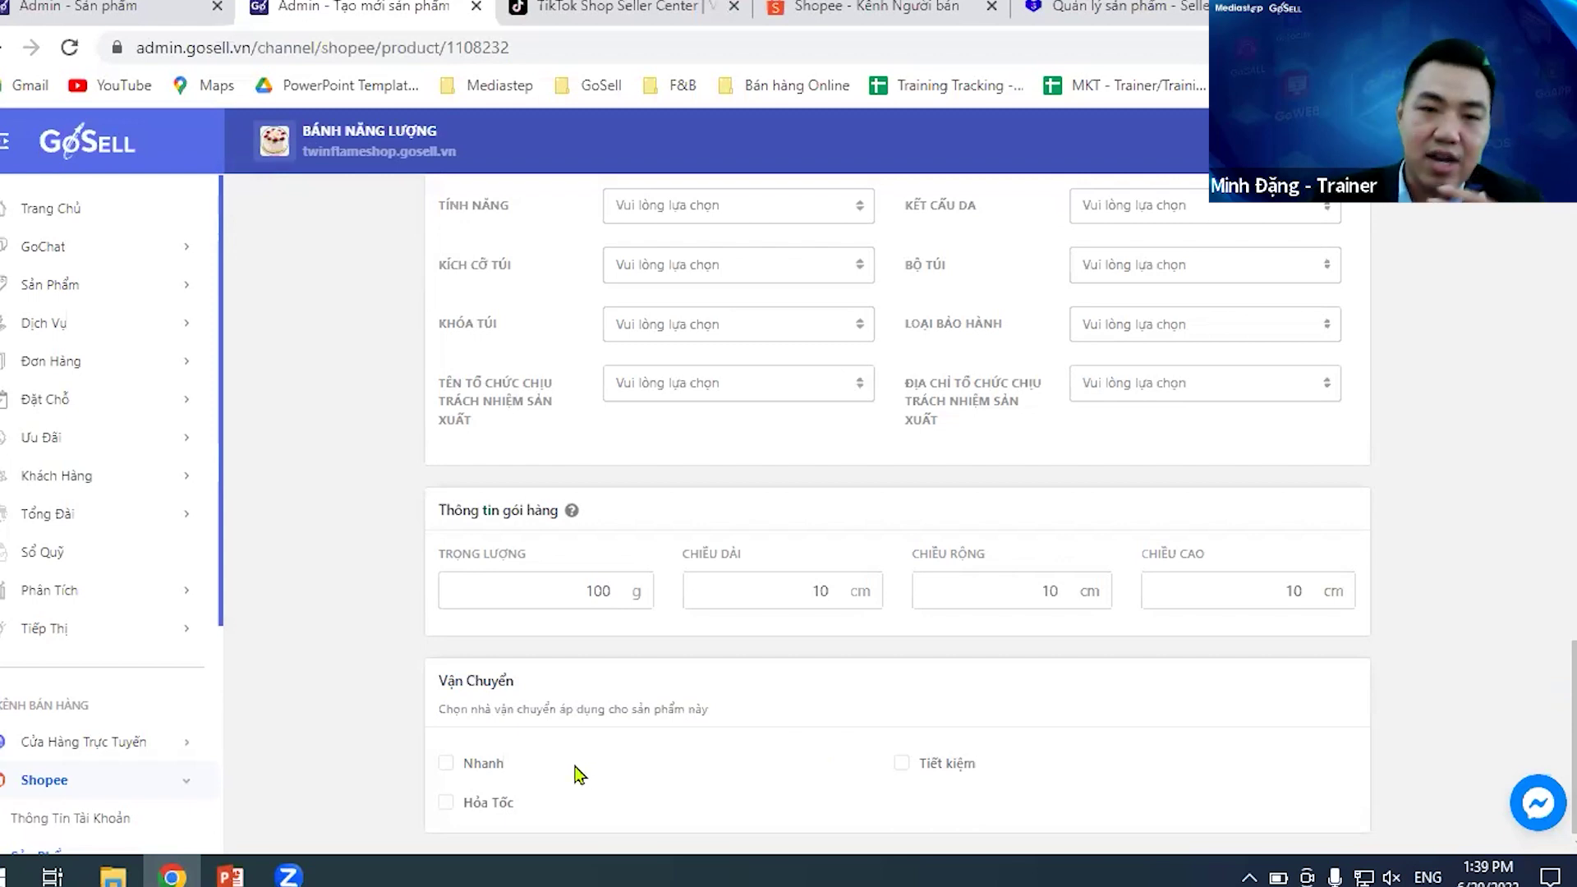
- Tick the Nhanh, Hỏa Tốc and Tiết kiệm shipping options for the backpack
click(449, 764)
click(447, 804)
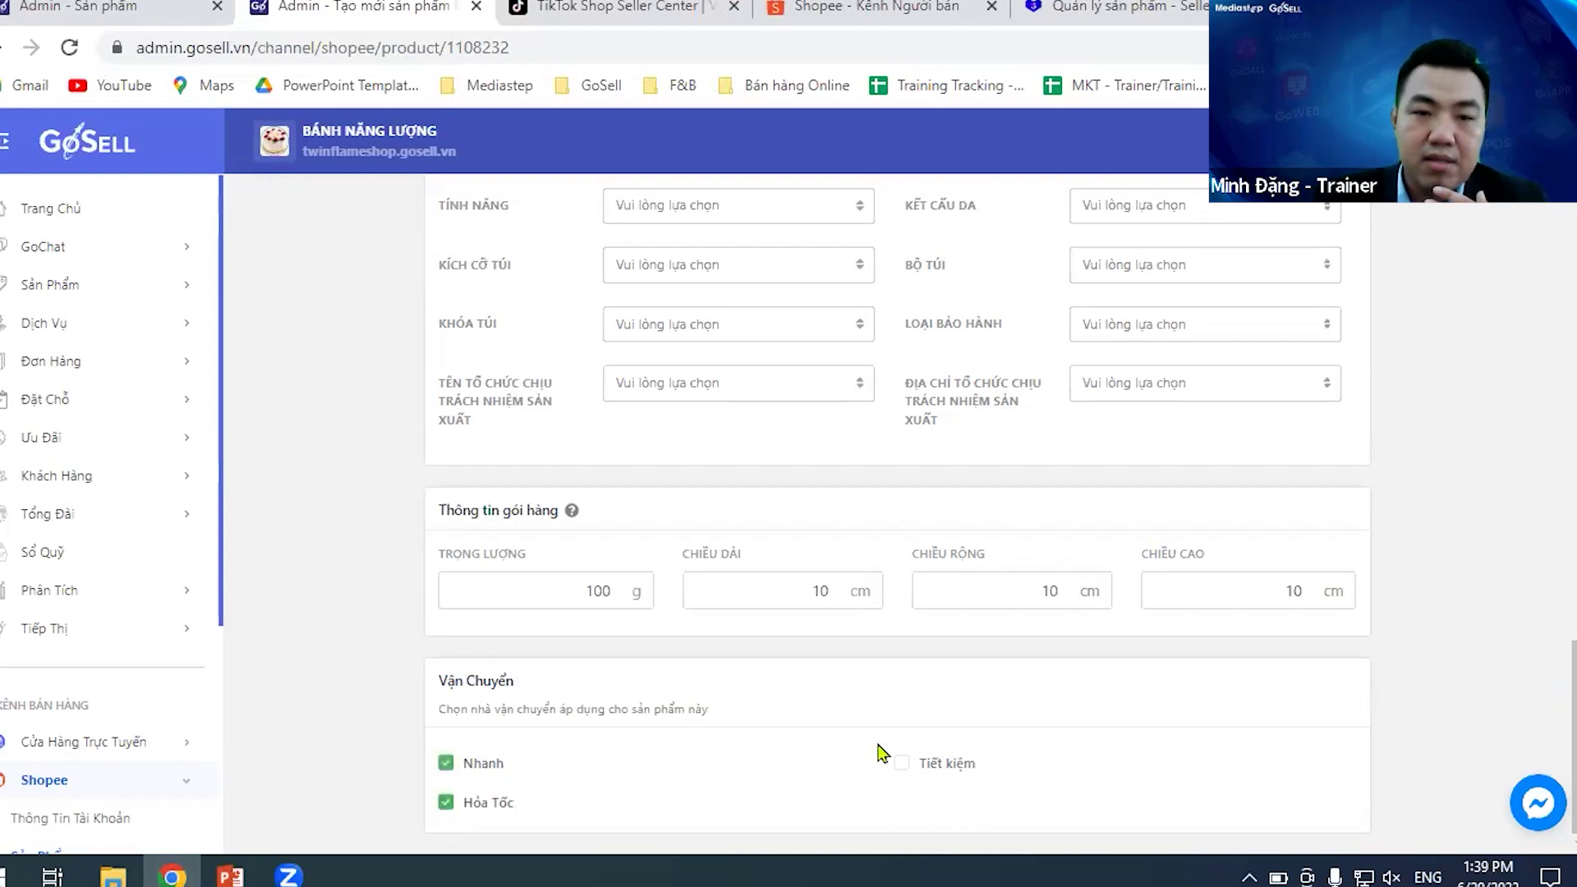
click(901, 764)
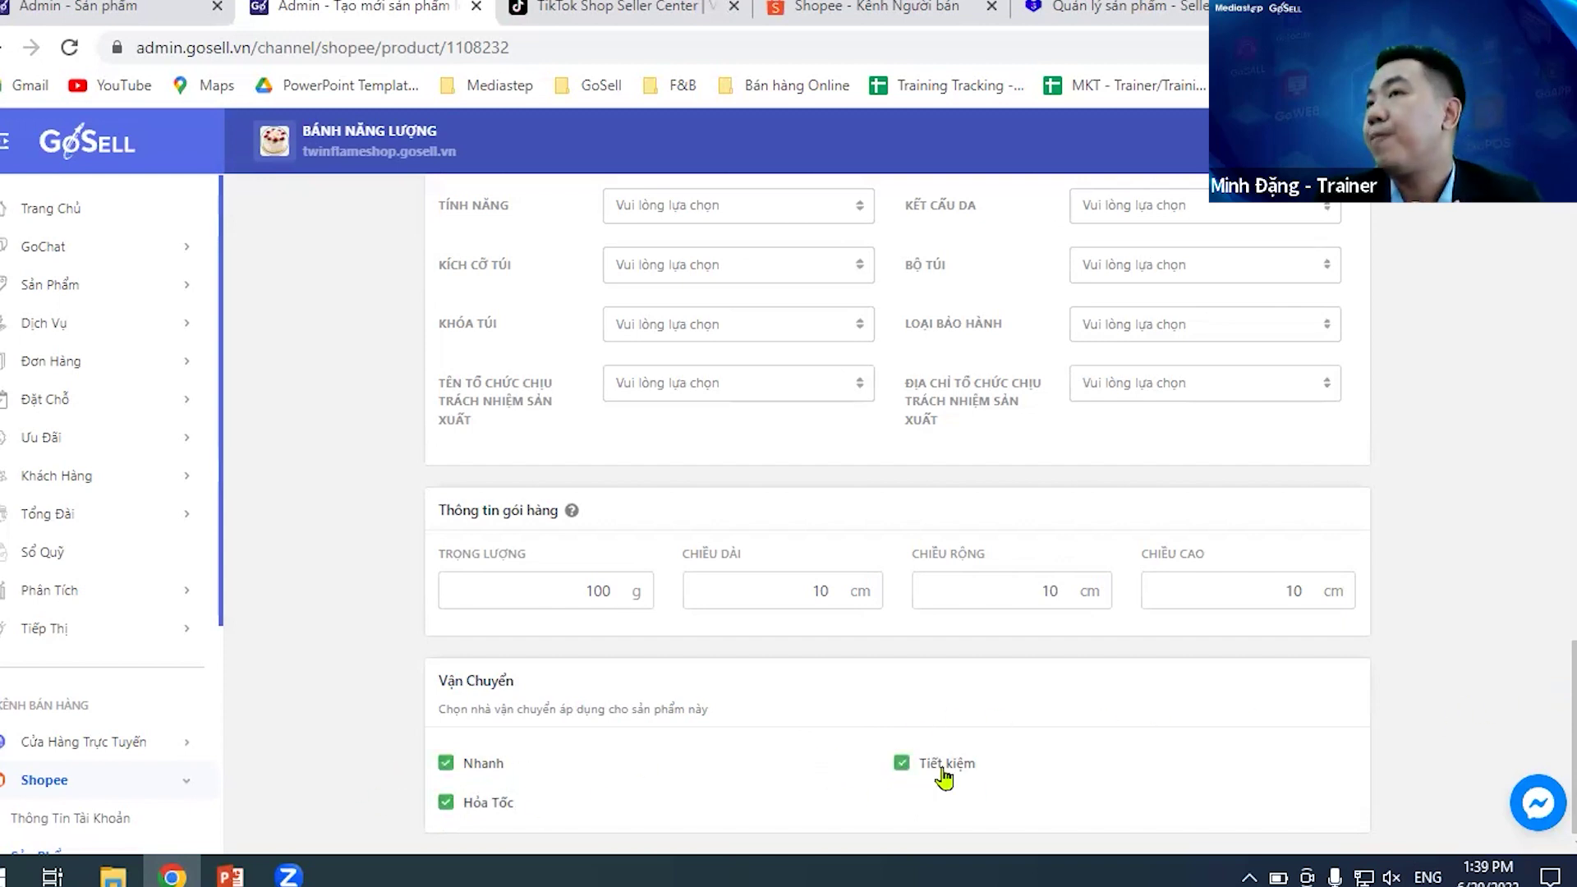
scroll(1253, 714, up, 10)
scroll(1257, 684, up, 5)
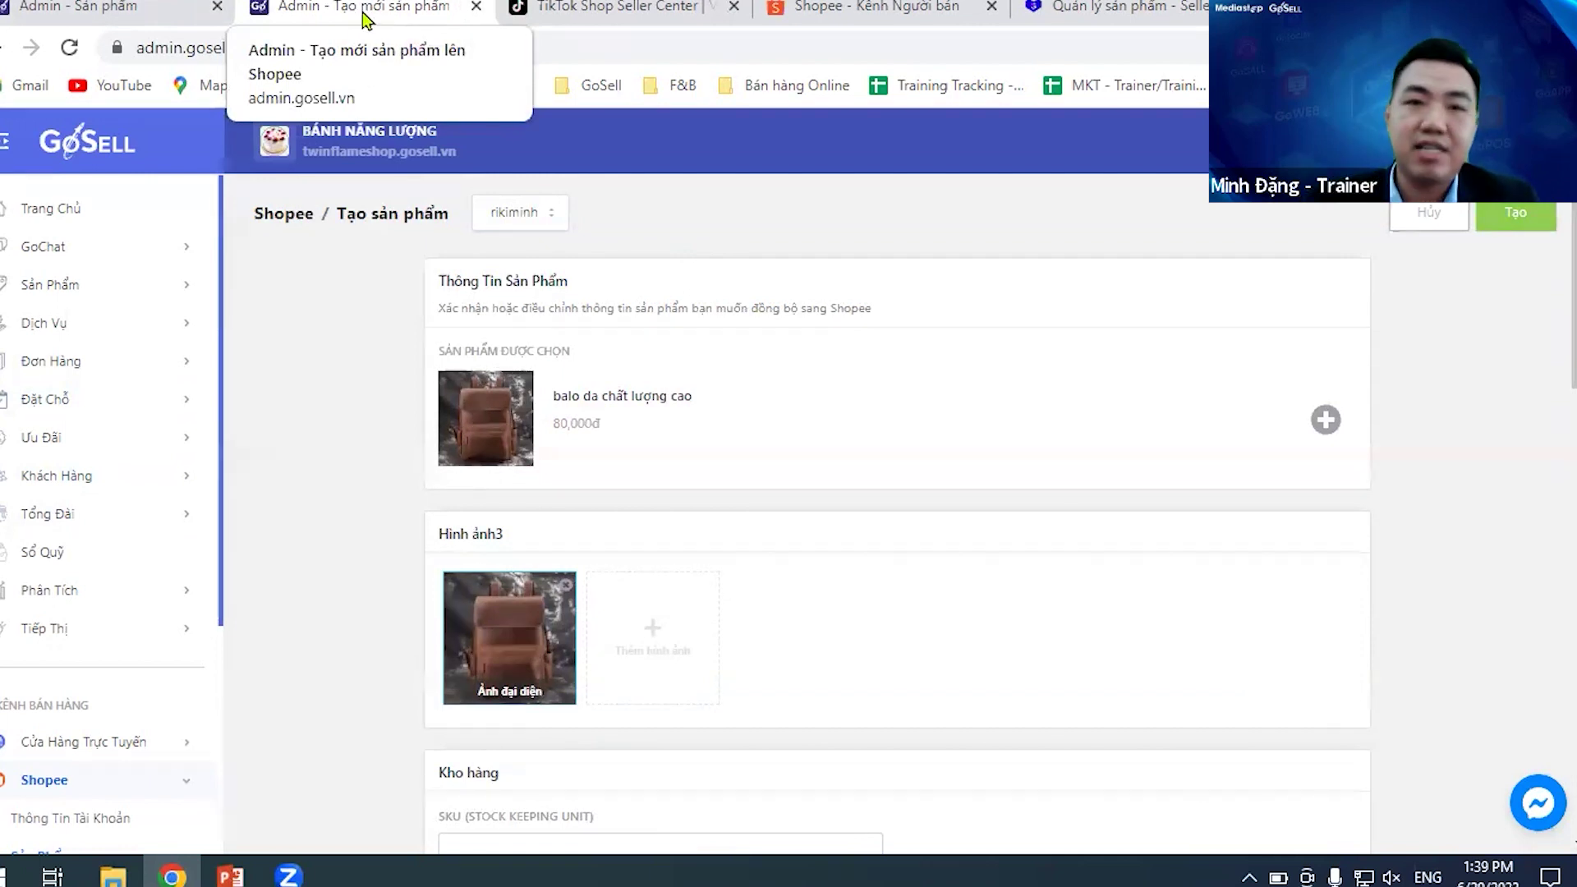
- Switch to Shopee Seller Center's Tất cả product list and scroll through it
click(862, 8)
scroll(1115, 517, down, 5)
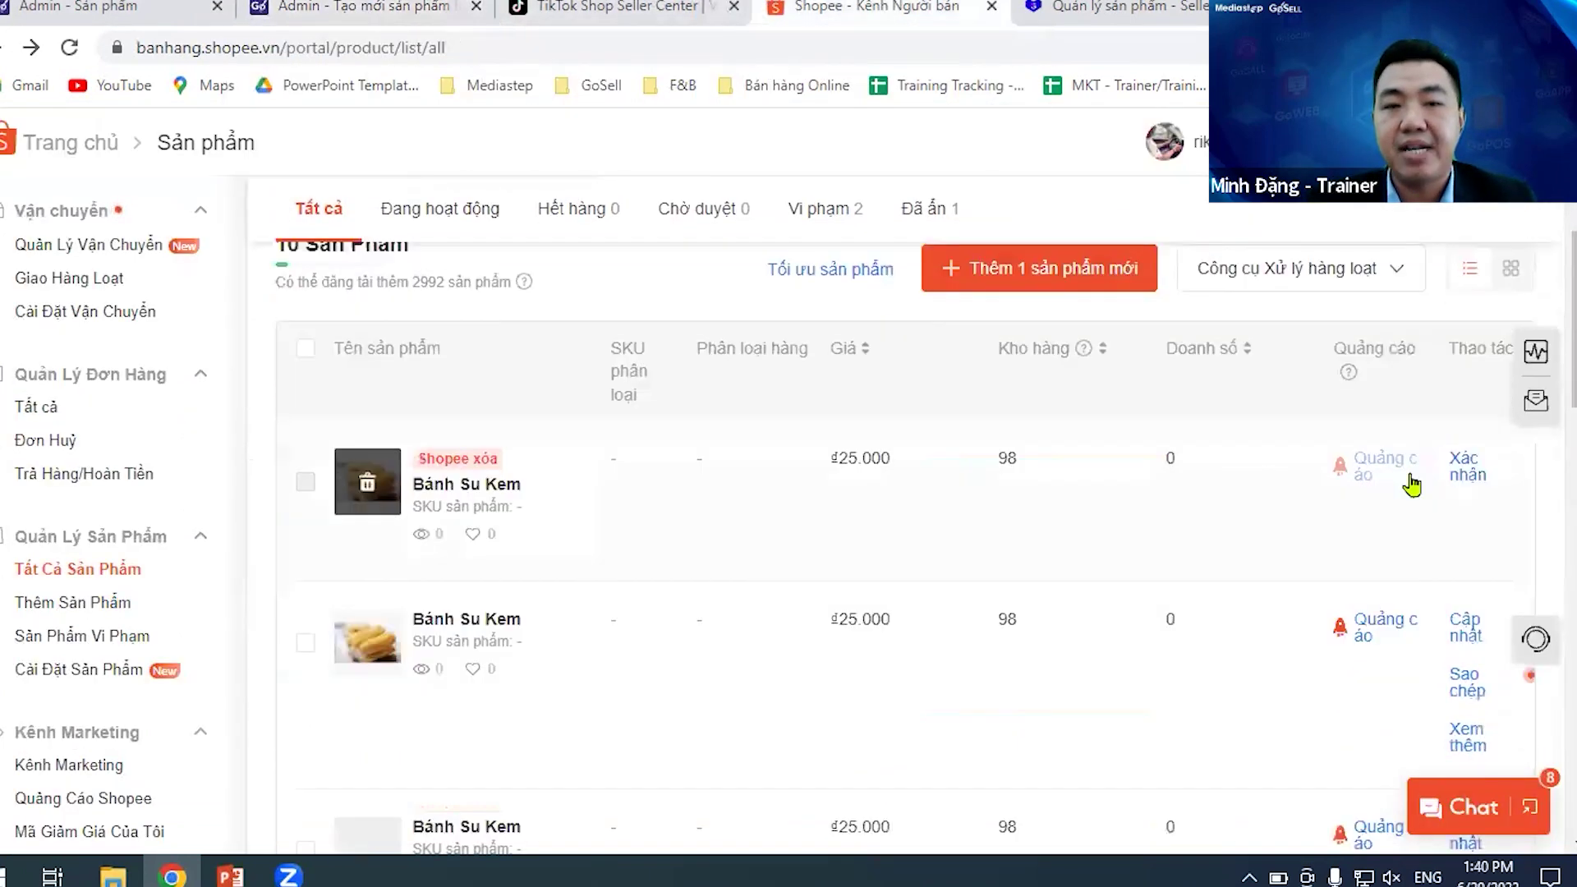
scroll(1445, 491, down, 3)
scroll(1552, 575, down, 5)
scroll(1555, 615, down, 3)
drag(1550, 633, 1557, 460)
scroll(1556, 460, up, 10)
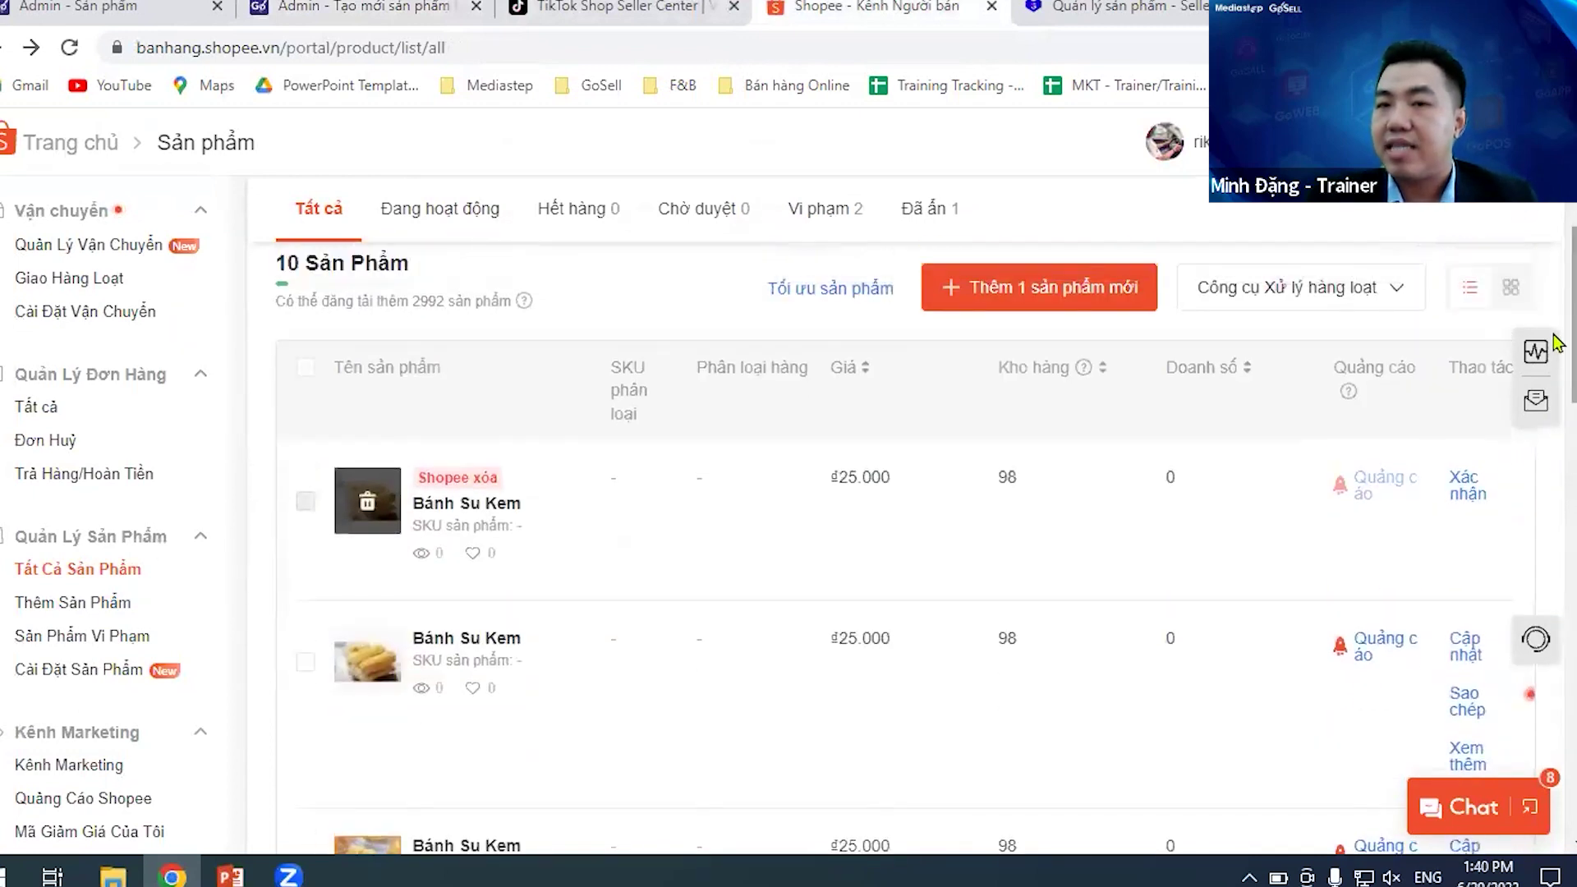
scroll(1556, 345, down, 1)
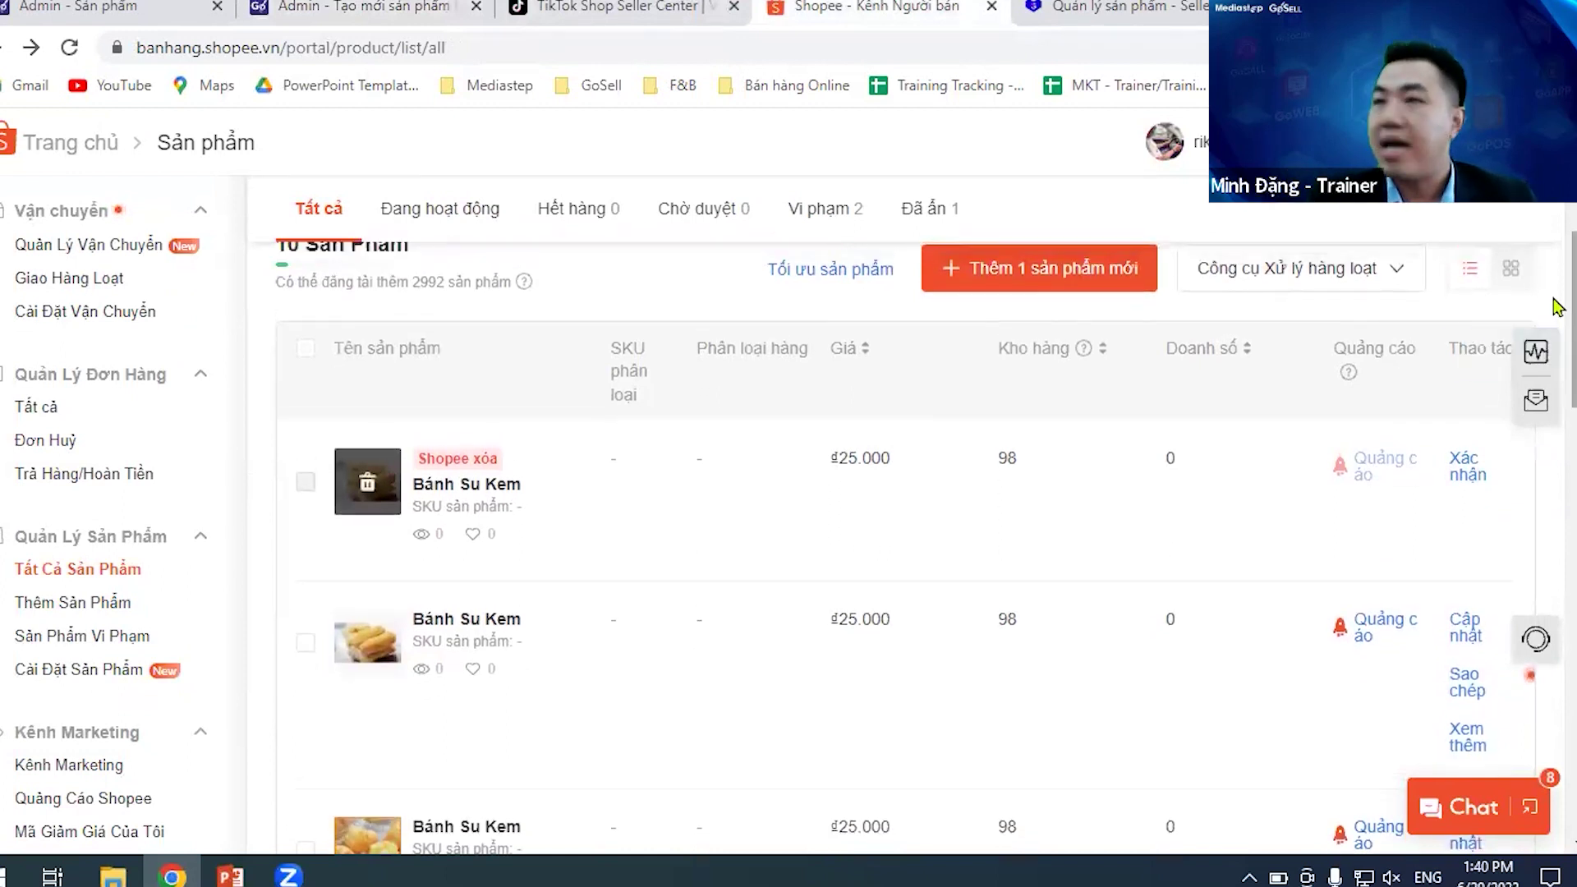
scroll(1556, 345, down, 1)
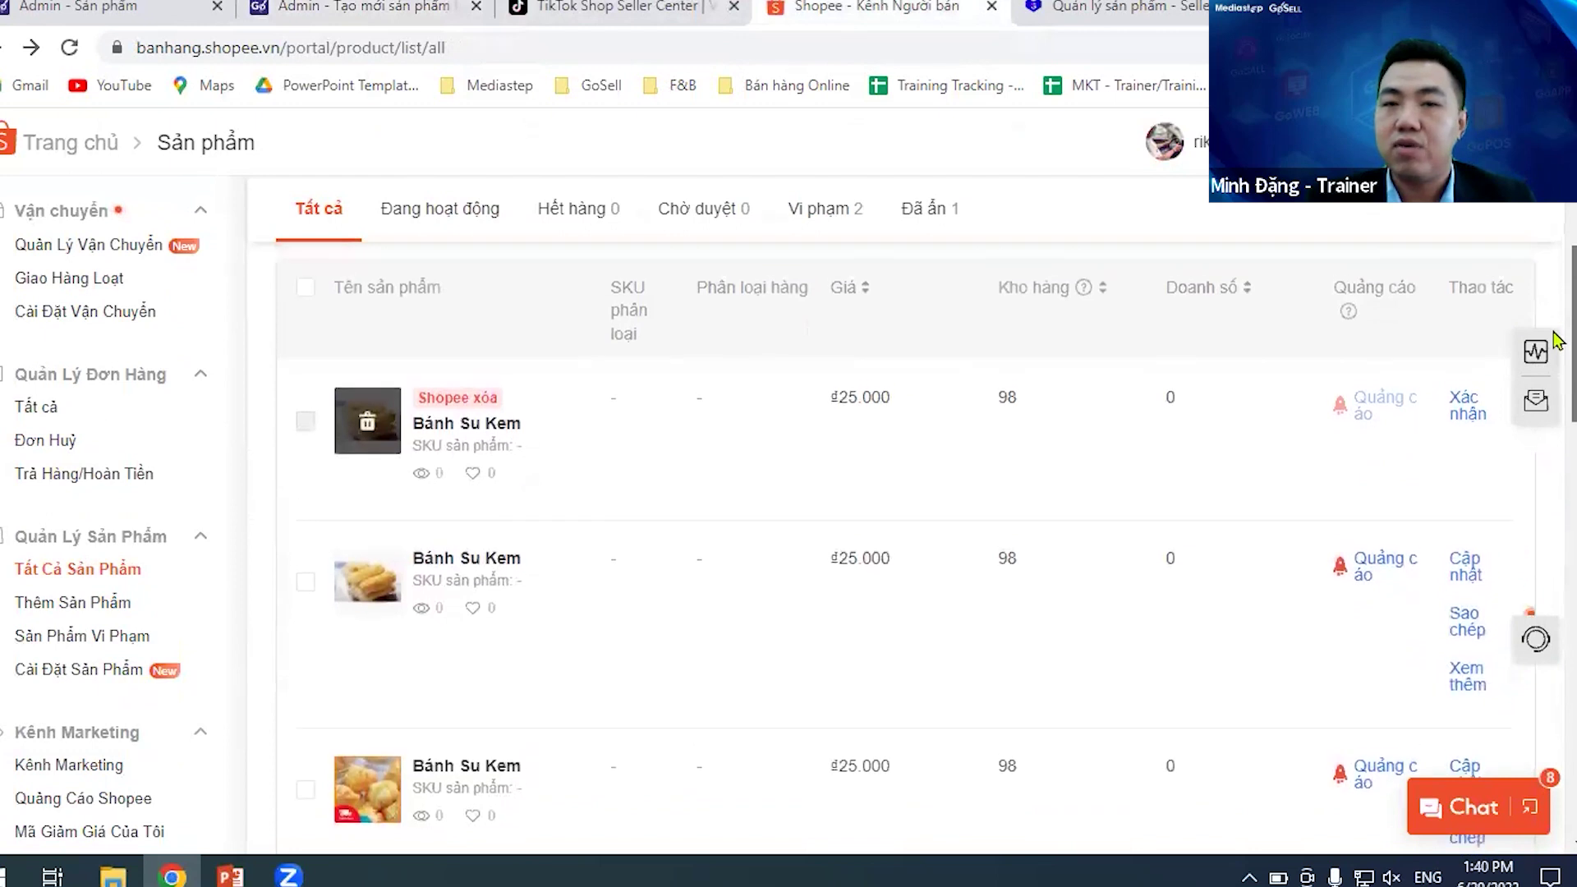
scroll(1557, 345, down, 1)
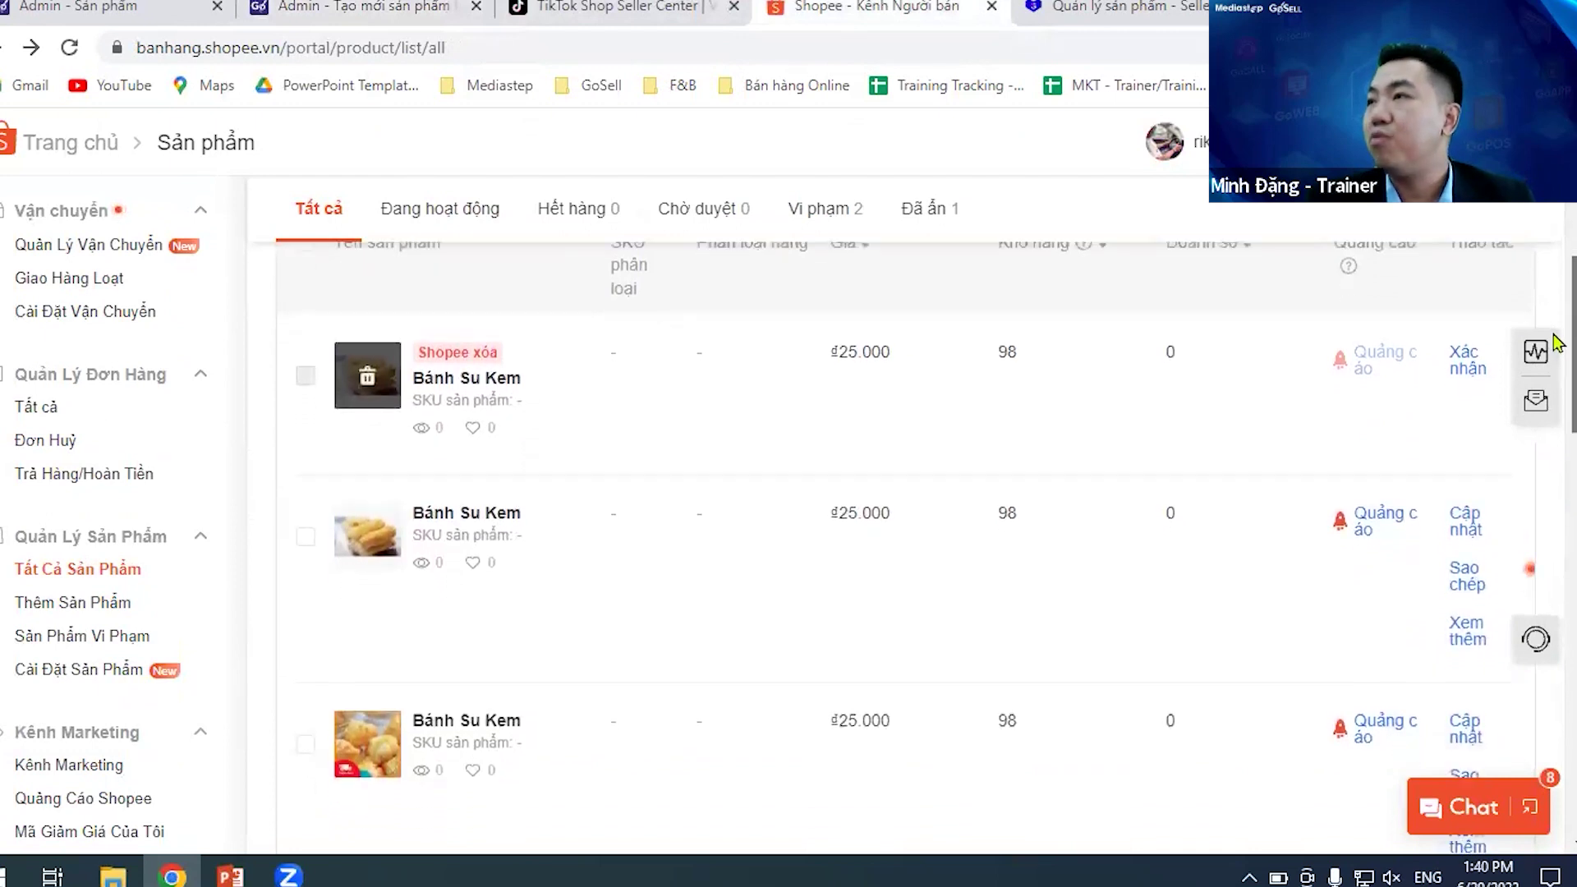
scroll(1556, 344, up, 1)
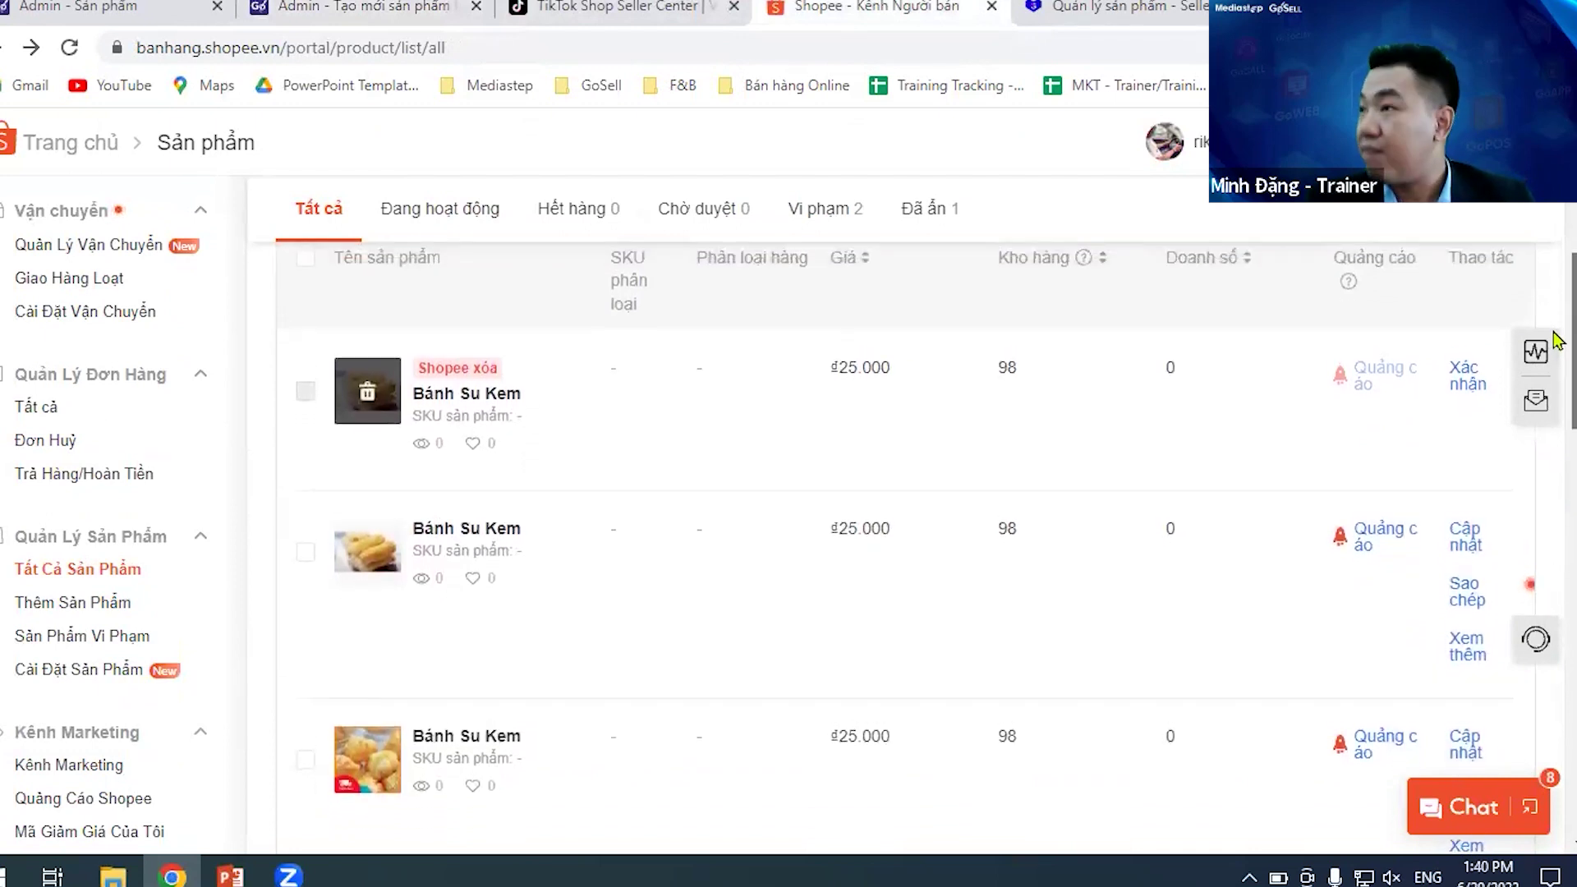
scroll(1555, 343, up, 1)
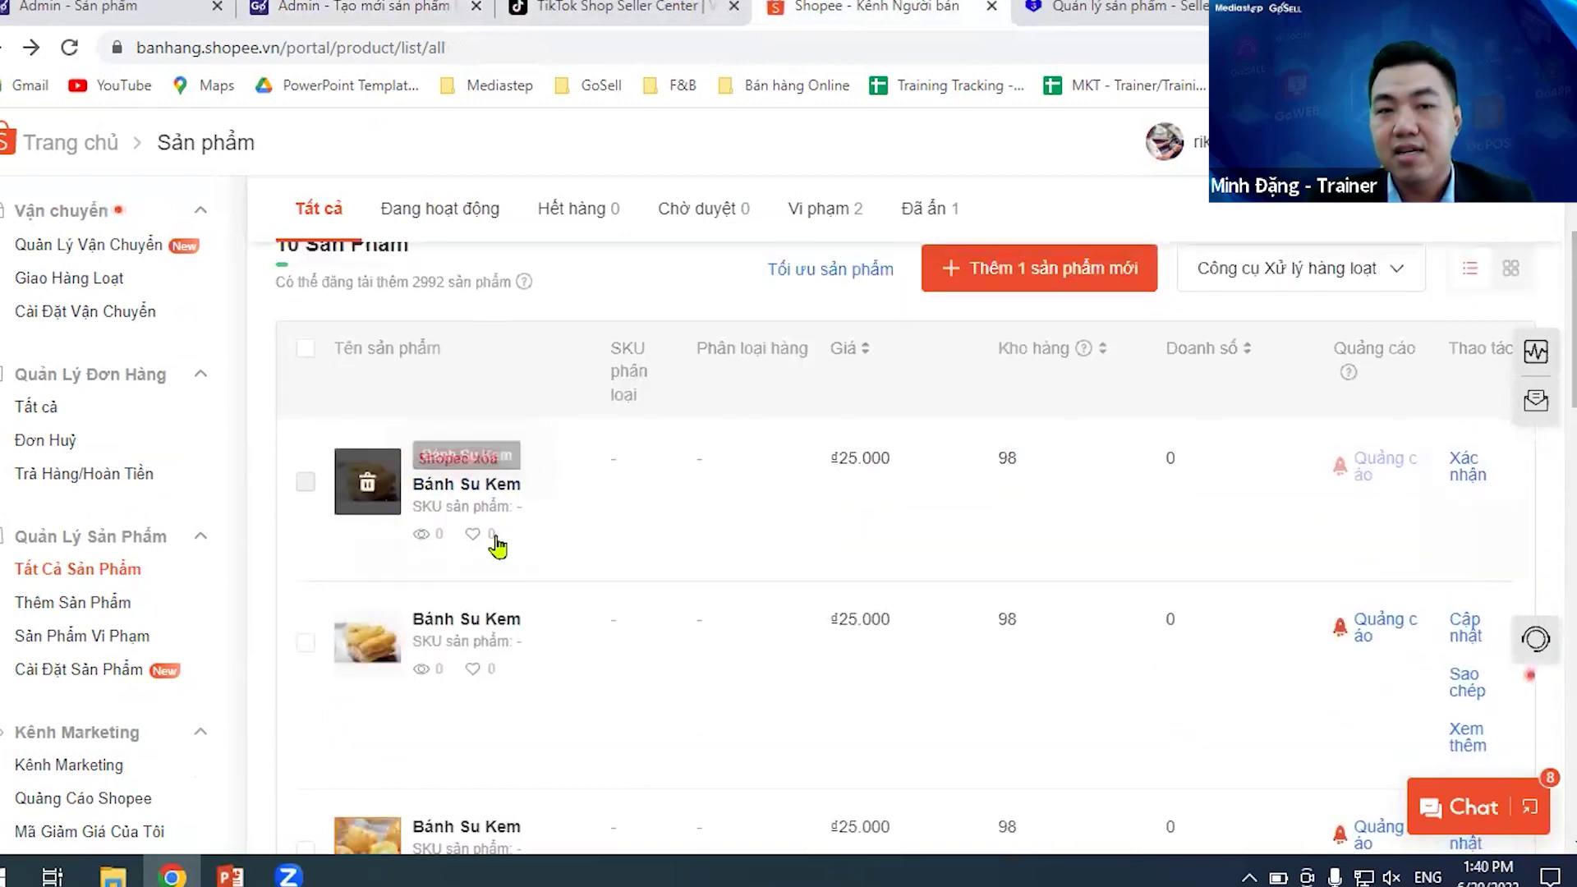
- Review the 10 listed products, then close the unfinished Admin - Tạo mới sản phẩm tab
scroll(1556, 378, down, 10)
scroll(1556, 492, up, 7)
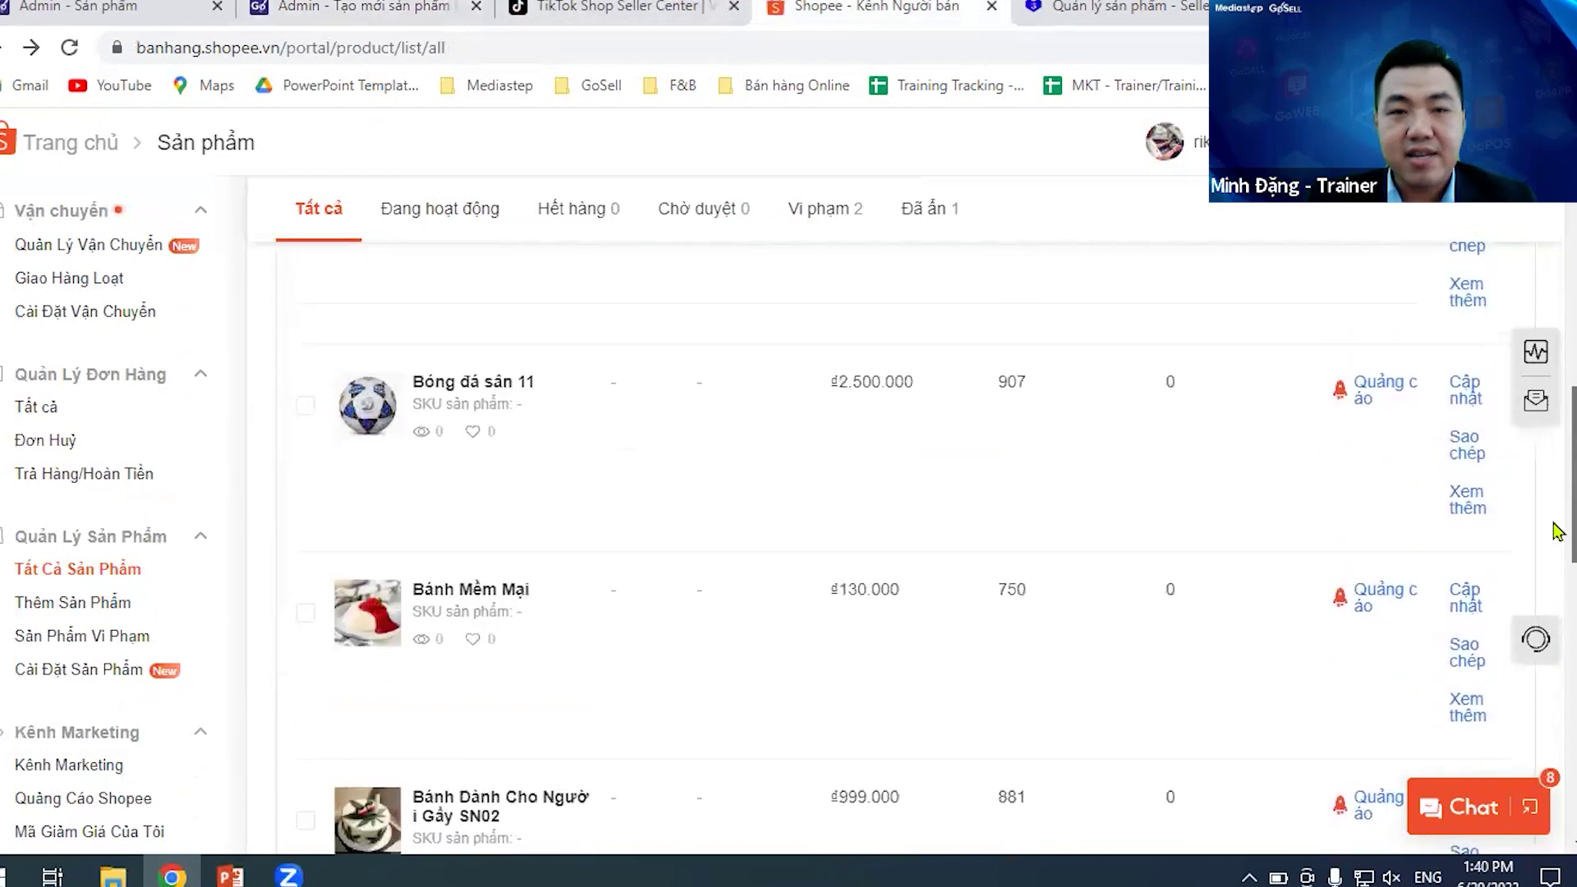
scroll(1556, 423, up, 3)
scroll(1557, 402, down, 1)
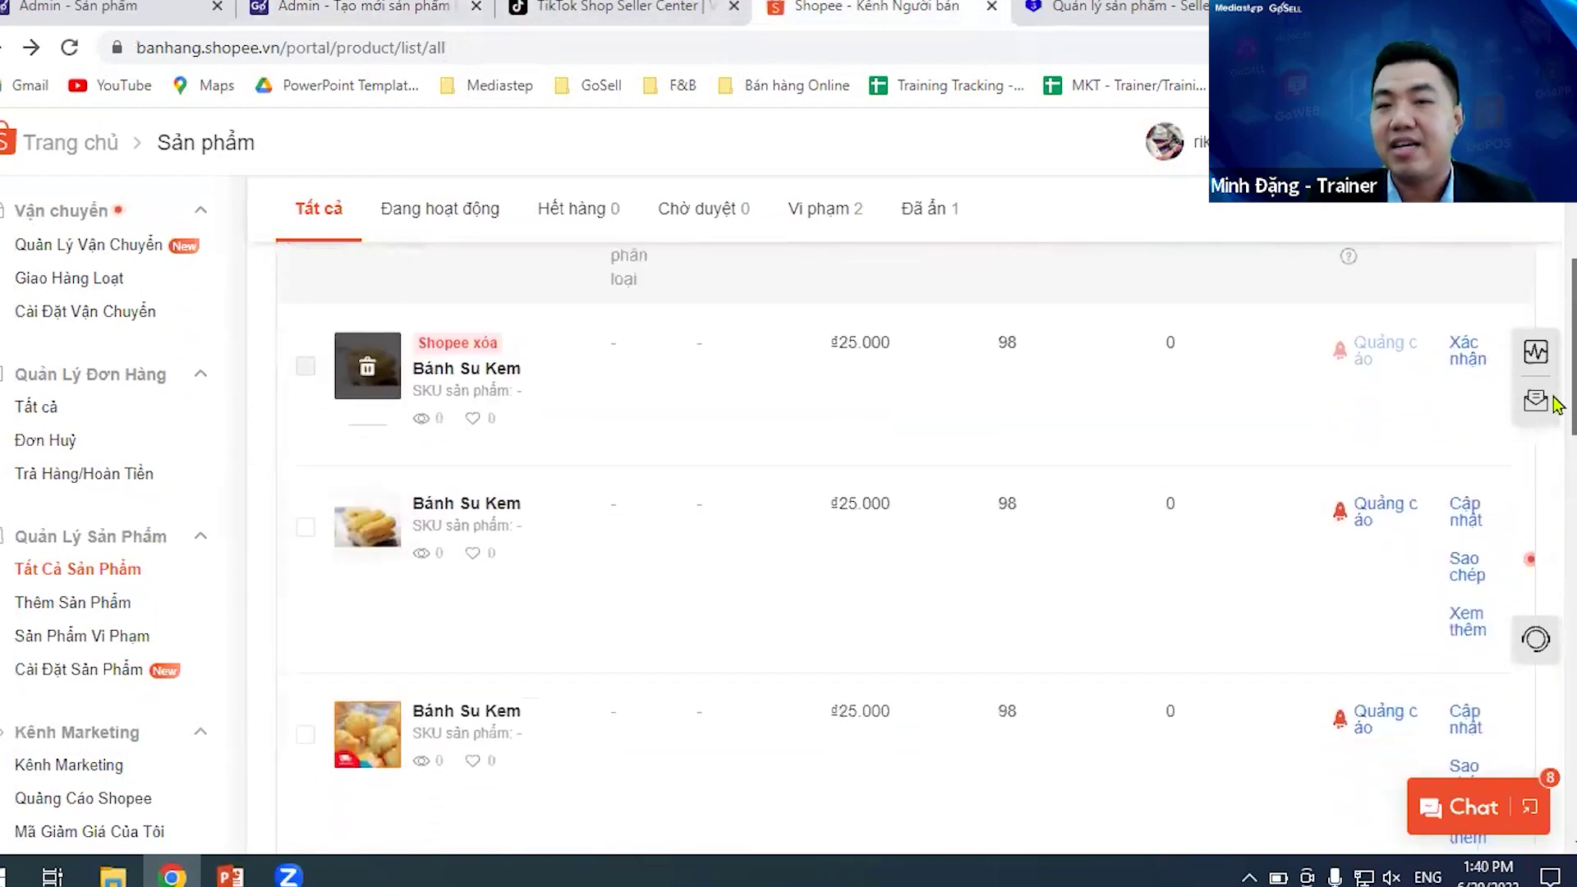
scroll(1556, 404, down, 1)
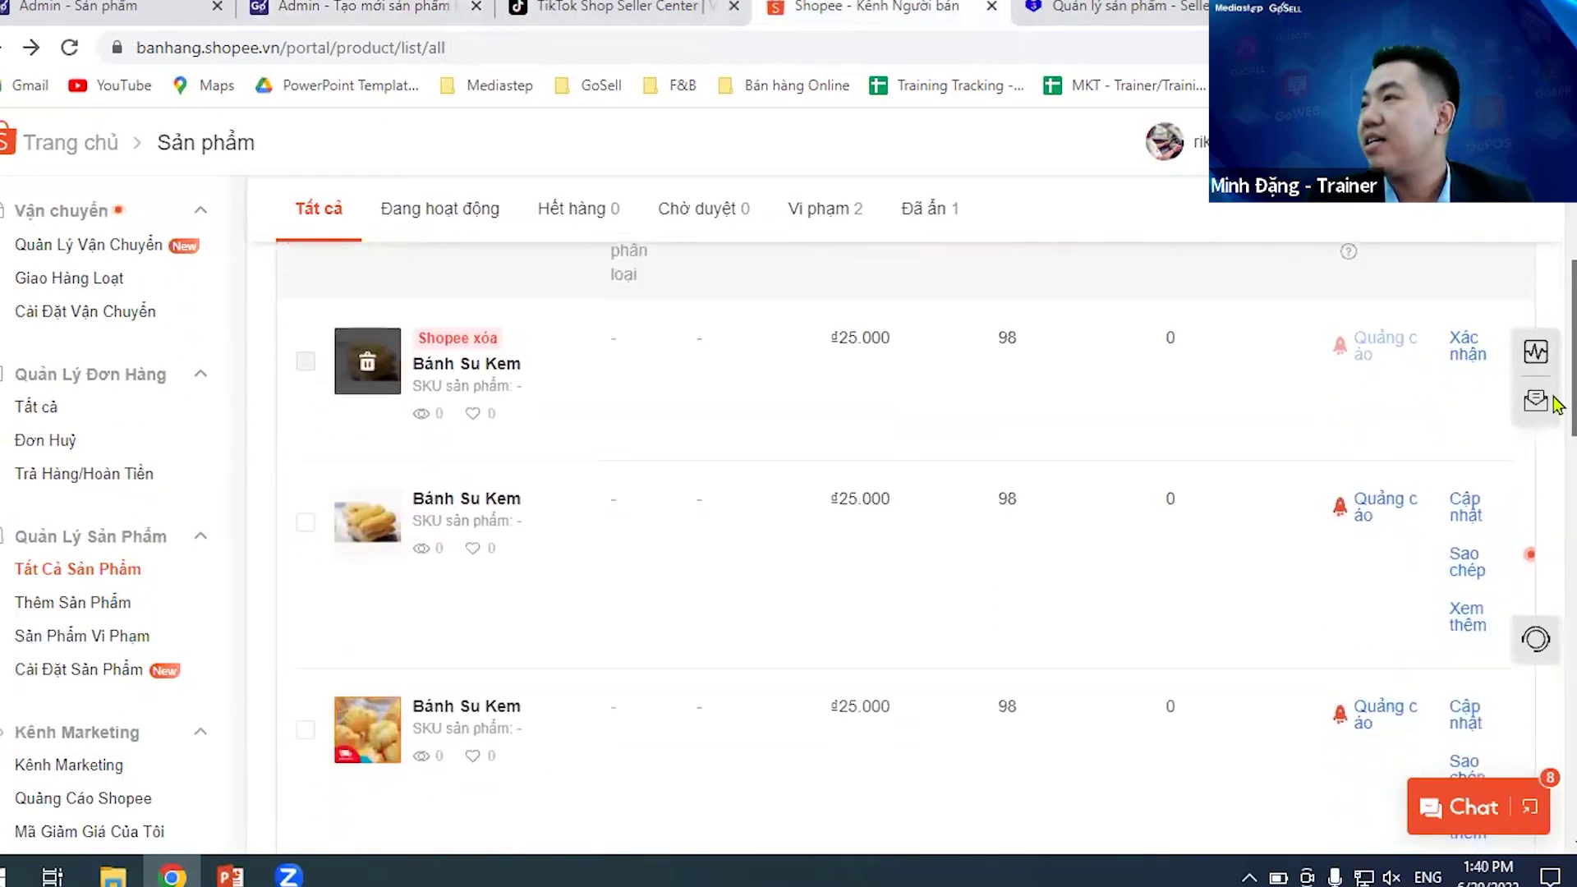
scroll(1556, 406, down, 1)
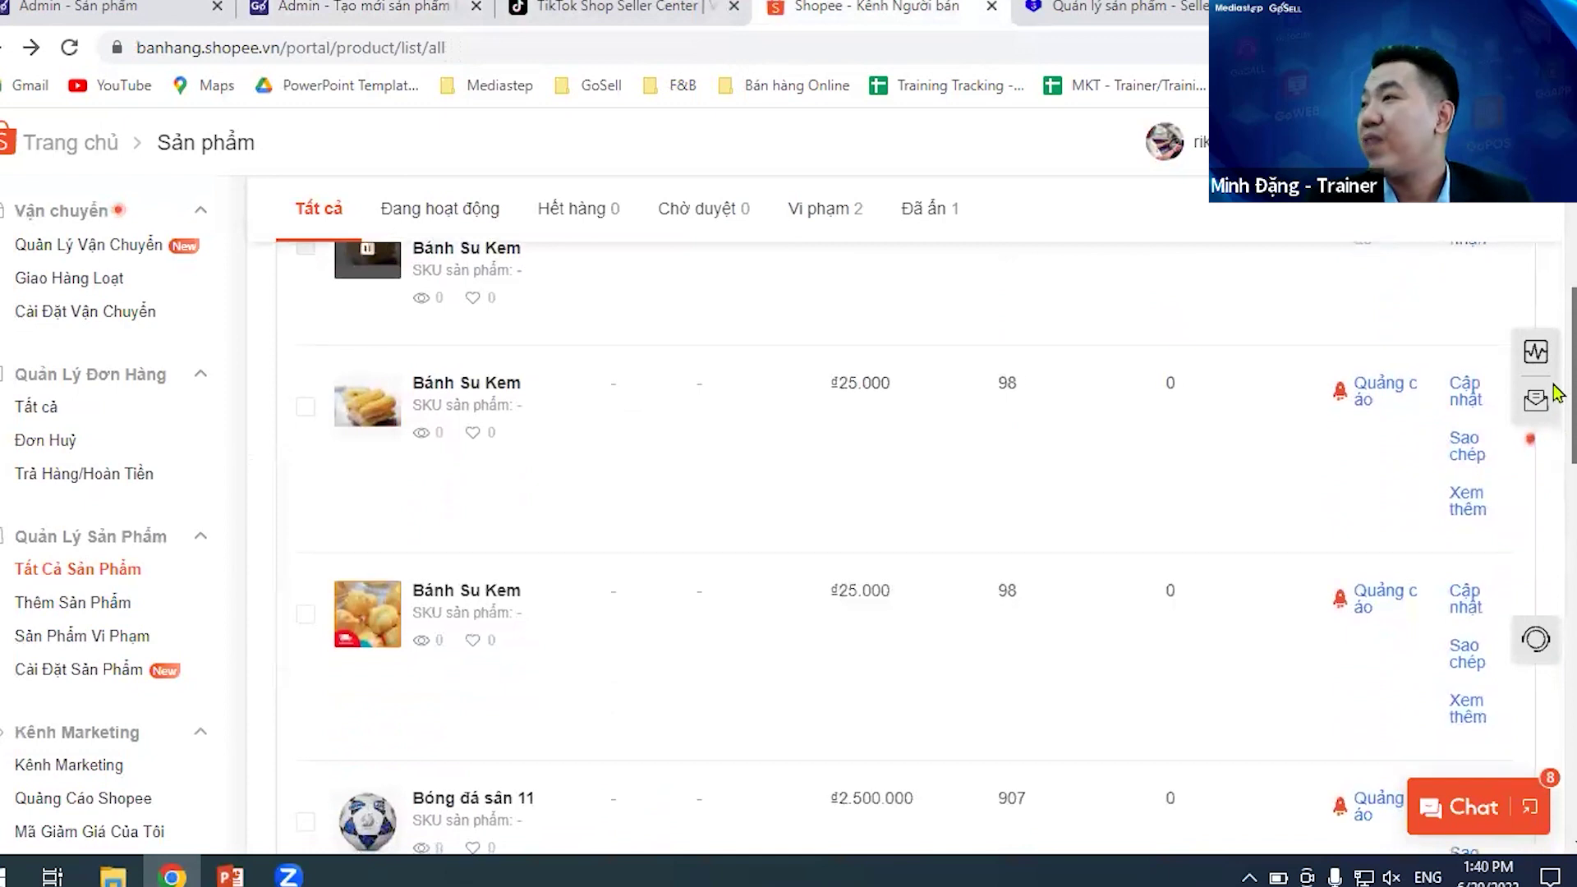
scroll(1555, 402, up, 6)
scroll(1556, 493, down, 7)
scroll(1556, 497, down, 10)
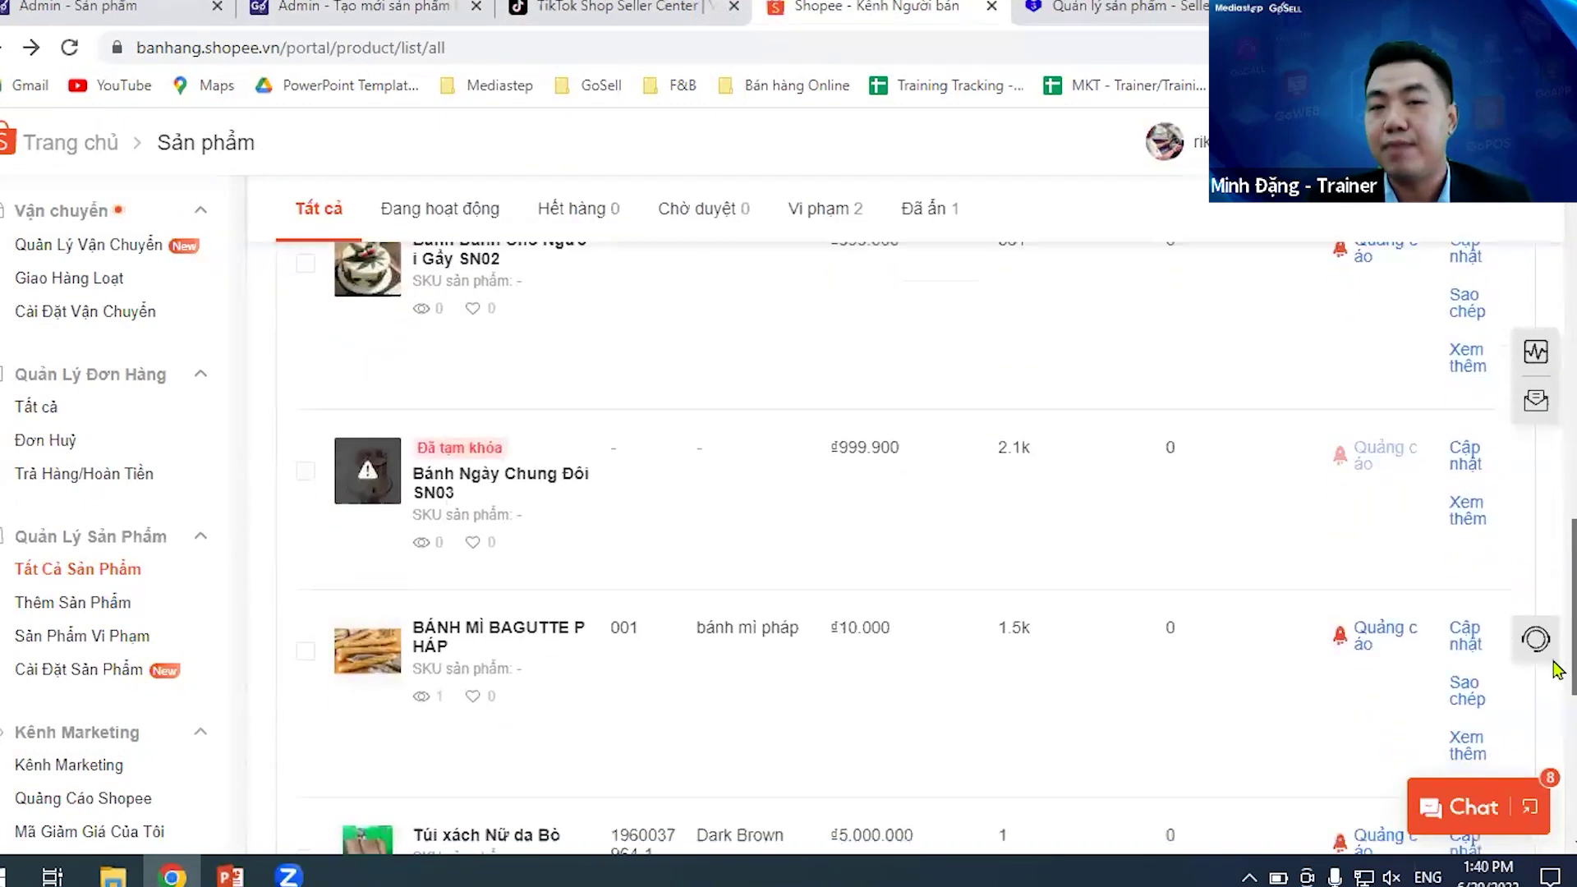
scroll(1552, 493, up, 12)
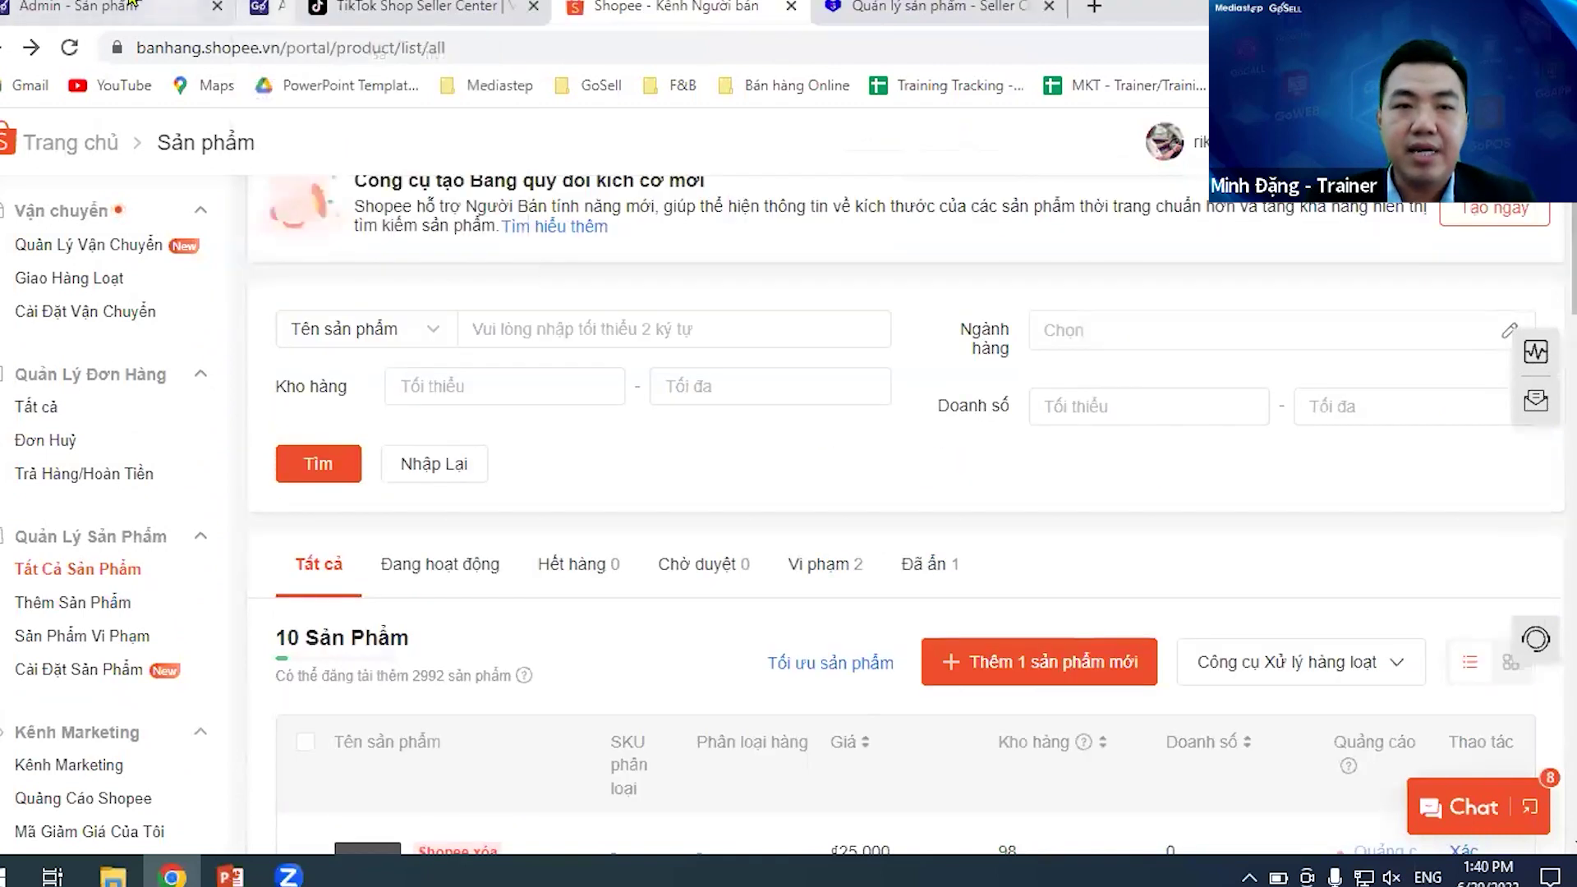
click(476, 6)
- Return to GoSell and open Đơn Hàng to see the 16 orders worth 57,525,000đ
click(123, 7)
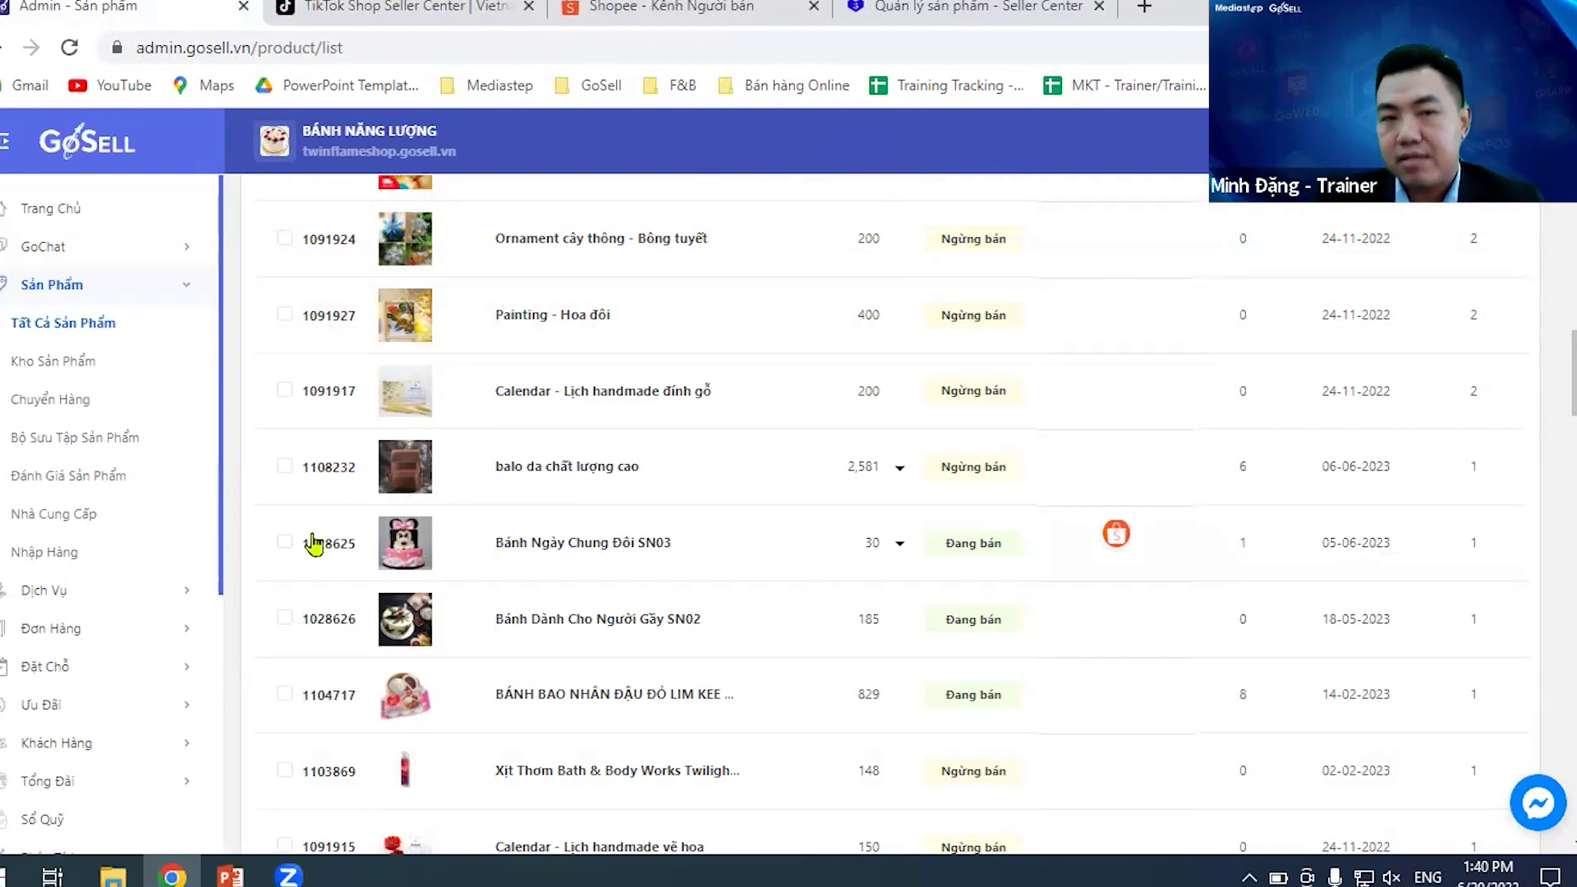
scroll(535, 468, up, 3)
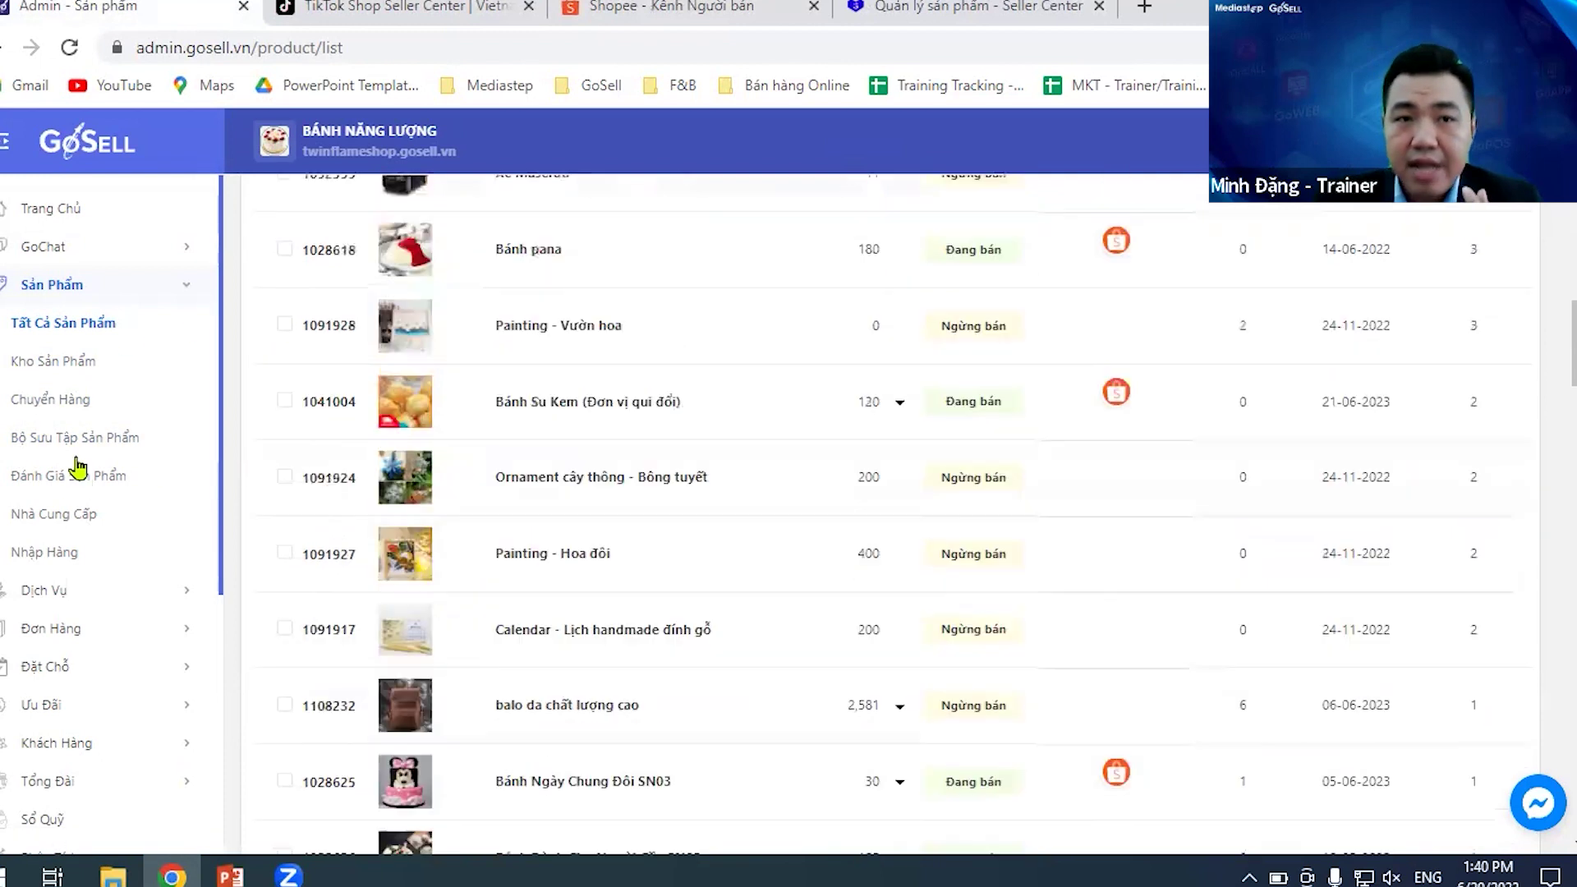
click(76, 632)
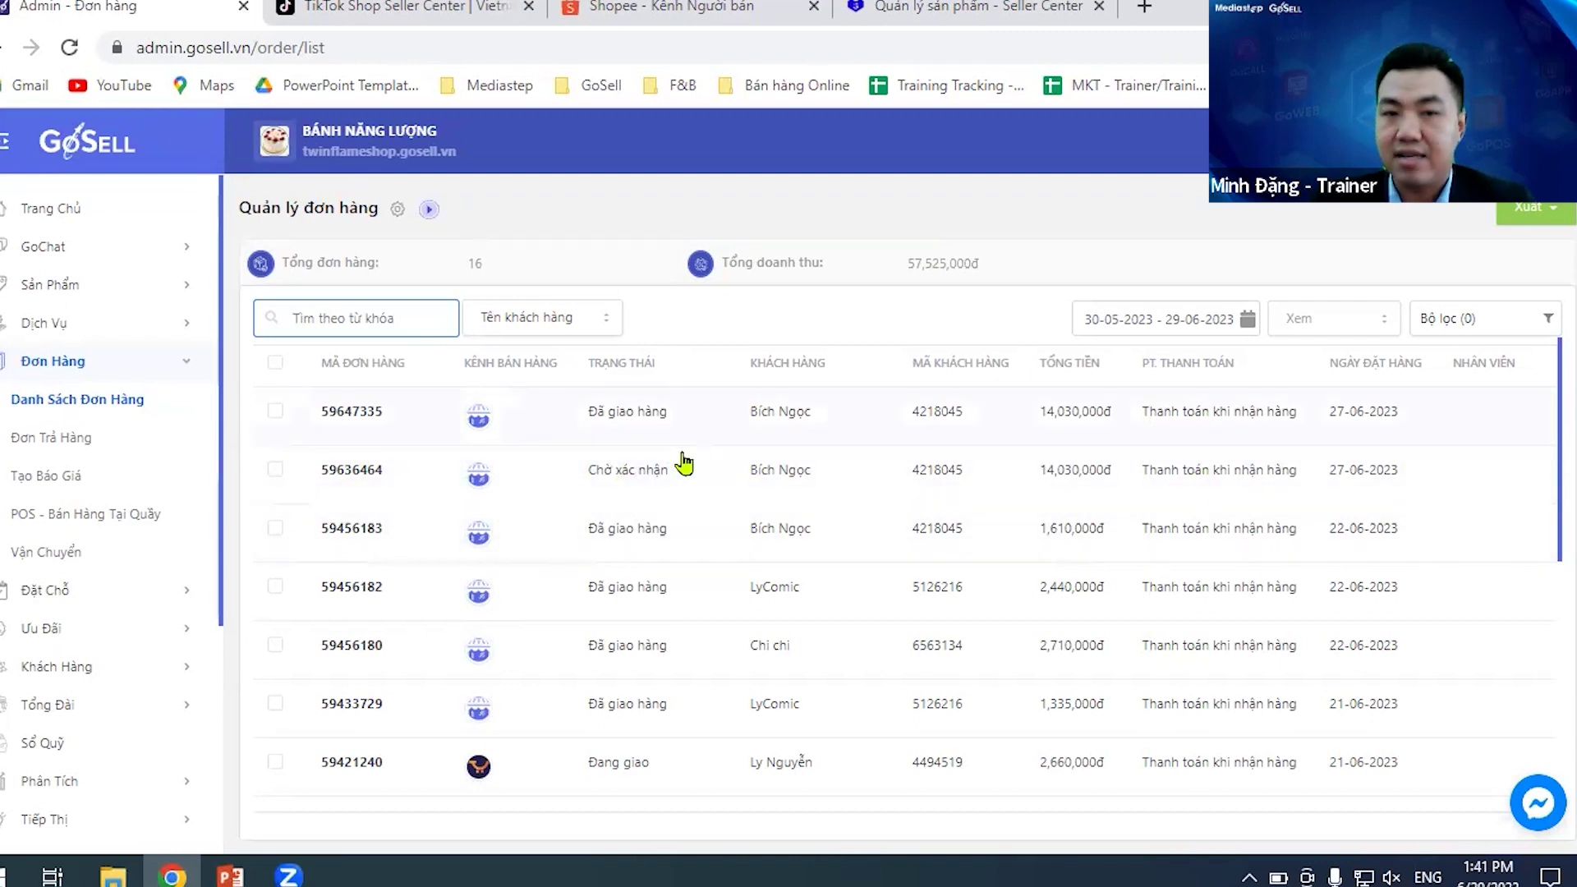
scroll(593, 477, down, 5)
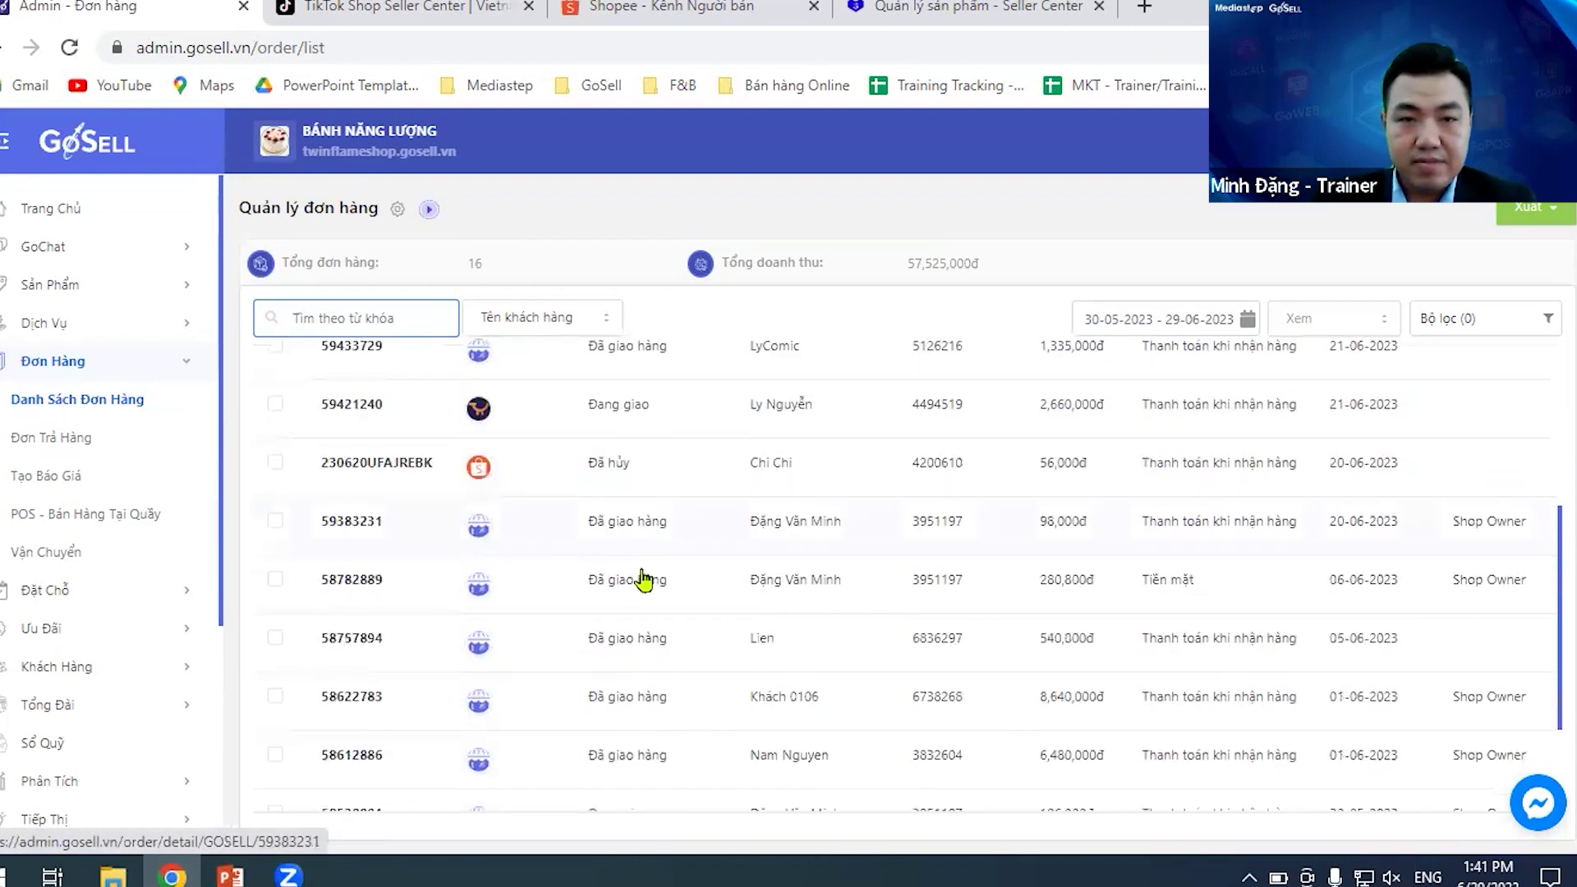
click(400, 468)
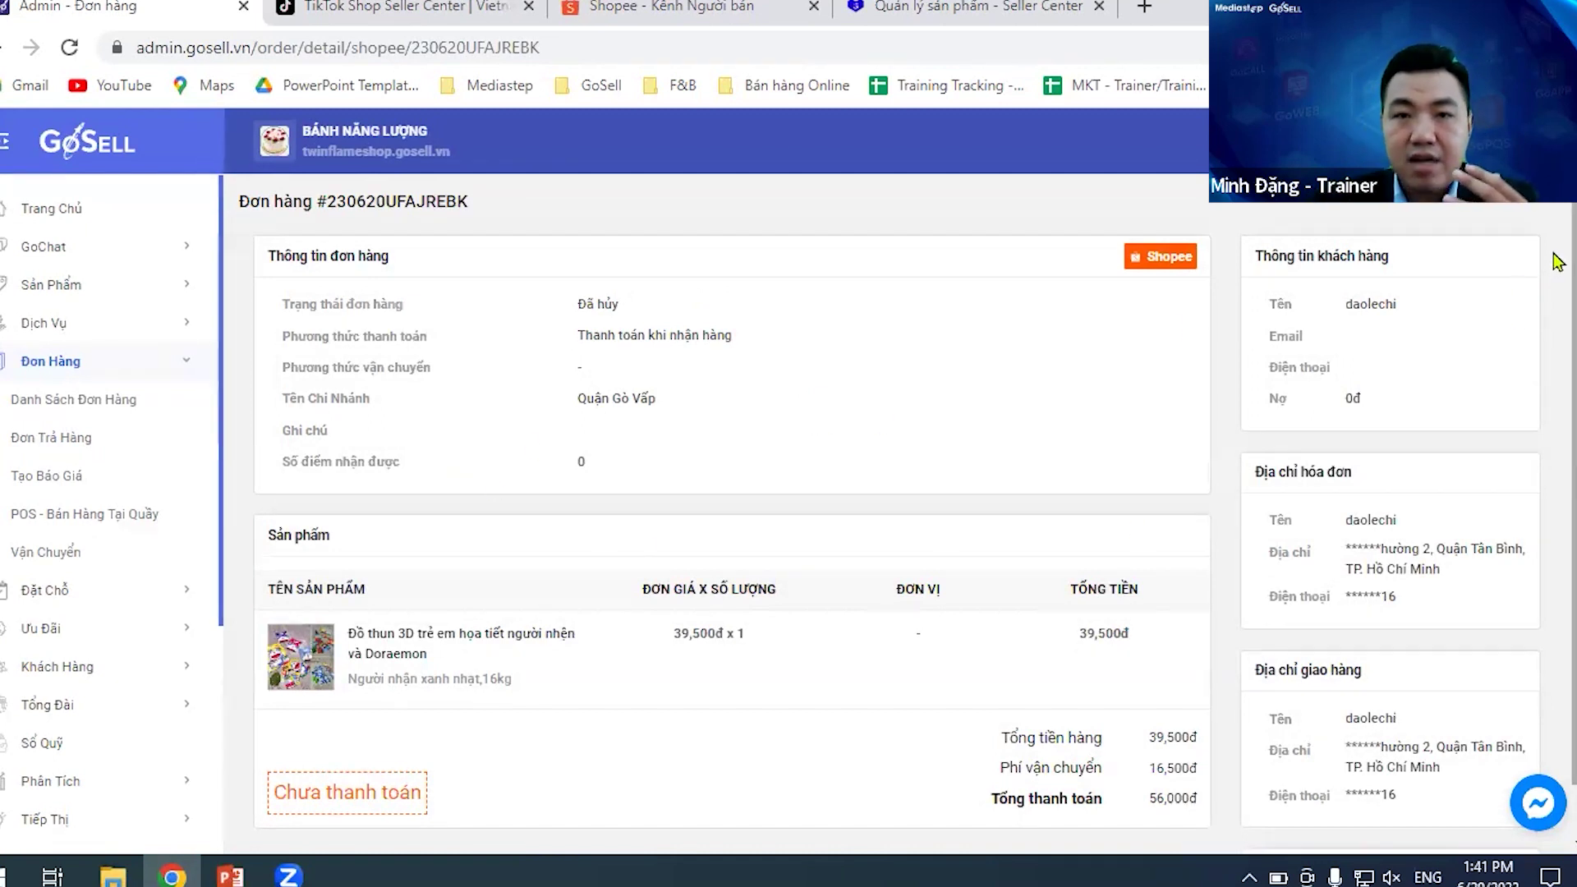
drag(474, 202, 312, 203)
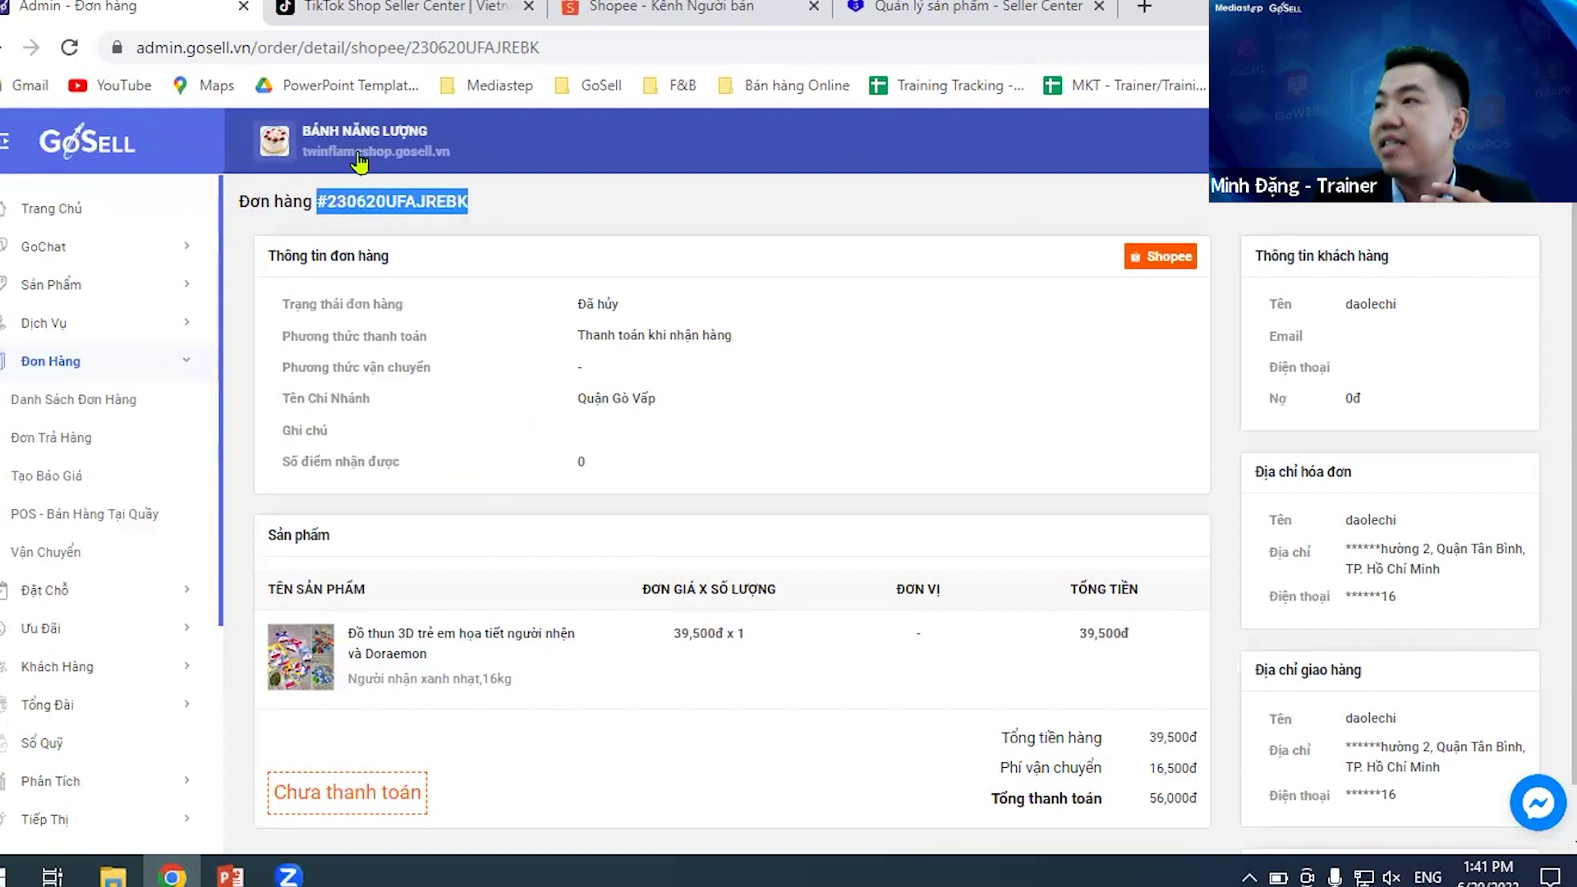
click(583, 235)
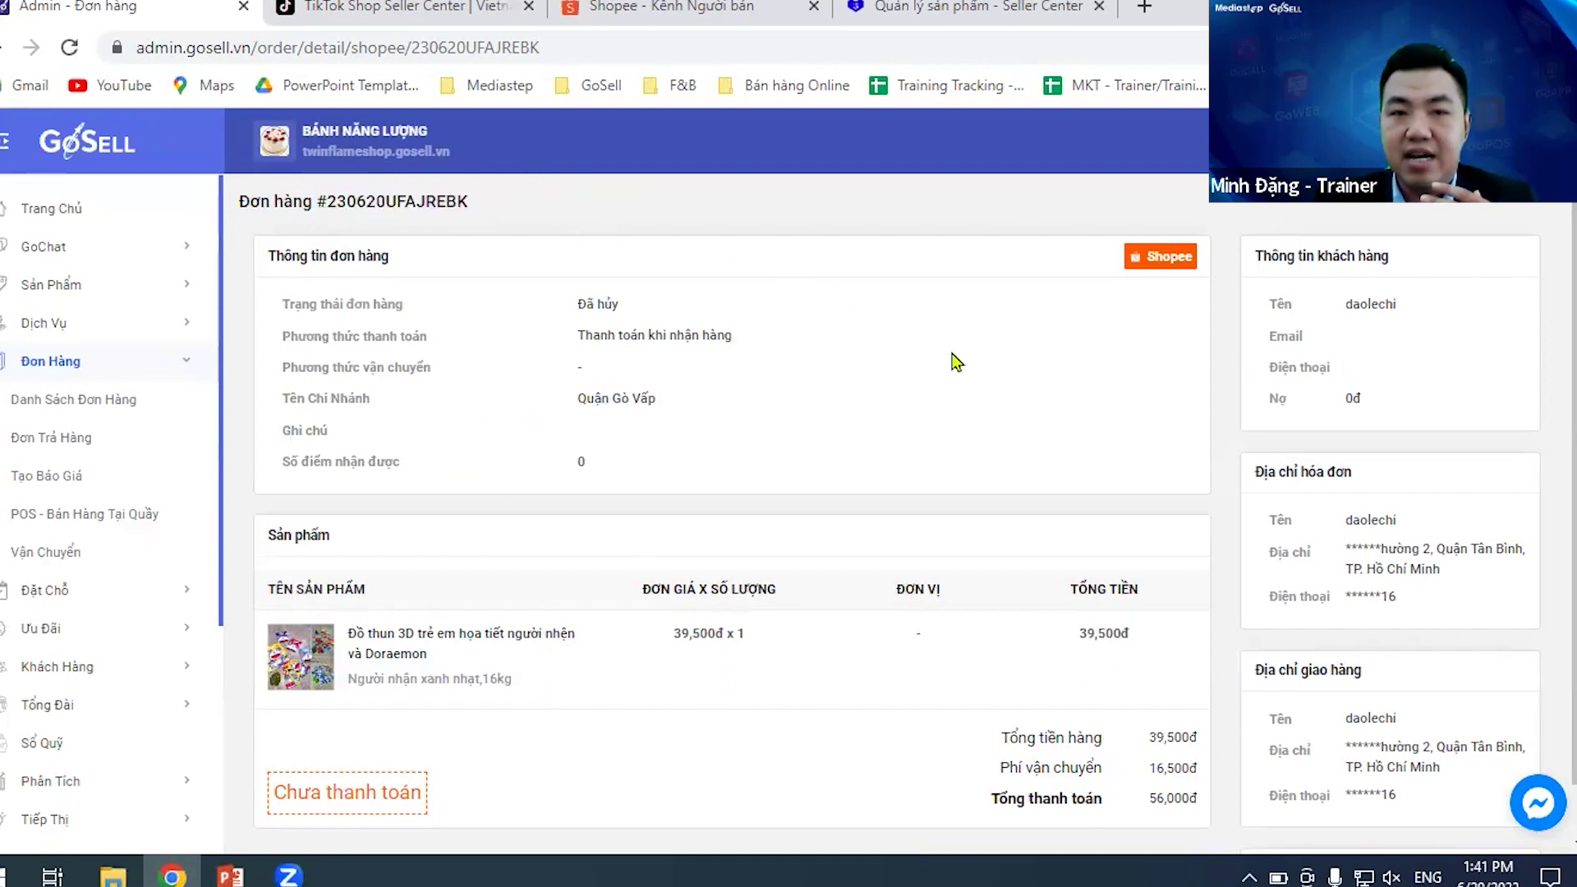
scroll(960, 357, down, 1)
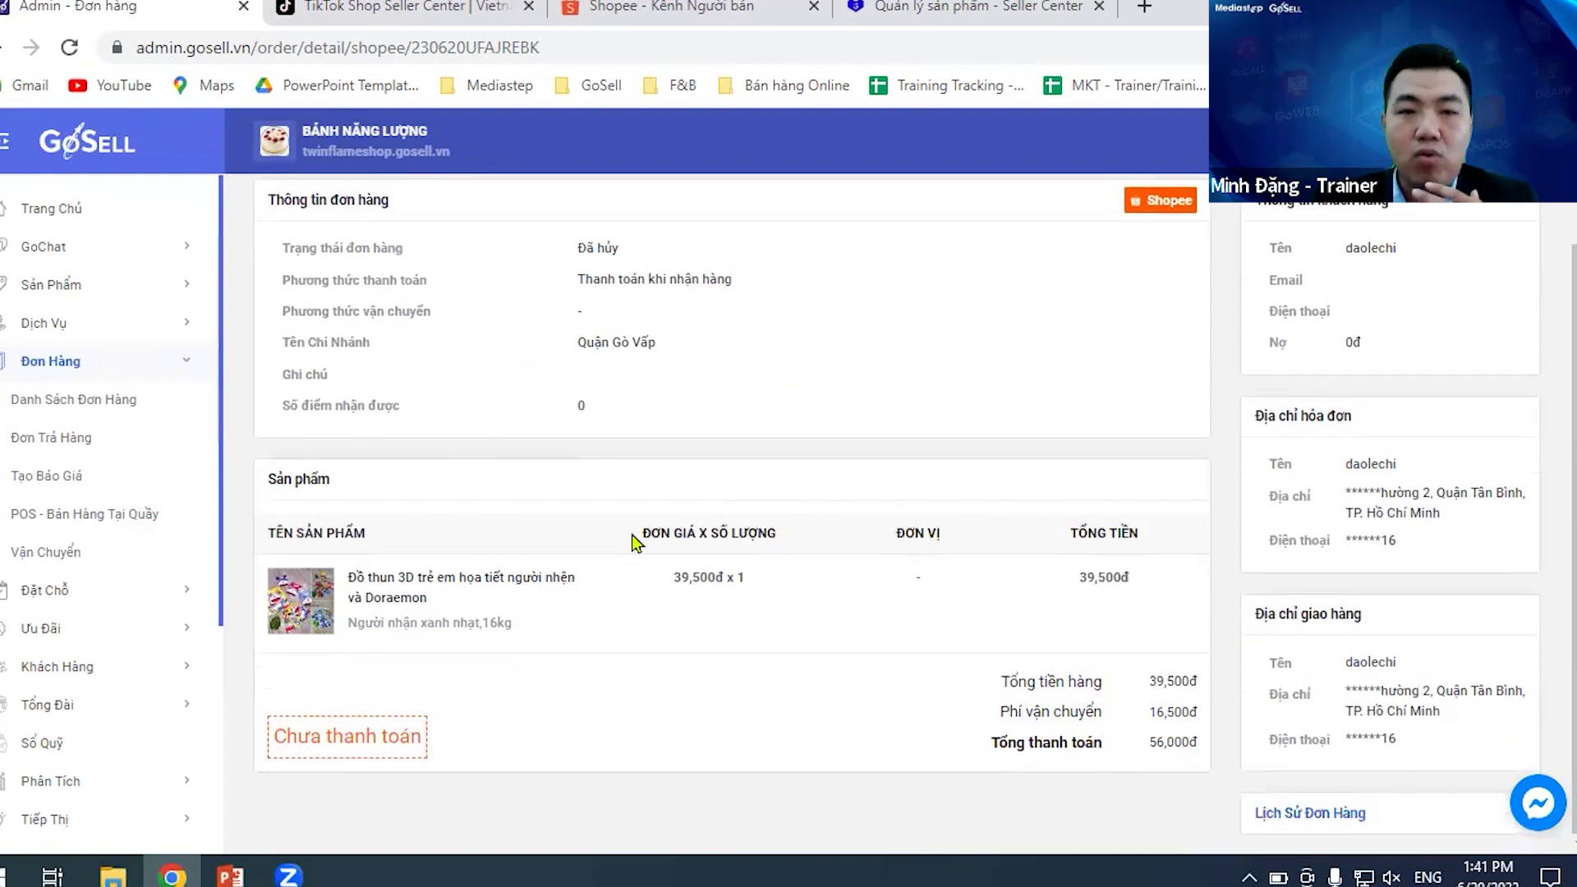
scroll(789, 507, up, 1)
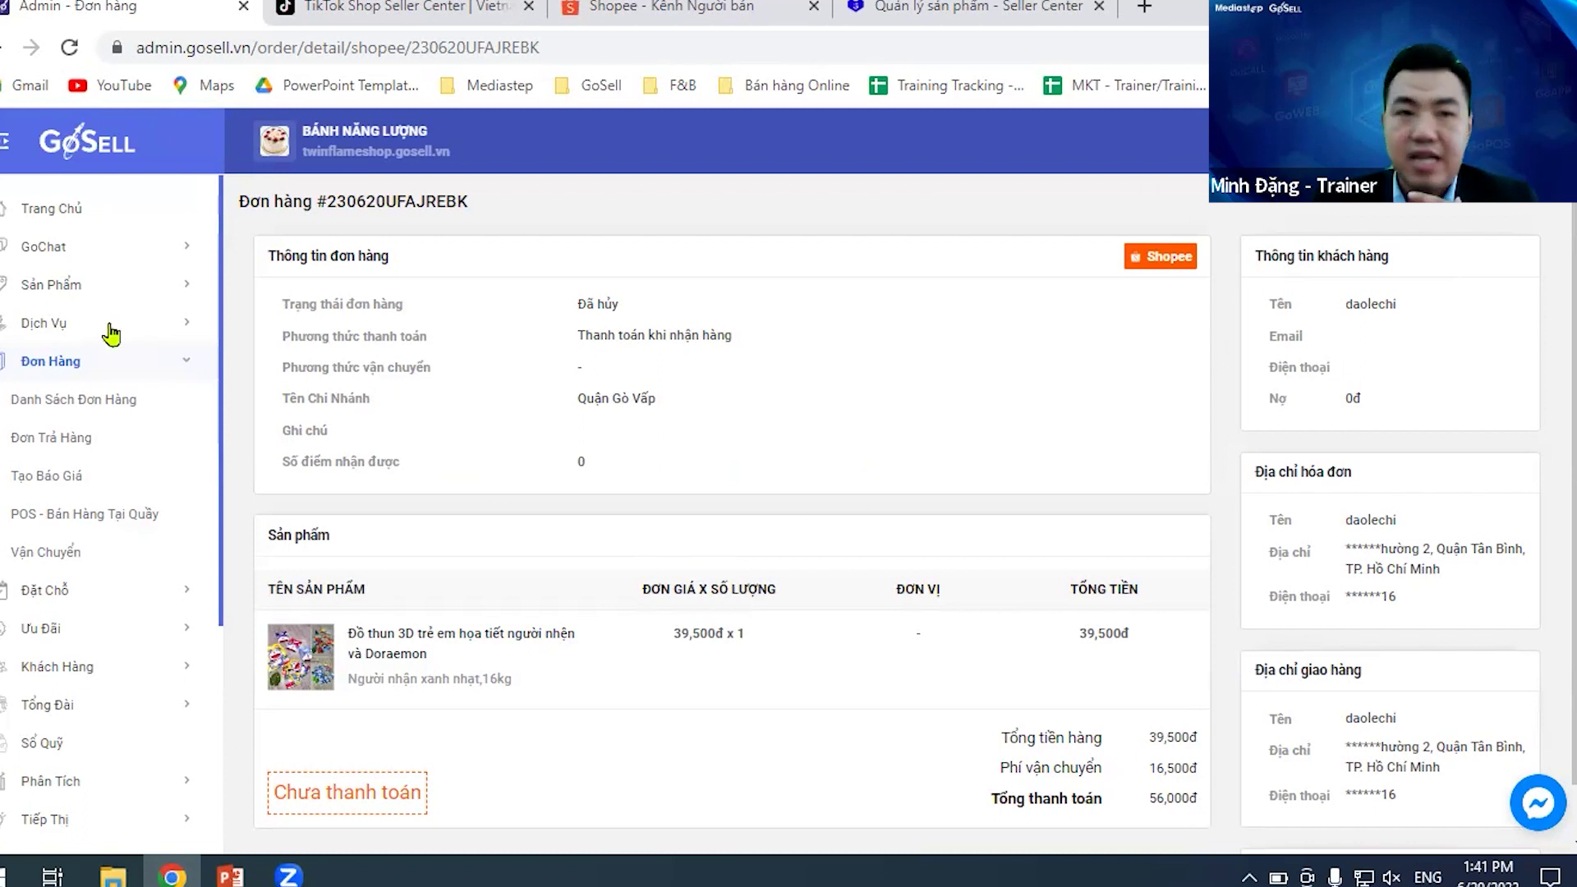
click(71, 368)
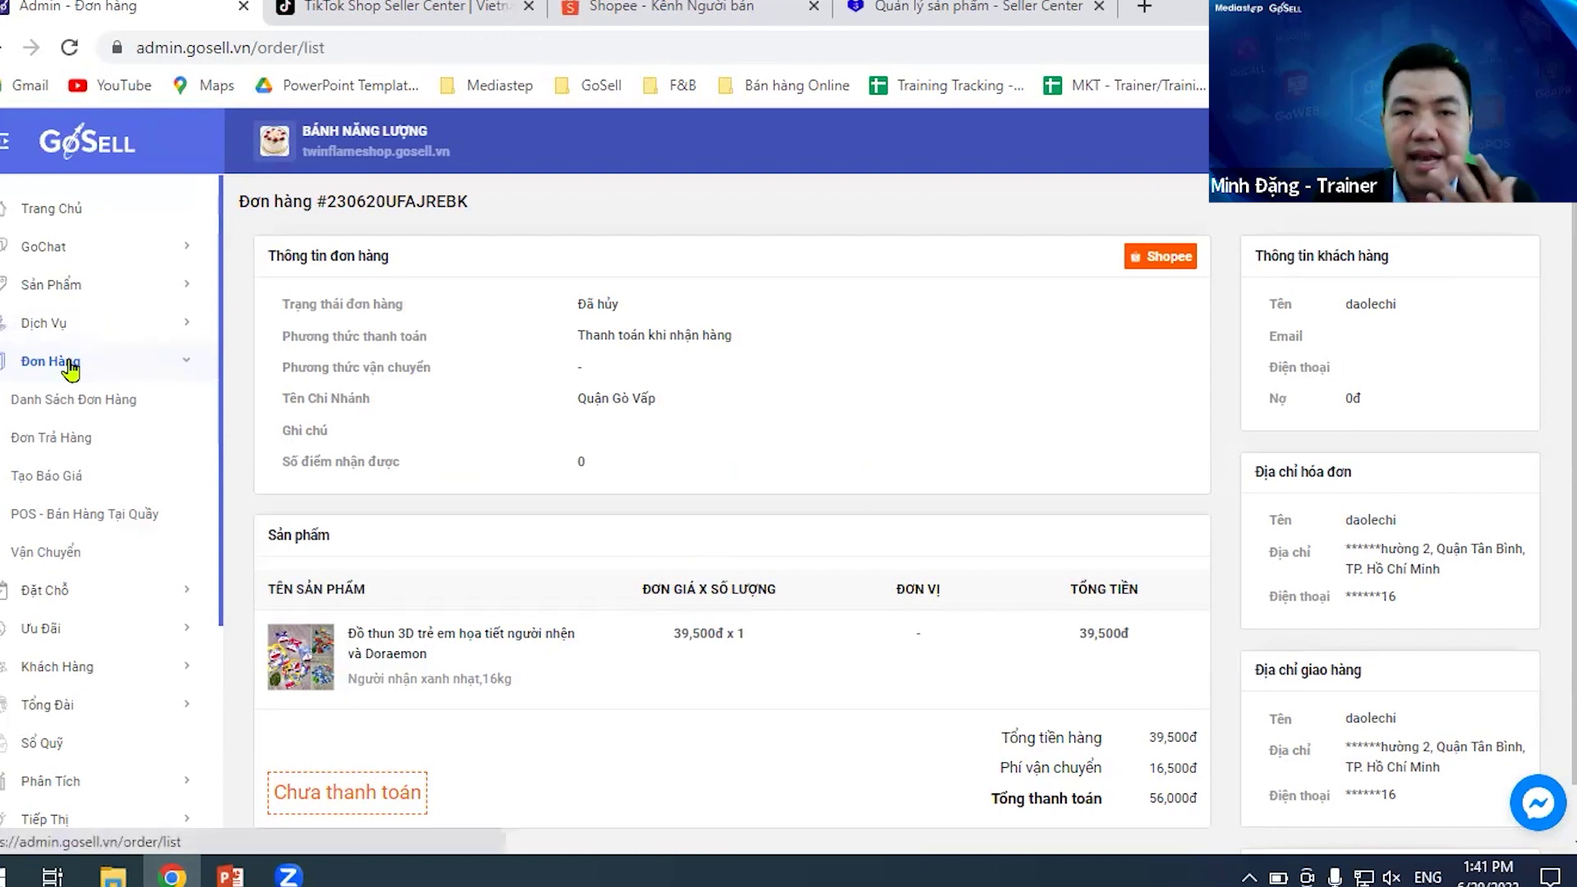
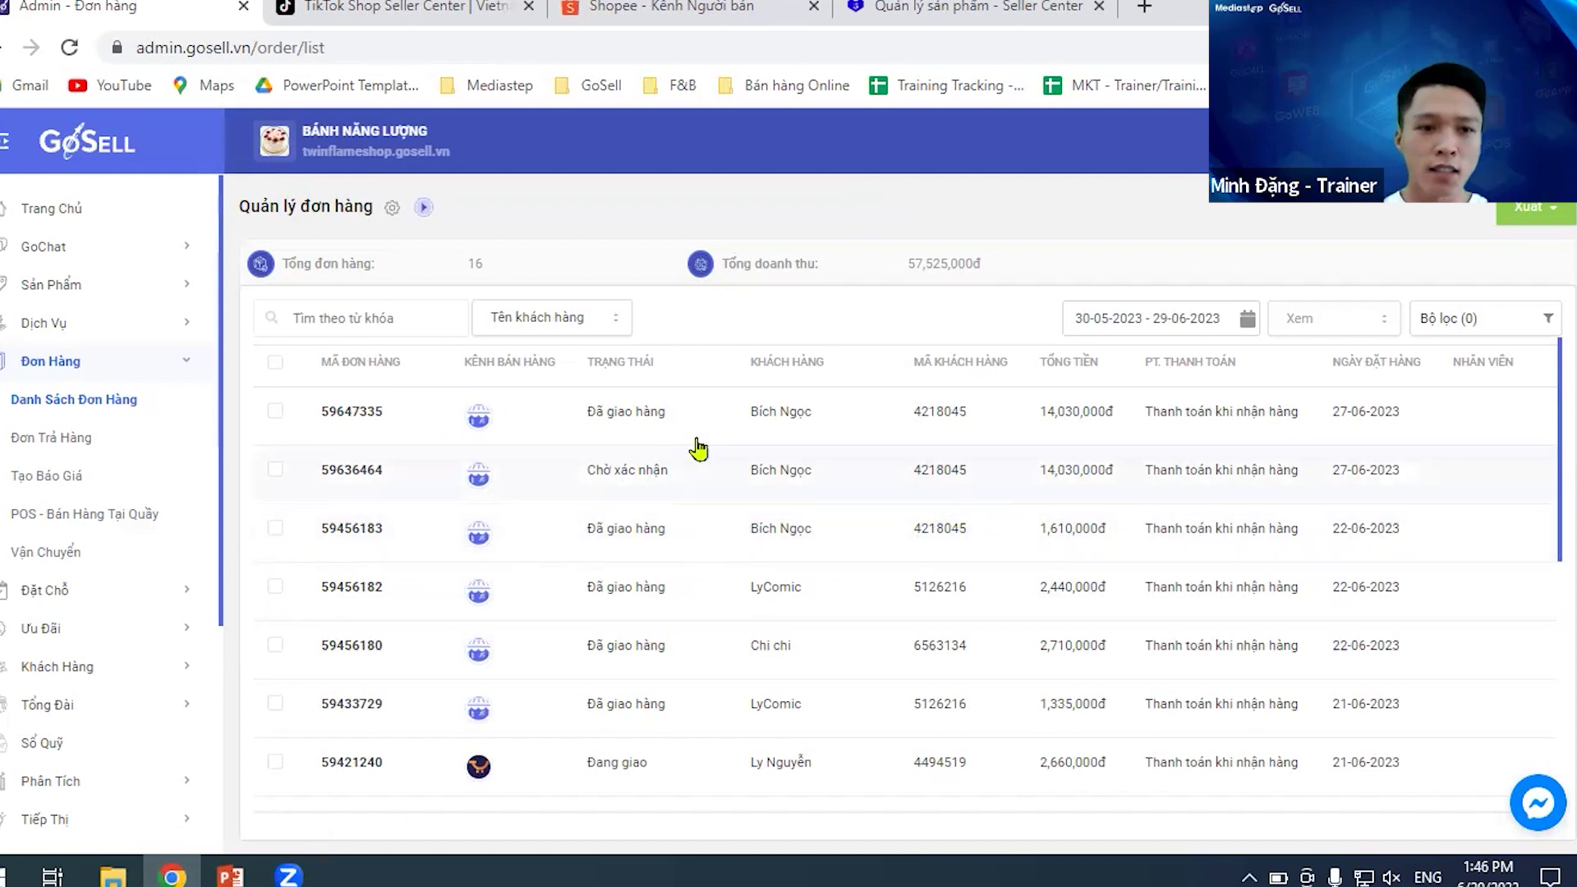
- Open the Shopee account management page showing 2/2 connected accounts
scroll(204, 427, down, 3)
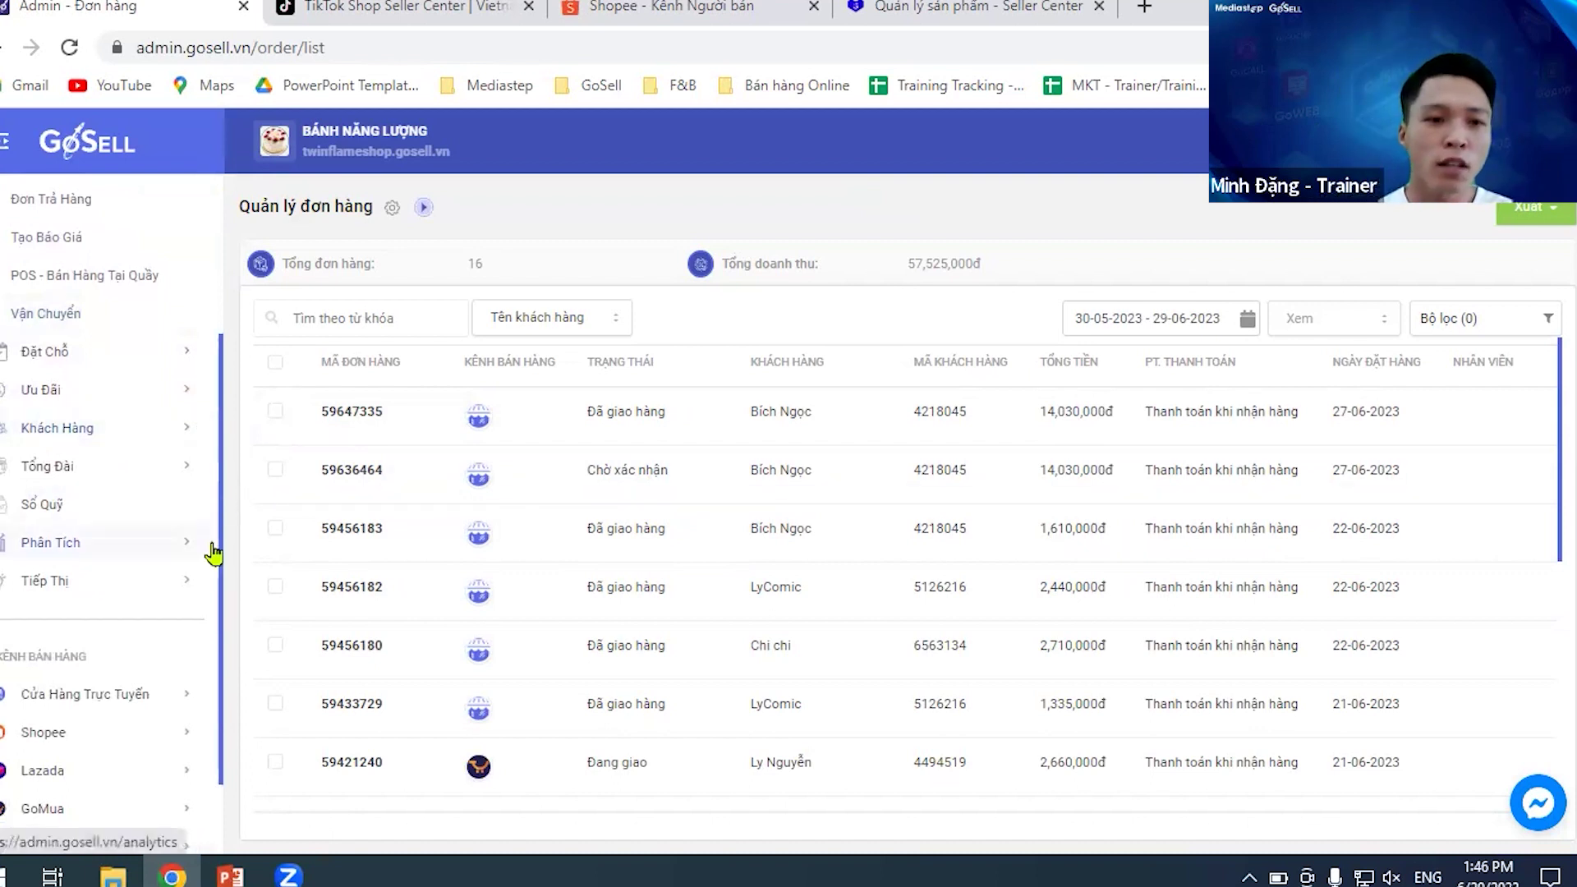
scroll(213, 552, down, 1)
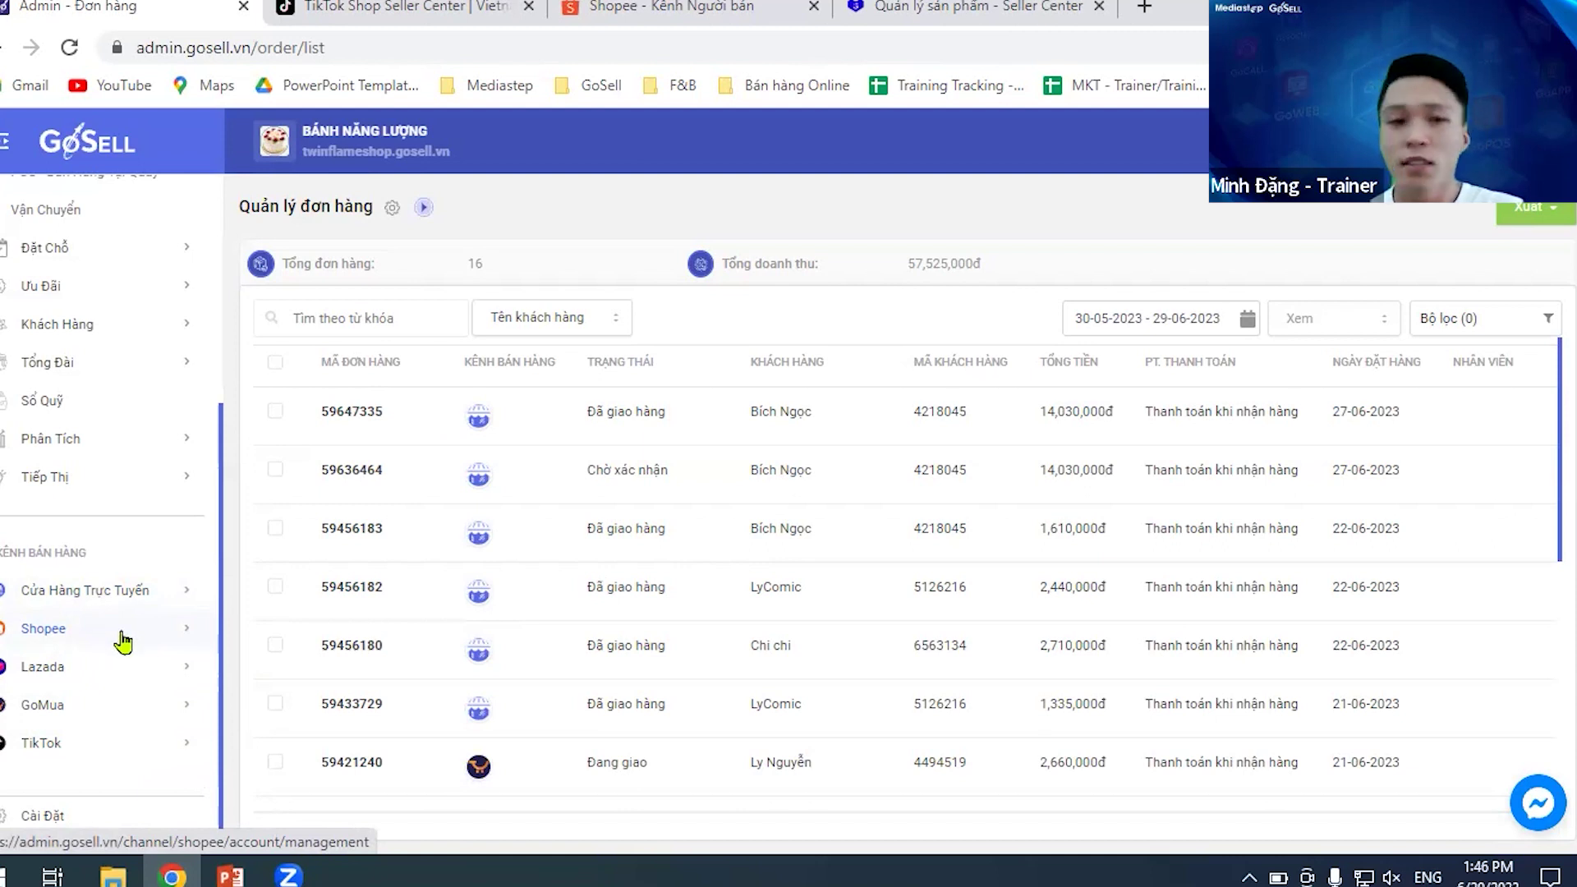
click(173, 638)
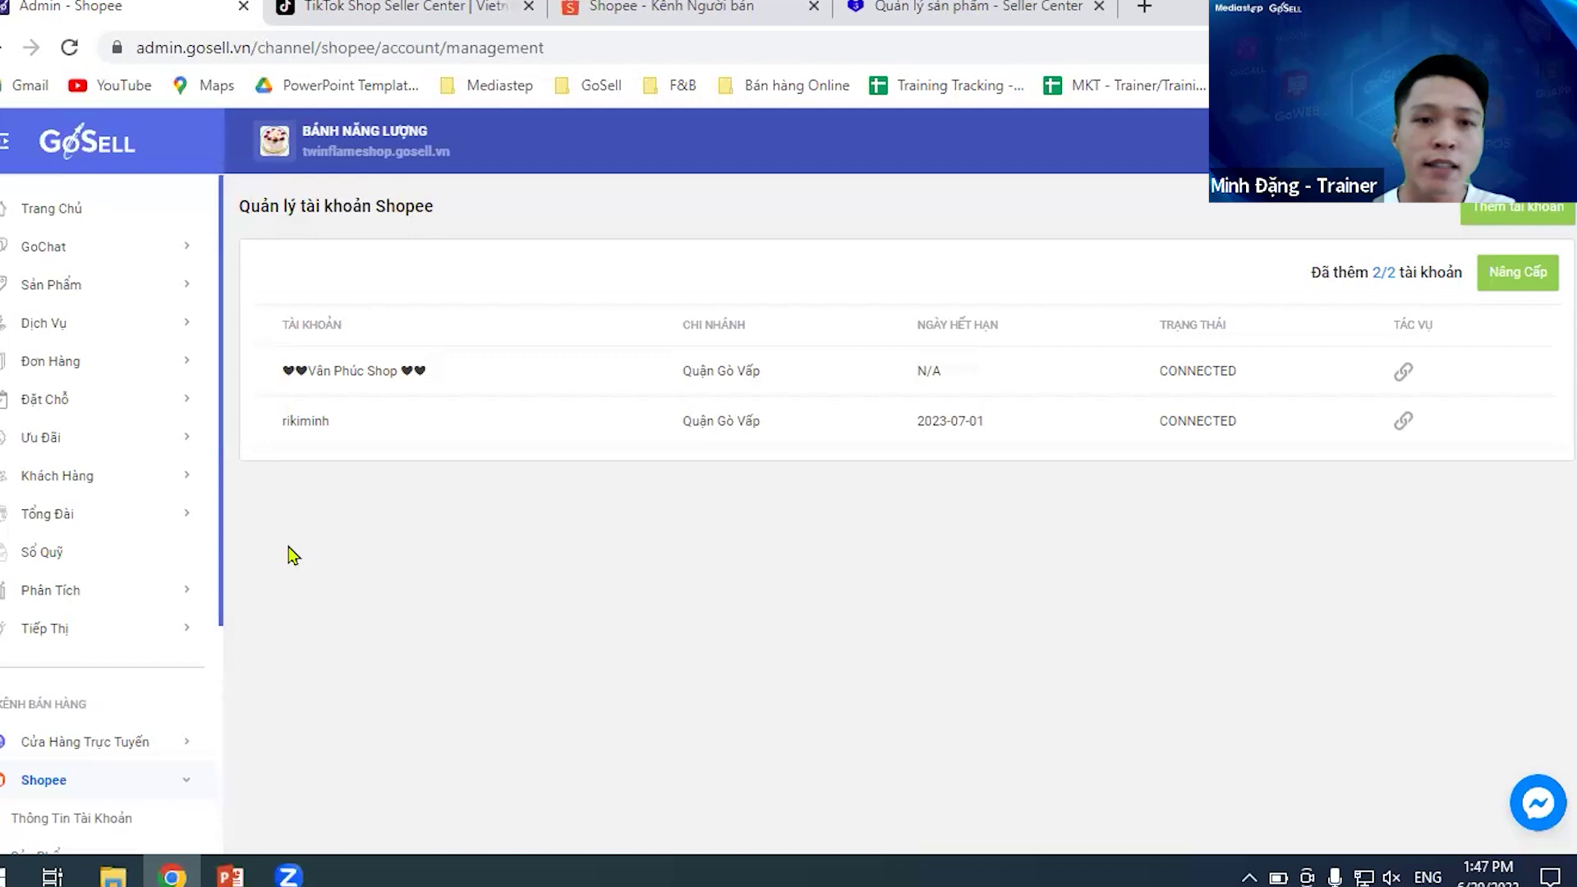
scroll(181, 573, down, 3)
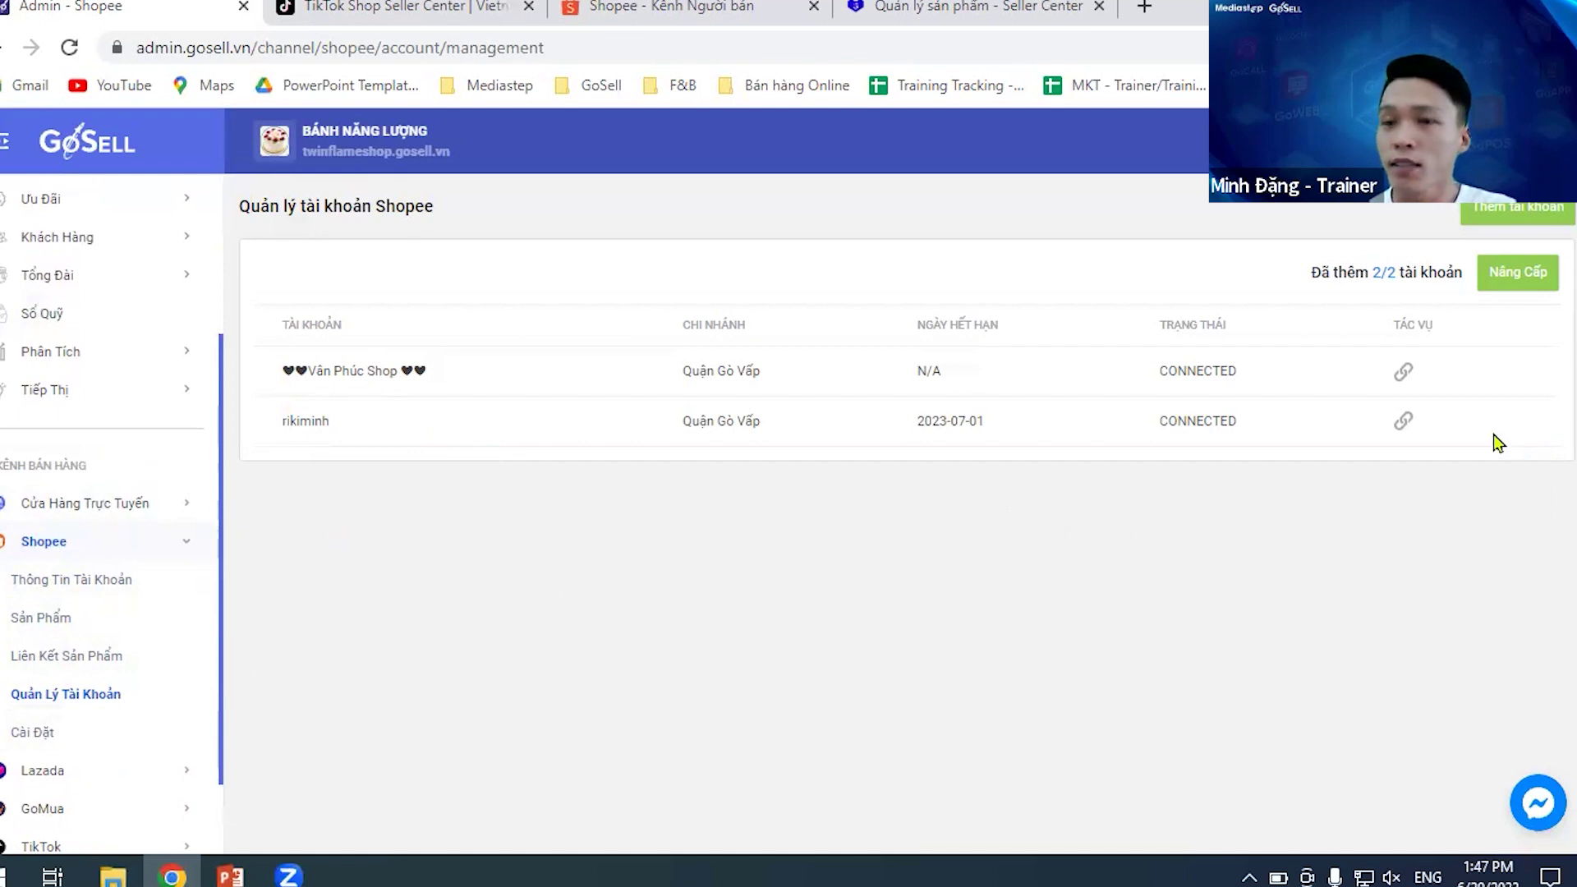
- View the Nâng Cấp plans for adding more Shopee accounts, then return to account management
click(1518, 285)
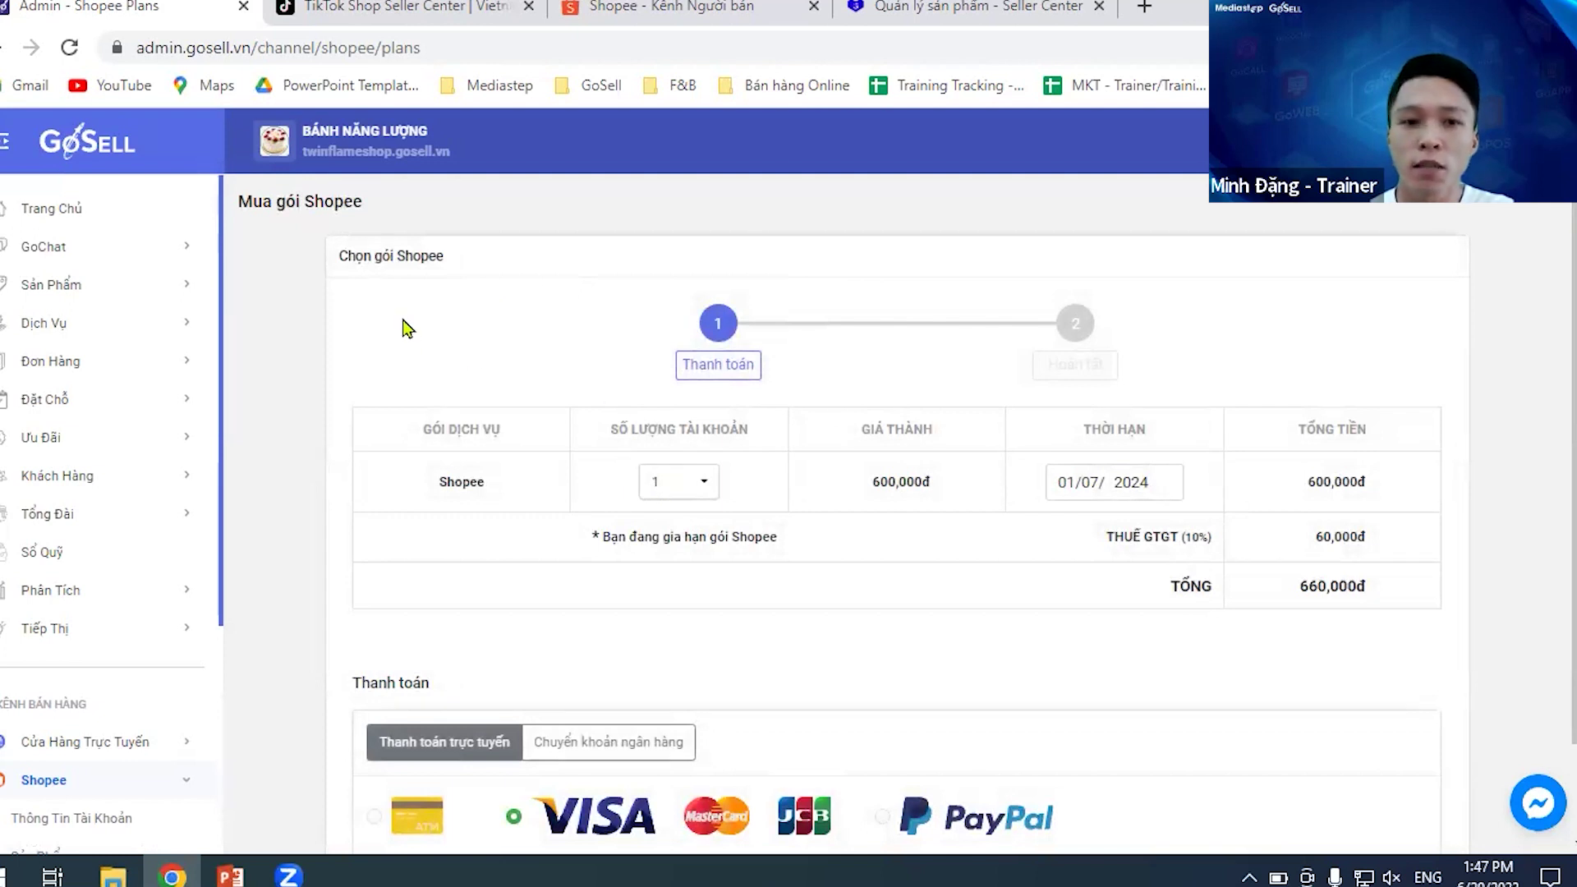
click(72, 776)
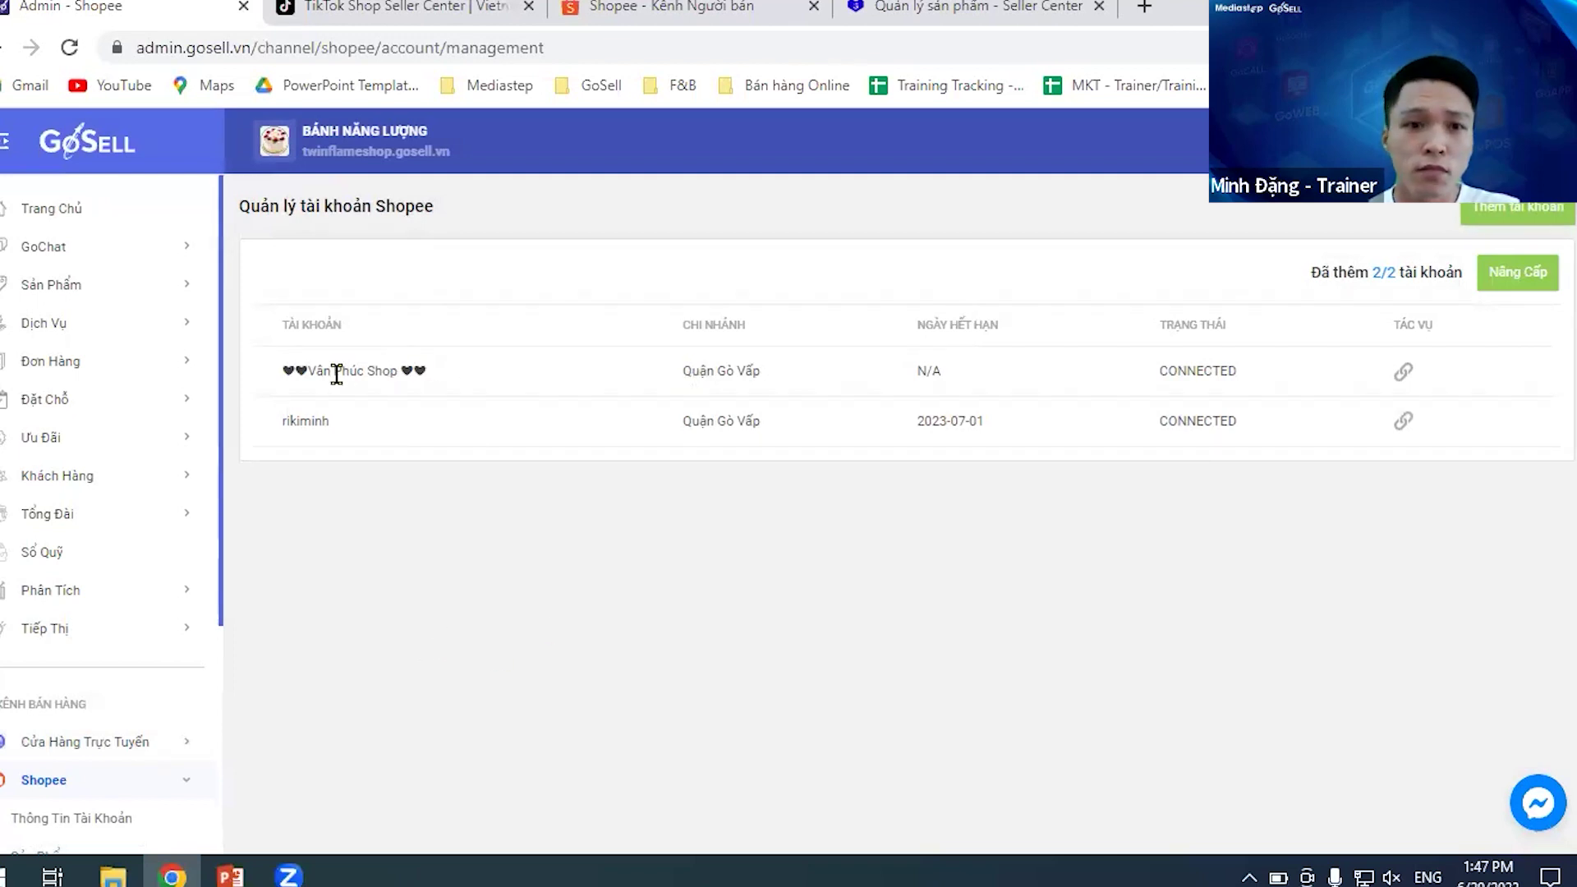
scroll(202, 722, down, 2)
- On the Shopee account information page, download the 11 Shopee products and start syncing Shopee orders
click(116, 707)
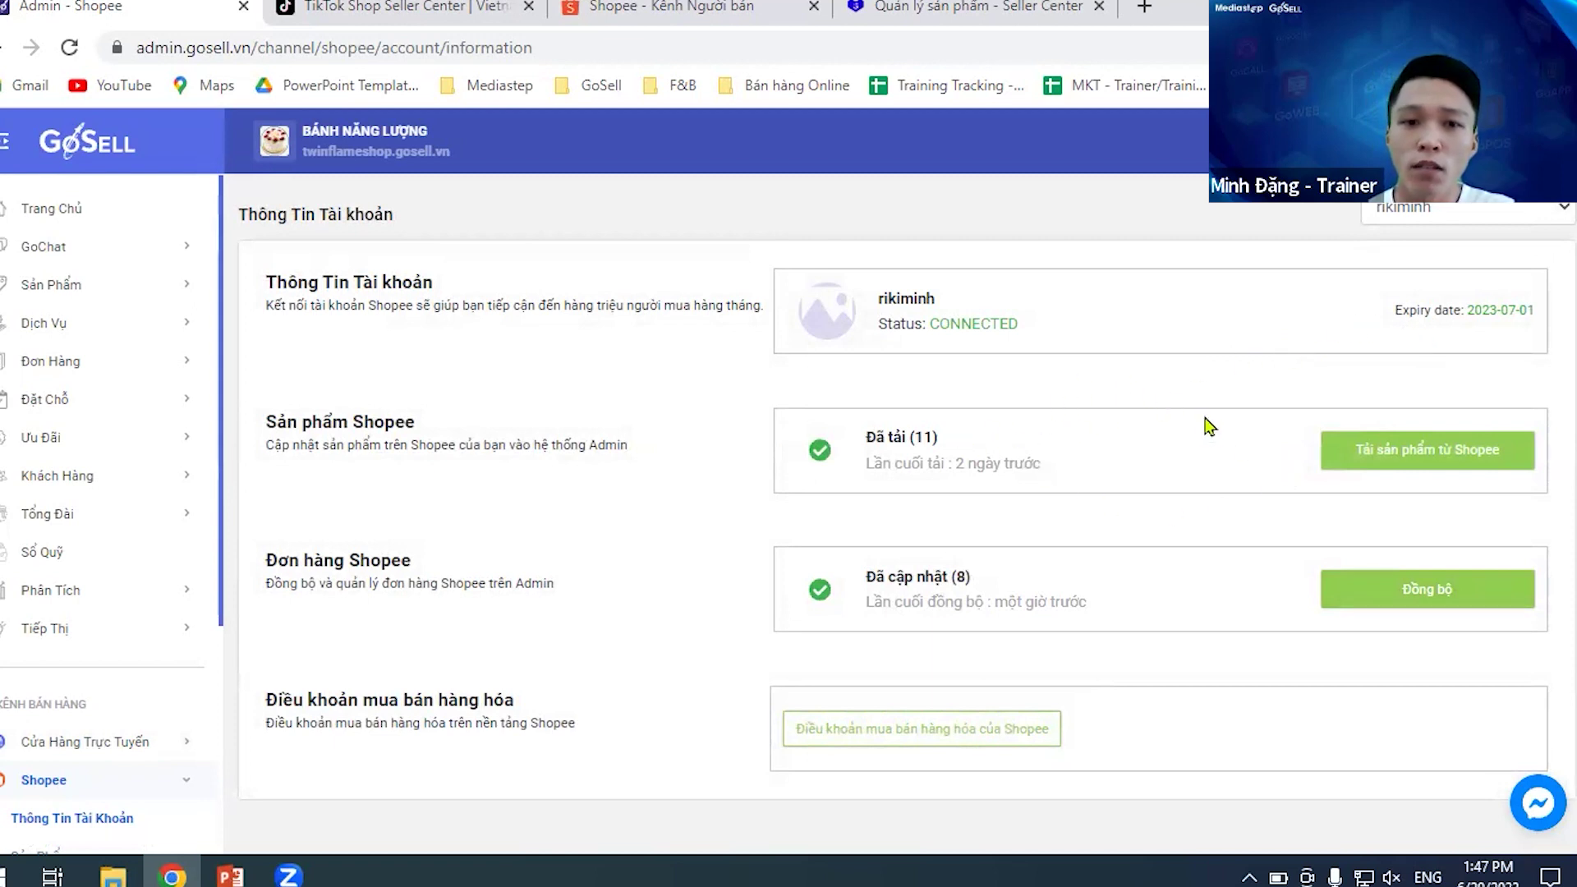
click(1384, 466)
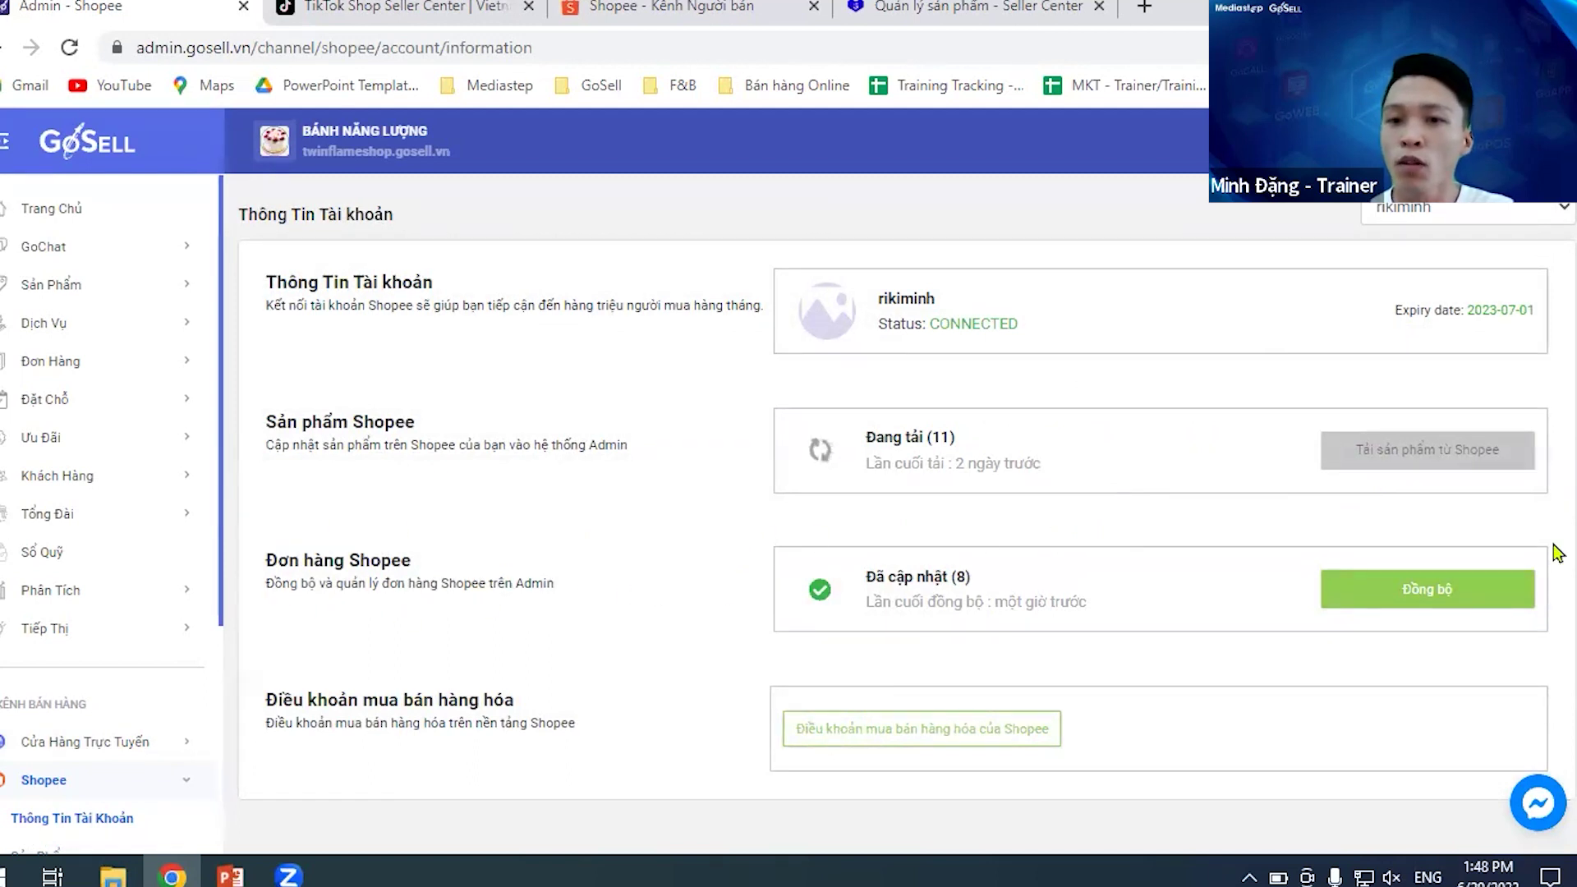
click(1402, 603)
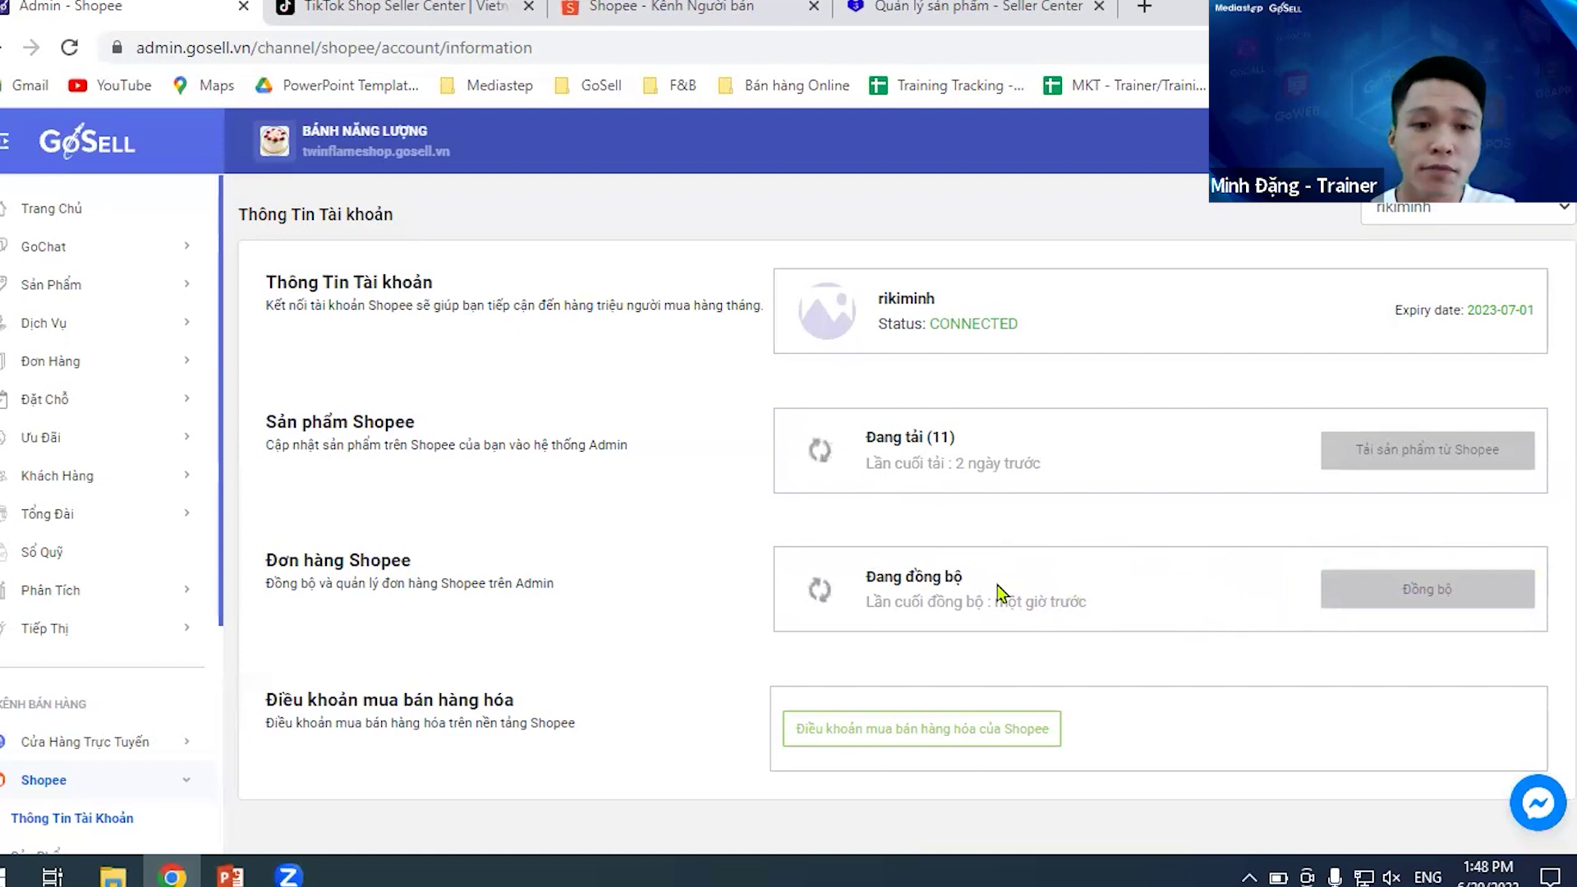
scroll(82, 657, down, 4)
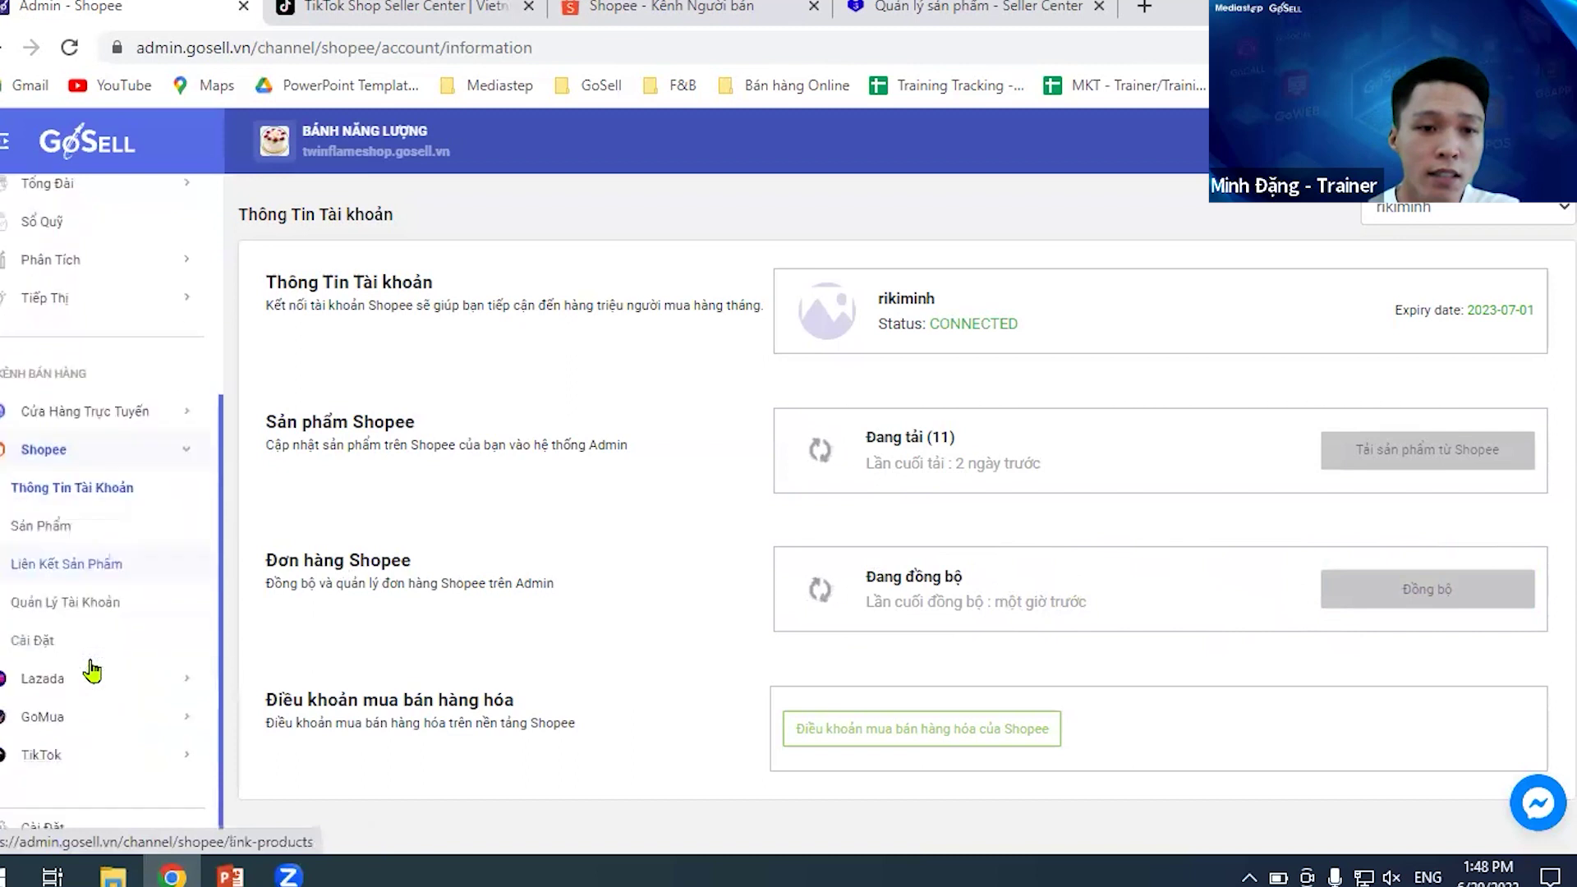
scroll(97, 680, up, 3)
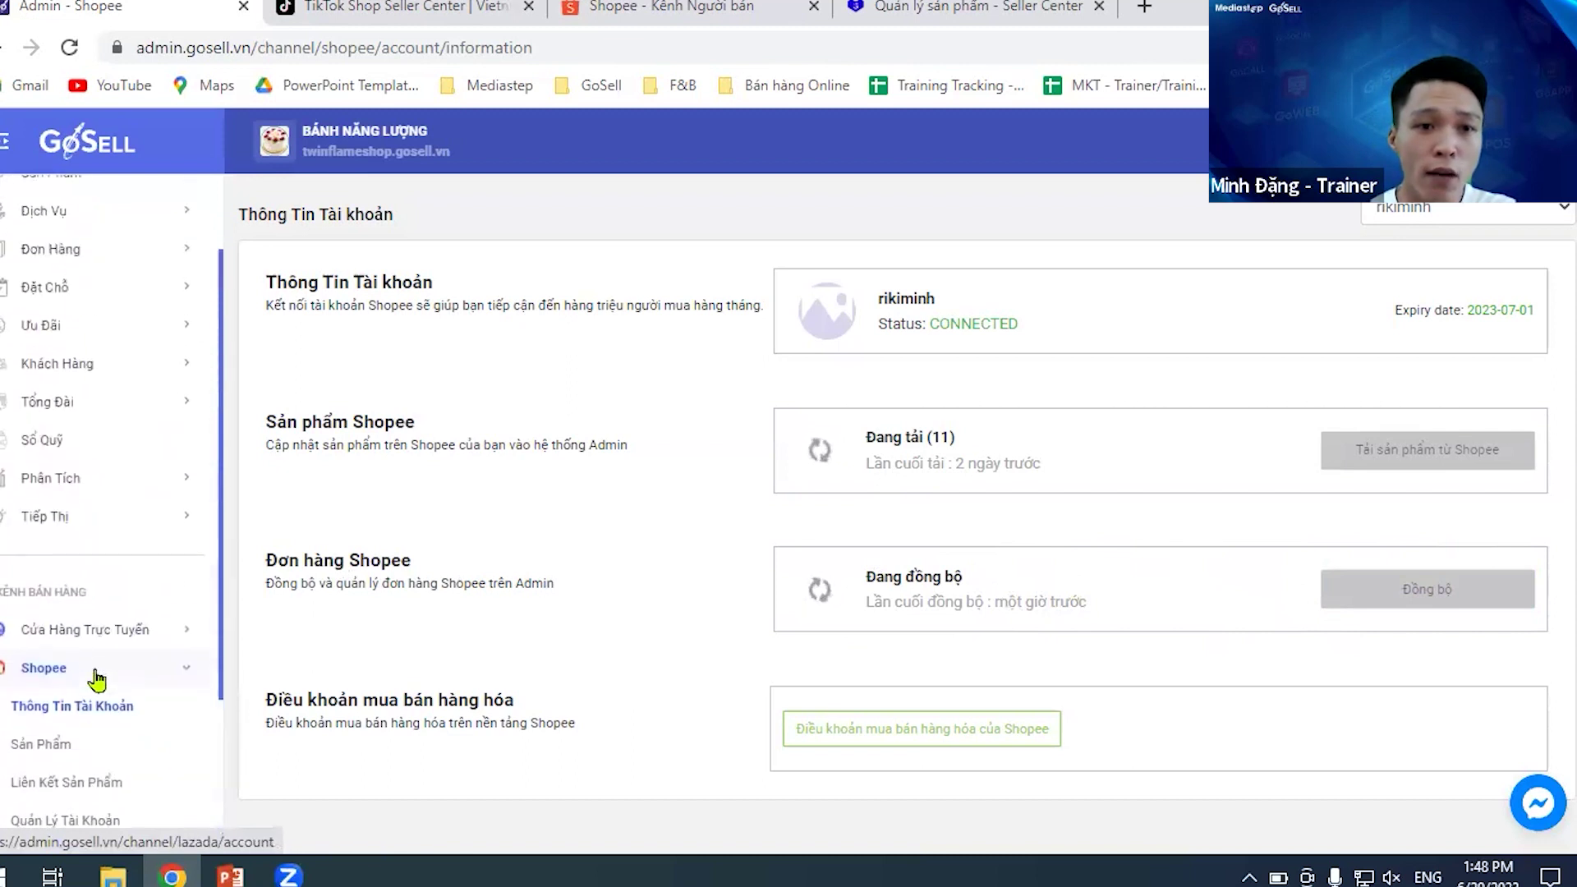
scroll(141, 542, up, 2)
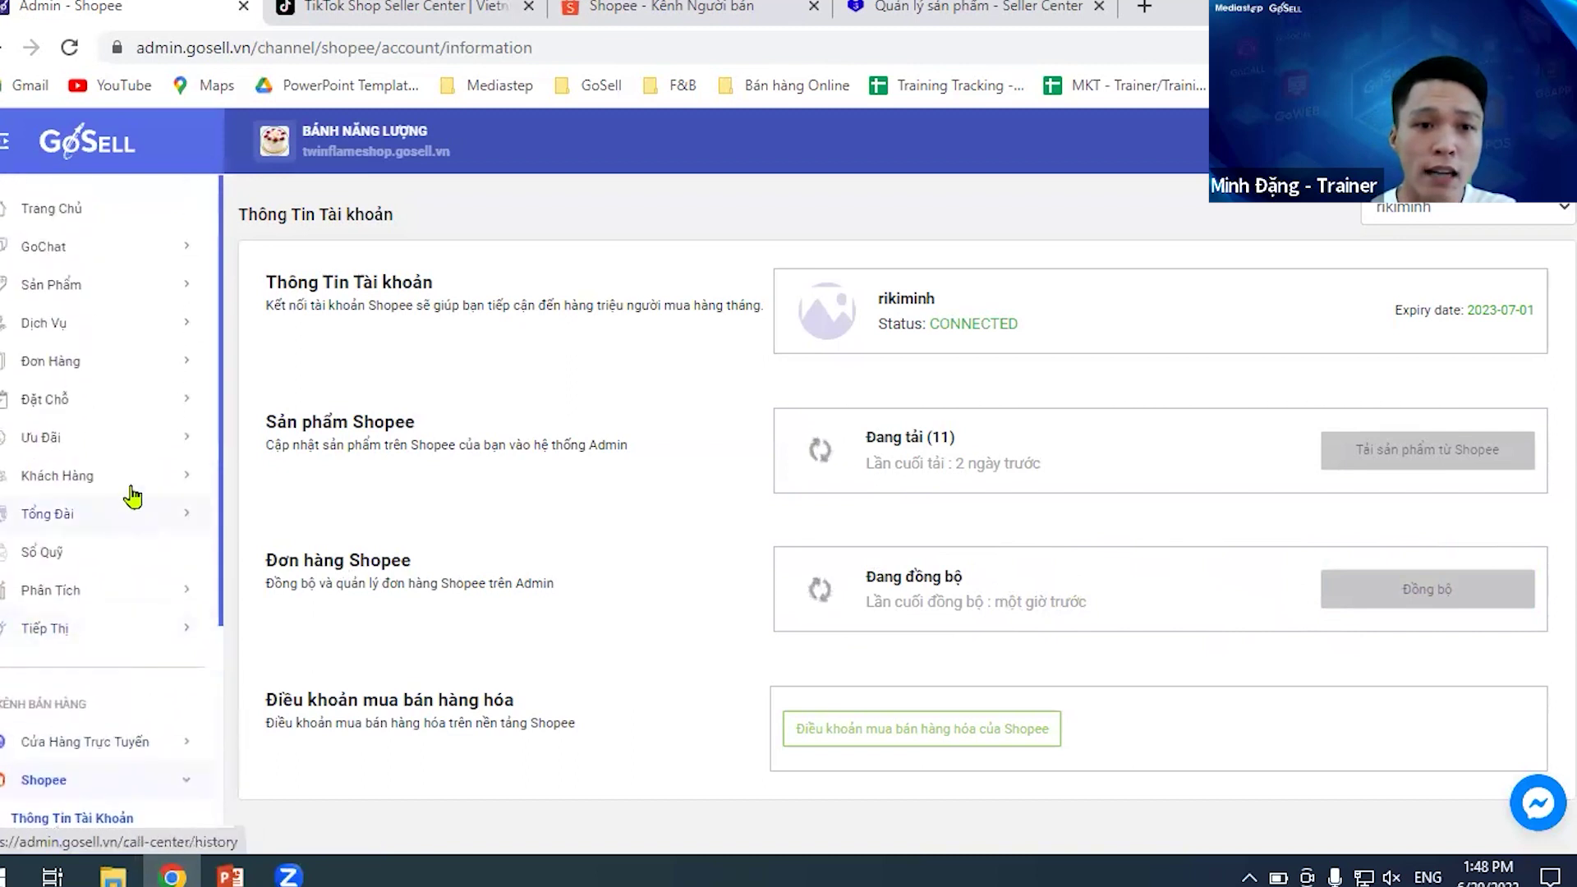
- Filter the product list to the Shopee sales channel, showing 7 products
click(123, 306)
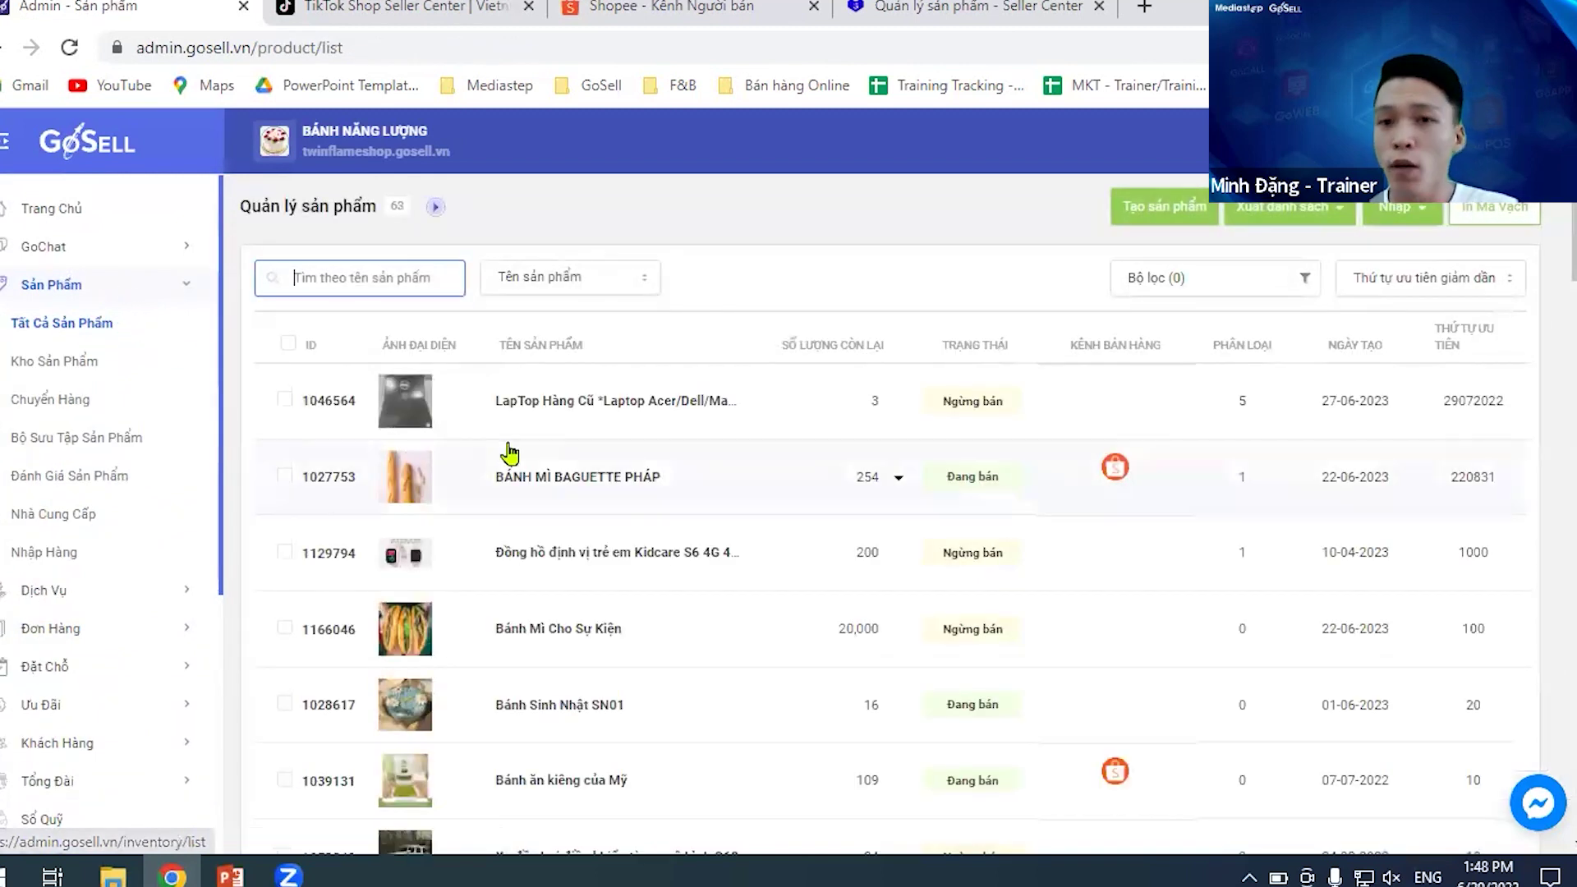
click(1236, 284)
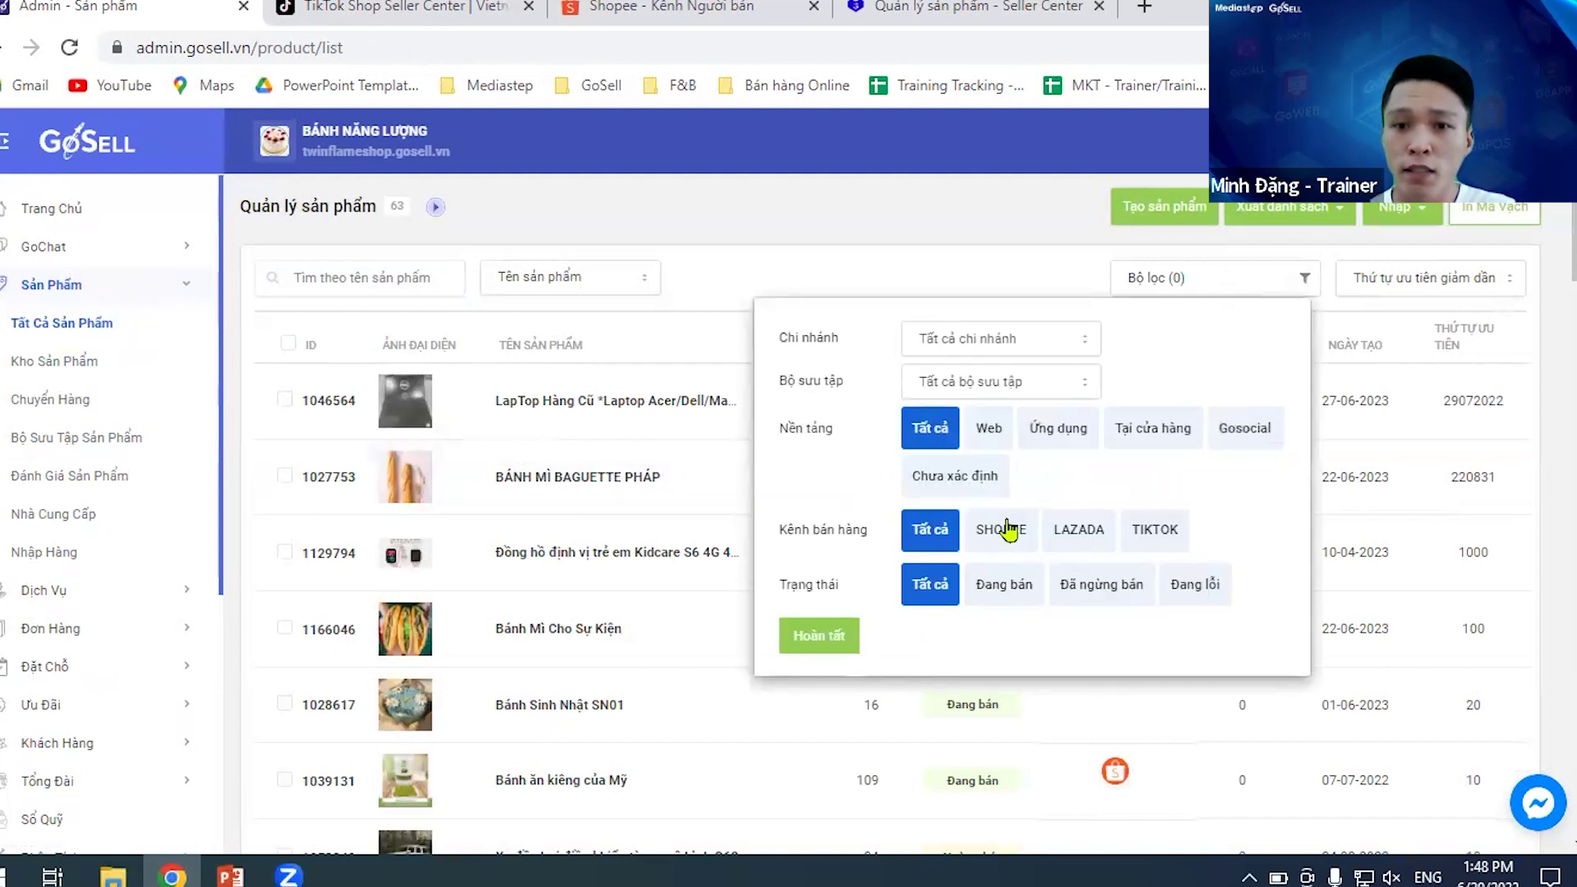
click(995, 536)
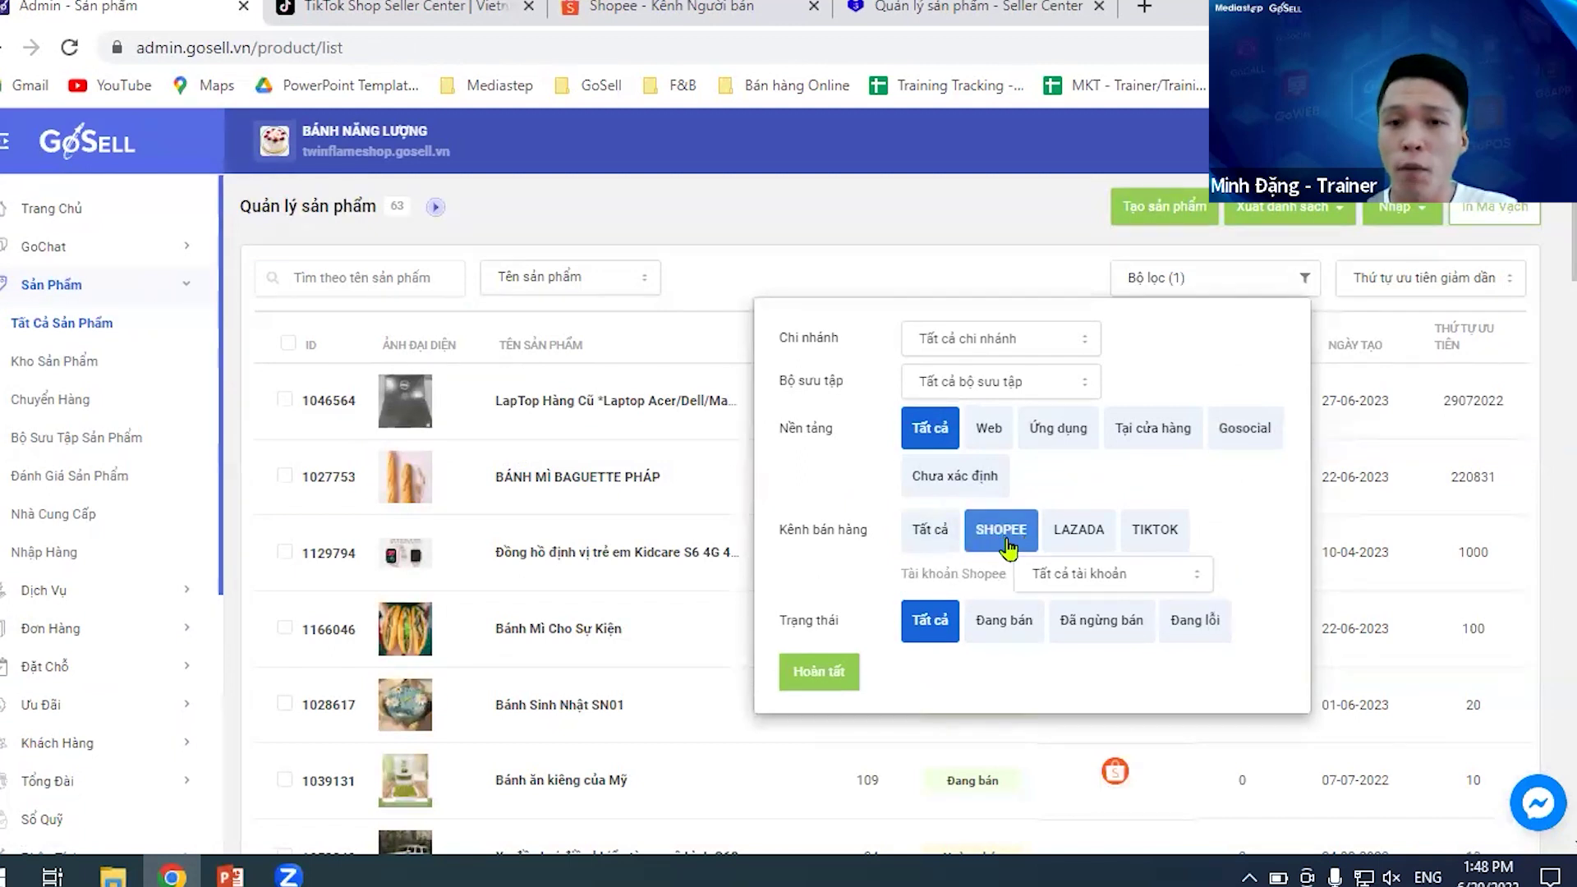
click(818, 675)
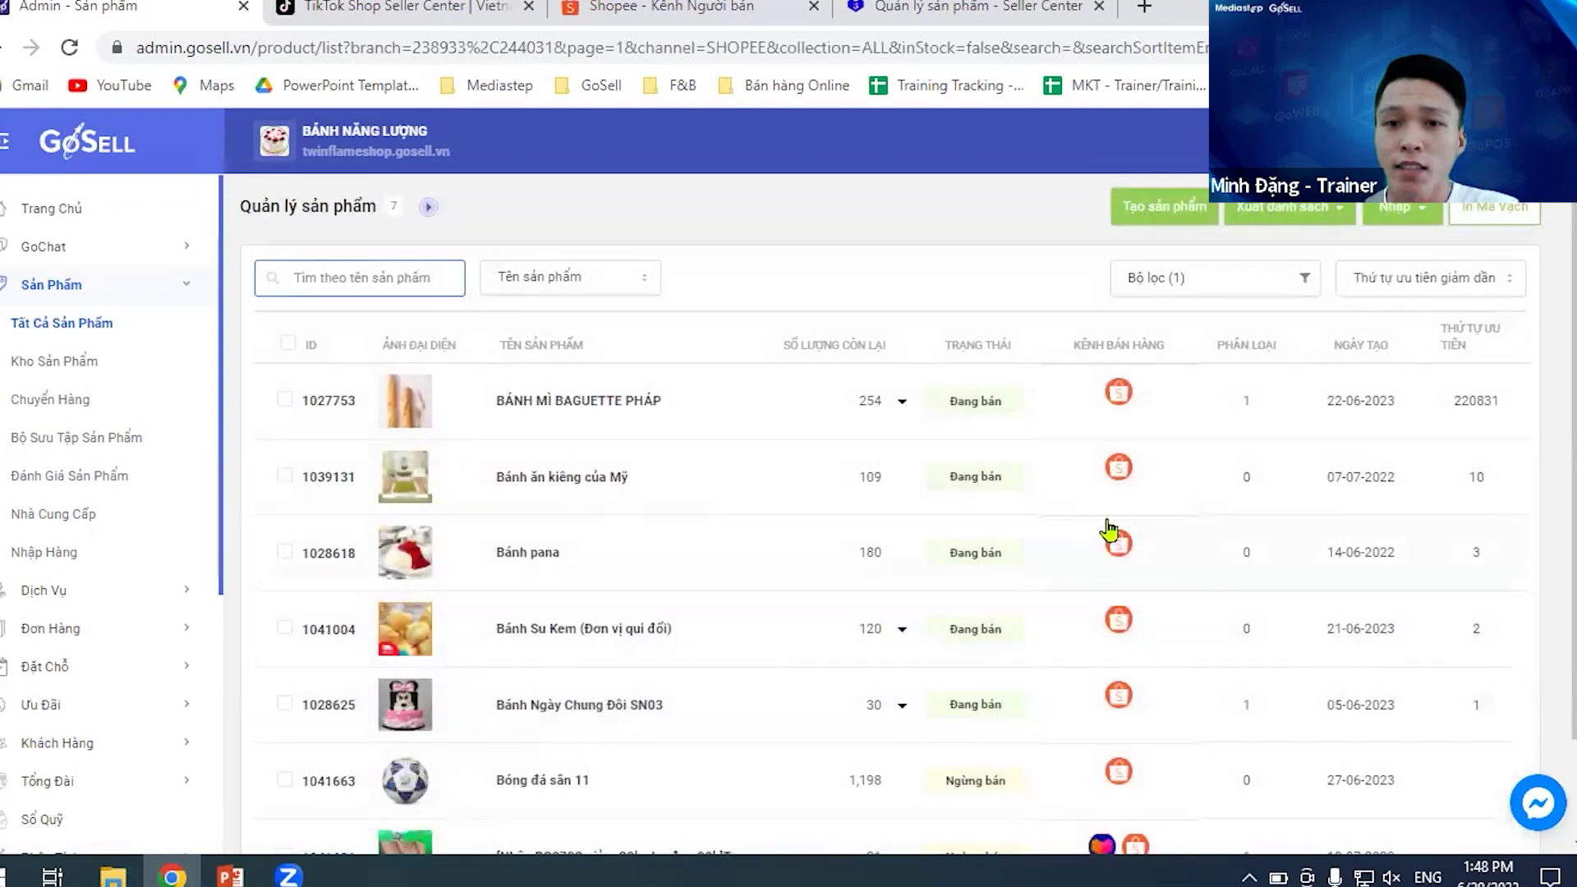
scroll(1139, 411, down, 2)
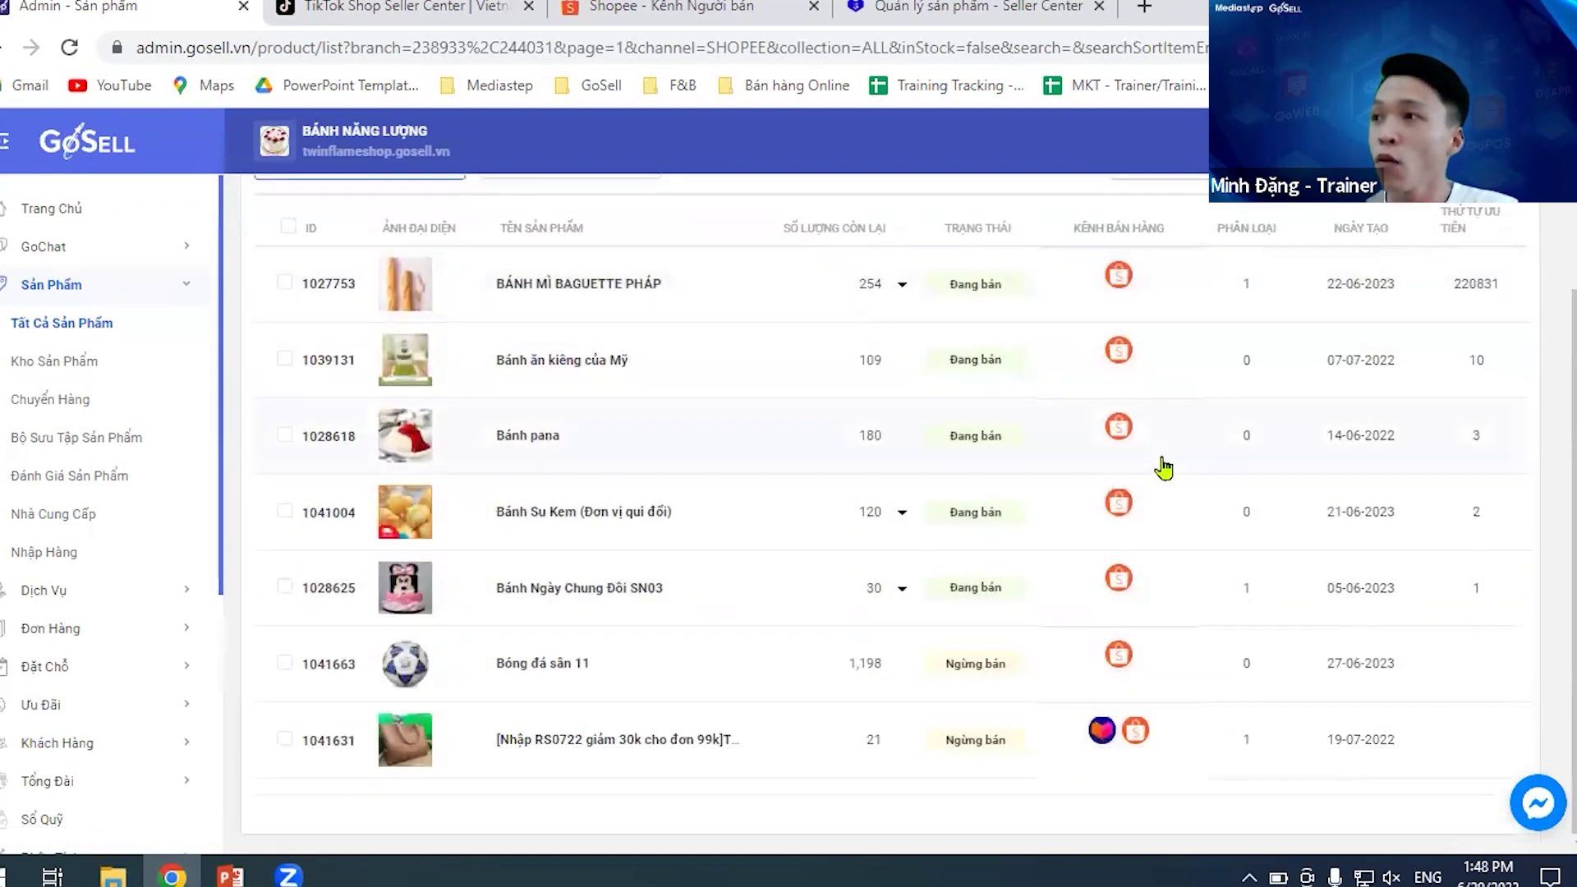
scroll(1158, 624, up, 2)
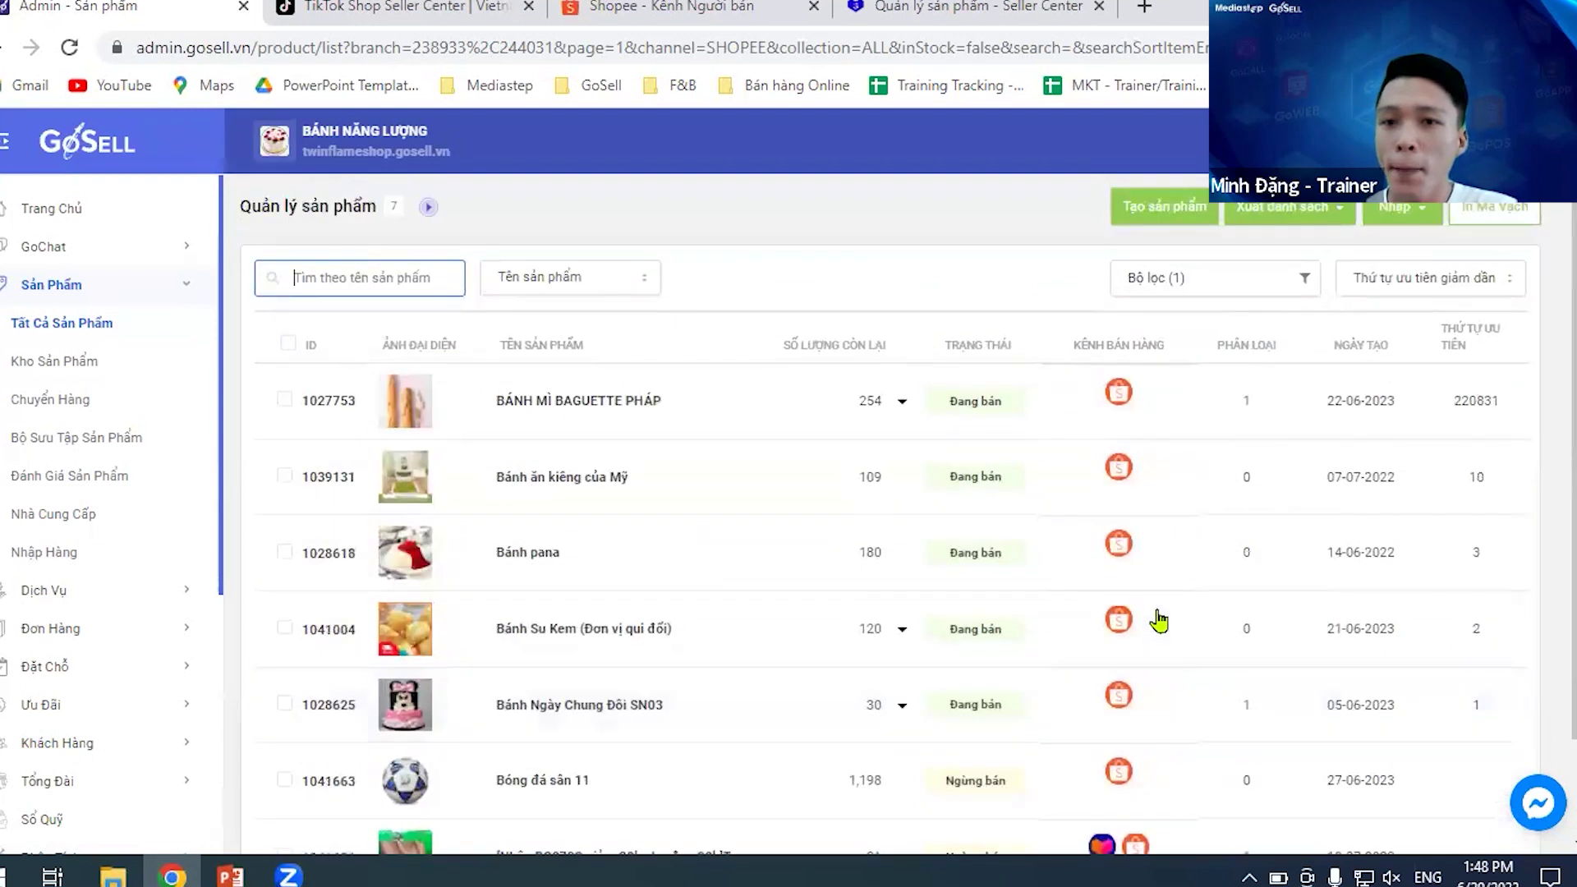
- Try the Lazada and TikTok channel filters, then go to the 122-product Kho Sản Phẩm page
mouse_move(994, 415)
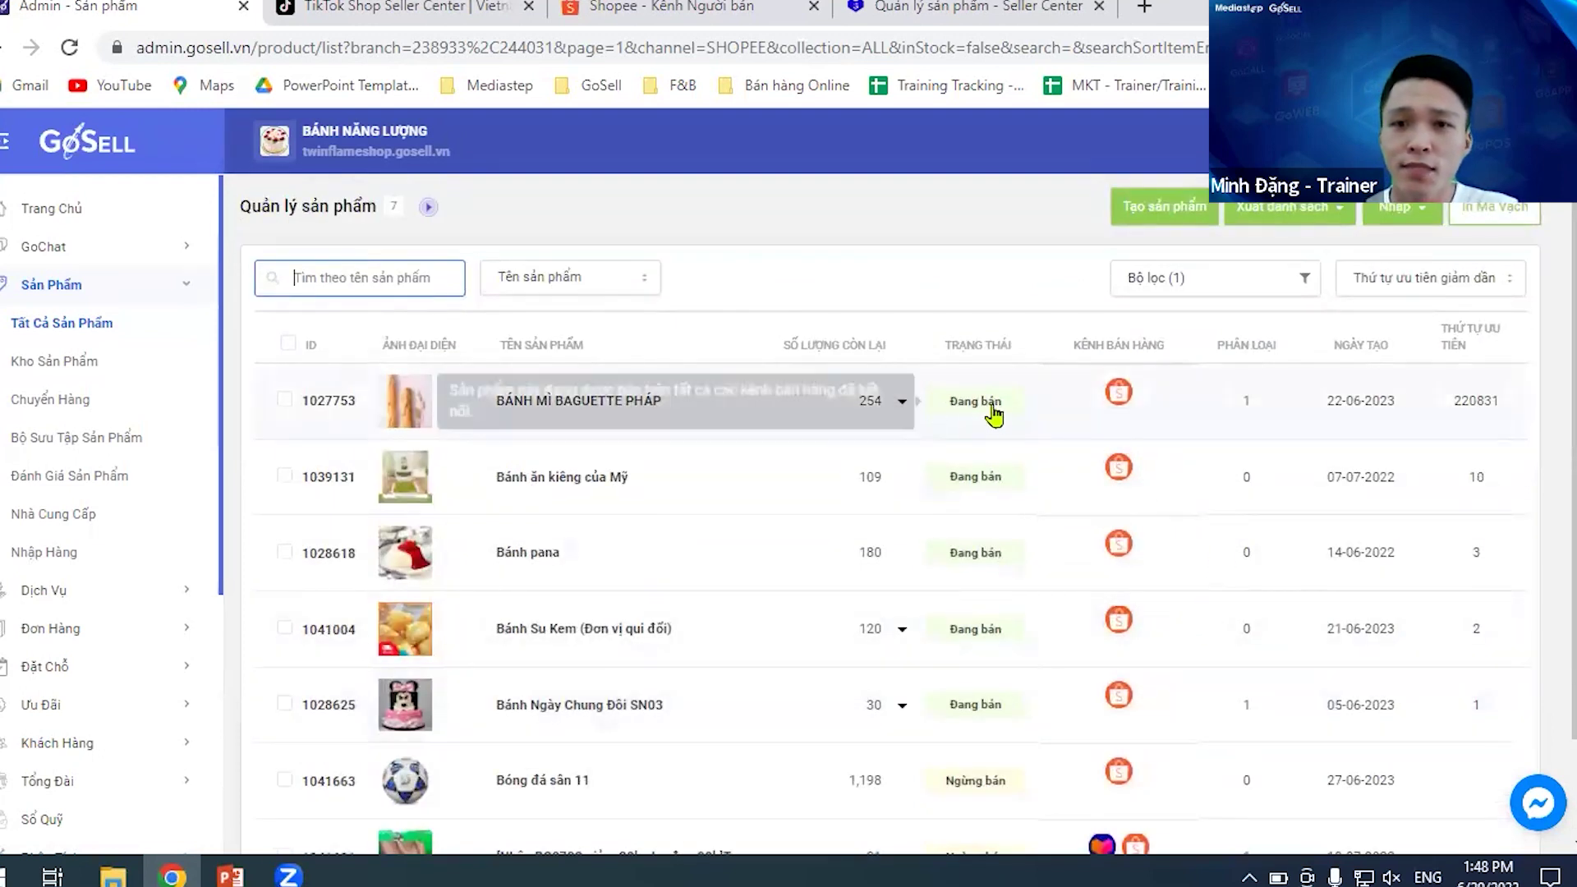
click(1271, 284)
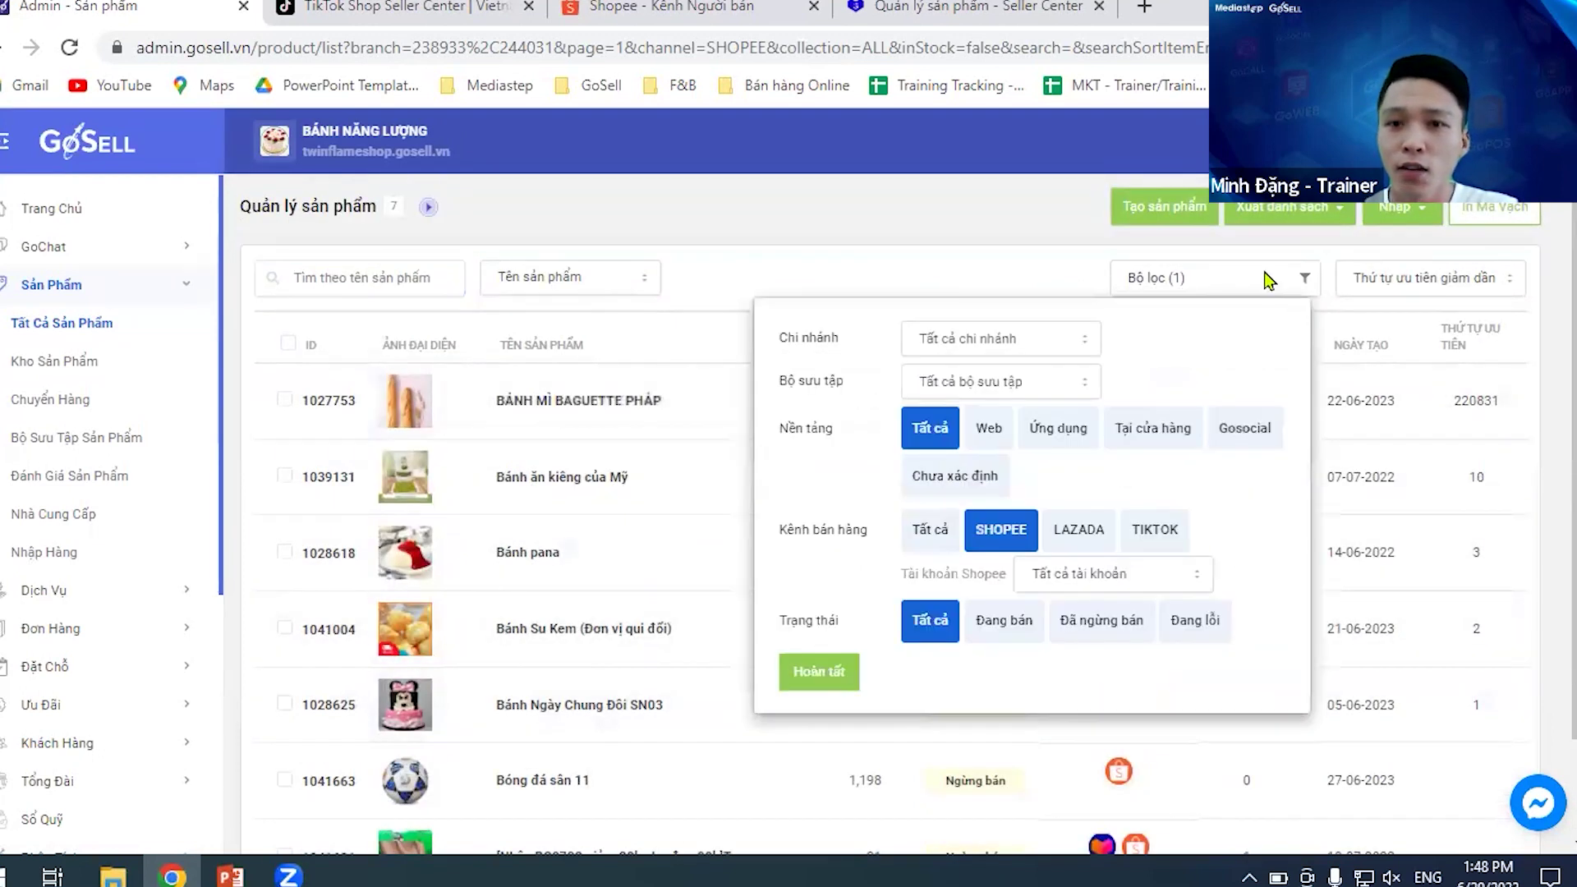
click(1081, 535)
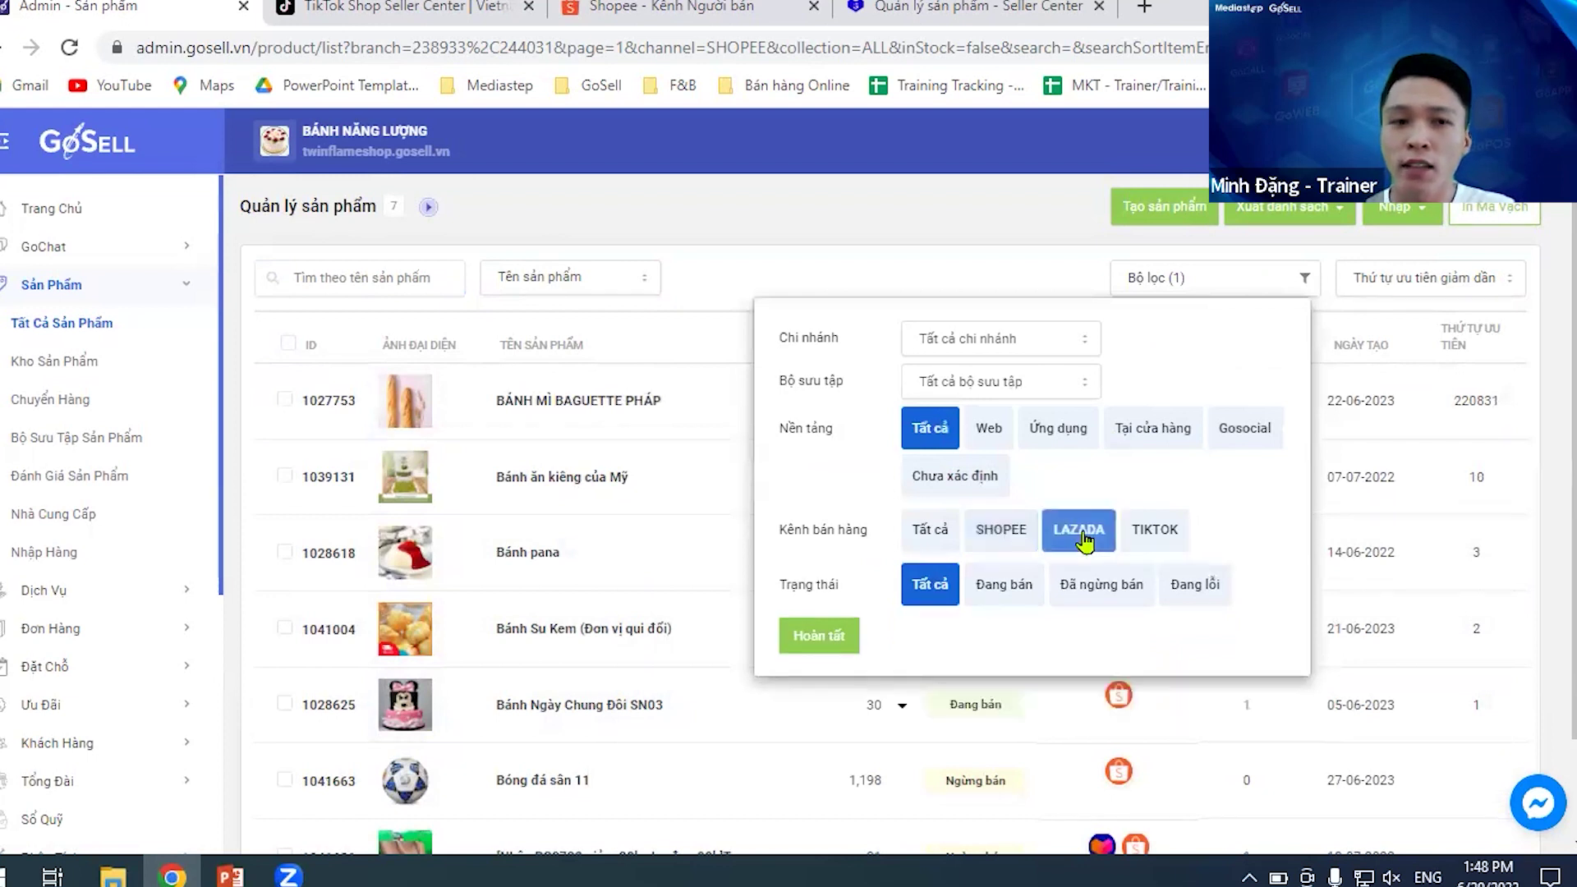
click(1154, 535)
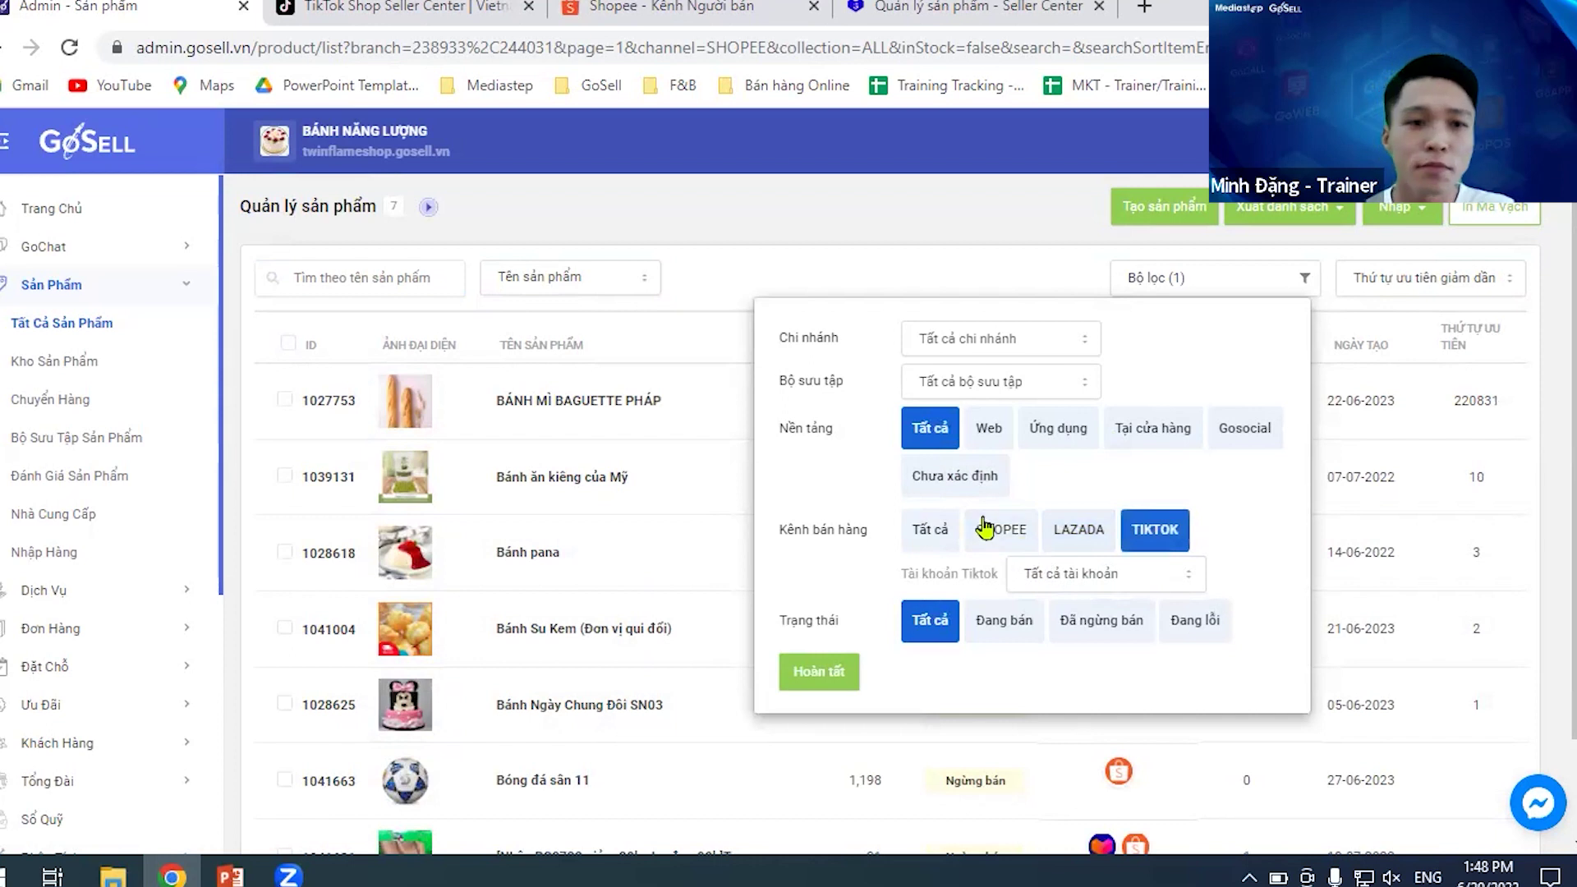
click(138, 379)
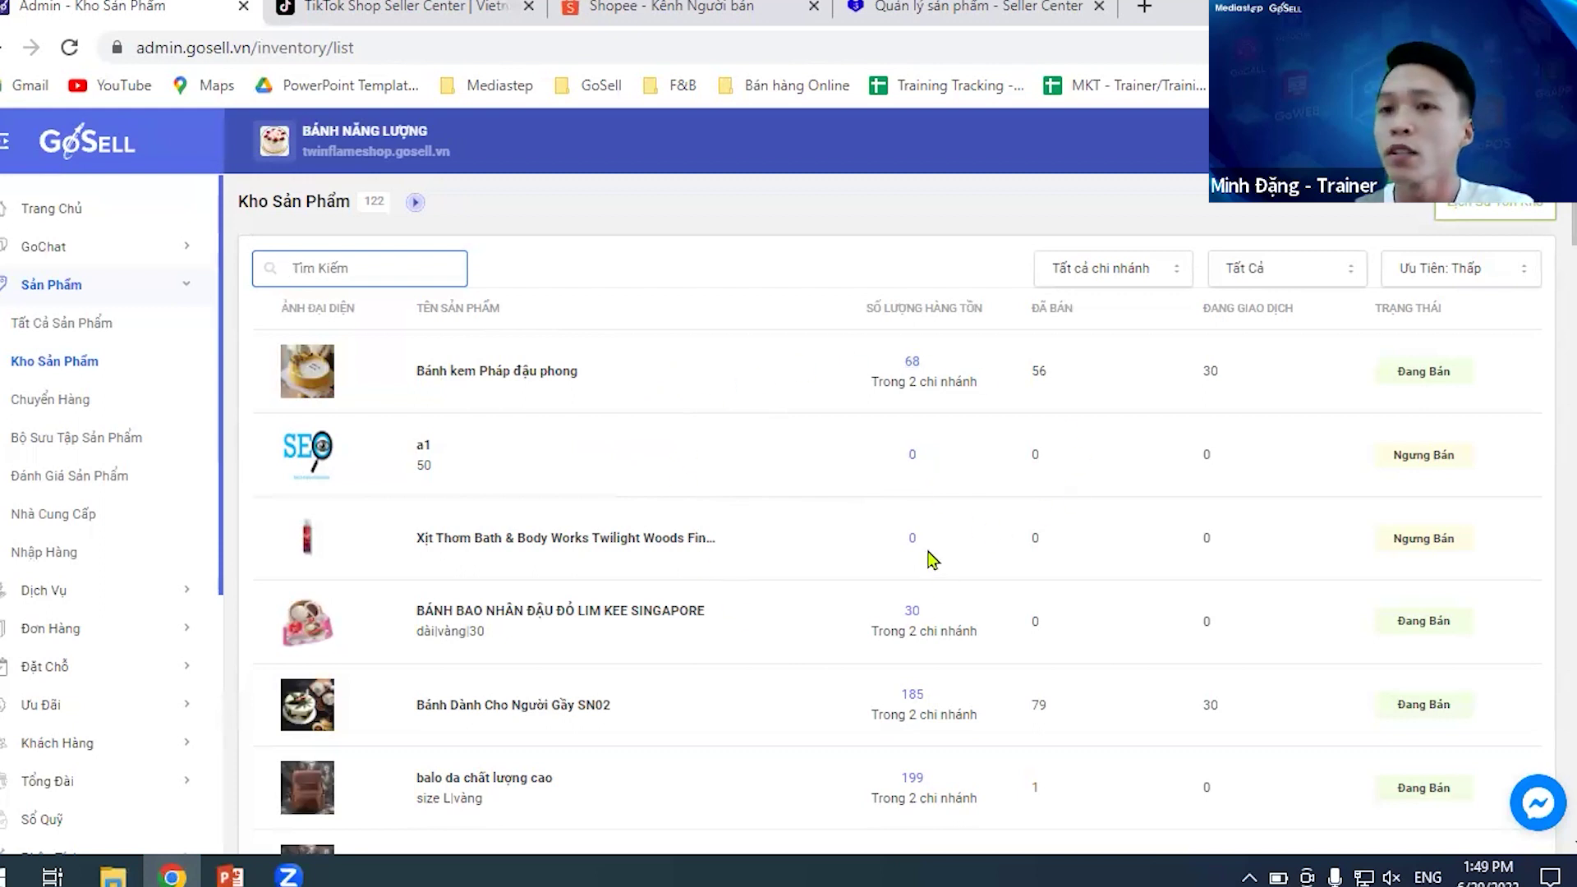
- Open the Lịch Sử Tồn Kho stock history listing 1,069 stock-change records
click(1480, 220)
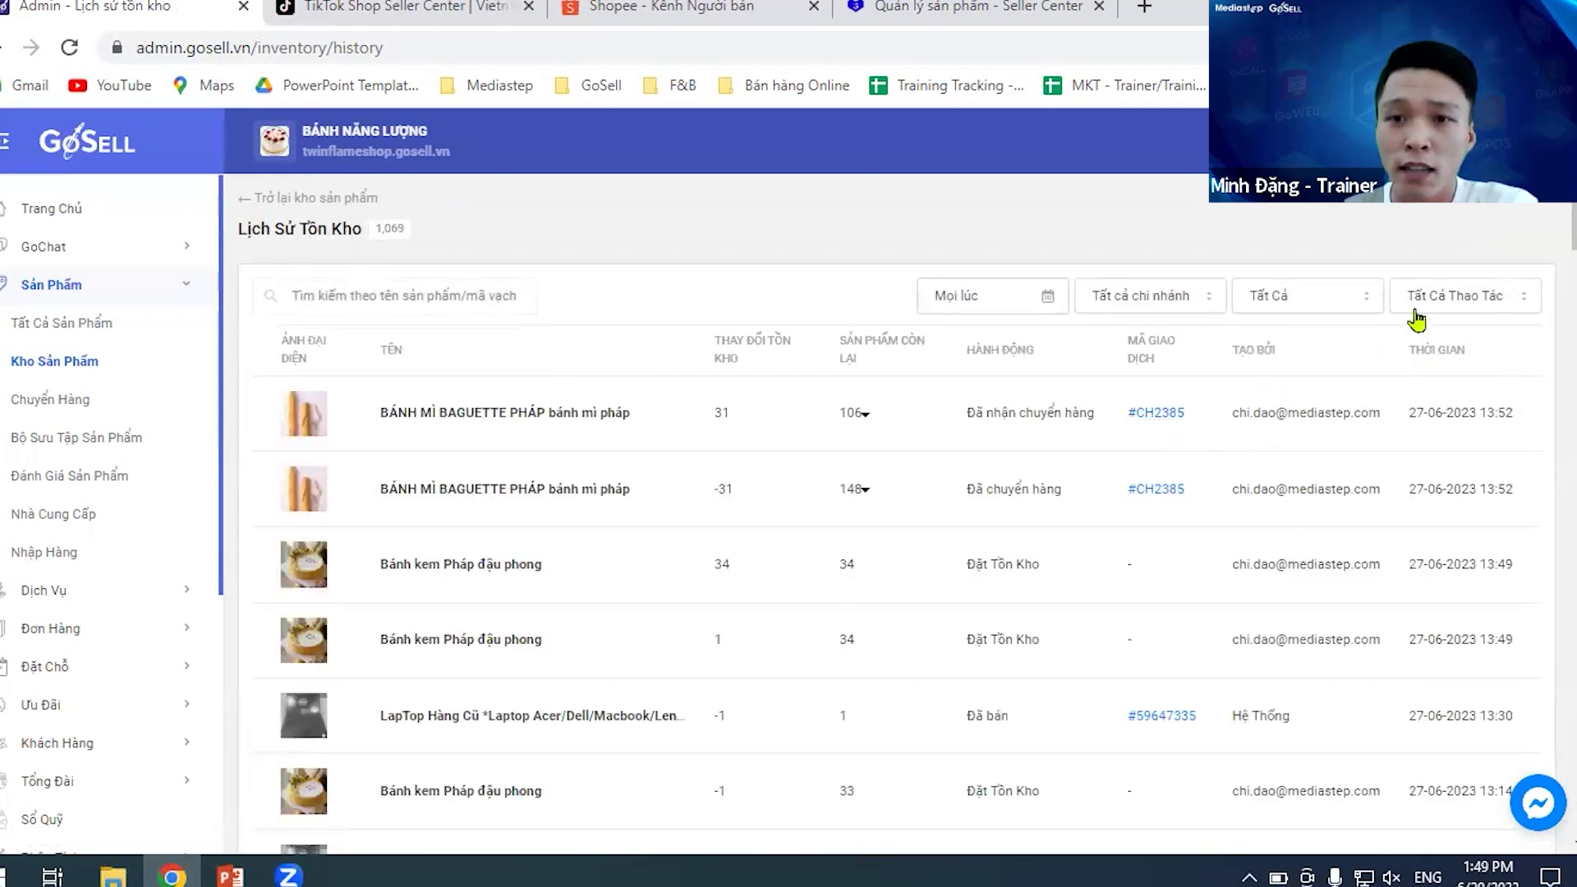
scroll(992, 470, down, 6)
scroll(992, 471, up, 5)
scroll(992, 471, up, 2)
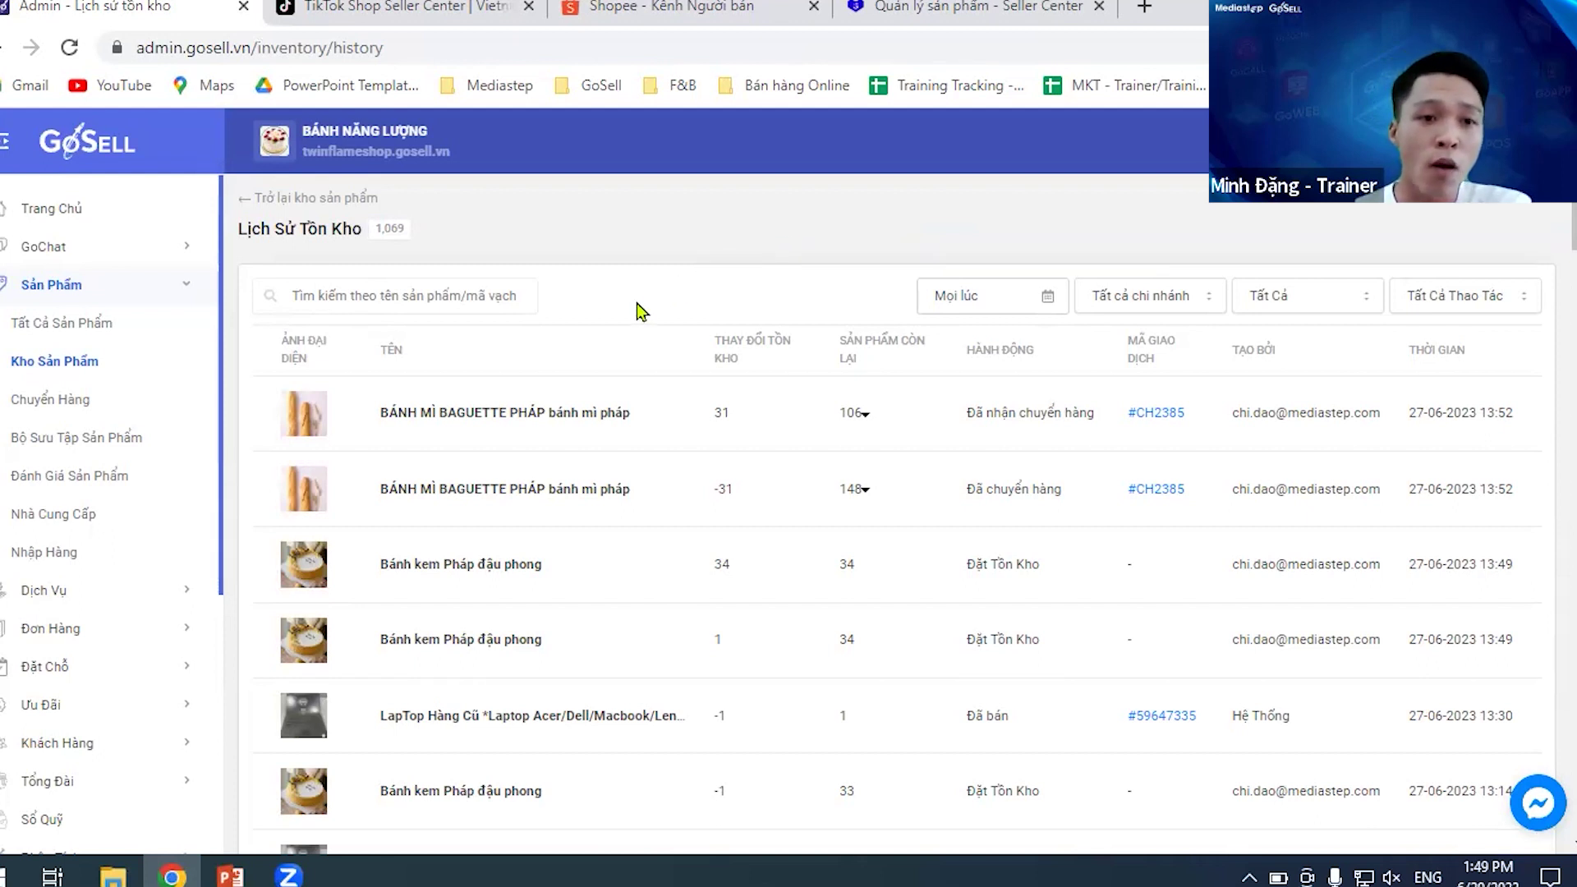
- Open Danh Sách Đơn Hàng, the list of 16 orders with channels and statuses
click(134, 633)
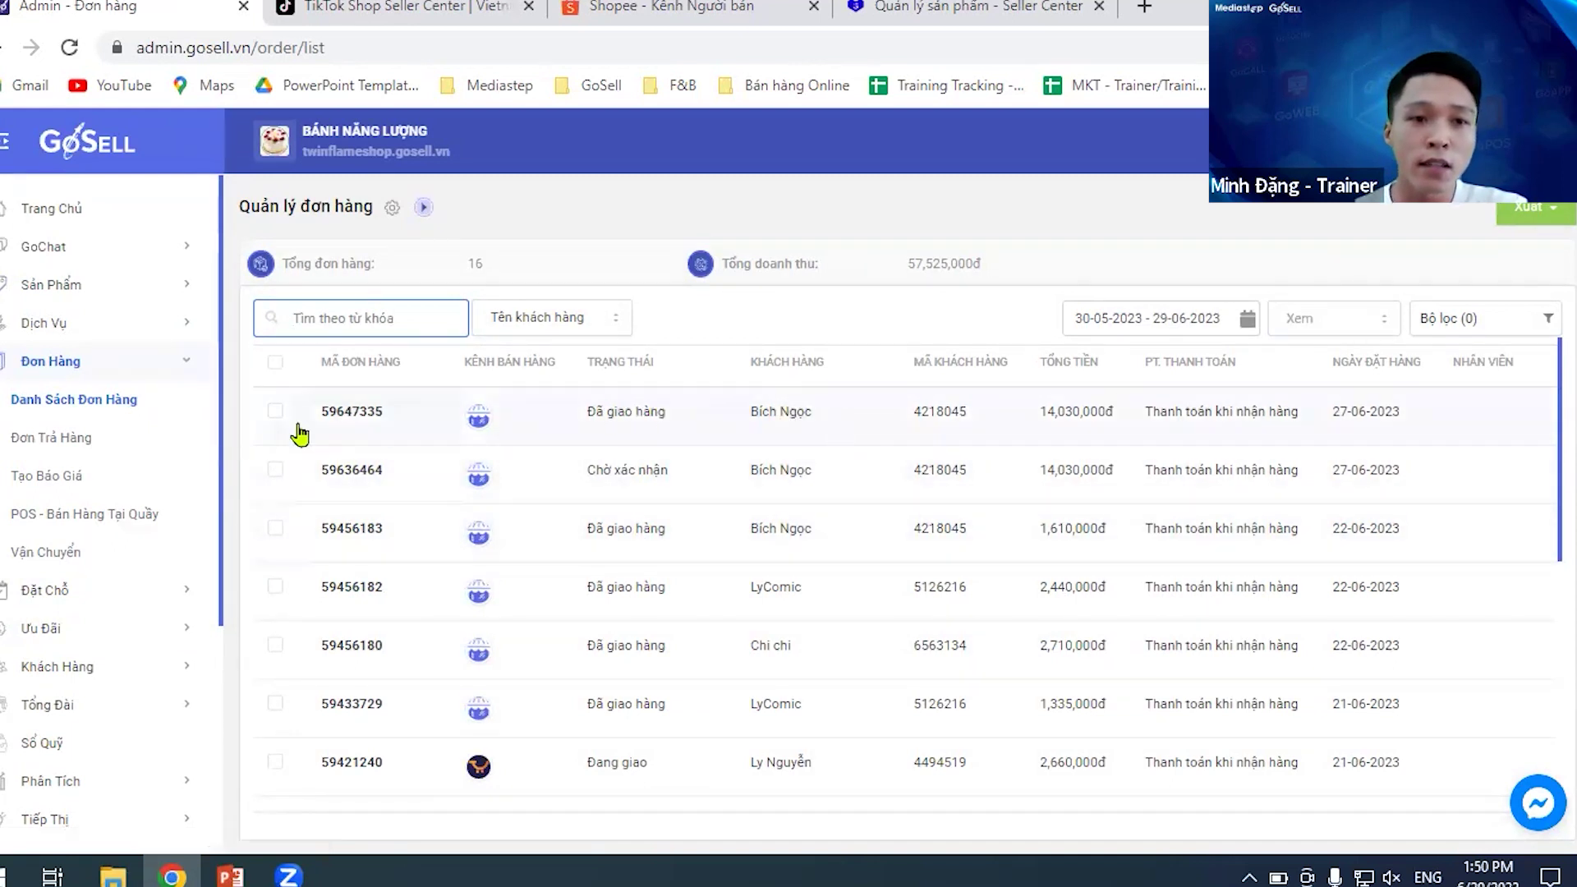
- Filter orders by the Shopee sales channel, leaving one cancelled 56,000đ order from 20-06-2023
click(1495, 322)
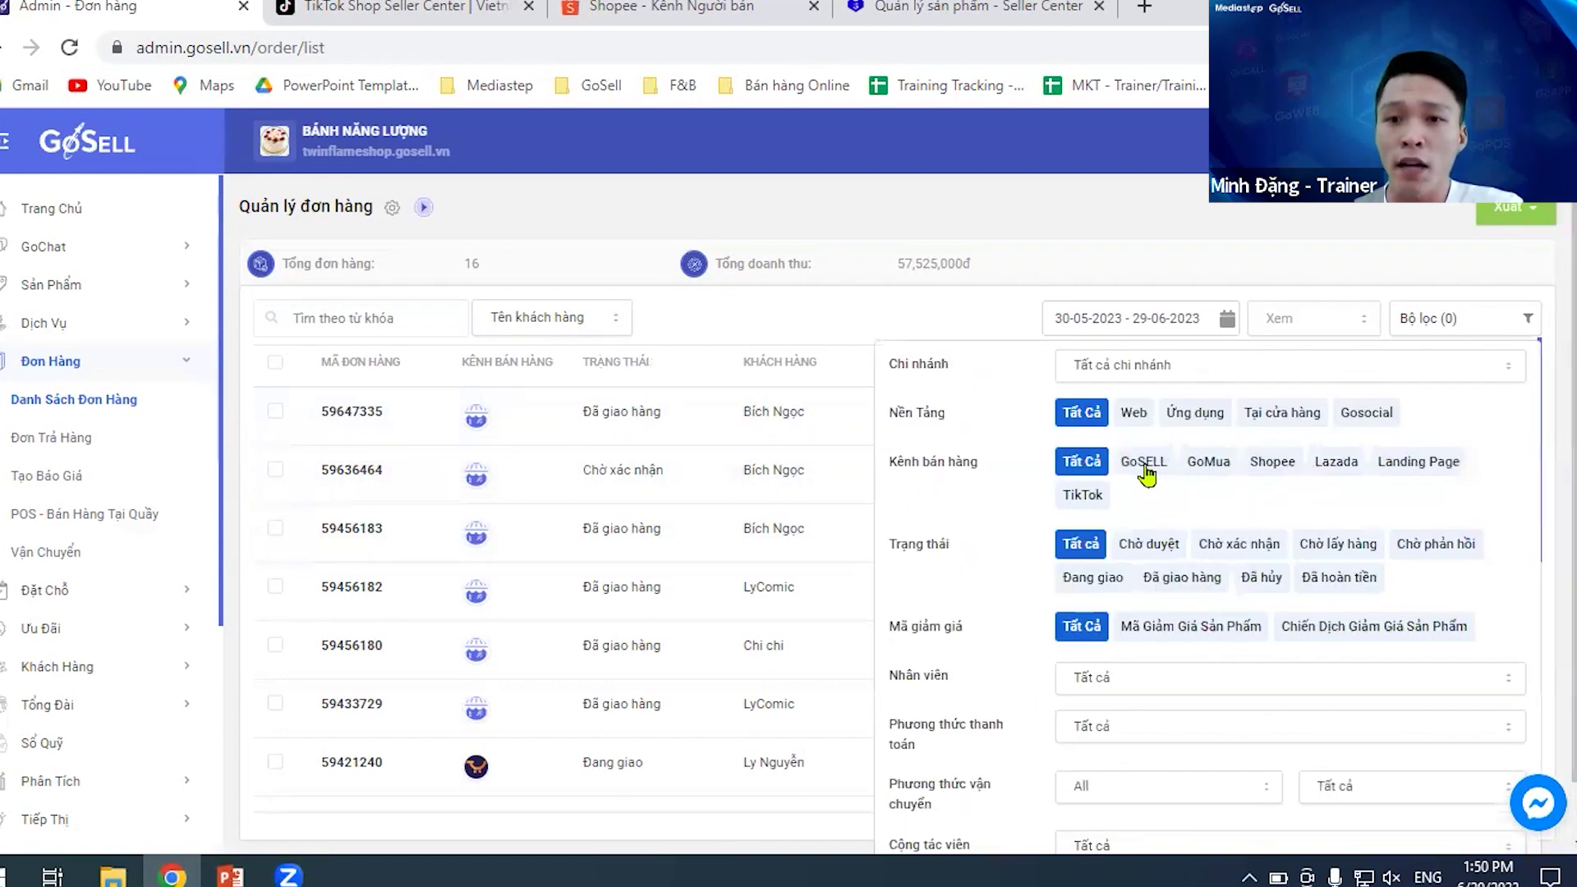
click(1269, 473)
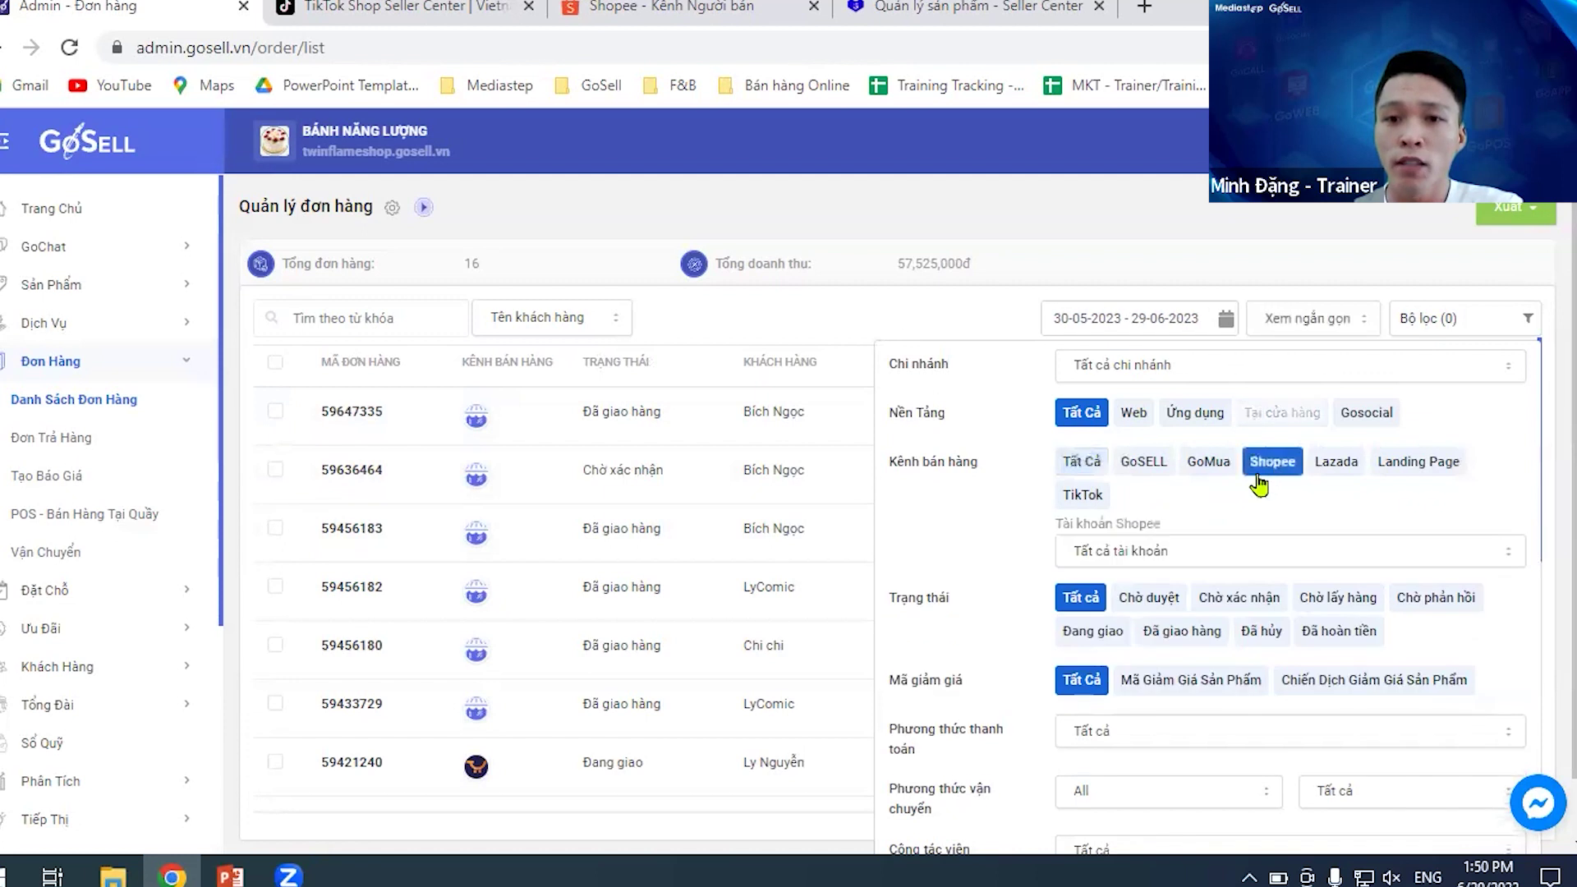
scroll(1037, 631, down, 1)
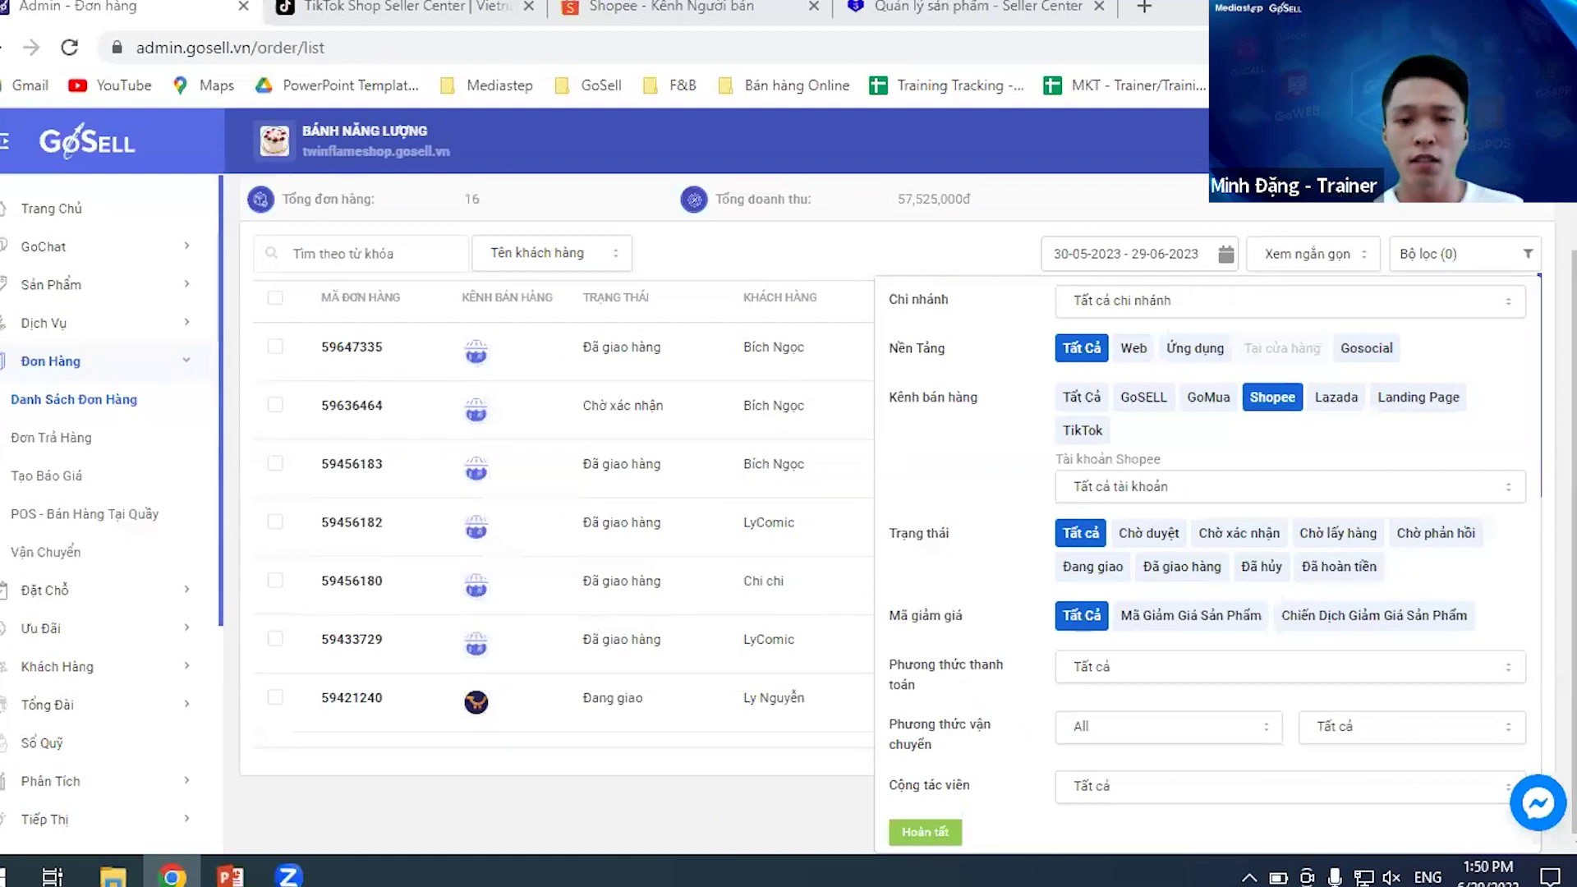
key(ctrl+minus)
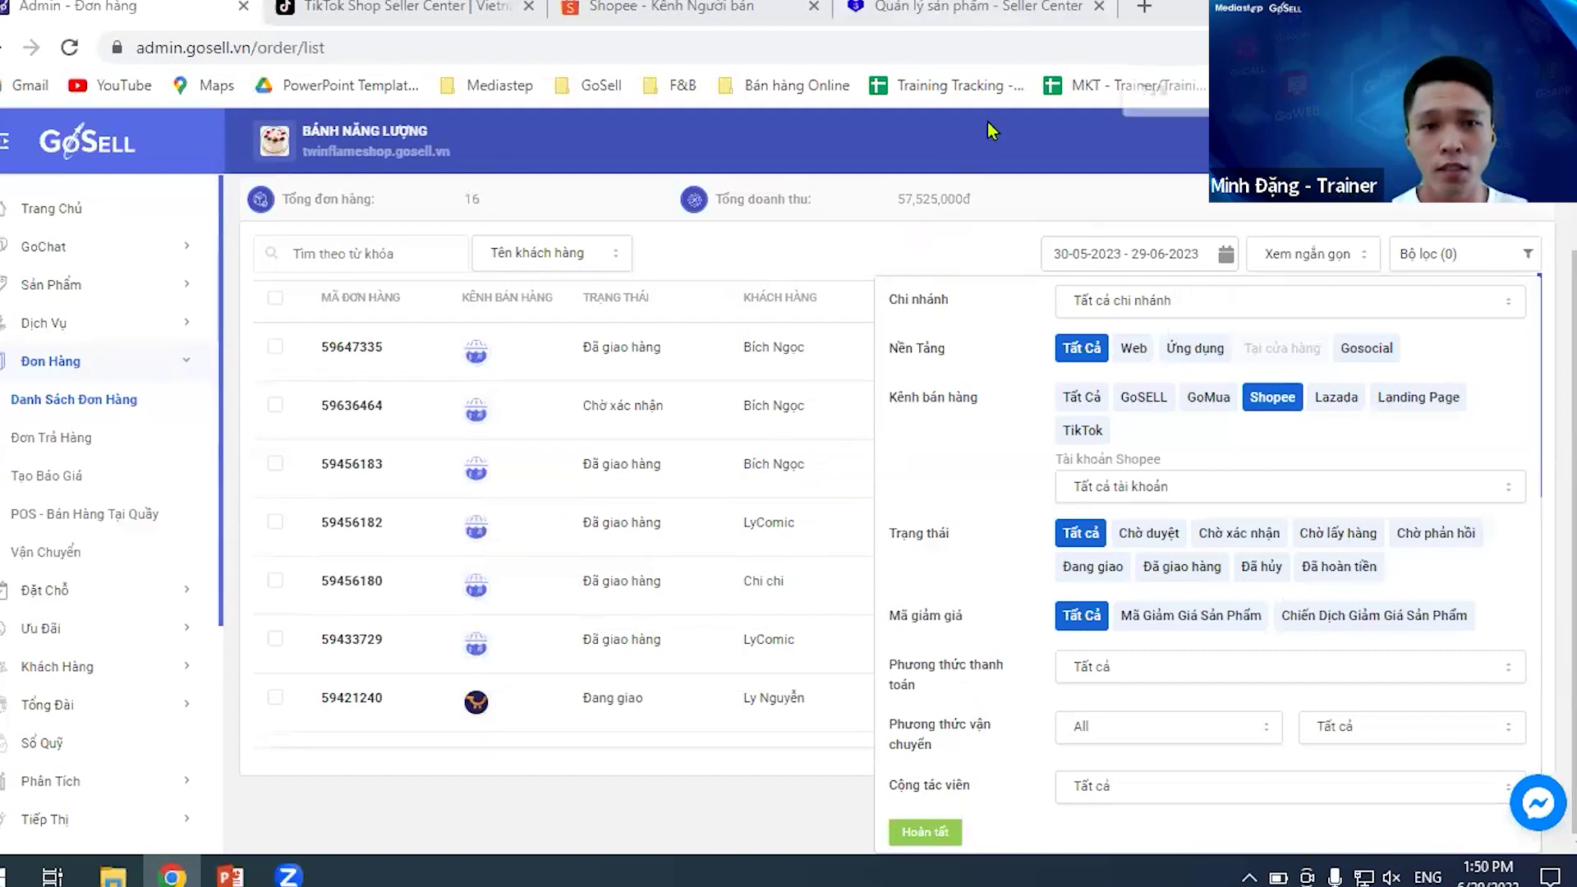
key(ctrl+minus)
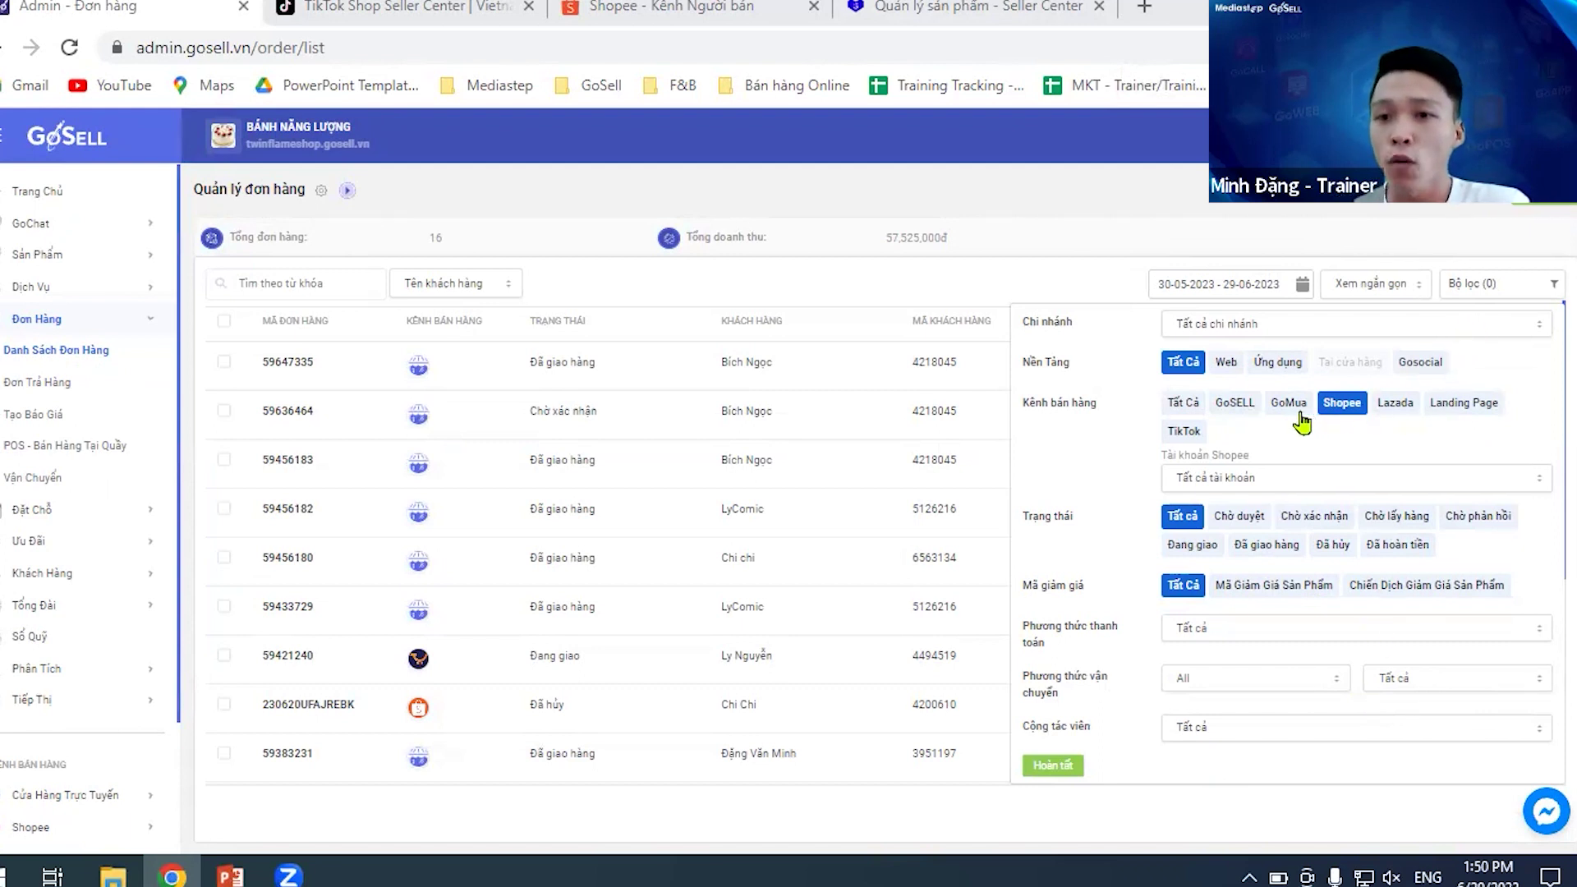
click(1390, 408)
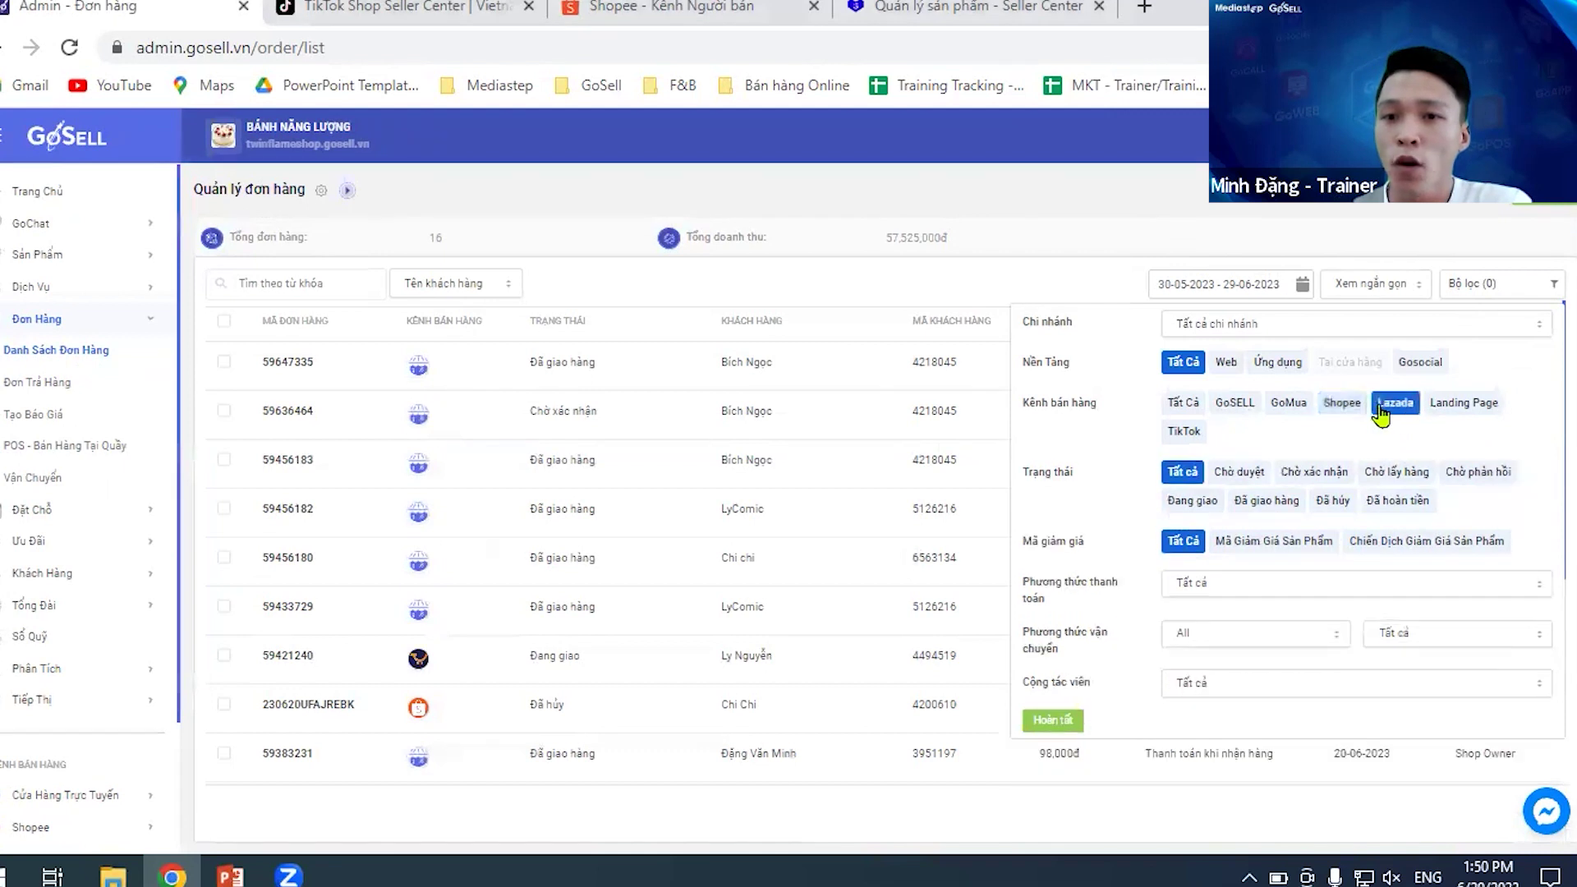
click(1356, 408)
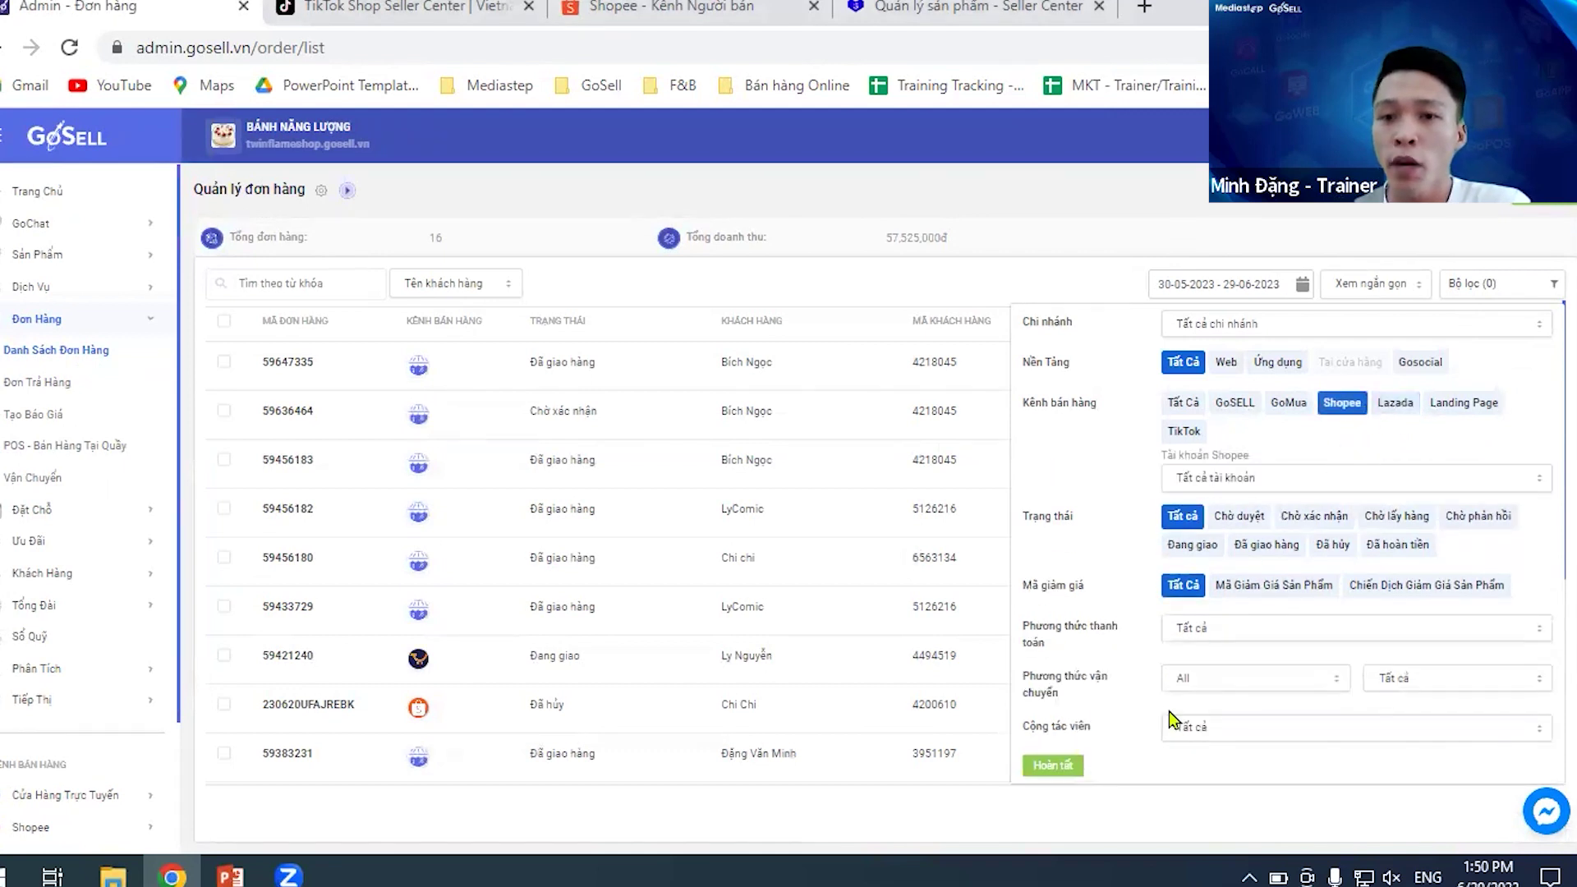
click(1058, 765)
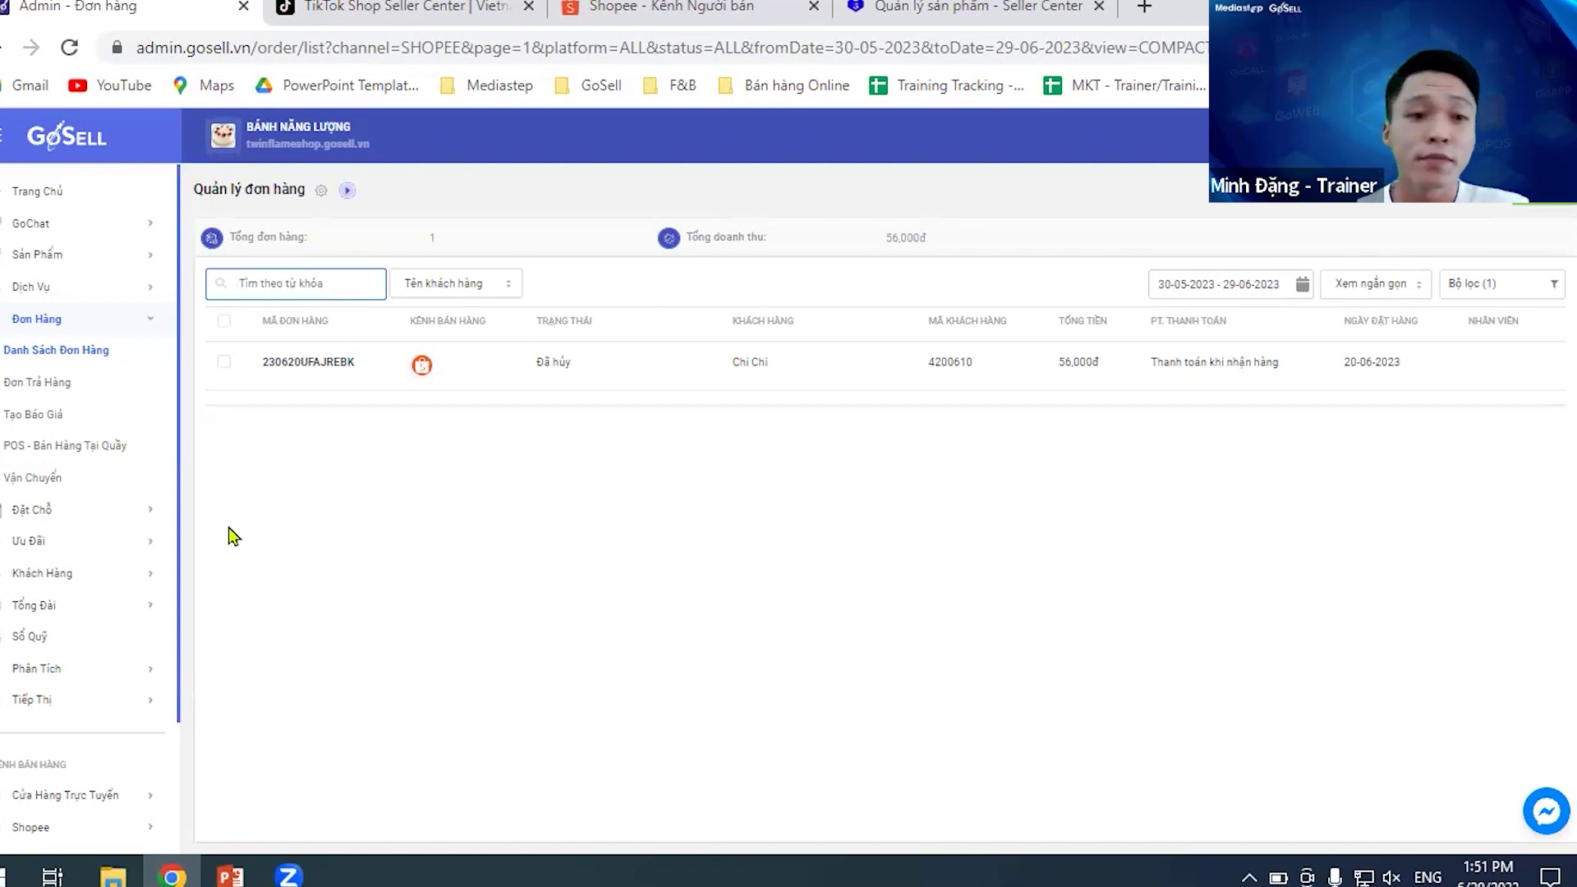
scroll(113, 608, down, 2)
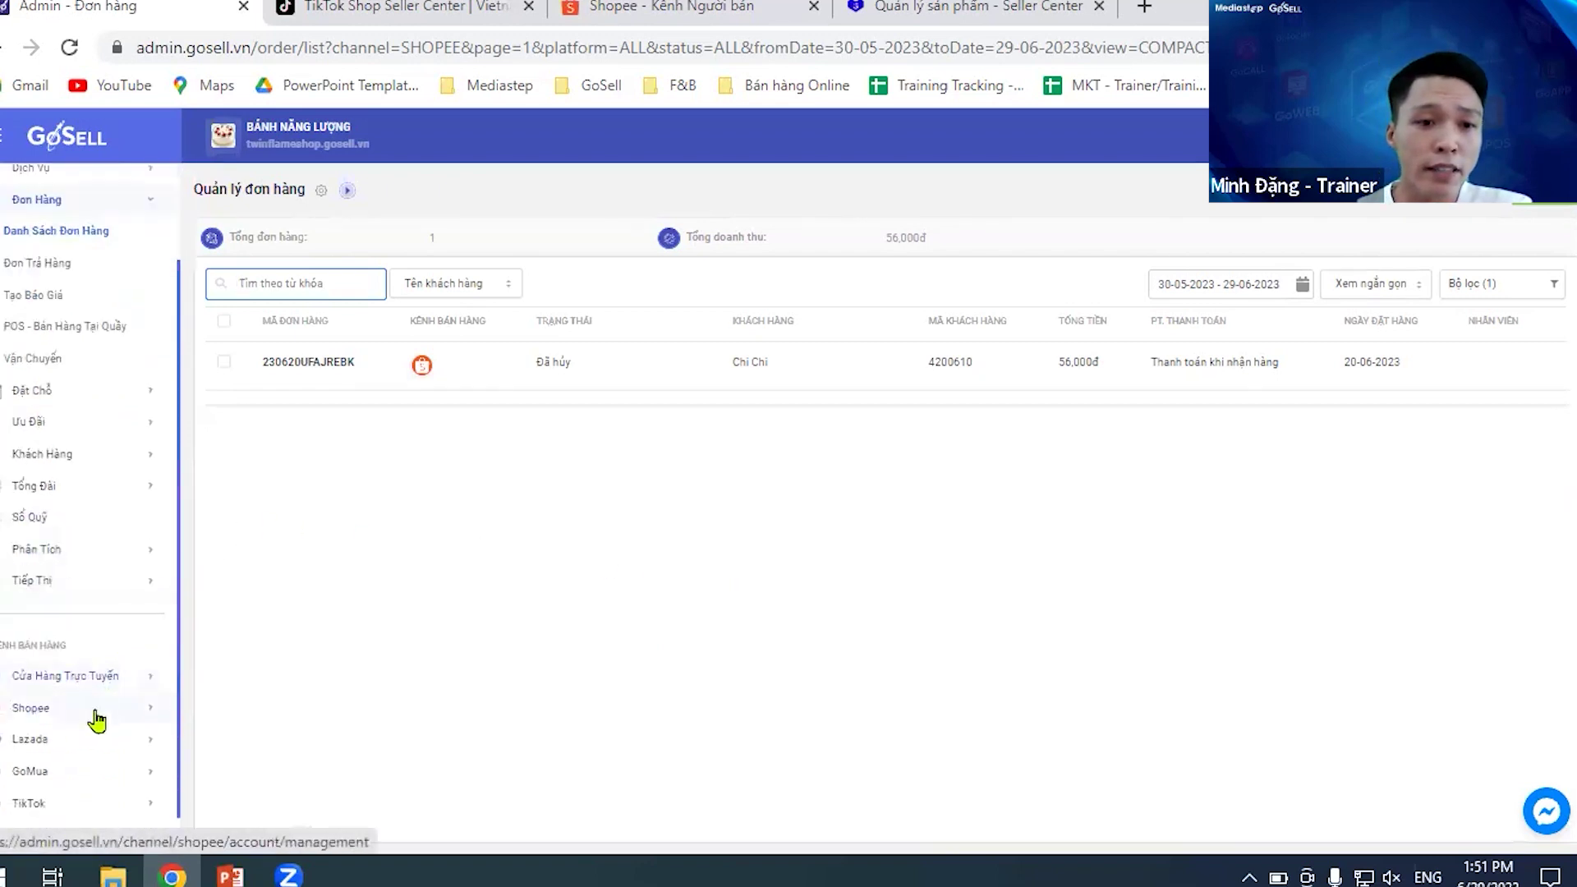
scroll(138, 606, up, 2)
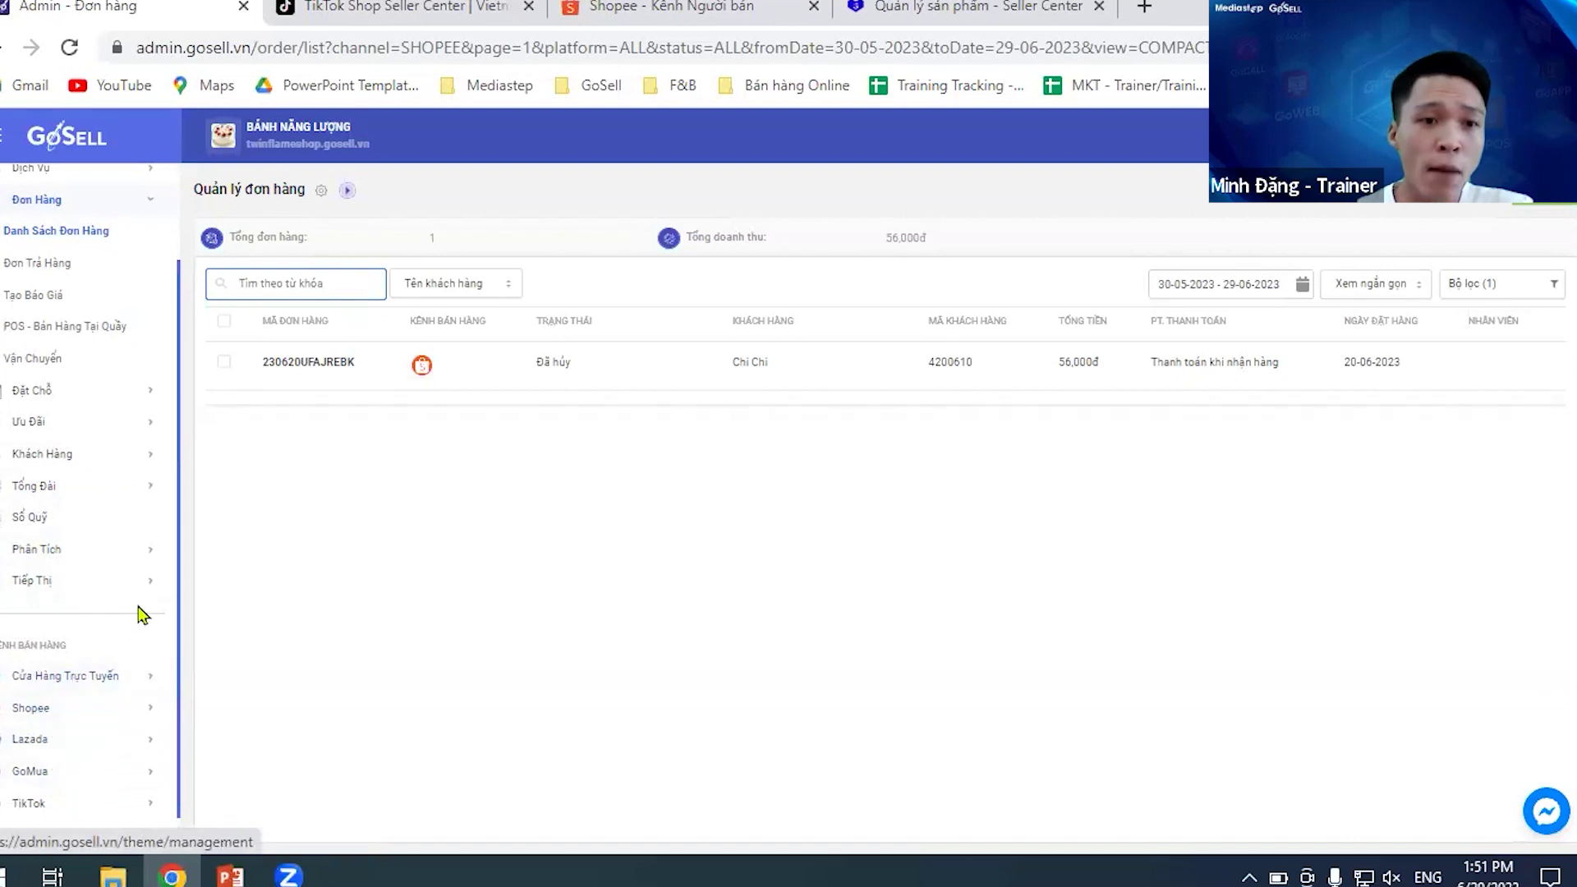
- From the product list, start a new product to open the blank Tạo sản phẩm mới form
click(82, 261)
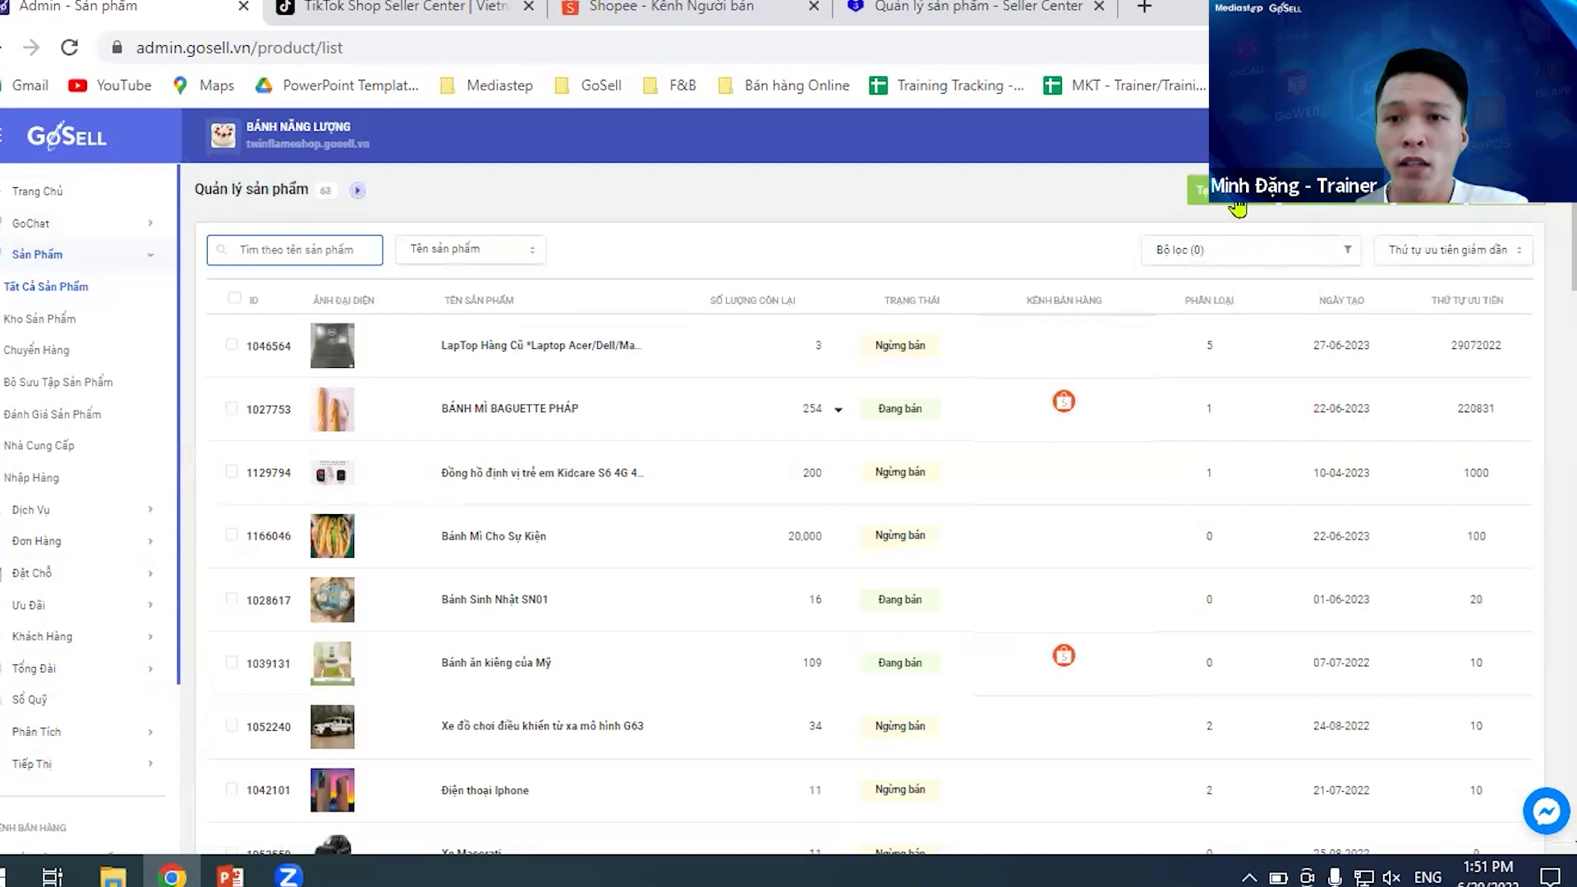
click(1198, 190)
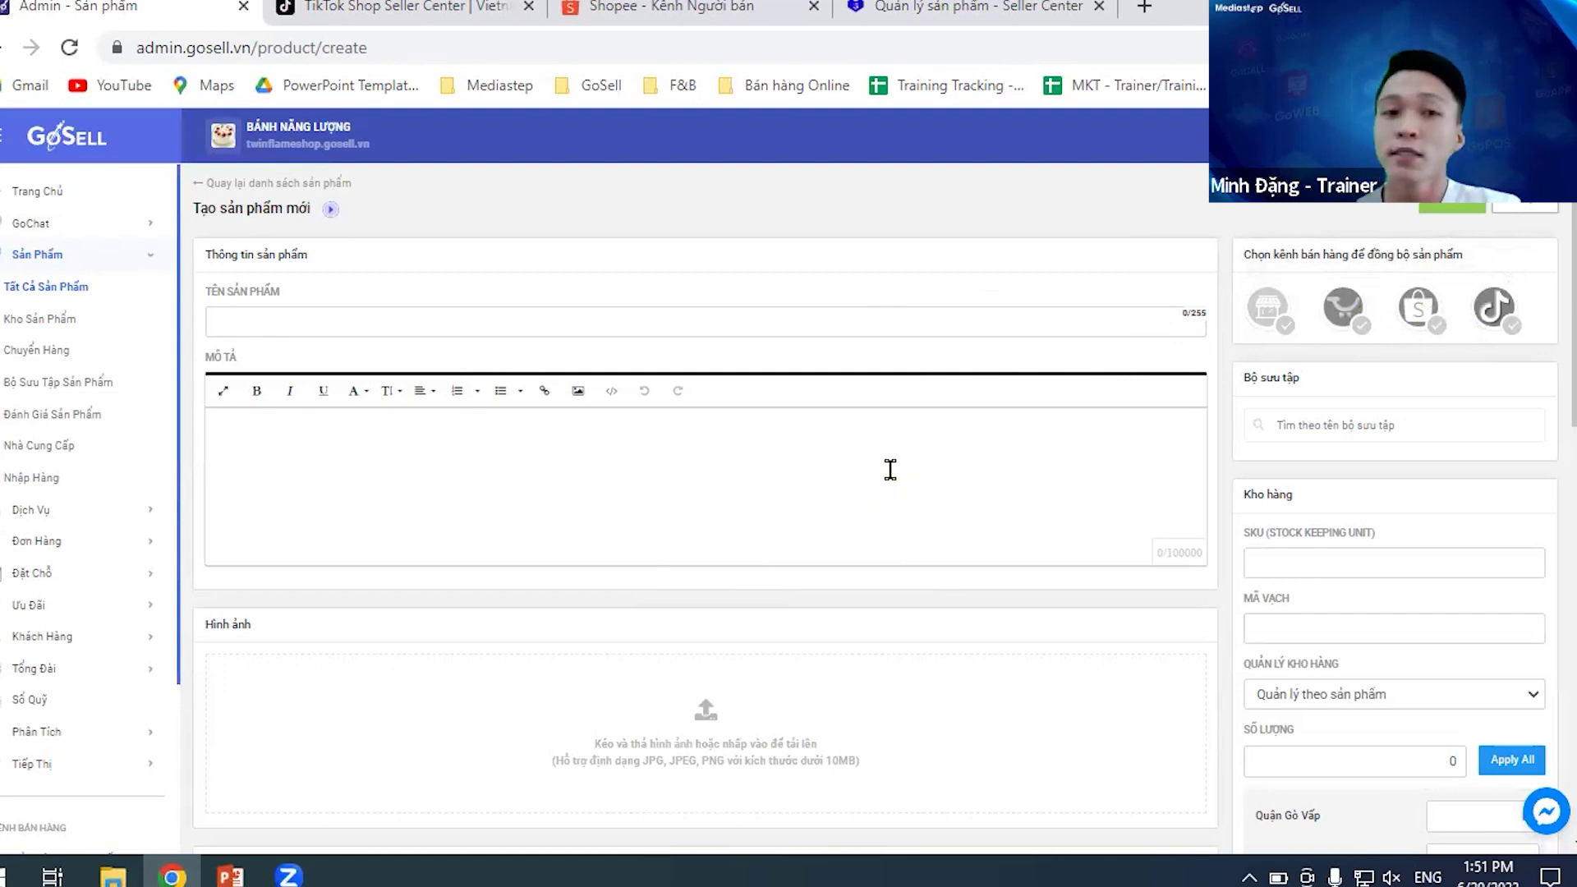
scroll(674, 472, down, 2)
scroll(101, 606, down, 2)
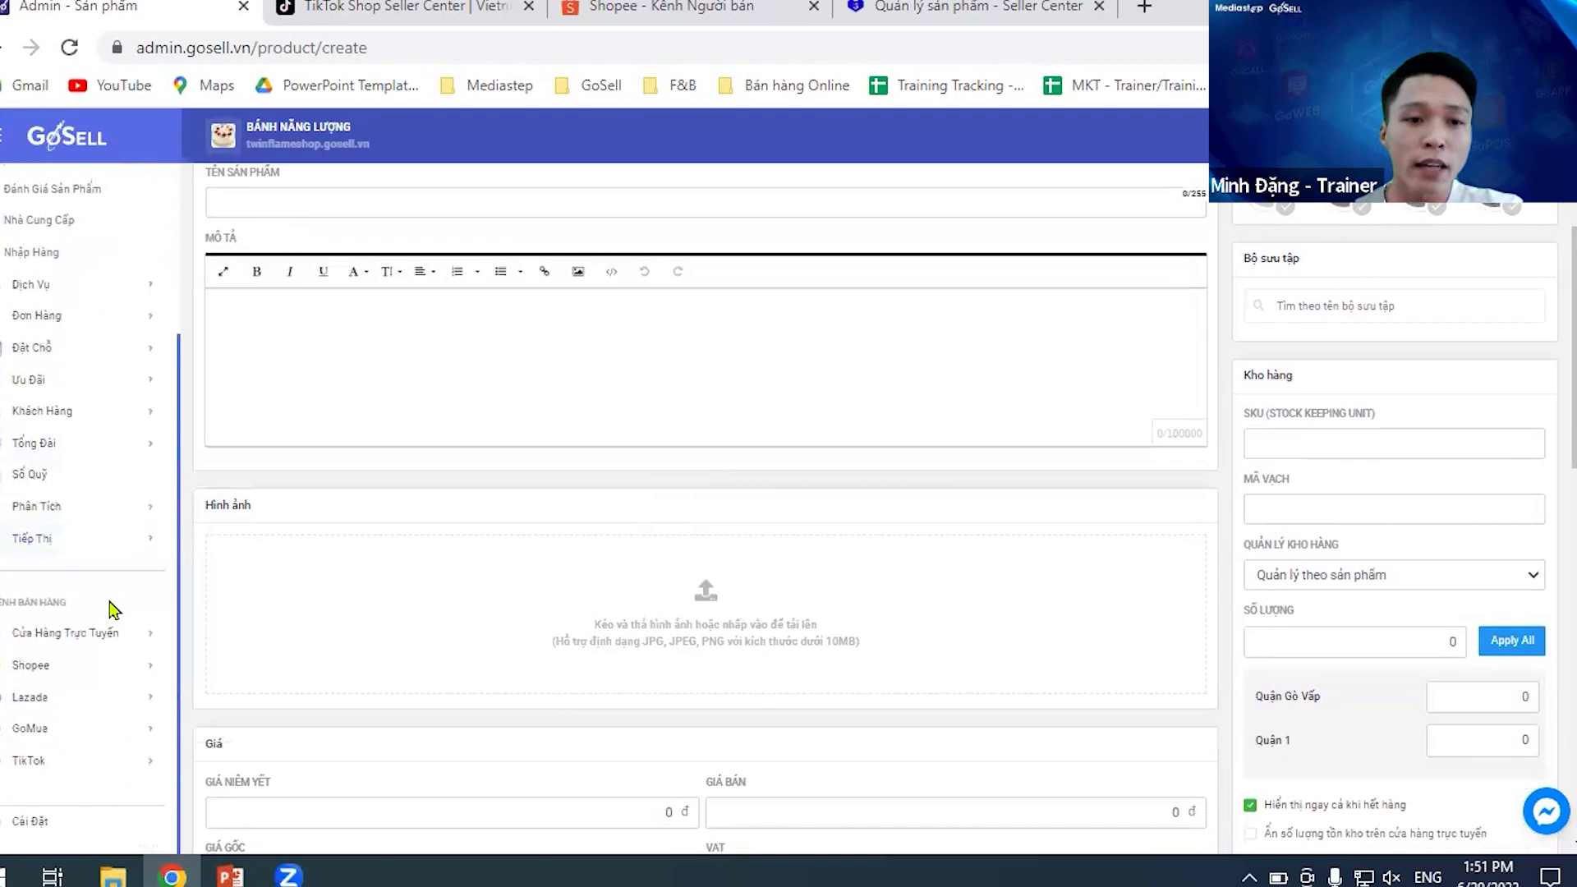
- Start disconnecting the first Shopee account, then cancel so both accounts stay connected
click(77, 670)
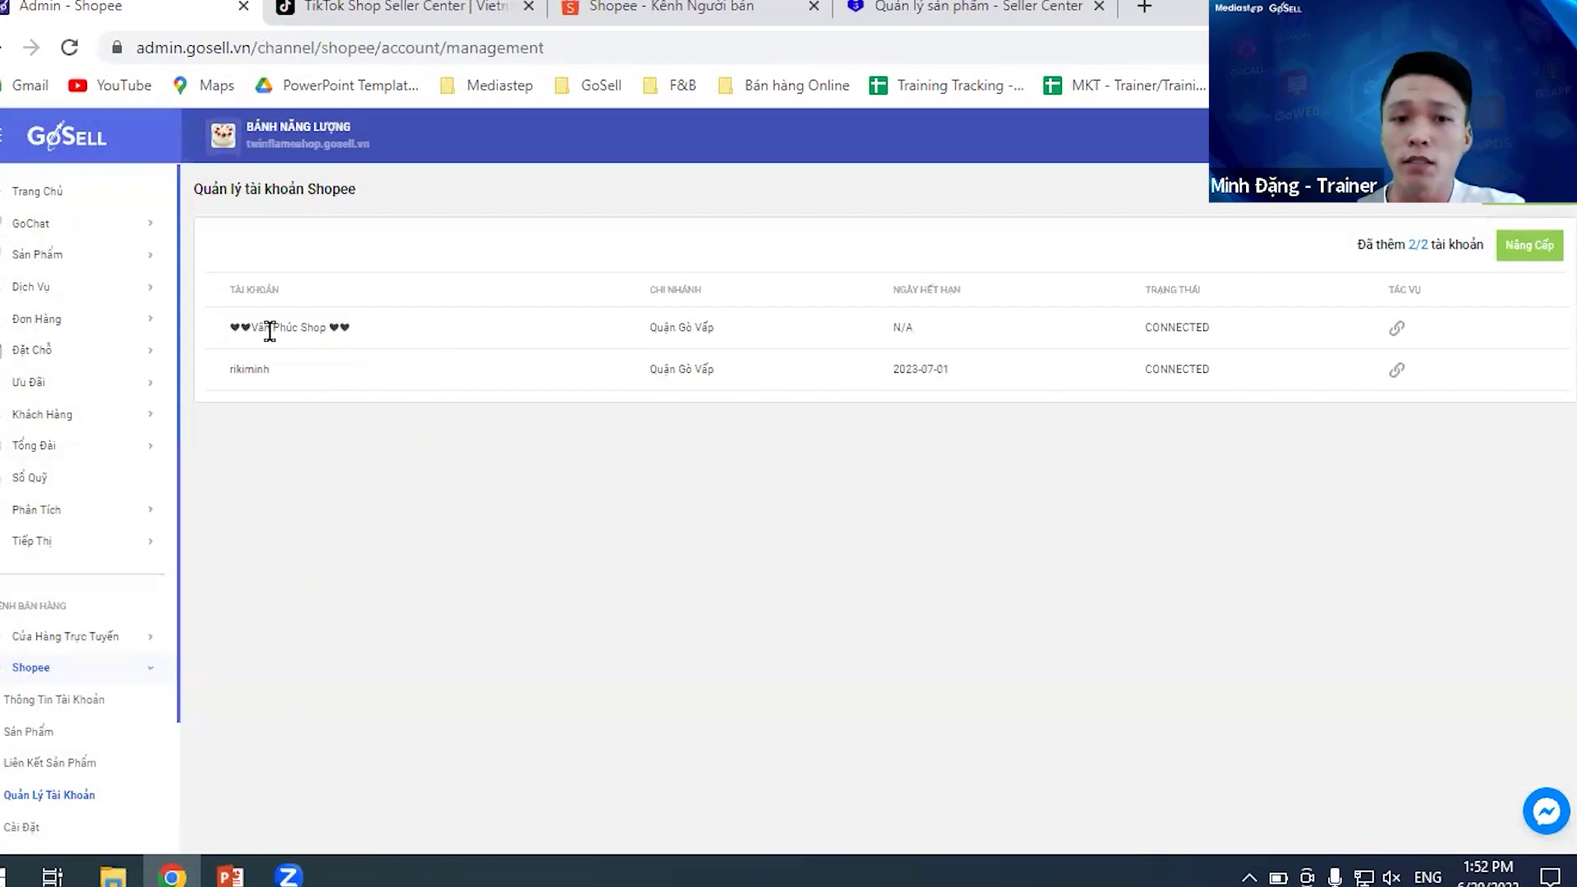
click(1396, 329)
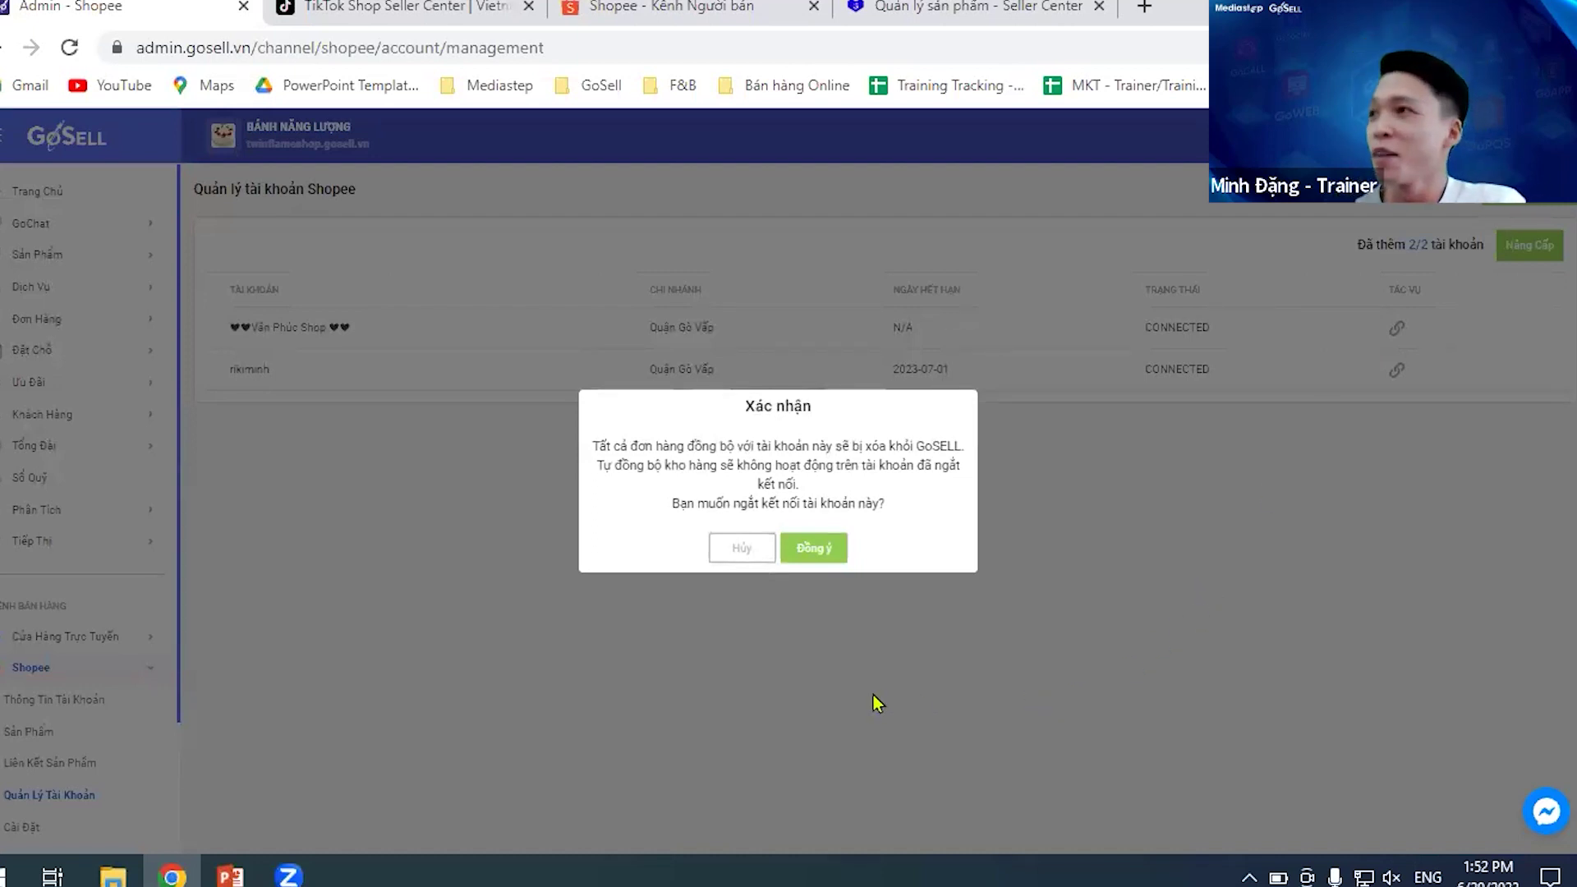
click(720, 560)
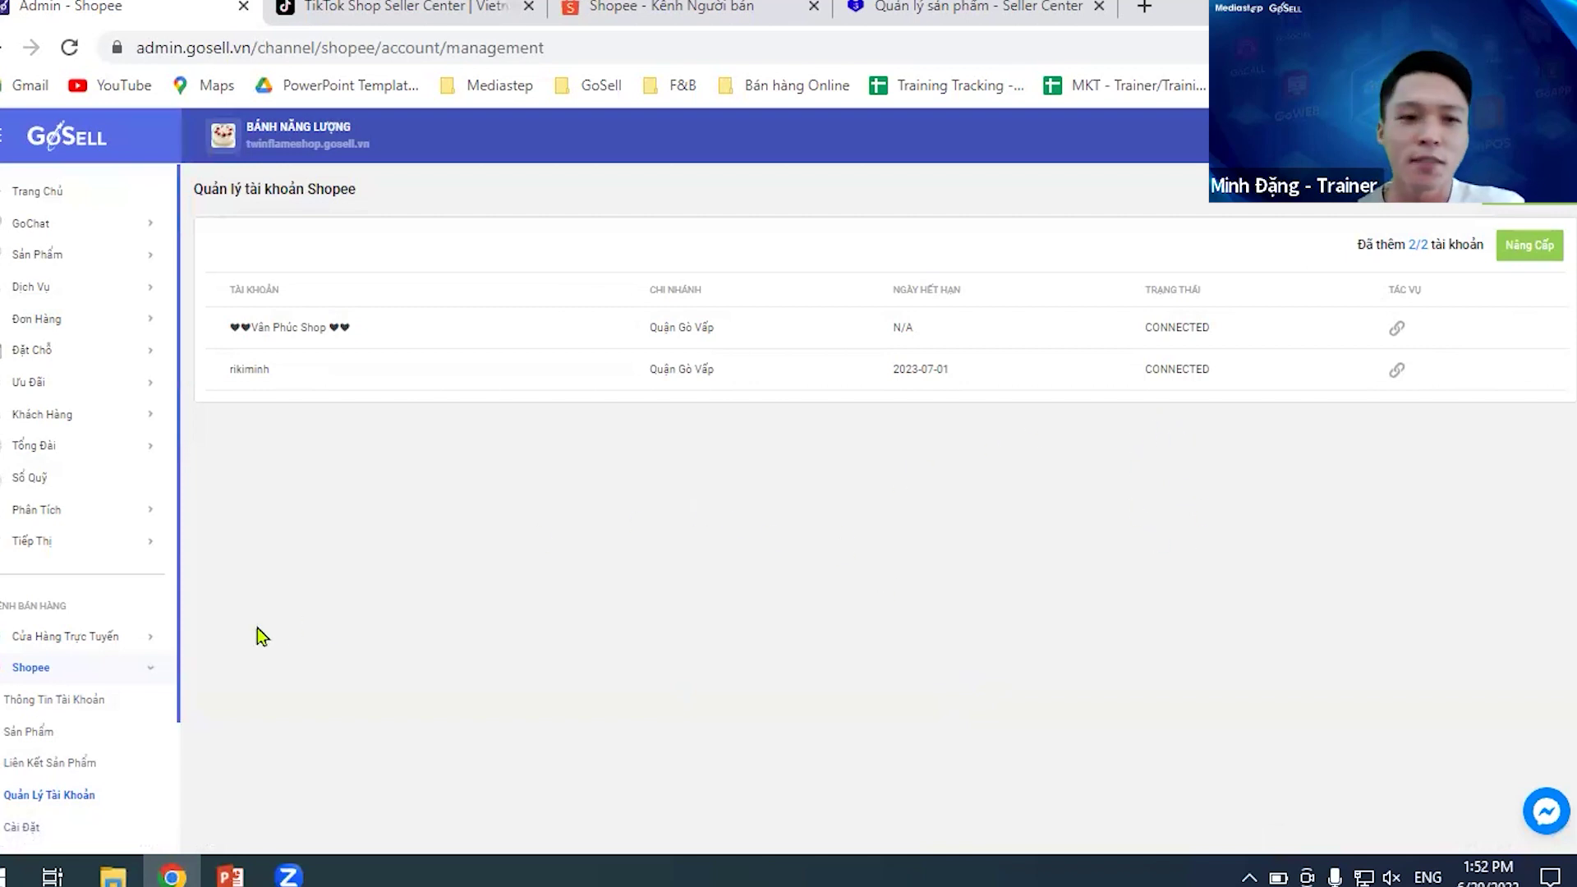
scroll(90, 698, down, 3)
- Open the TikTok account page showing the connected Quận Gò Vấp branch shop, adjusting browser zoom
click(62, 768)
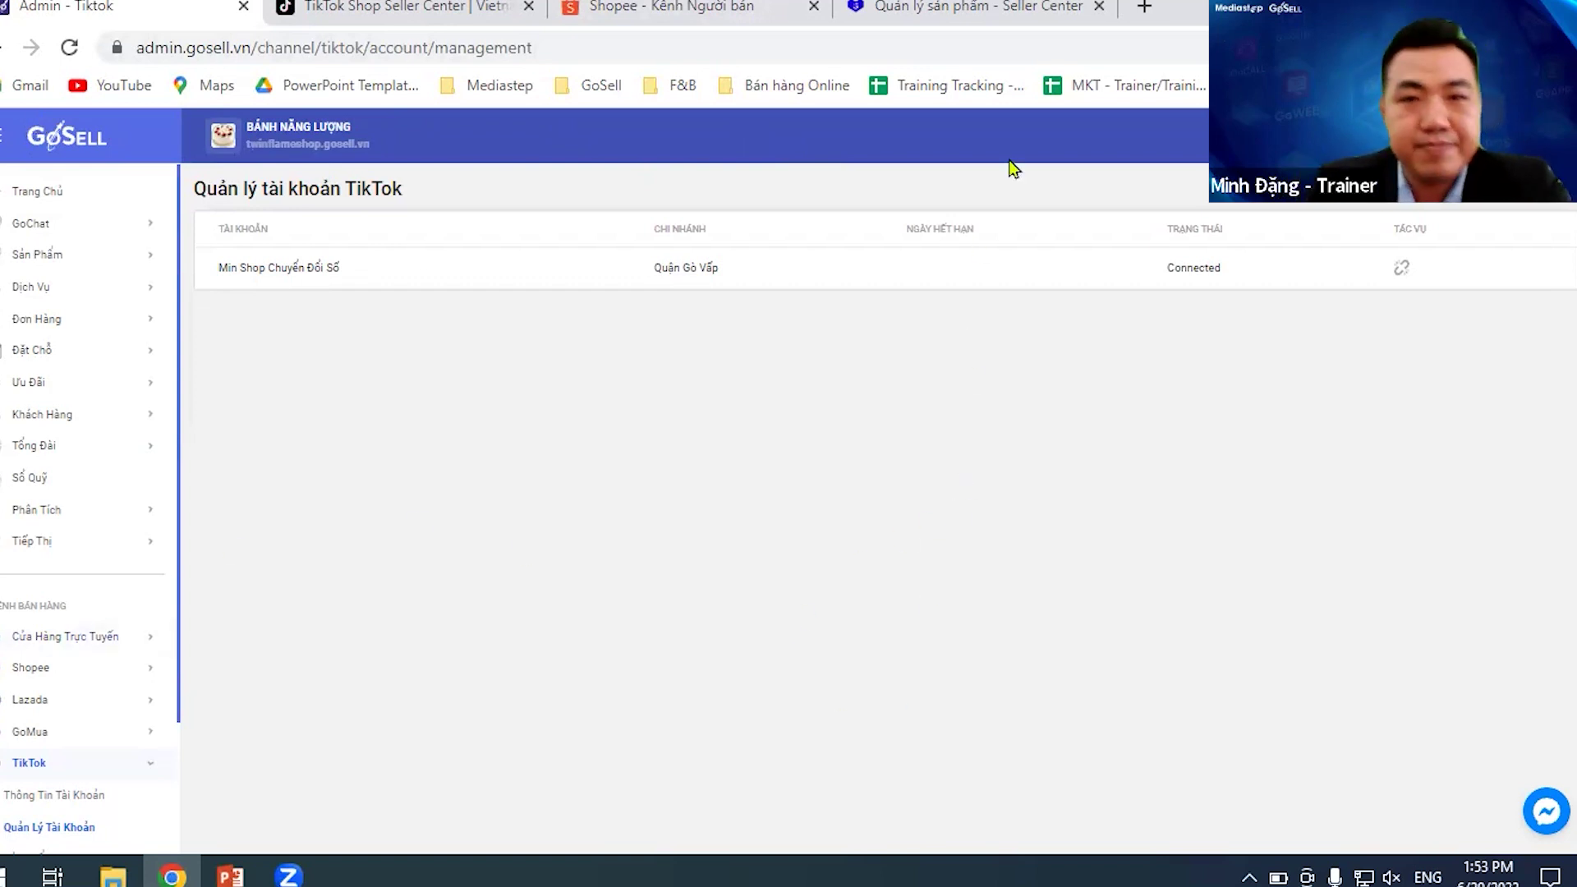
key(ctrl+minus)
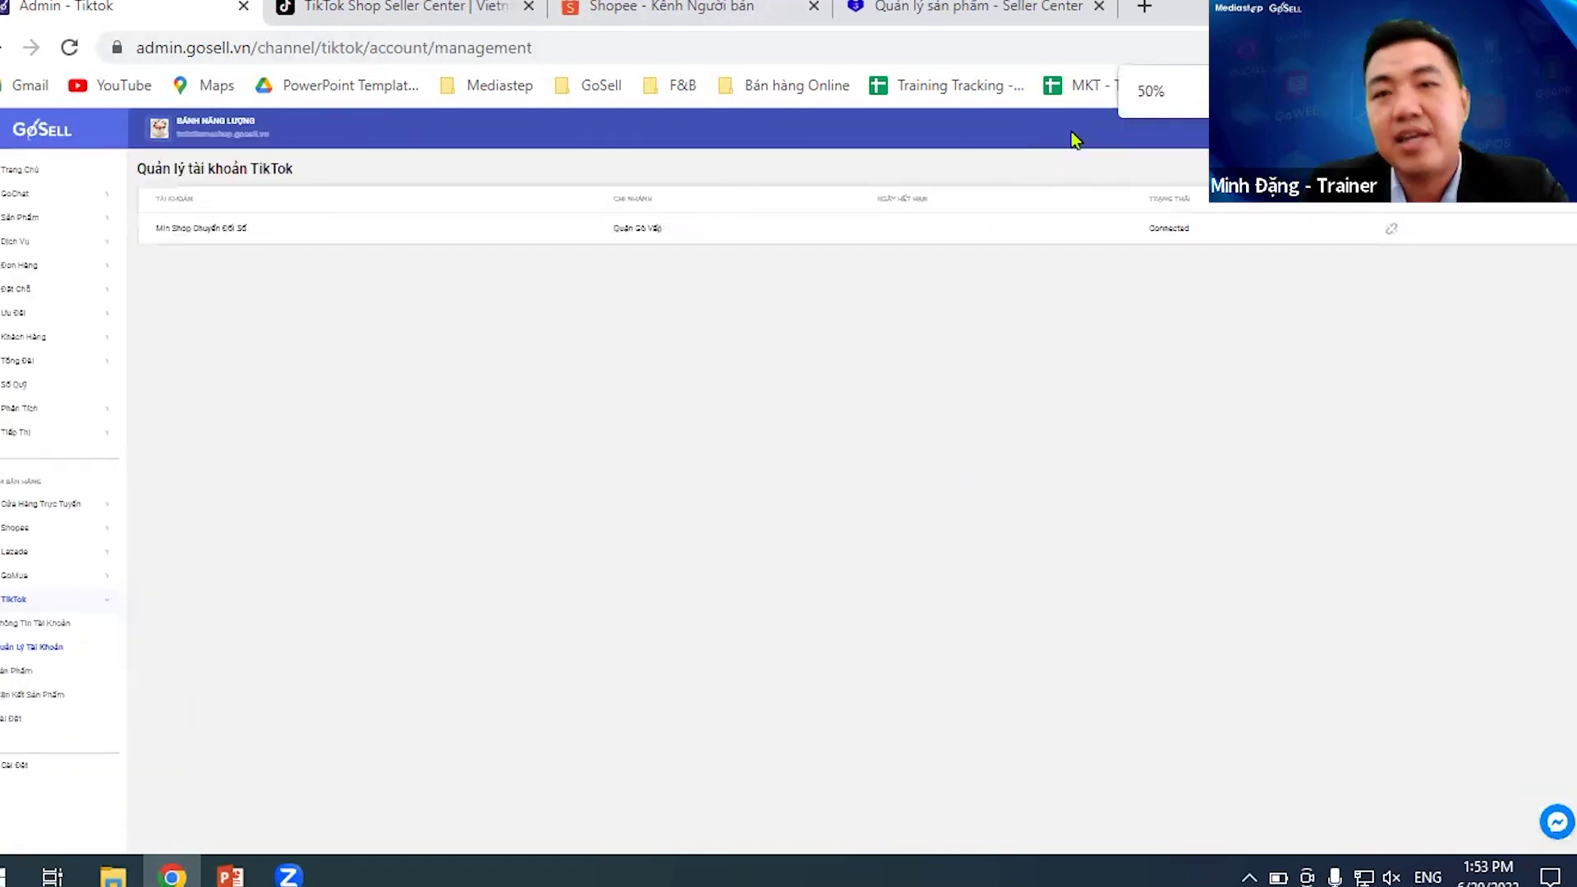
key(ctrl+plus)
key(ctrl+plus)
key(ctrl+plus)
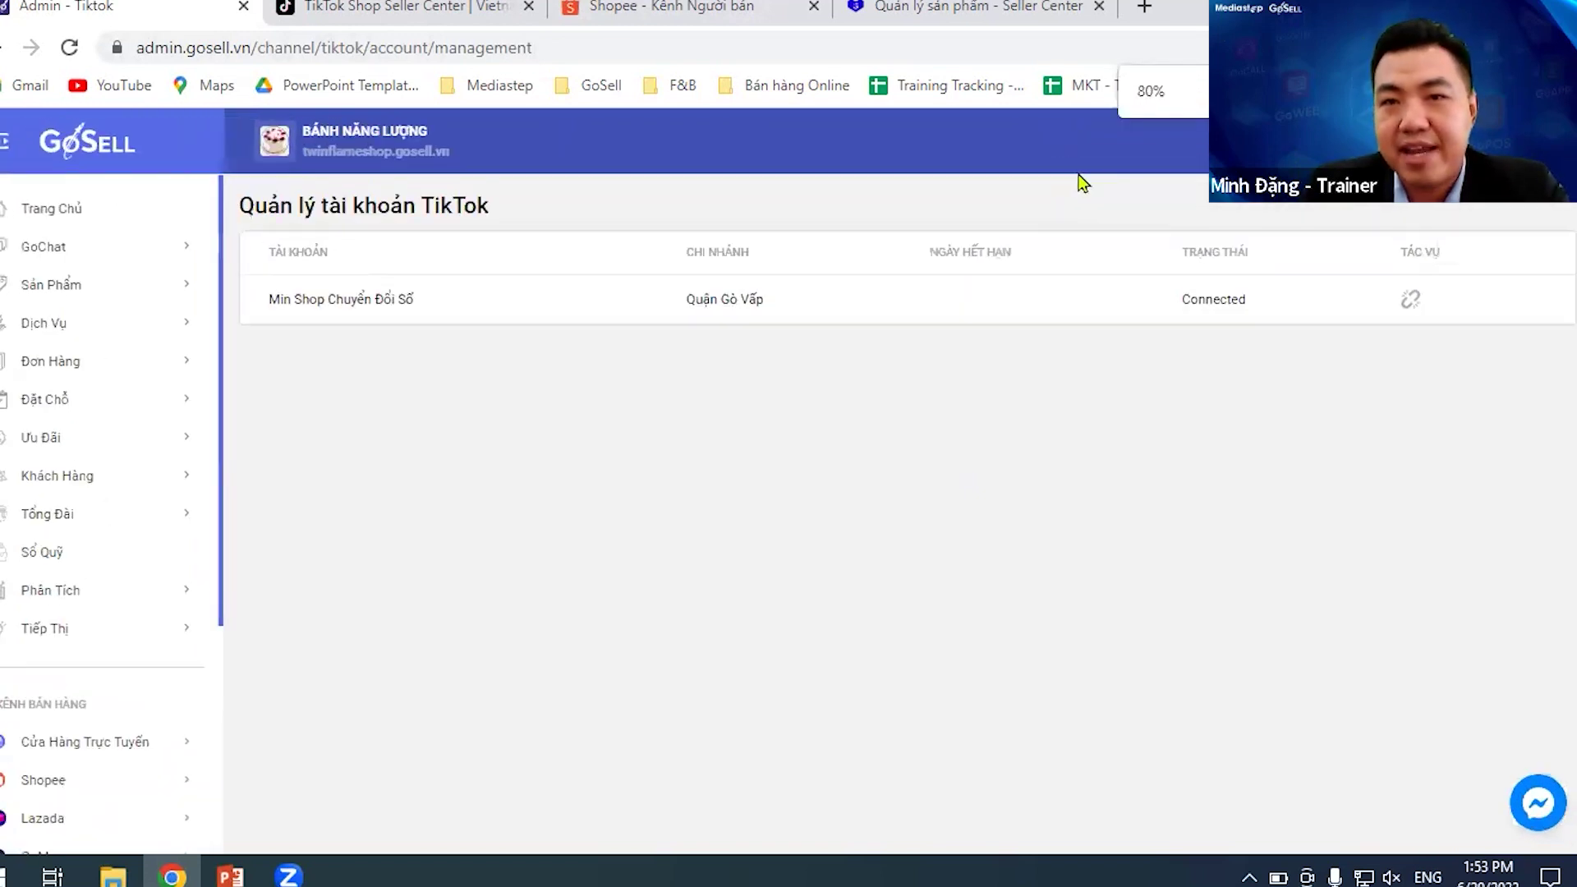